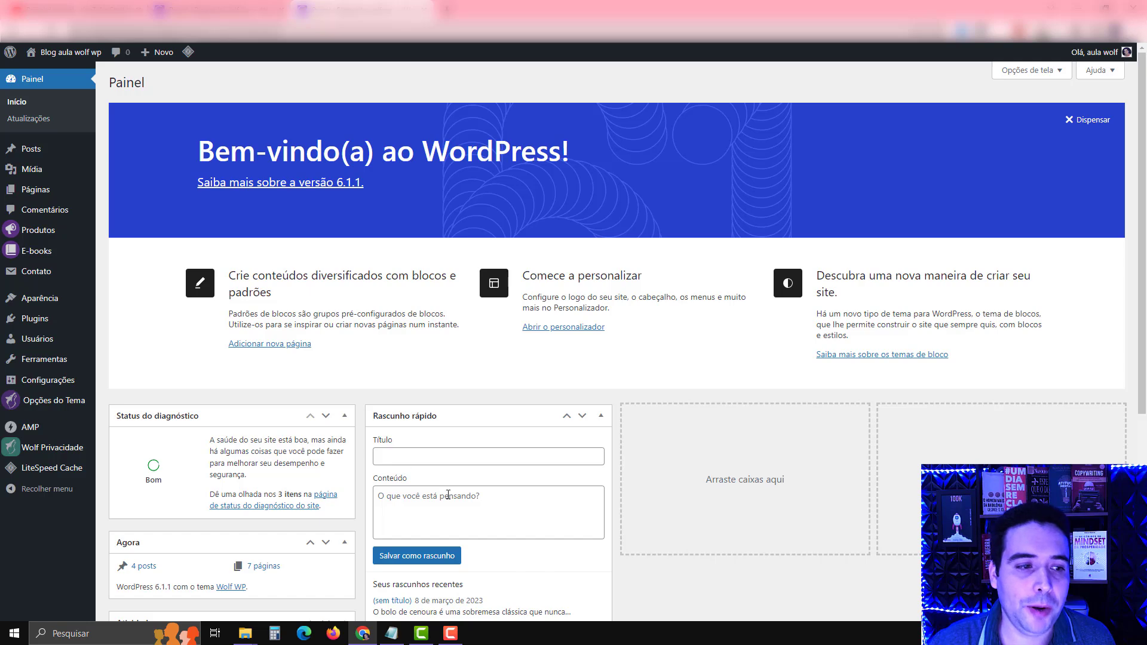
Search the plugin directory for "yoast", then install and activate the Yoast SEO plugin.
{"action": "left_click", "coordinate": [41, 322]}
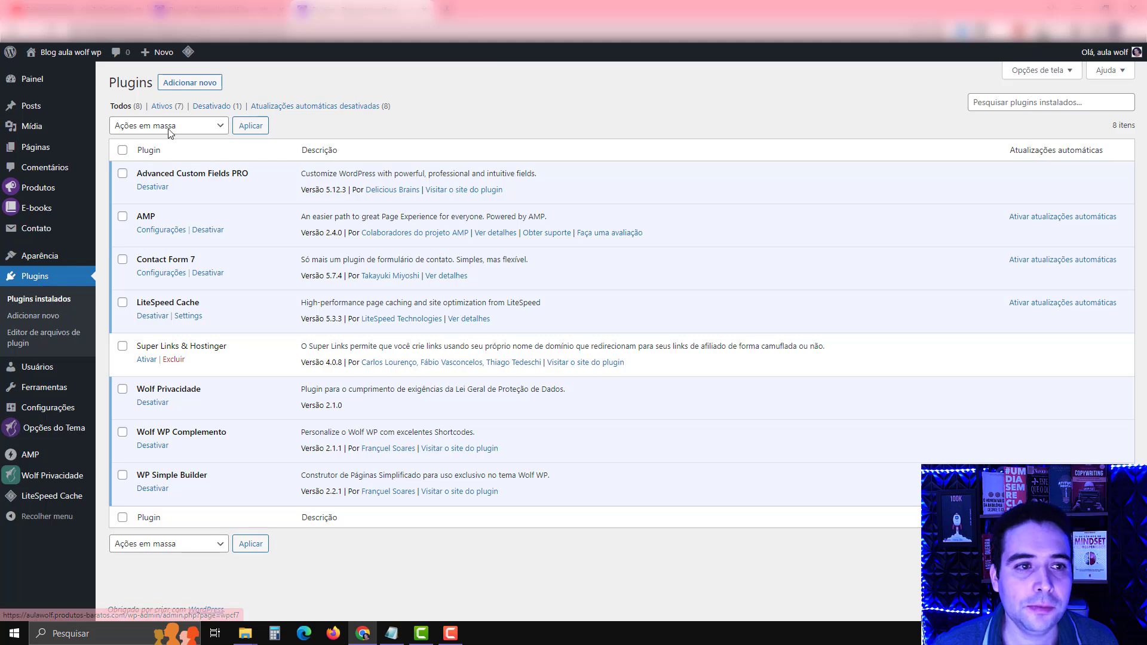
{"action": "left_click", "coordinate": [194, 85]}
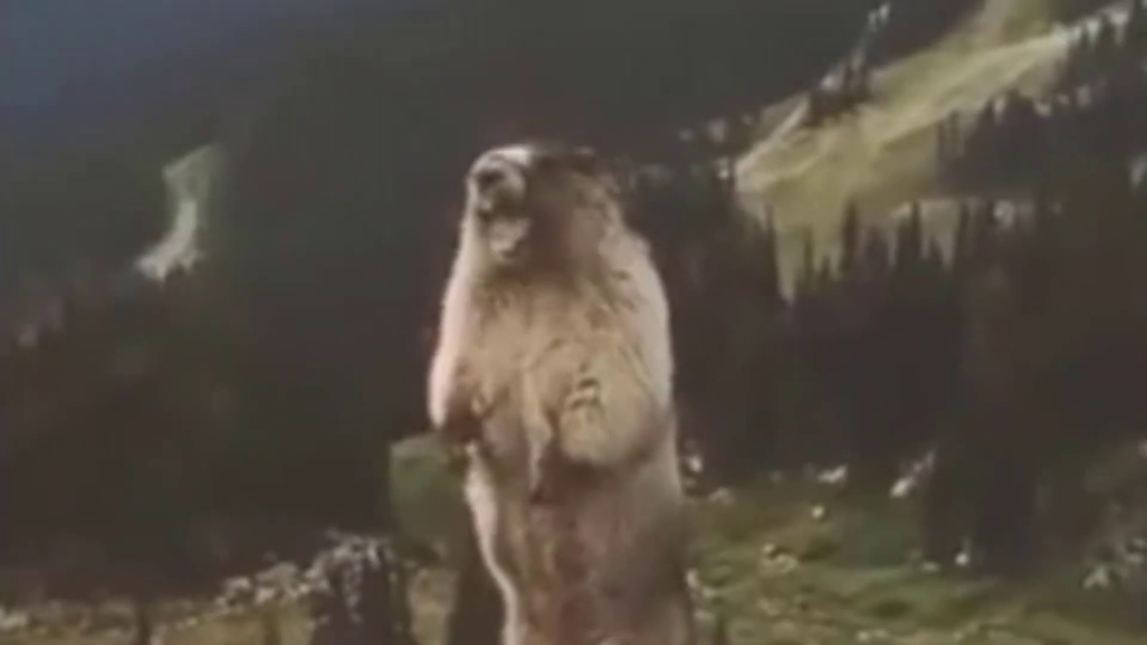
{"action": "left_click", "coordinate": [386, 183]}
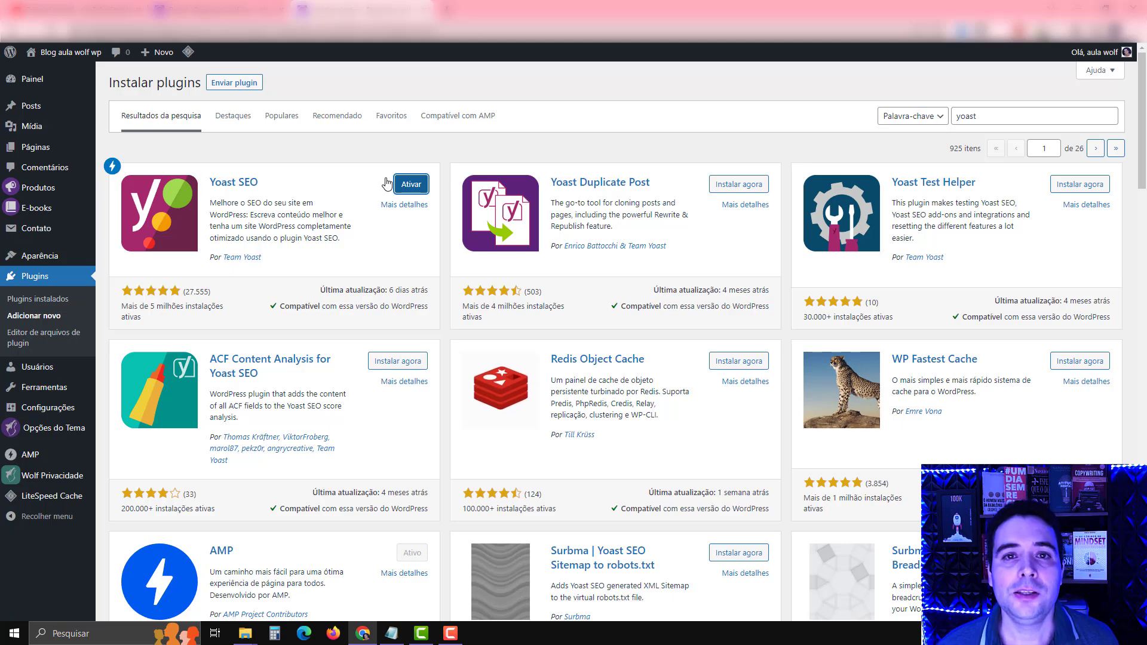
{"action": "left_click", "coordinate": [404, 185]}
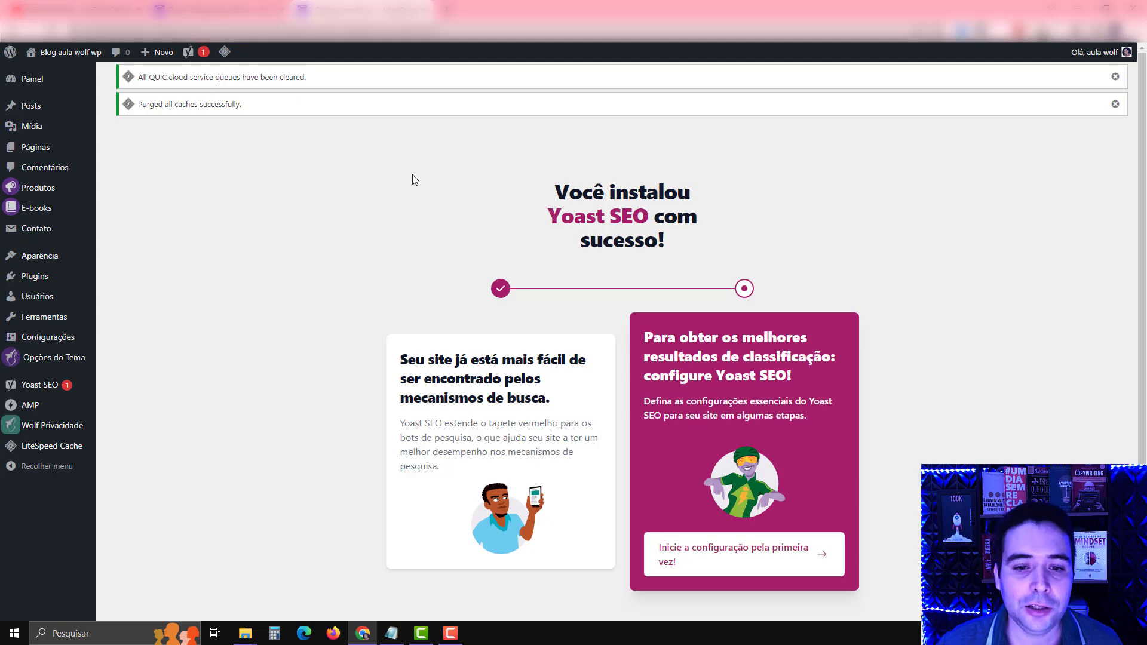
Start Yoast SEO's first-time configuration, run the SEO data optimization and continue to the site representation stage.
{"action": "scroll", "coordinate": [471, 216], "scroll_direction": "down", "scroll_amount": 1}
{"action": "scroll", "coordinate": [471, 216], "scroll_direction": "down", "scroll_amount": 2}
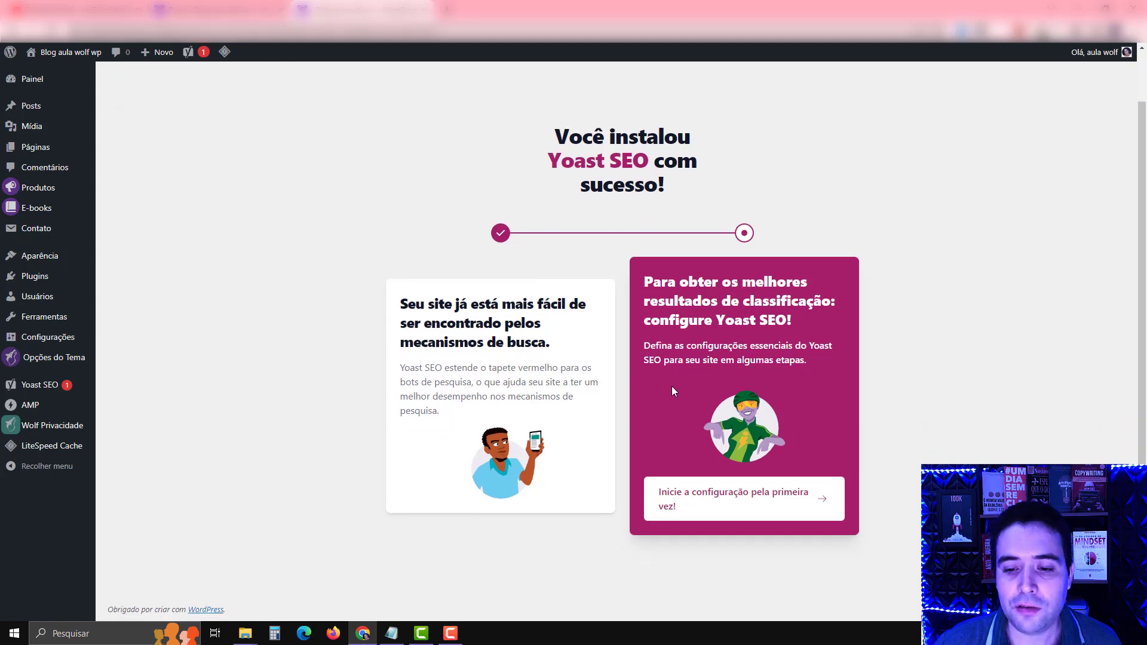
{"action": "left_click", "coordinate": [727, 500]}
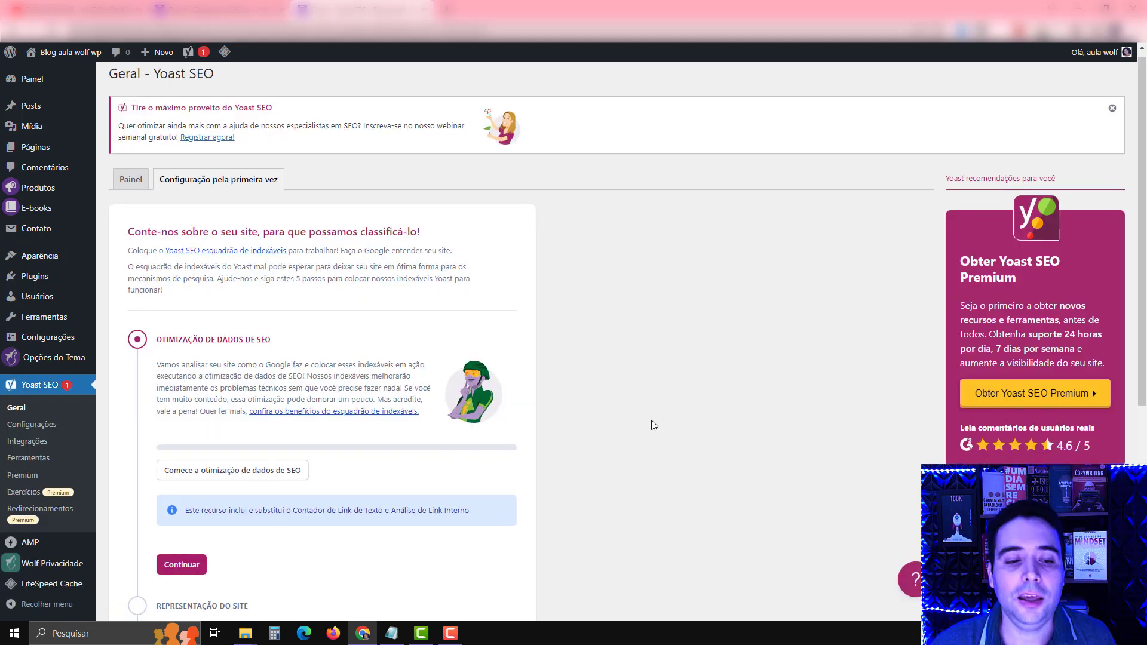
{"action": "scroll", "coordinate": [654, 425], "scroll_direction": "down", "scroll_amount": 2}
{"action": "left_click", "coordinate": [289, 359]}
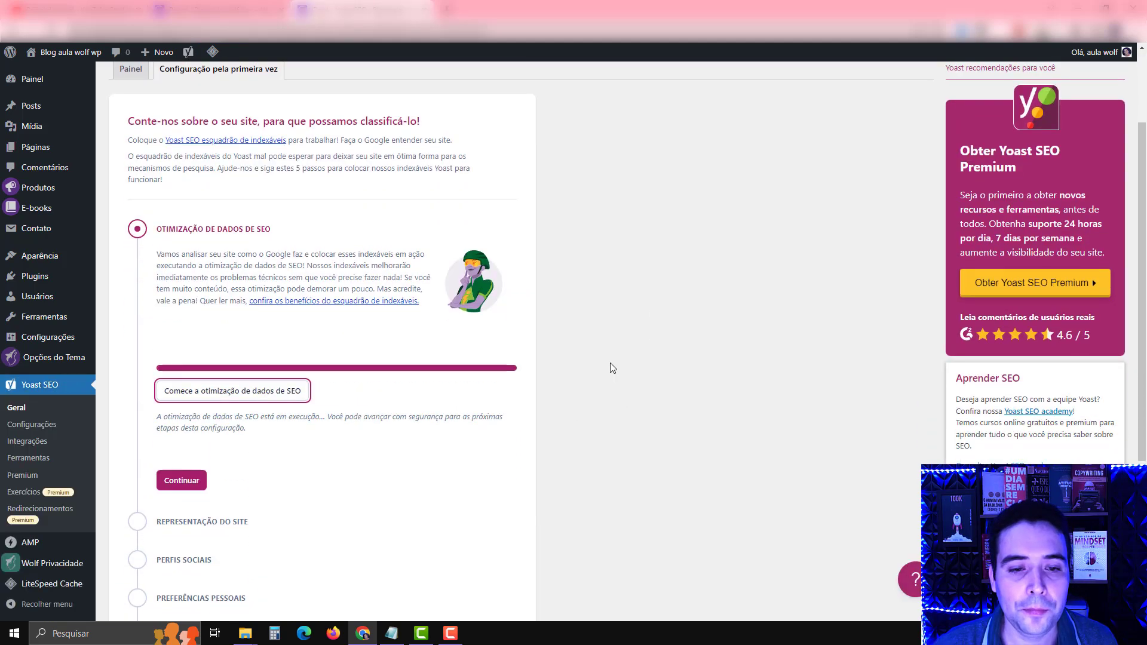
{"action": "left_click", "coordinate": [199, 408]}
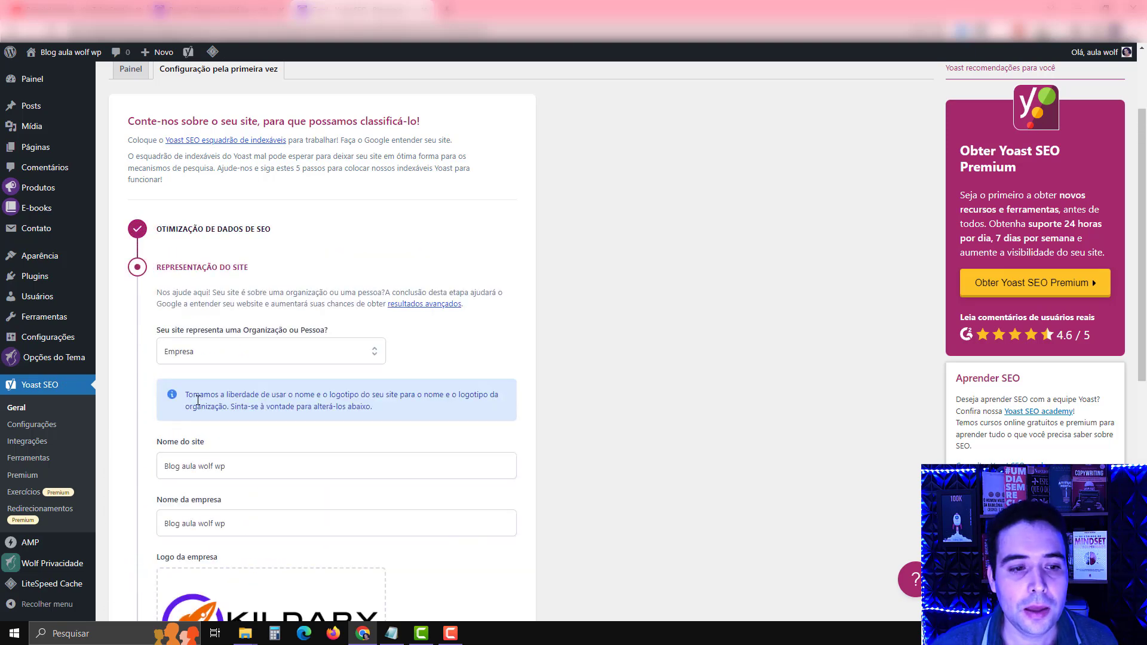
Save the site representation as Empresa, keeping the prefilled site name, company name and logo.
{"action": "scroll", "coordinate": [267, 358], "scroll_direction": "down", "scroll_amount": 1}
{"action": "left_click", "coordinate": [301, 294]}
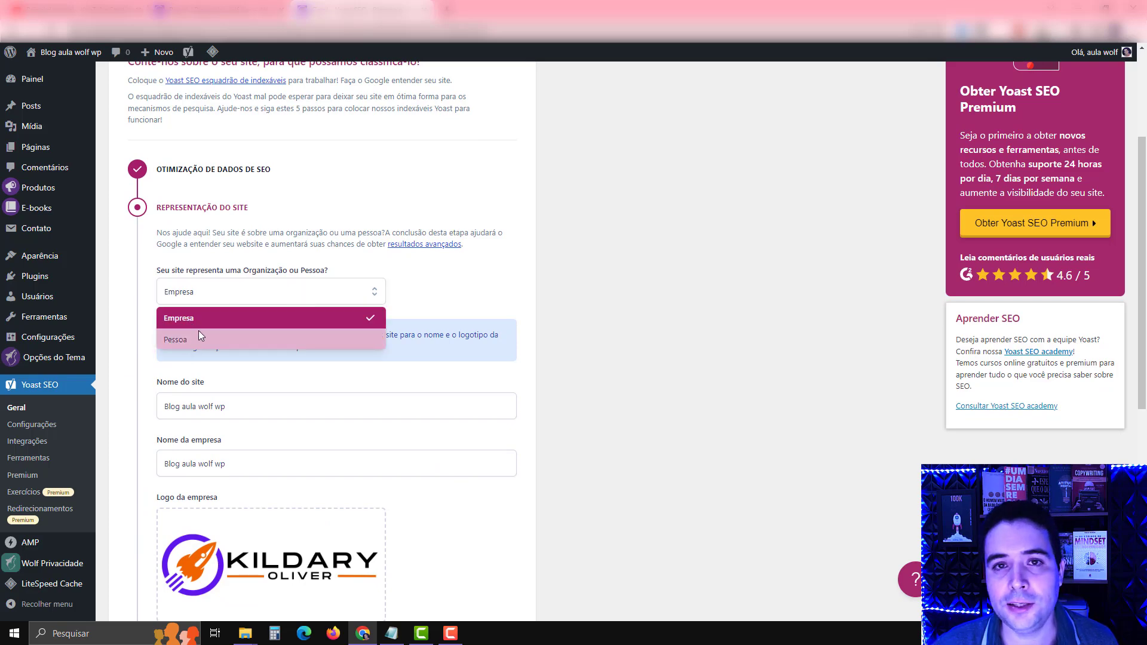
{"action": "left_click", "coordinate": [153, 332]}
{"action": "scroll", "coordinate": [167, 335], "scroll_direction": "down", "scroll_amount": 2}
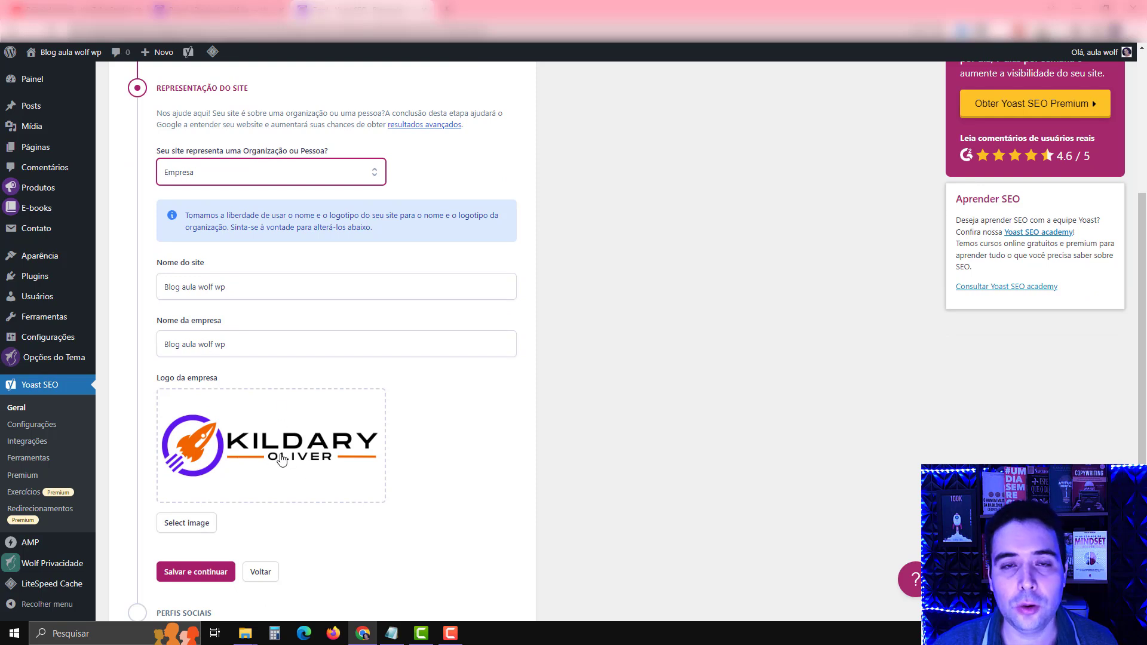
{"action": "scroll", "coordinate": [307, 472], "scroll_direction": "down", "scroll_amount": 1}
{"action": "left_click", "coordinate": [207, 514]}
{"action": "scroll", "coordinate": [210, 478], "scroll_direction": "down", "scroll_amount": 3}
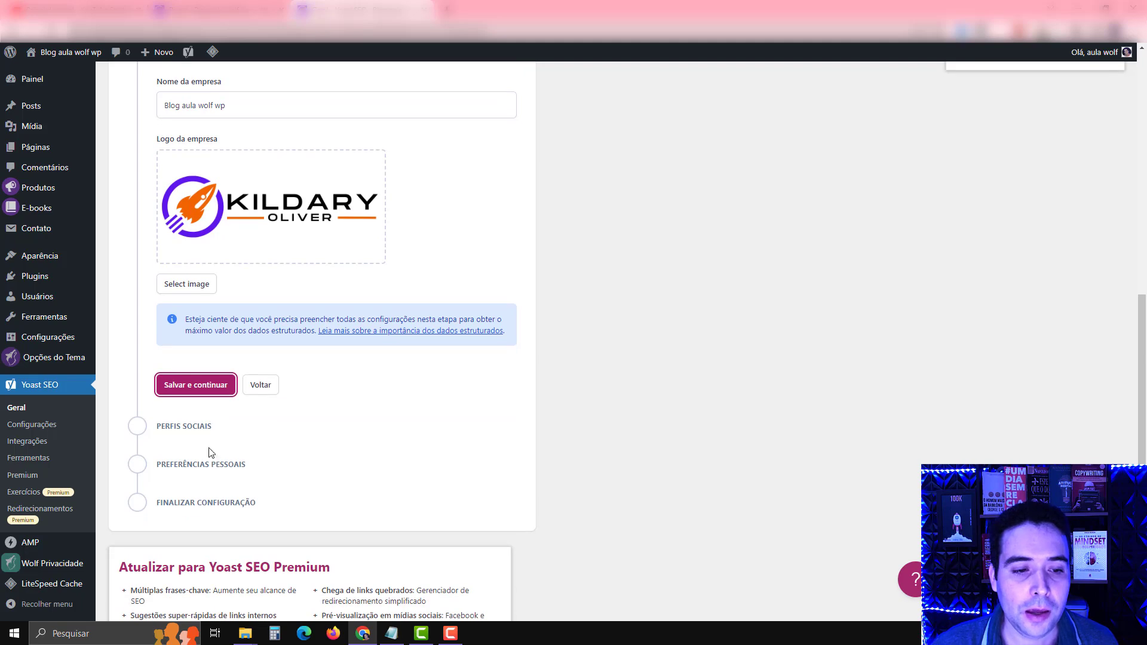
{"action": "left_click", "coordinate": [213, 390]}
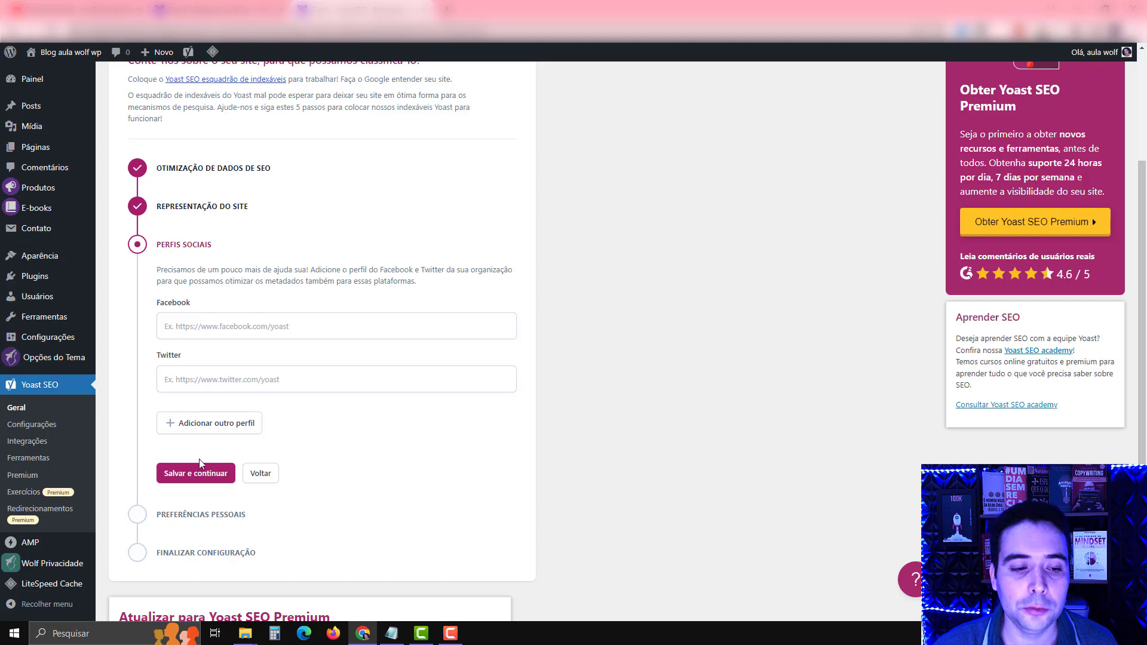
Save the social profiles empty and the personal preferences with "Não, não rastreie os dados do meu site", without subscribing to the newsletter.
{"action": "left_click", "coordinate": [195, 473]}
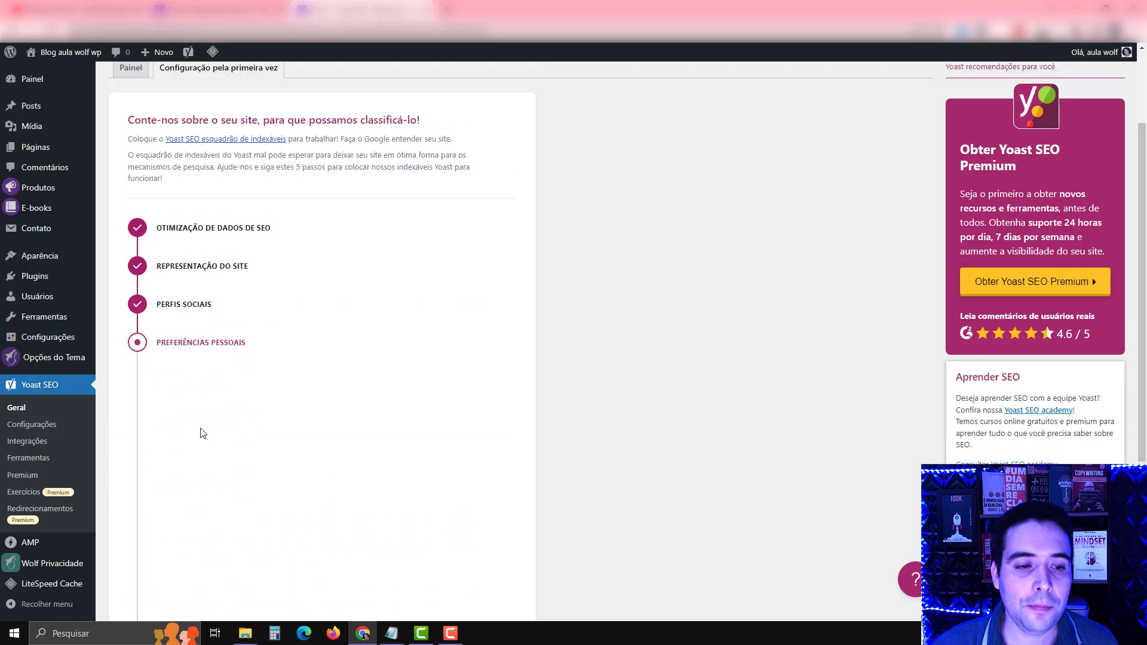
{"action": "scroll", "coordinate": [235, 390], "scroll_direction": "down", "scroll_amount": 1}
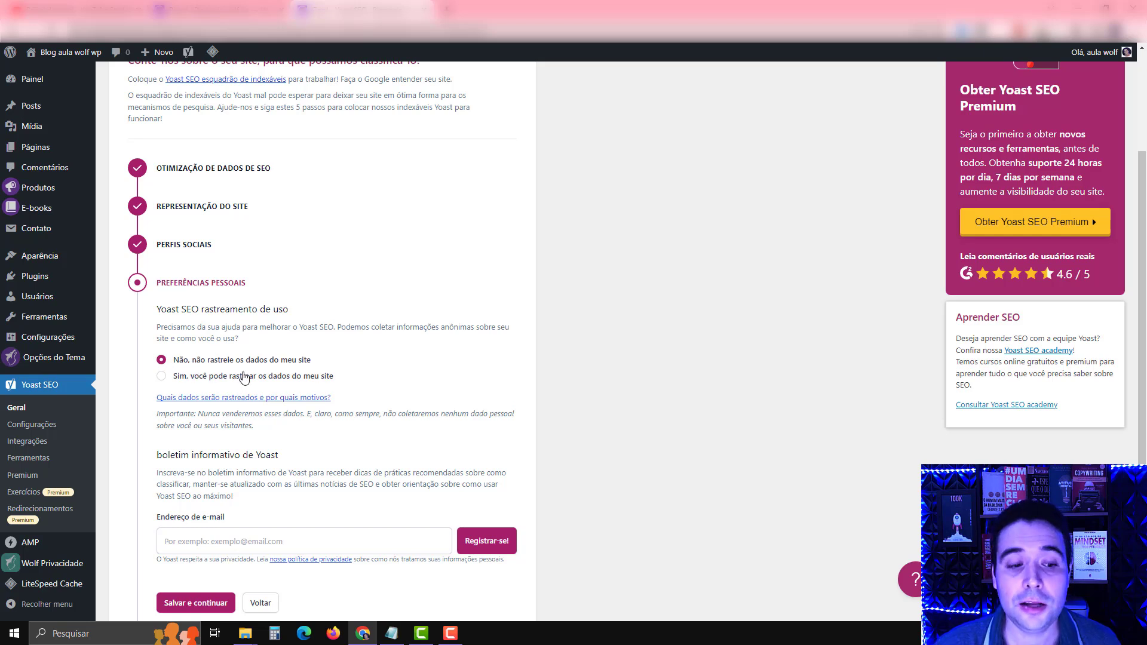
{"action": "scroll", "coordinate": [299, 385], "scroll_direction": "down", "scroll_amount": 1}
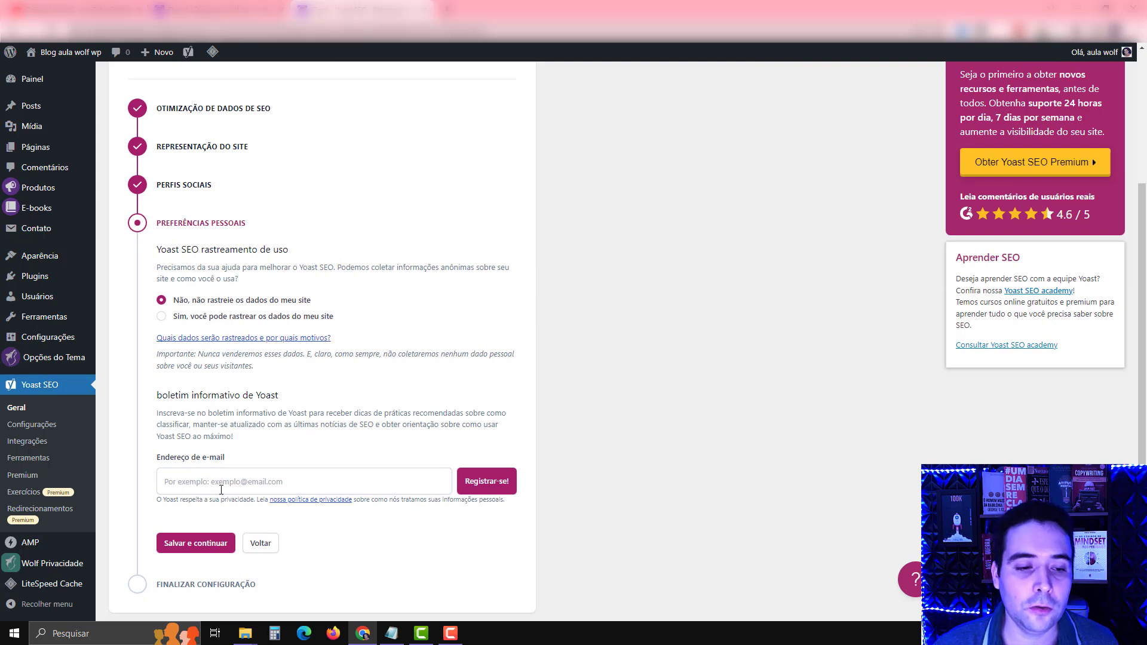
{"action": "left_click", "coordinate": [206, 548]}
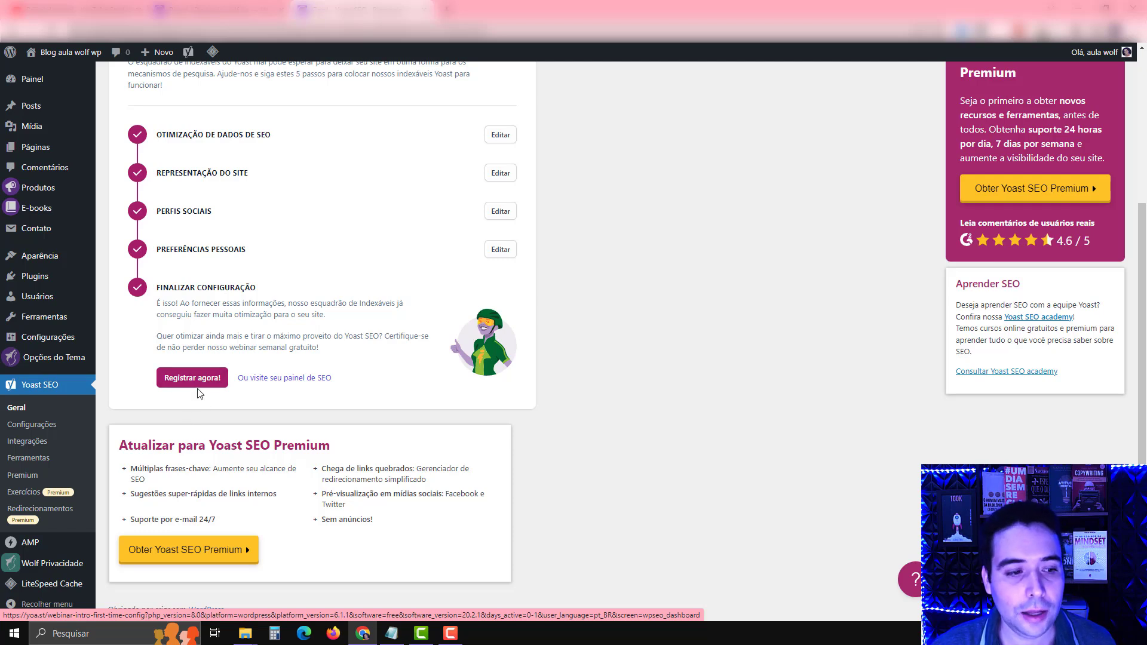
Open the Yoast SEO settings and go through the welcome introduction until it closes.
{"action": "left_click", "coordinate": [60, 429]}
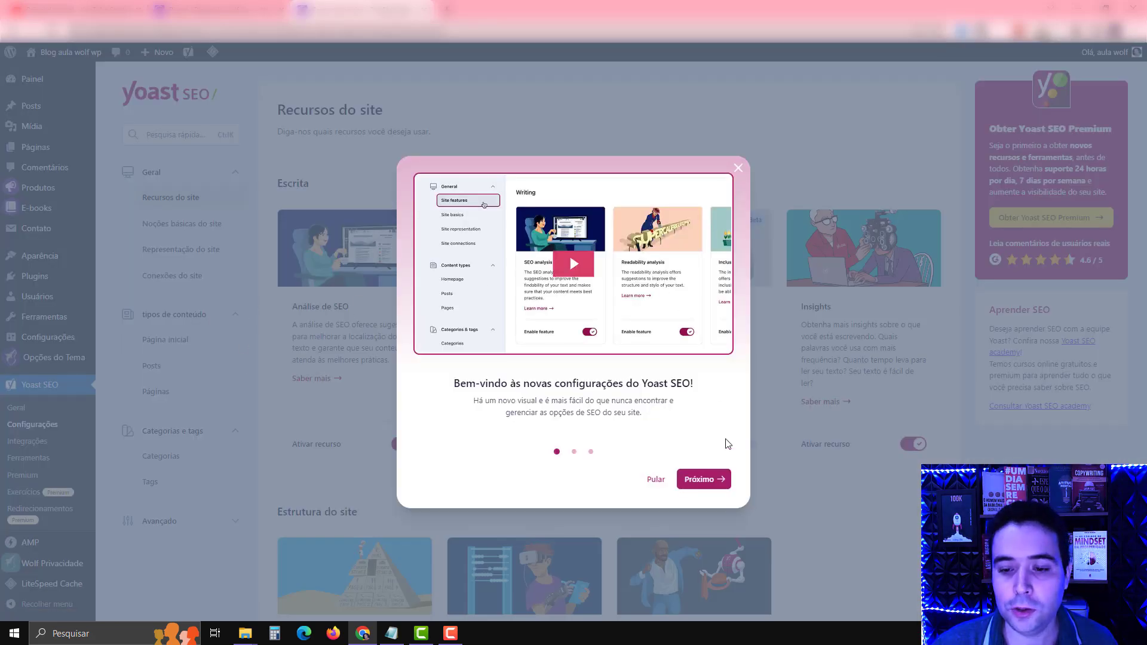
{"action": "left_click", "coordinate": [710, 480]}
{"action": "left_click", "coordinate": [703, 480]}
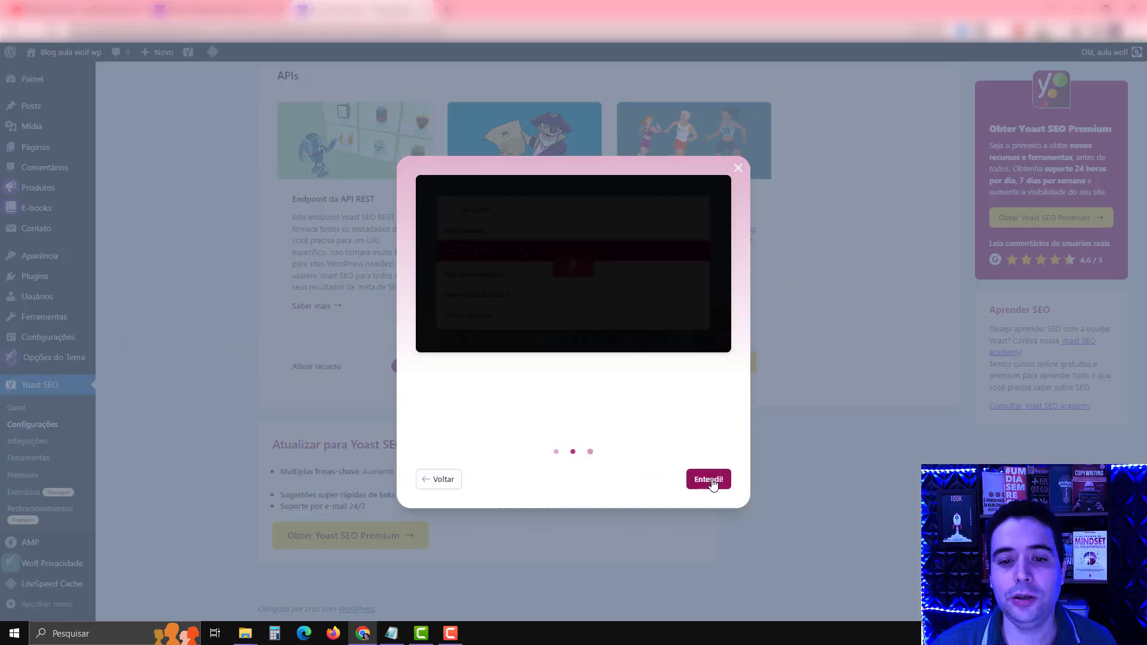
{"action": "left_click", "coordinate": [704, 480]}
Review the site features from writing and site structure through social sharing, tools and APIs, checking which ones are enabled.
{"action": "scroll", "coordinate": [674, 452], "scroll_direction": "up", "scroll_amount": 2}
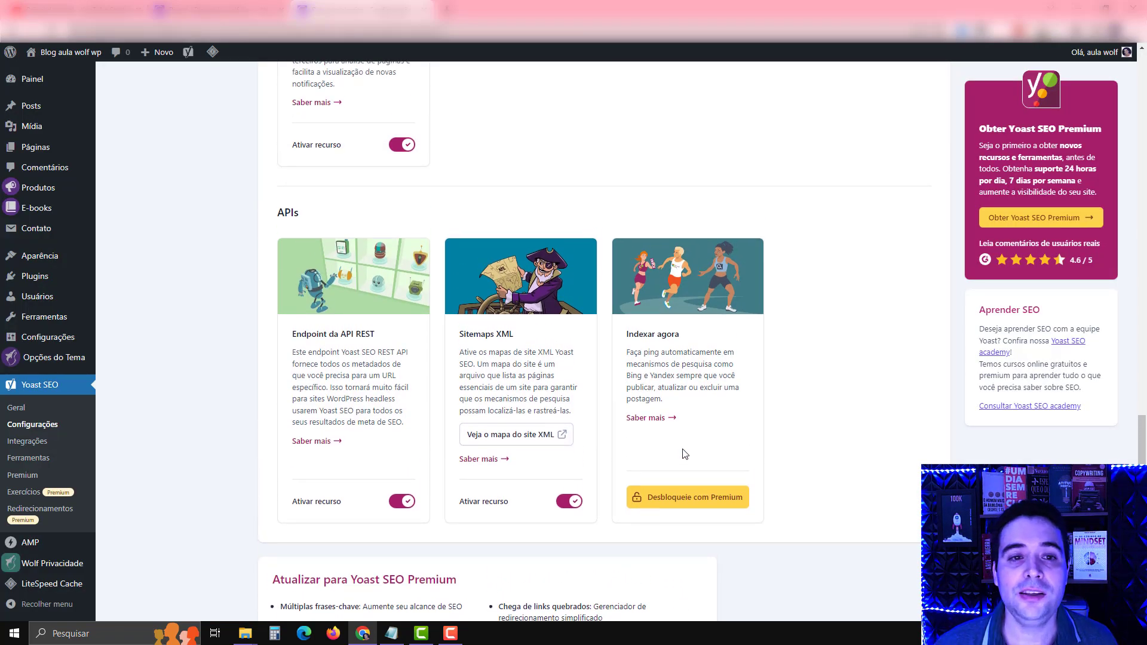
{"action": "scroll", "coordinate": [684, 454], "scroll_direction": "up", "scroll_amount": 15}
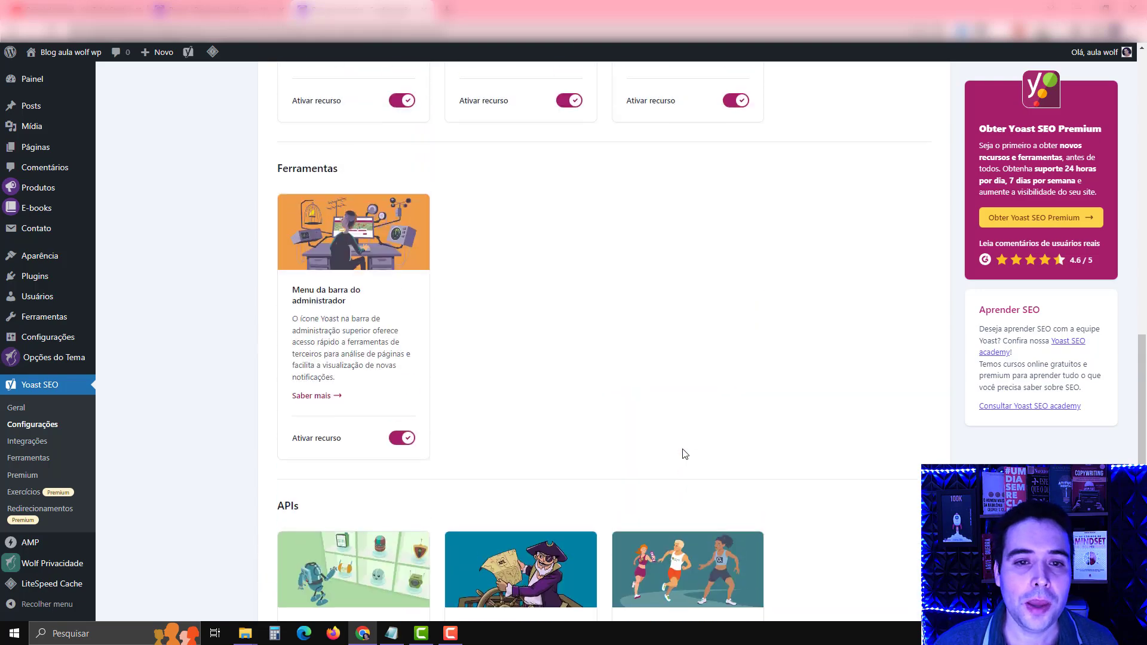
{"action": "scroll", "coordinate": [684, 454], "scroll_direction": "up", "scroll_amount": 7}
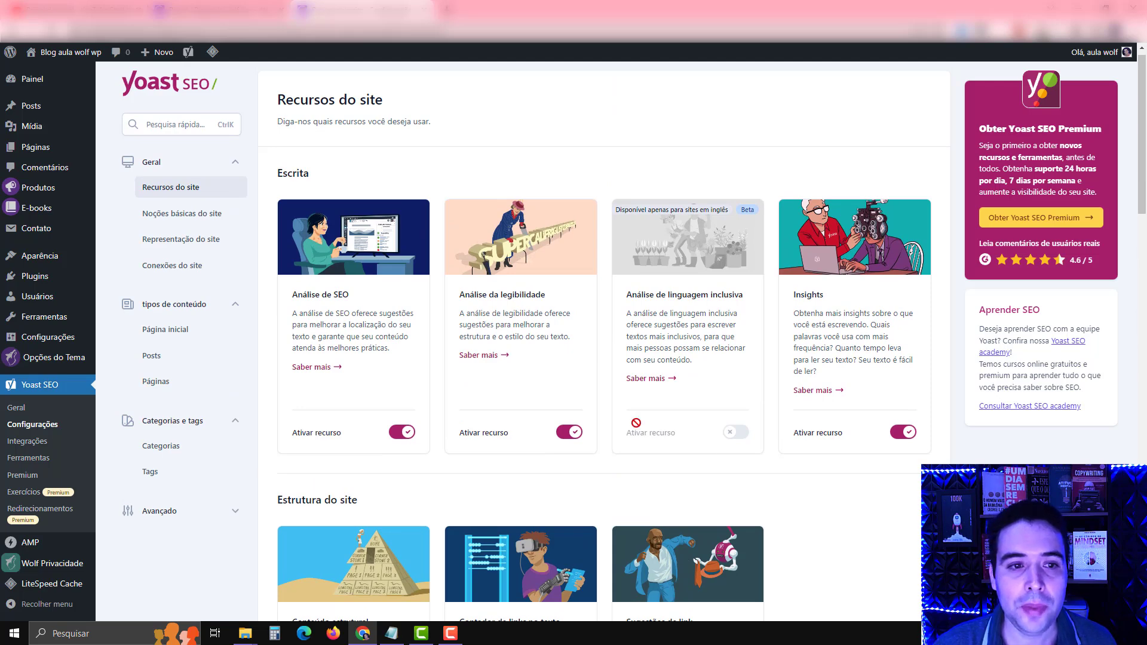
{"action": "scroll", "coordinate": [667, 445], "scroll_direction": "up", "scroll_amount": 1}
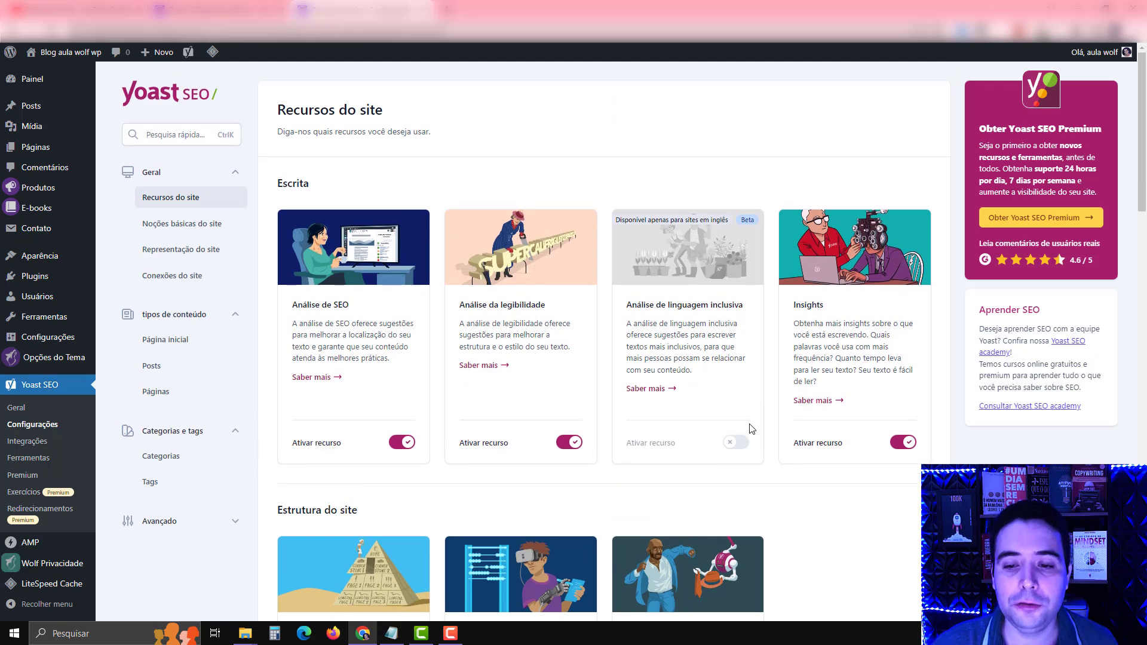
{"action": "scroll", "coordinate": [524, 388], "scroll_direction": "down", "scroll_amount": 1}
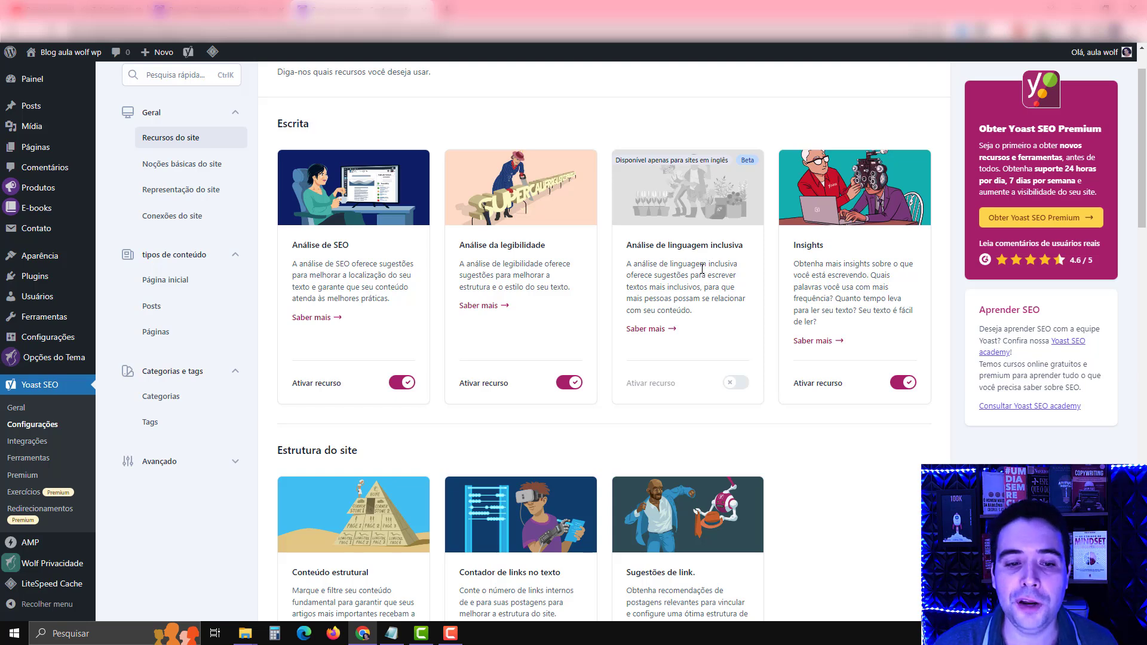
{"action": "scroll", "coordinate": [435, 303], "scroll_direction": "down", "scroll_amount": 2}
{"action": "scroll", "coordinate": [669, 302], "scroll_direction": "down", "scroll_amount": 4}
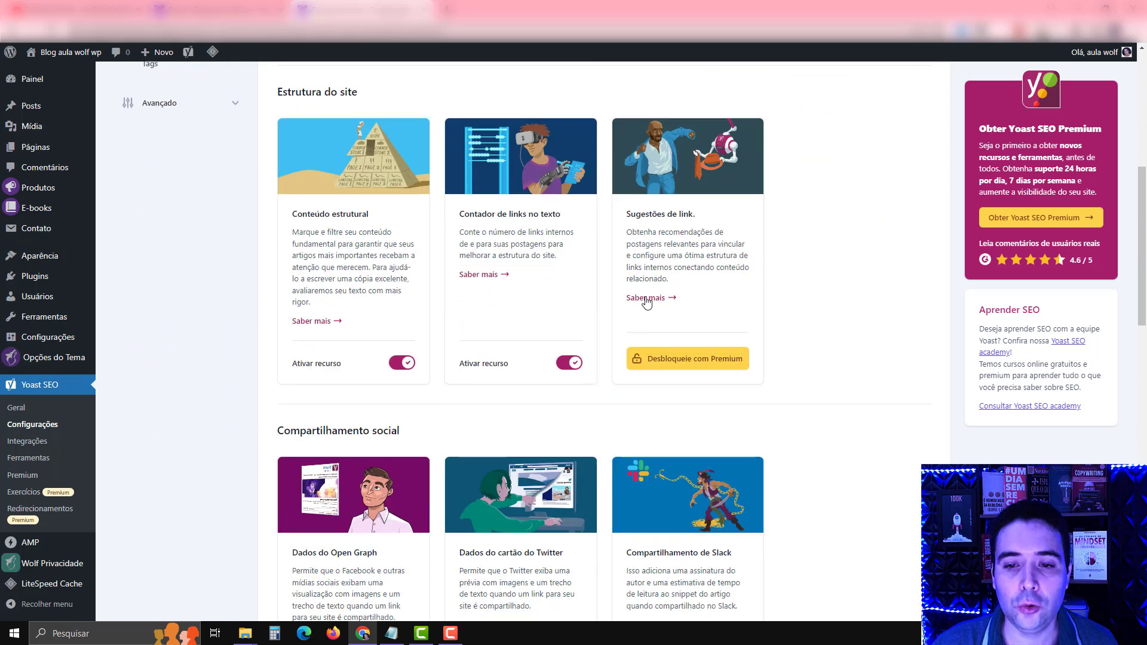
{"action": "scroll", "coordinate": [603, 385], "scroll_direction": "down", "scroll_amount": 3}
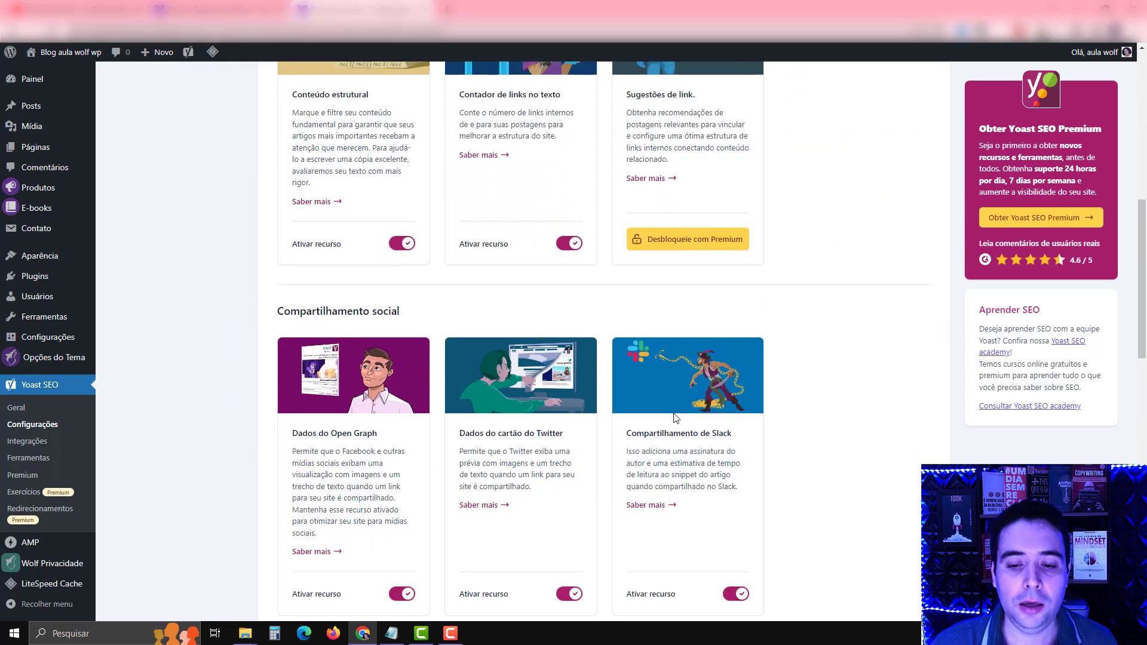
{"action": "scroll", "coordinate": [710, 429], "scroll_direction": "down", "scroll_amount": 9}
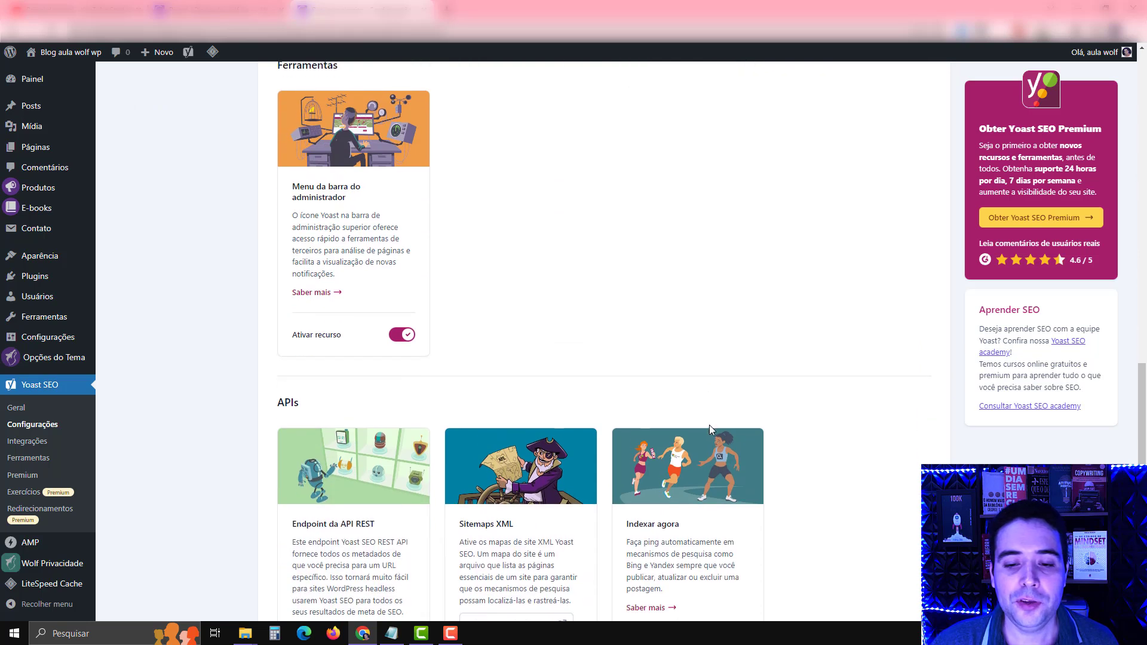
{"action": "scroll", "coordinate": [708, 425], "scroll_direction": "down", "scroll_amount": 3}
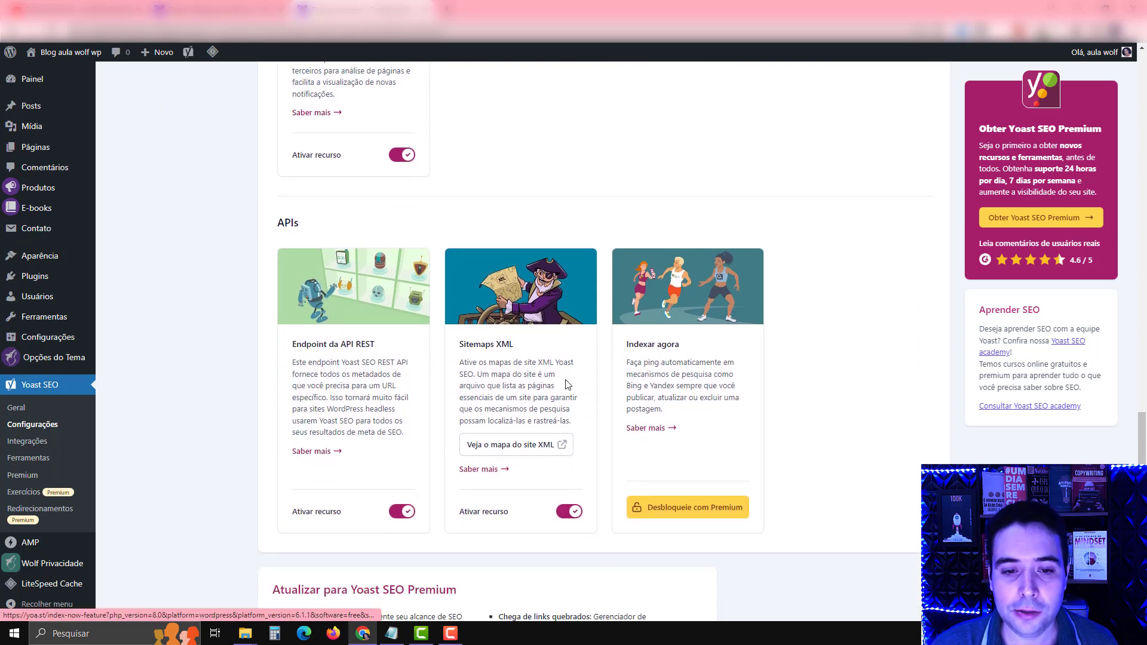
Open the site's XML sitemap from the Sitemaps XML feature and highlight its table of sitemaps.
{"action": "left_click_drag", "start_coordinate": [458, 348], "coordinate": [531, 351]}
{"action": "left_click", "coordinate": [532, 352]}
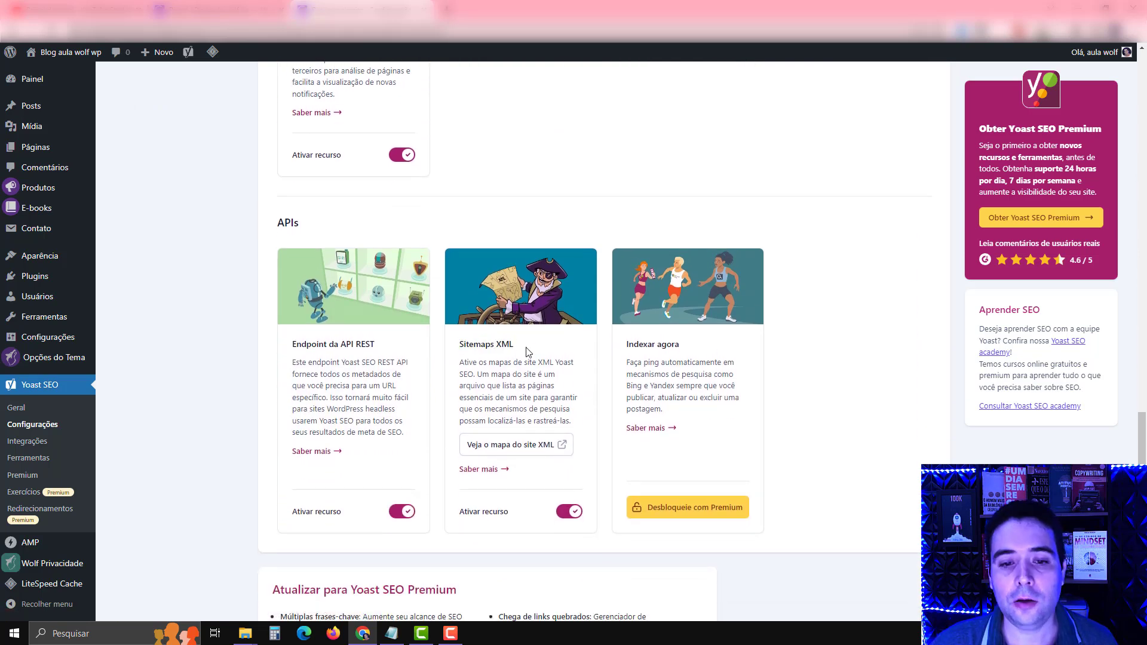
{"action": "left_click", "coordinate": [533, 444]}
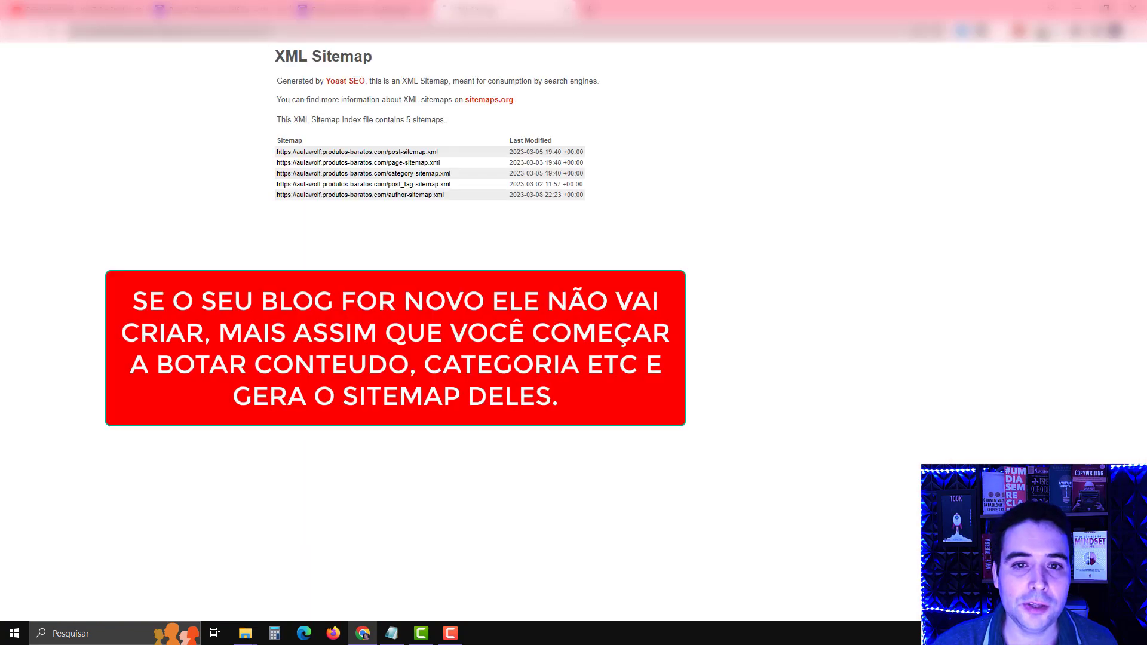
{"action": "left_click_drag", "start_coordinate": [264, 154], "coordinate": [631, 209]}
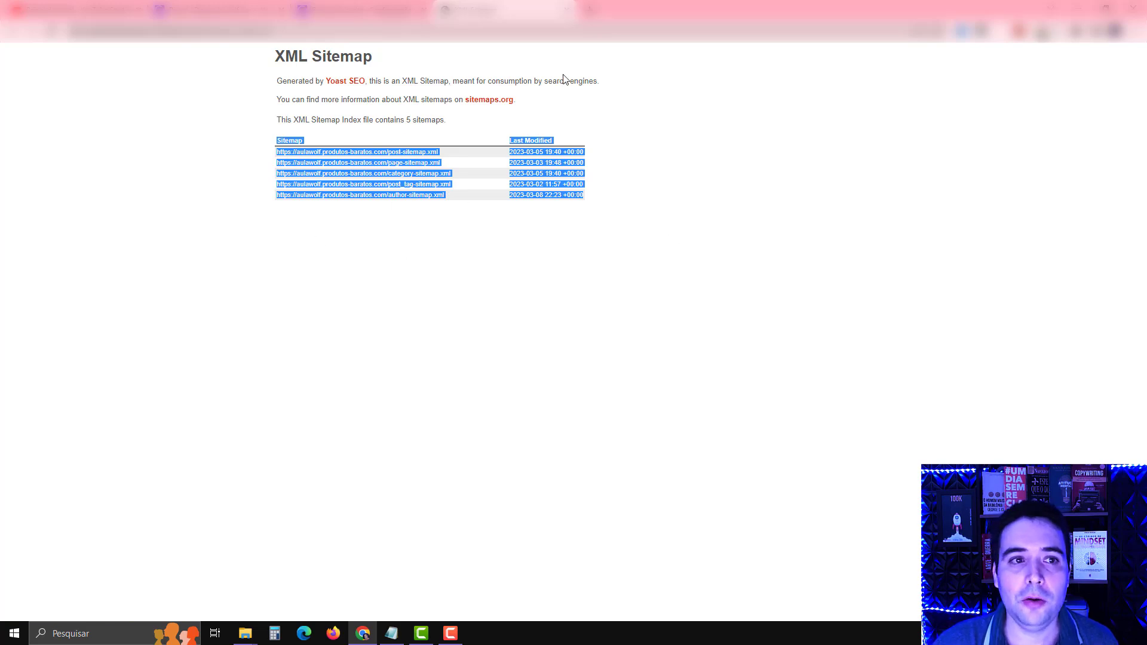
Copy "sitemap_index.xml" from the sitemap page's address and return to the APIs section of the Yoast SEO site features.
{"action": "left_click_drag", "start_coordinate": [276, 31], "coordinate": [203, 34]}
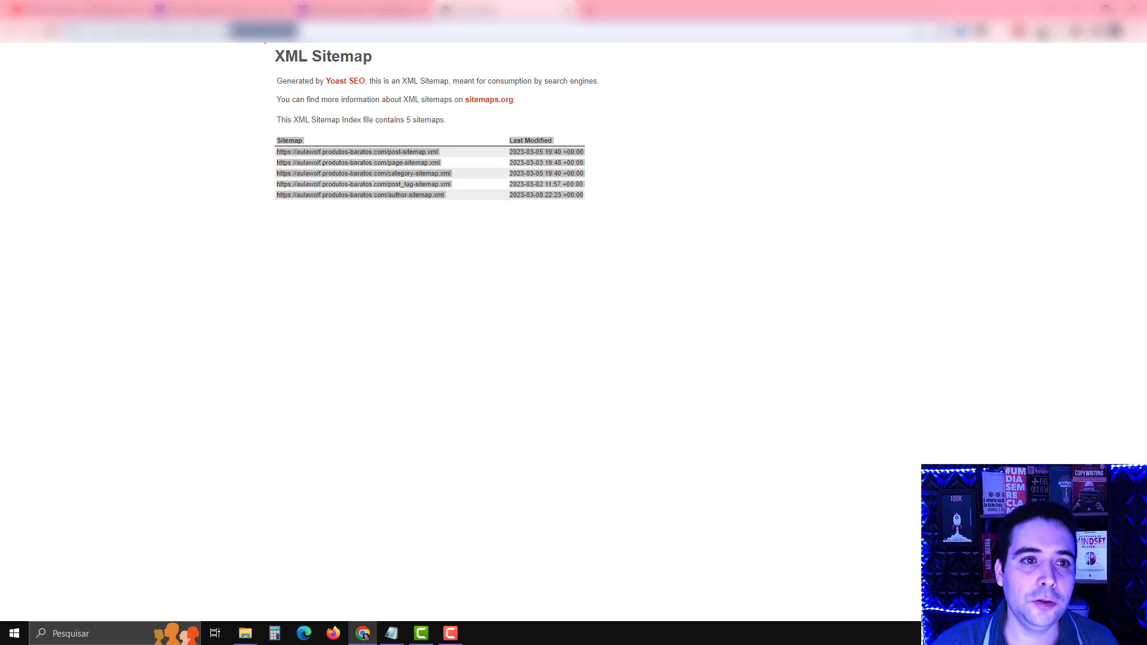
{"action": "right_click", "coordinate": [262, 33]}
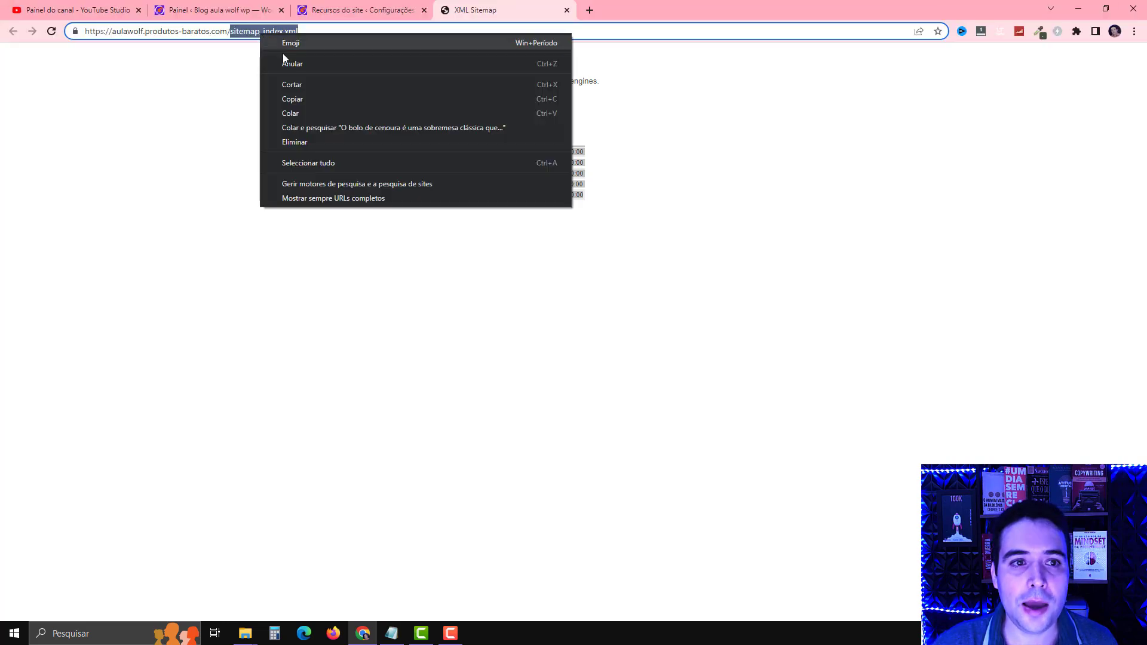
{"action": "left_click", "coordinate": [301, 97]}
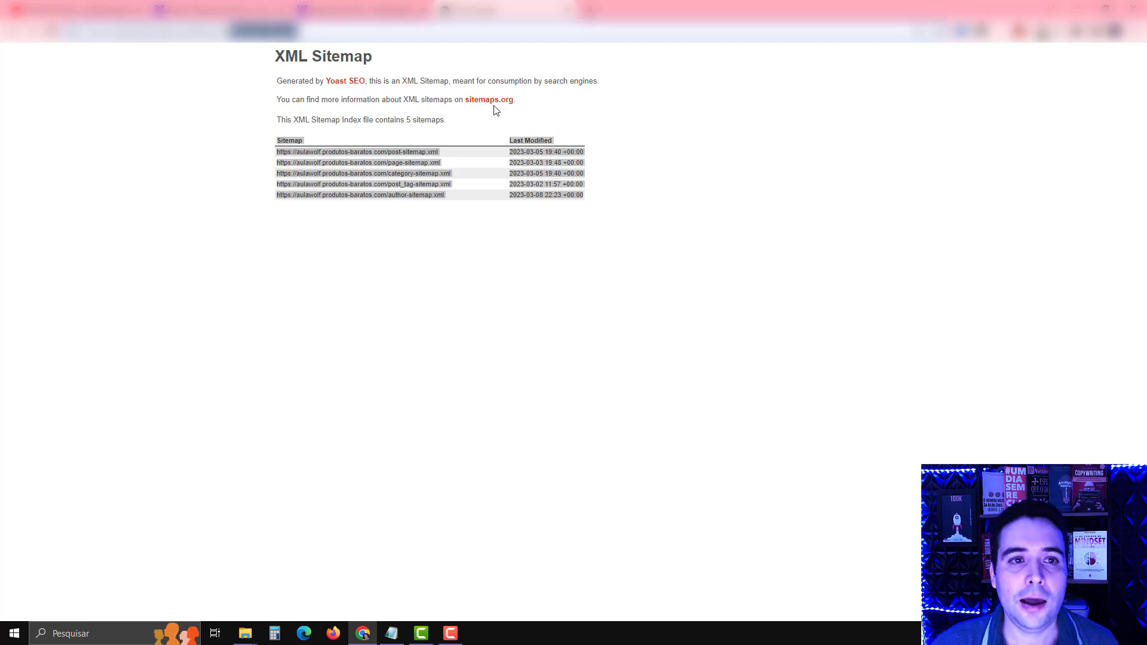
{"action": "left_click", "coordinate": [382, 6]}
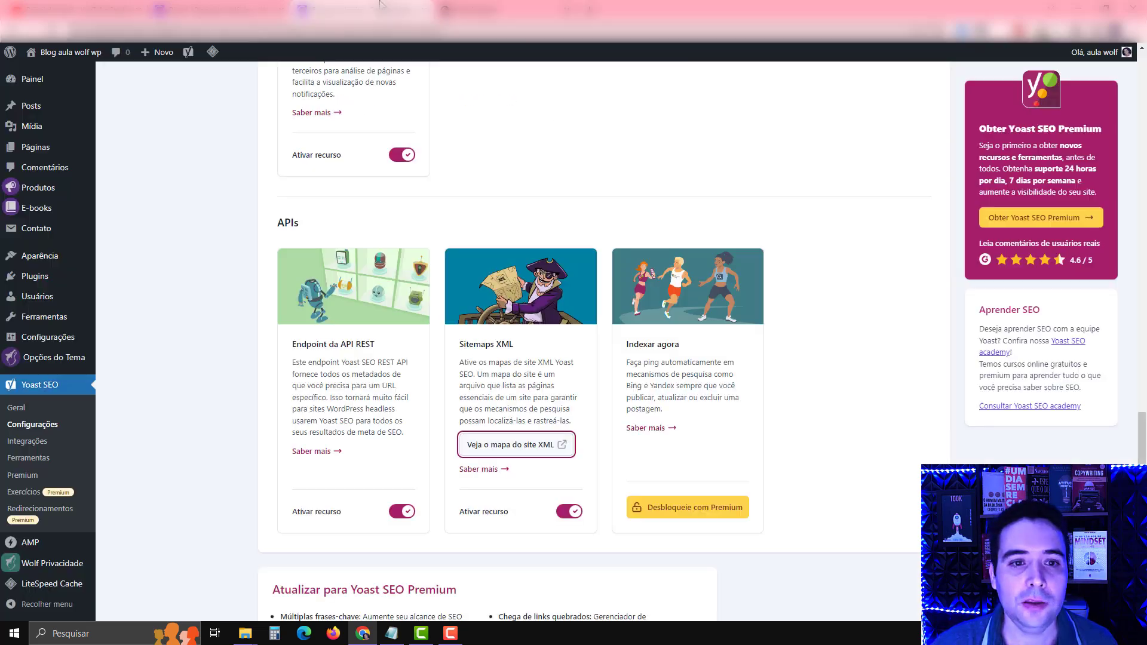
{"action": "scroll", "coordinate": [652, 227], "scroll_direction": "down", "scroll_amount": 3}
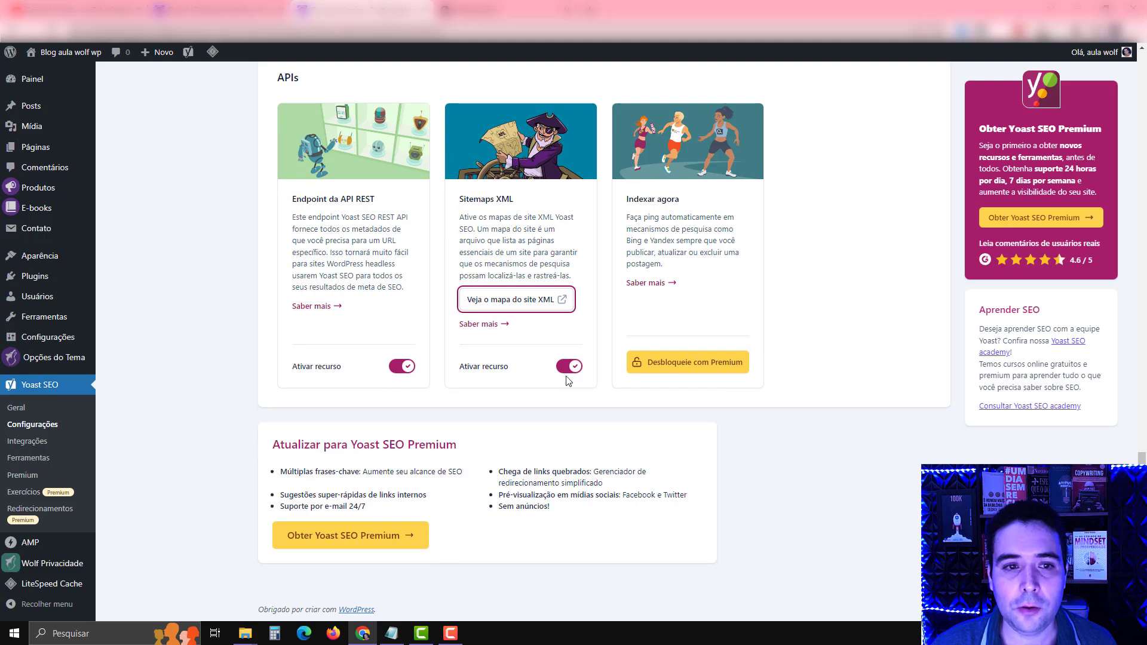
Open the basic site information settings (Noções básicas do site) and review them down to the site preferences.
{"action": "scroll", "coordinate": [563, 374], "scroll_direction": "up", "scroll_amount": 7}
{"action": "scroll", "coordinate": [563, 370], "scroll_direction": "up", "scroll_amount": 15}
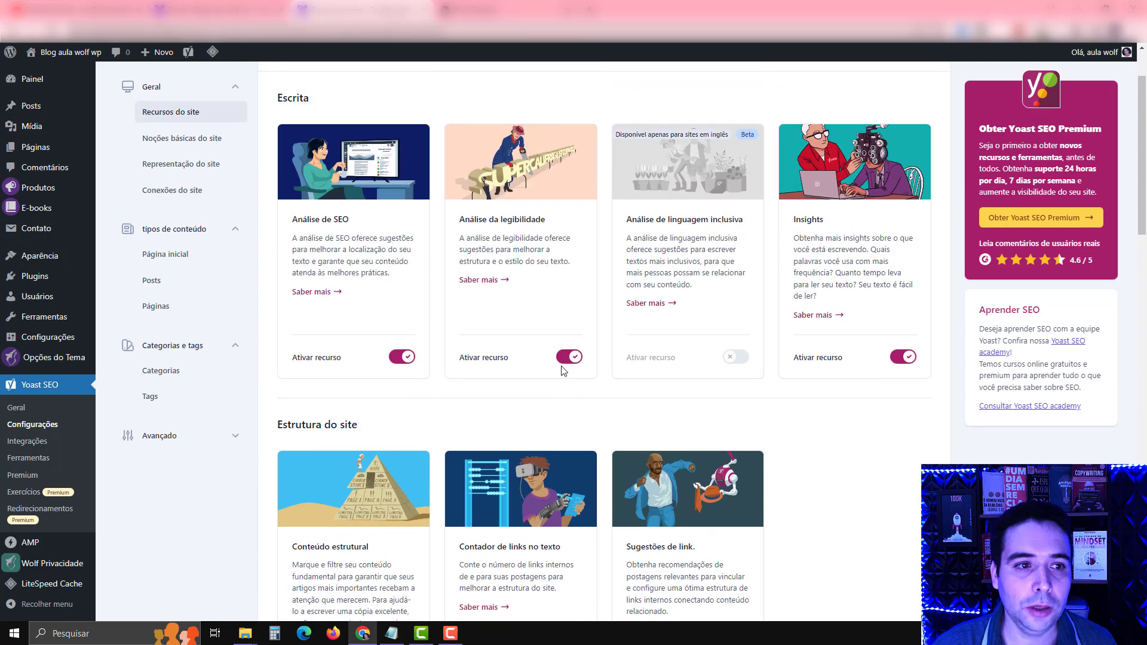
{"action": "left_click", "coordinate": [189, 225]}
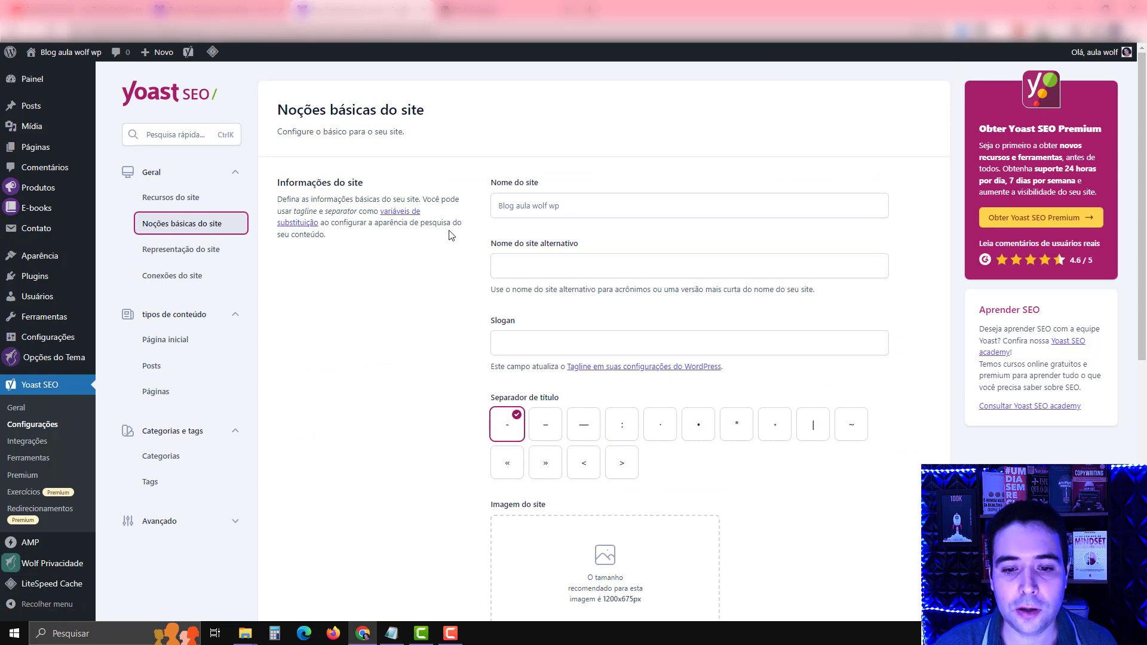
{"action": "scroll", "coordinate": [445, 238], "scroll_direction": "down", "scroll_amount": 1}
{"action": "scroll", "coordinate": [443, 240], "scroll_direction": "down", "scroll_amount": 8}
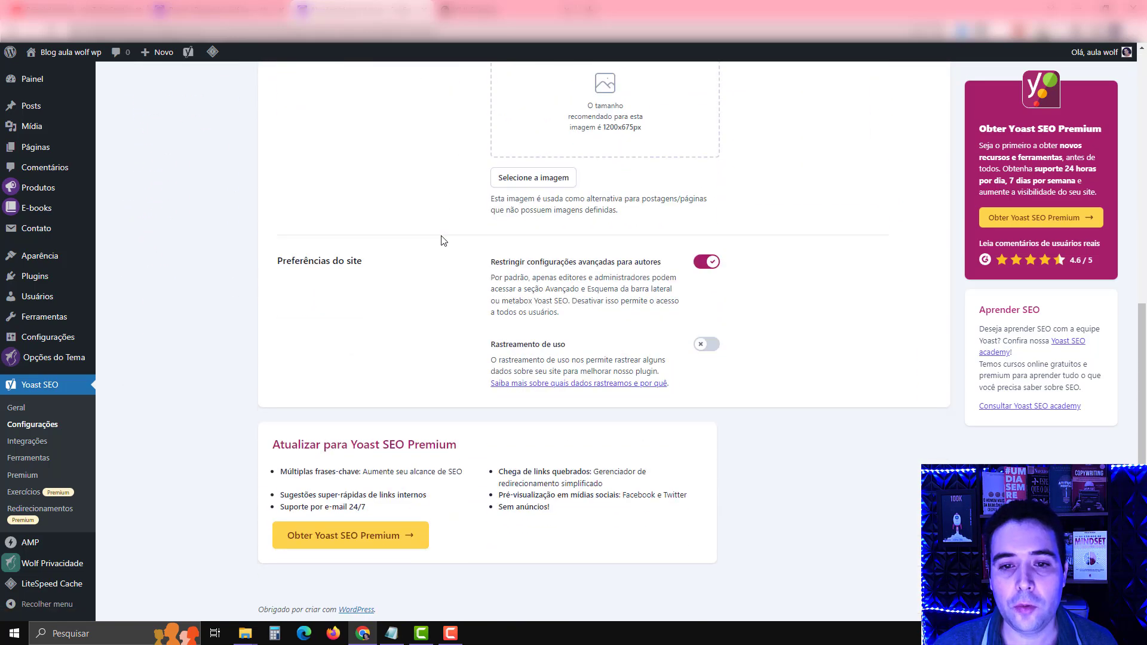
{"action": "scroll", "coordinate": [443, 239], "scroll_direction": "up", "scroll_amount": 8}
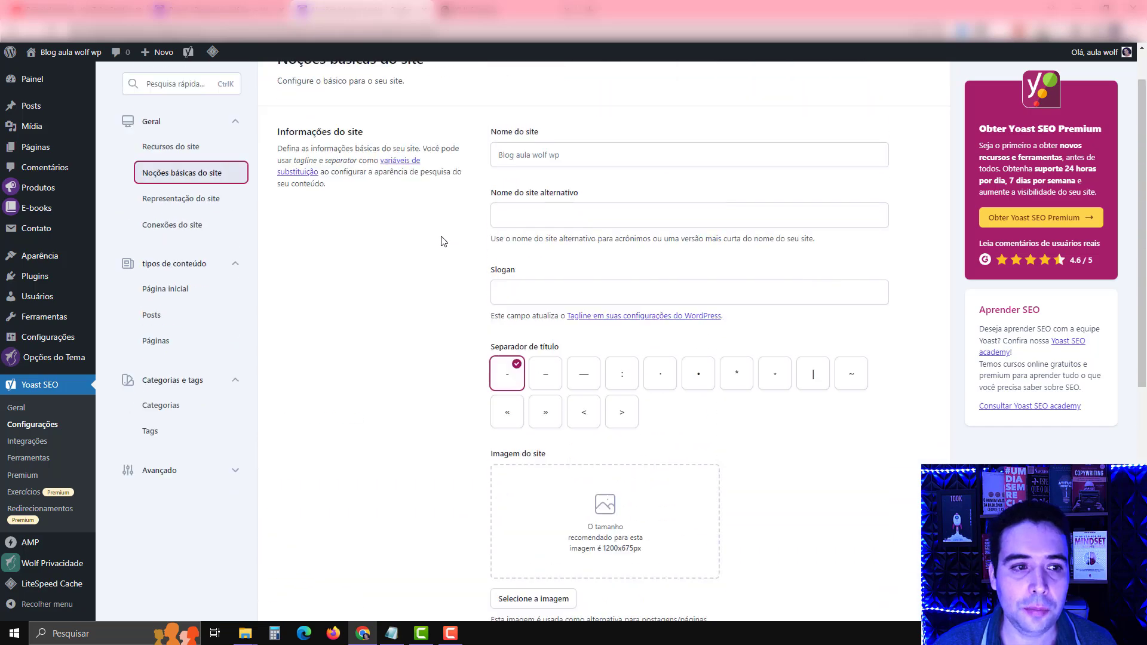
Review the site representation settings for company or person, and the site connections with their verification code fields.
{"action": "left_click", "coordinate": [193, 252]}
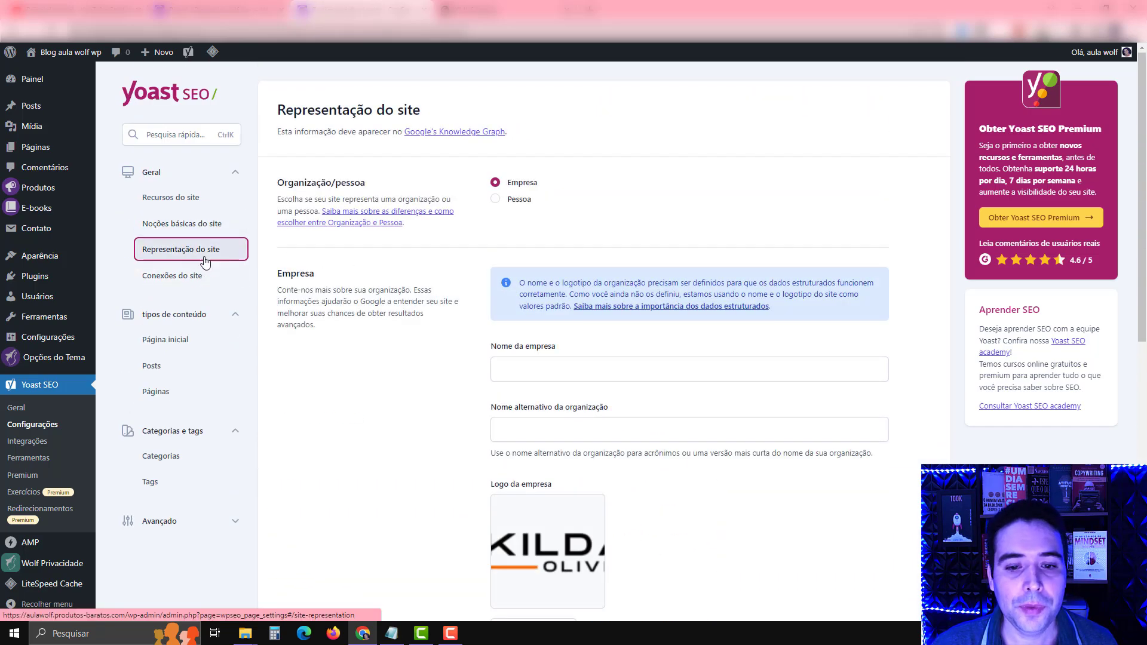
{"action": "scroll", "coordinate": [563, 269], "scroll_direction": "down", "scroll_amount": 6}
{"action": "scroll", "coordinate": [566, 242], "scroll_direction": "up", "scroll_amount": 2}
{"action": "scroll", "coordinate": [609, 159], "scroll_direction": "up", "scroll_amount": 5}
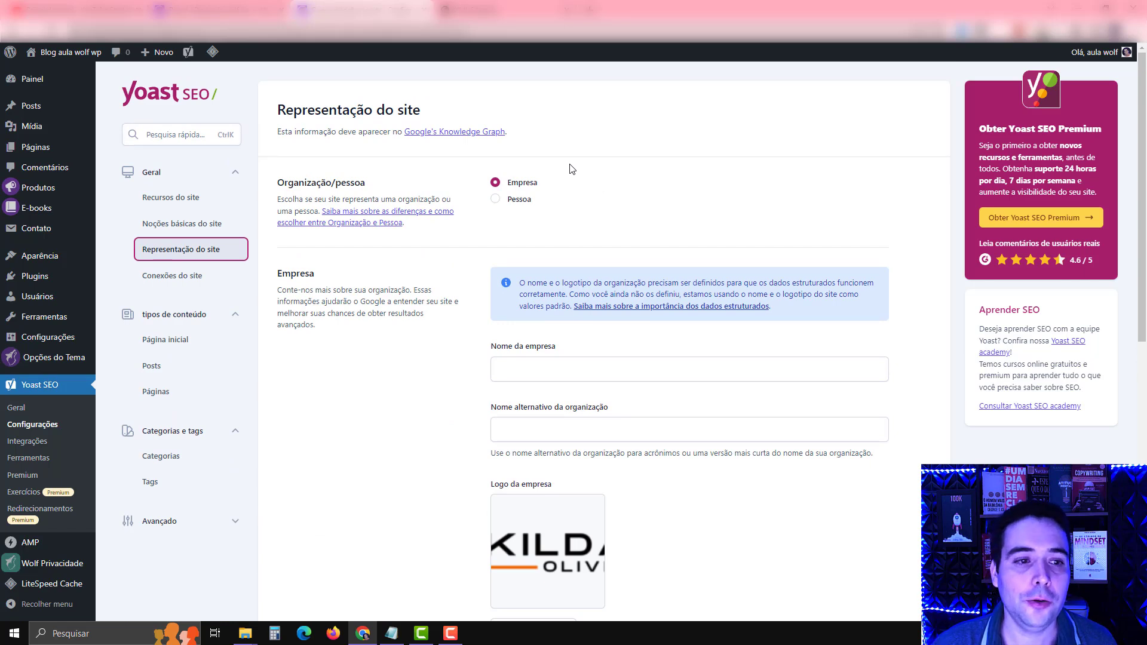
{"action": "left_click", "coordinate": [192, 276]}
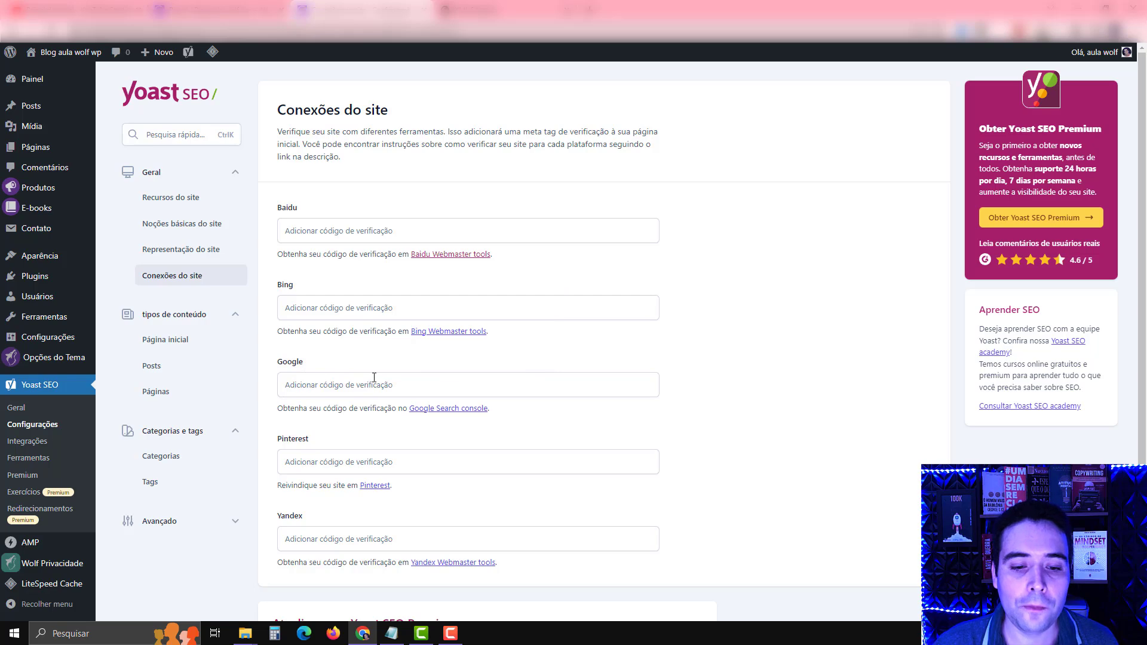
{"action": "scroll", "coordinate": [686, 429], "scroll_direction": "down", "scroll_amount": 1}
{"action": "scroll", "coordinate": [687, 429], "scroll_direction": "down", "scroll_amount": 3}
{"action": "scroll", "coordinate": [660, 445], "scroll_direction": "up", "scroll_amount": 4}
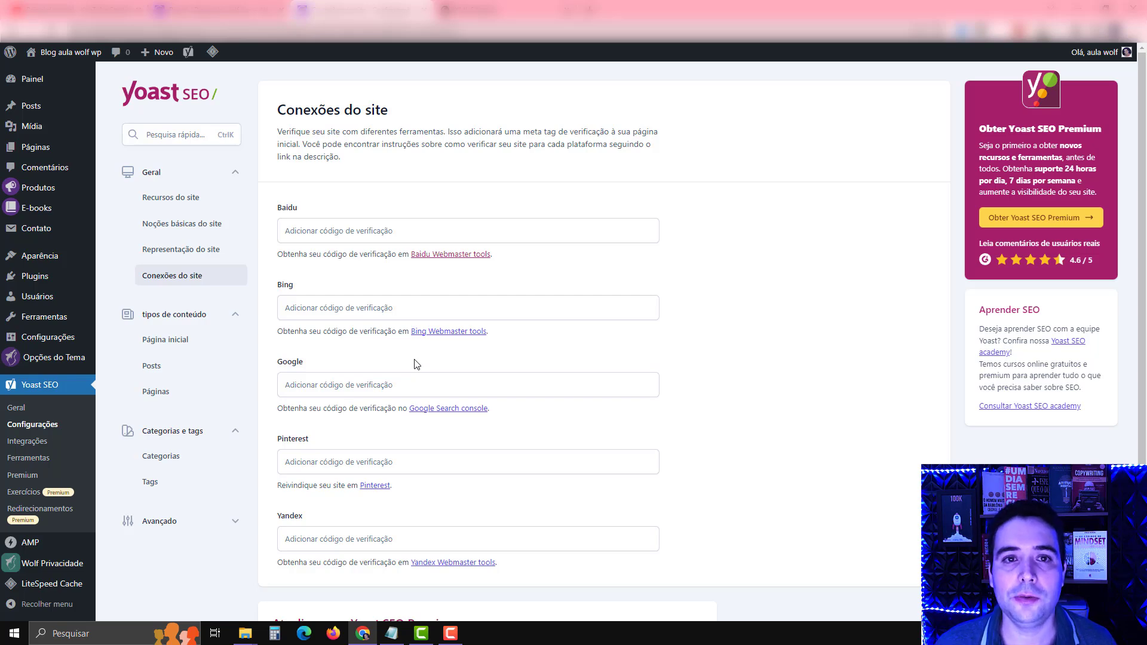
Go through the search appearance settings for the home page, posts, pages and categories.
{"action": "left_click", "coordinate": [166, 339]}
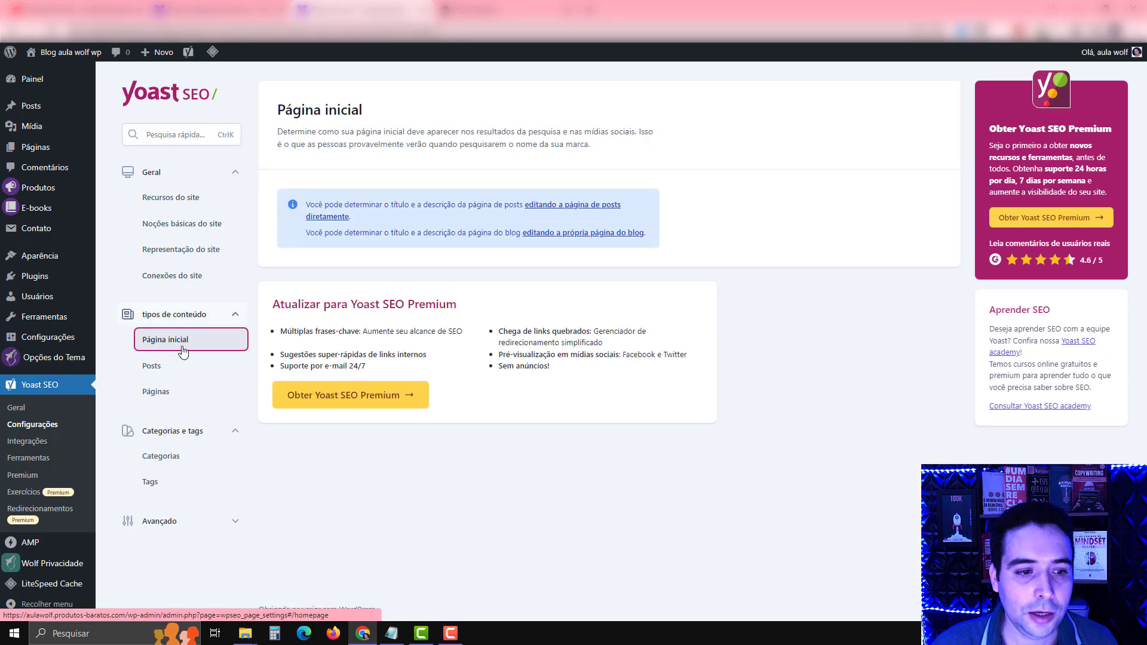
{"action": "left_click", "coordinate": [159, 367]}
{"action": "left_click", "coordinate": [171, 390]}
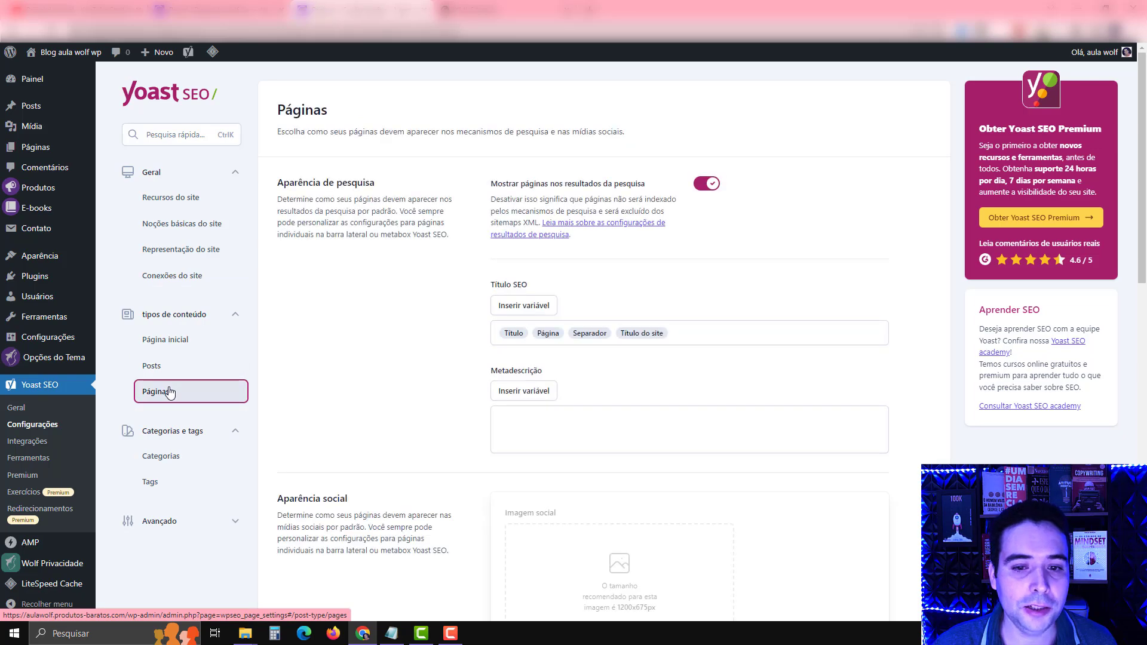
{"action": "left_click", "coordinate": [166, 440]}
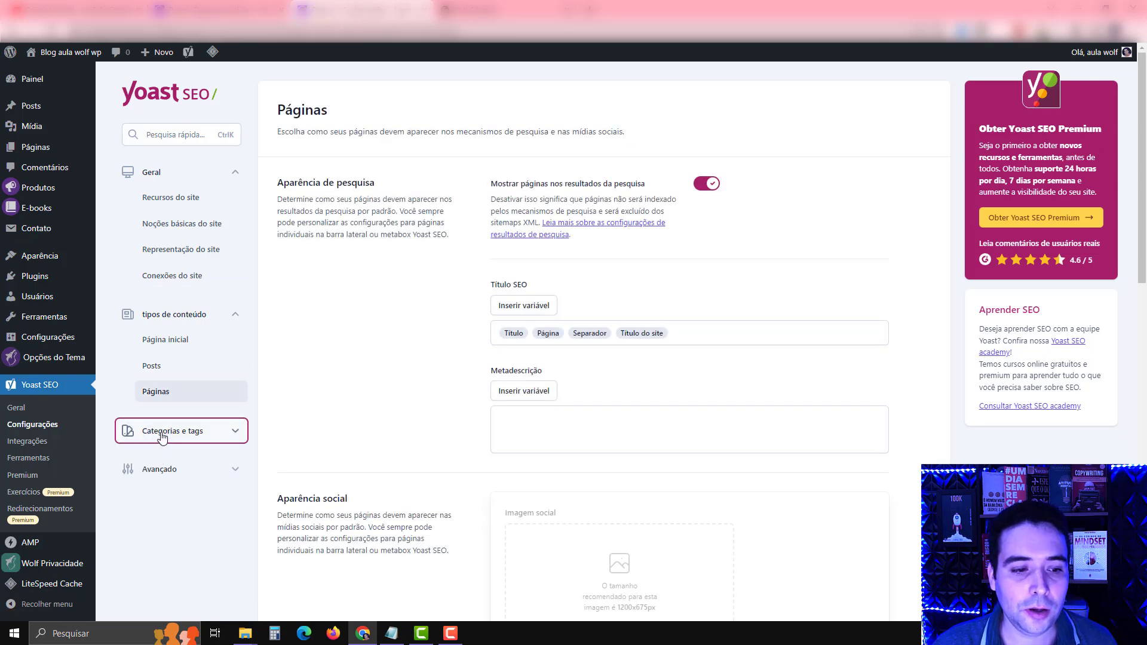
{"action": "left_click", "coordinate": [168, 460]}
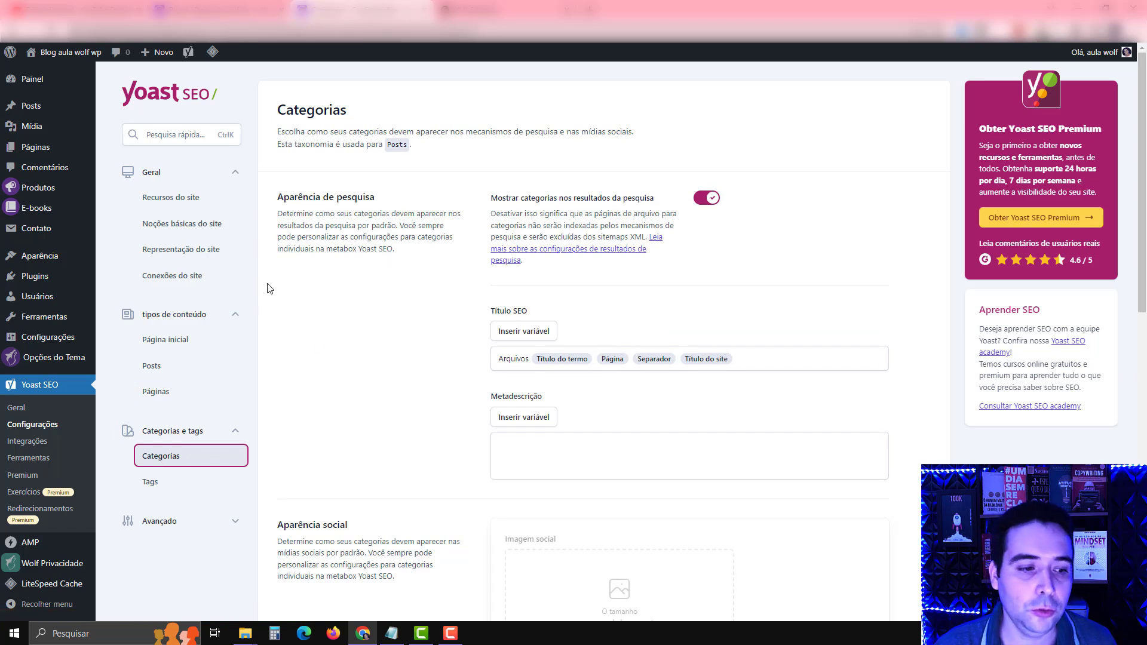
Open the untitled draft post for editing and look over its text down to the Yoast SEO section.
{"action": "mouse_move", "coordinate": [40, 281]}
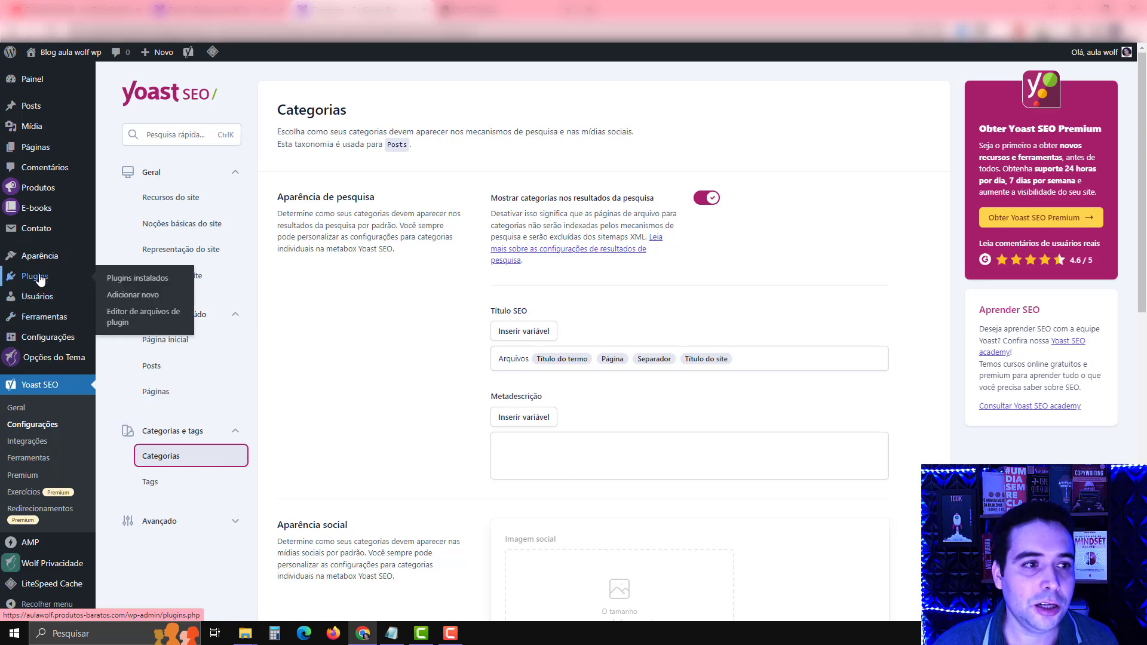
{"action": "left_click", "coordinate": [32, 113]}
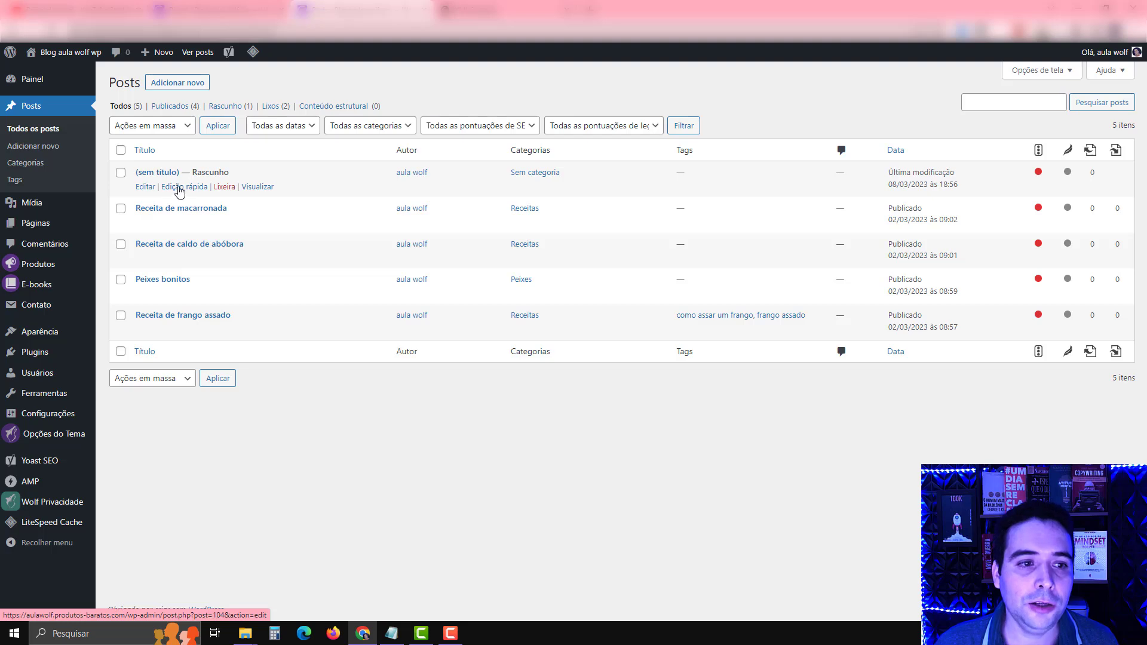
{"action": "left_click", "coordinate": [147, 189]}
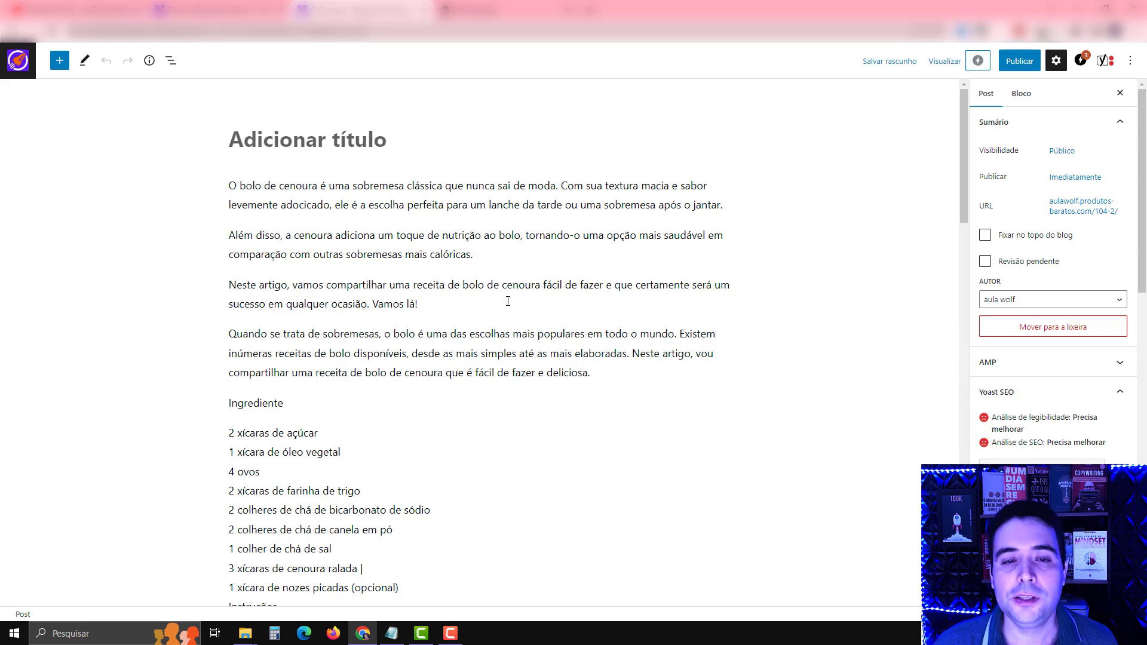
{"action": "scroll", "coordinate": [508, 301], "scroll_direction": "down", "scroll_amount": 6}
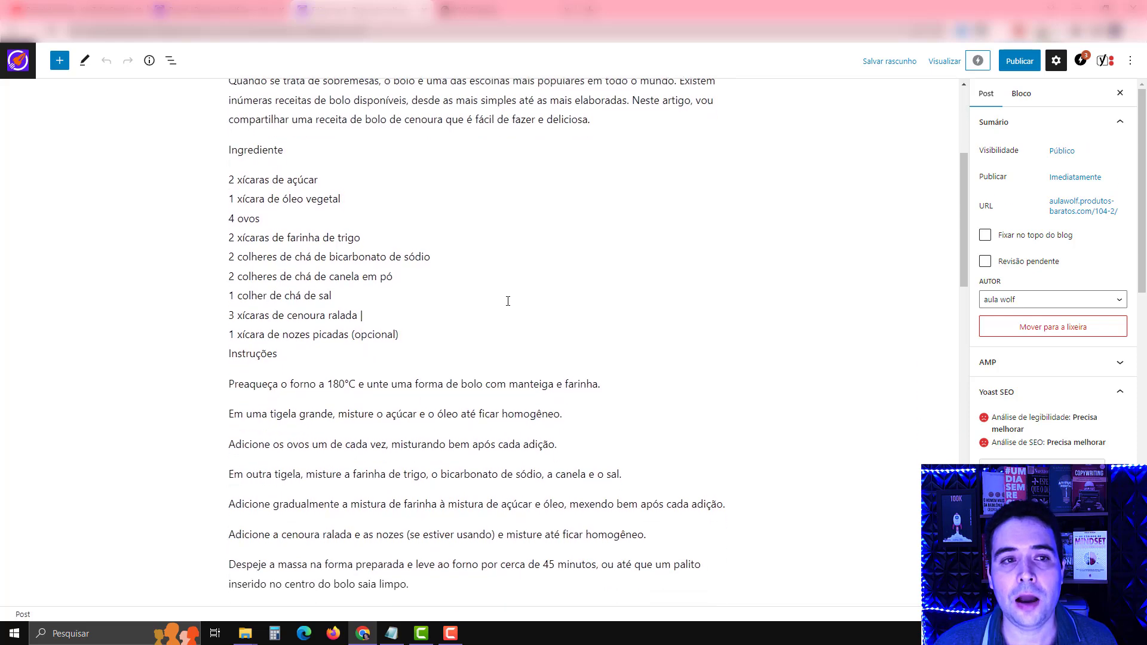
{"action": "scroll", "coordinate": [508, 301], "scroll_direction": "down", "scroll_amount": 10}
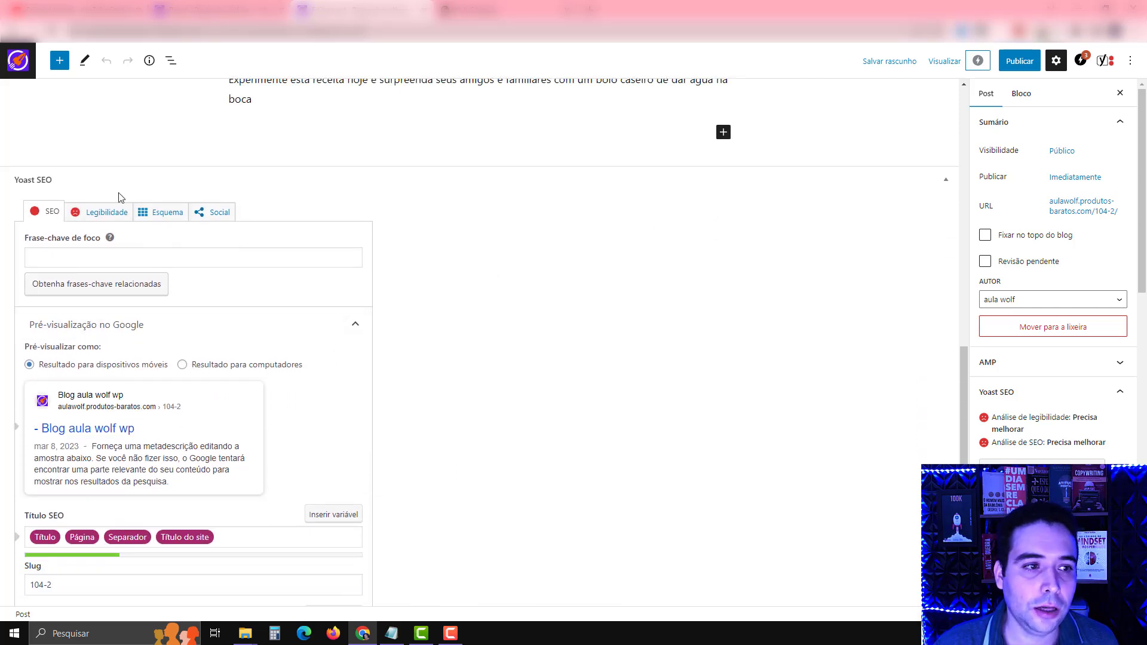
{"action": "scroll", "coordinate": [256, 201], "scroll_direction": "down", "scroll_amount": 1}
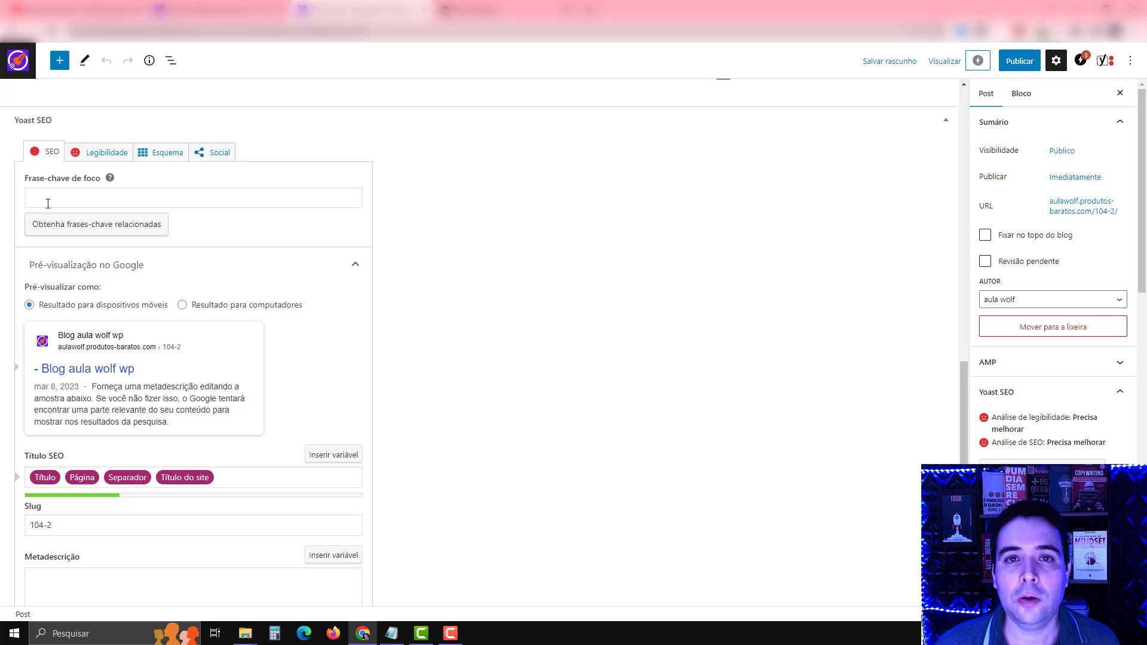
{"action": "scroll", "coordinate": [328, 293], "scroll_direction": "up", "scroll_amount": 7}
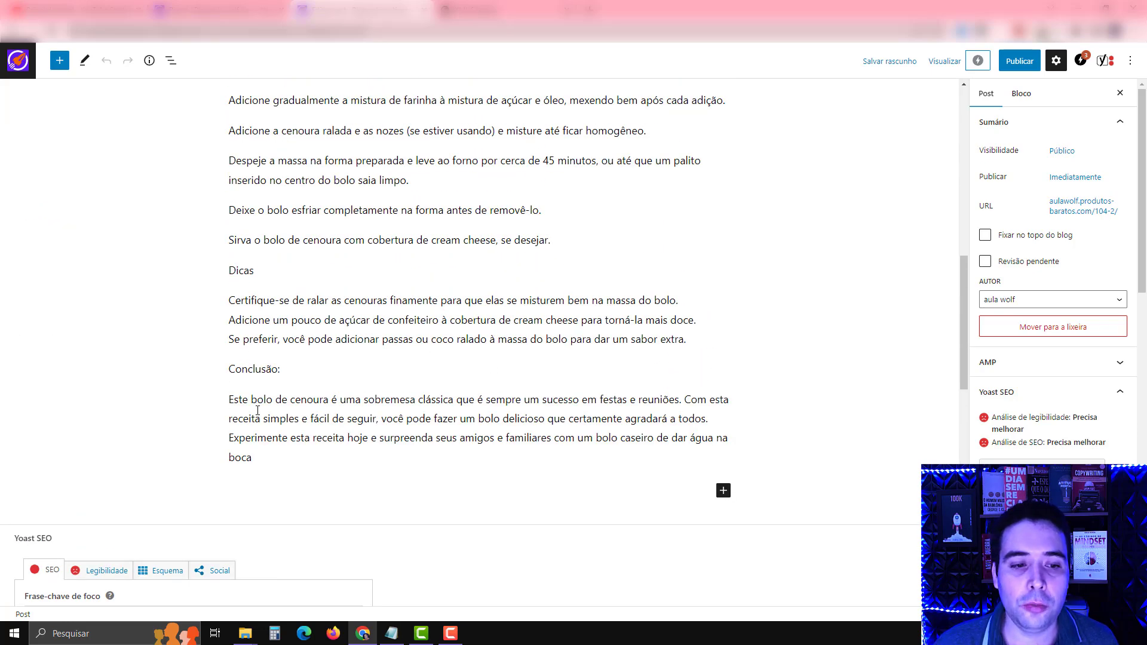
Copy "bolo de cenoura" from the conclusion paragraph of the post.
{"action": "left_click", "coordinate": [328, 402]}
{"action": "left_click_drag", "start_coordinate": [257, 399], "coordinate": [336, 402]}
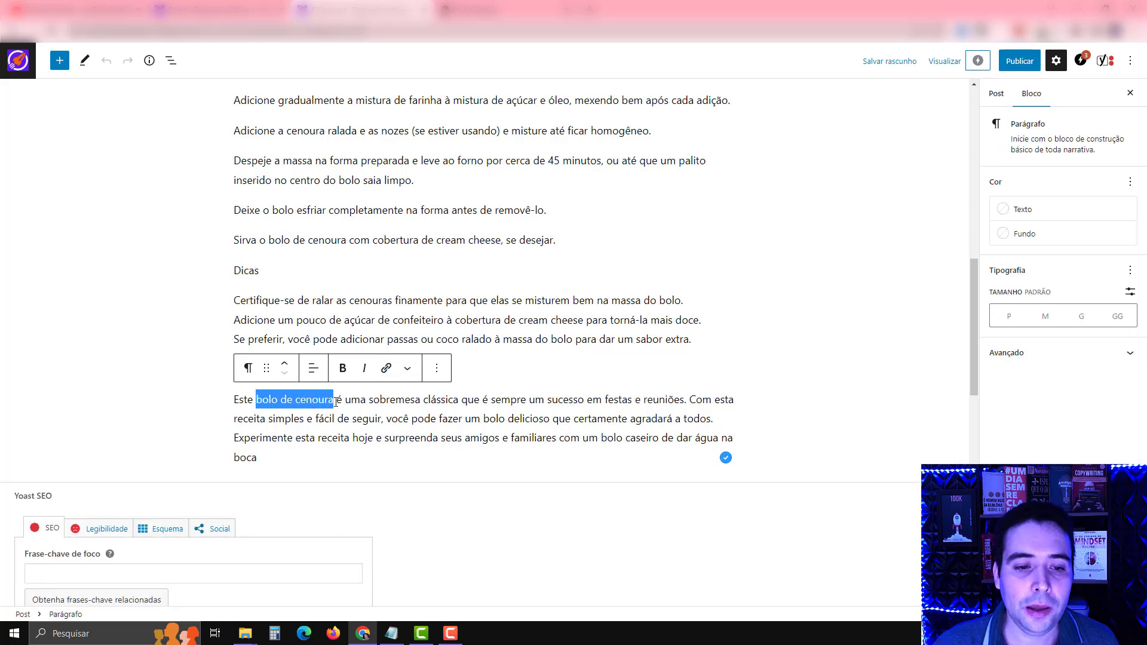
{"action": "right_click", "coordinate": [332, 401]}
{"action": "left_click", "coordinate": [361, 441]}
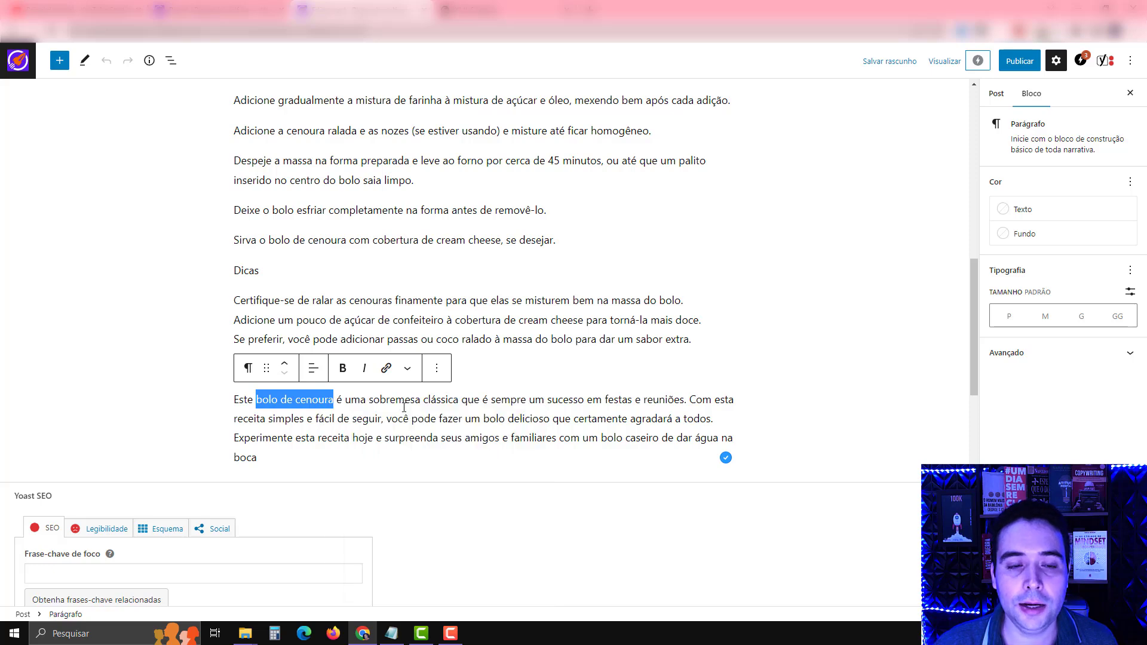
Title the post "Receita de bolo de cenoura super fácil de fazer em casa".
{"action": "scroll", "coordinate": [399, 415], "scroll_direction": "up", "scroll_amount": 11}
{"action": "left_click", "coordinate": [354, 146]}
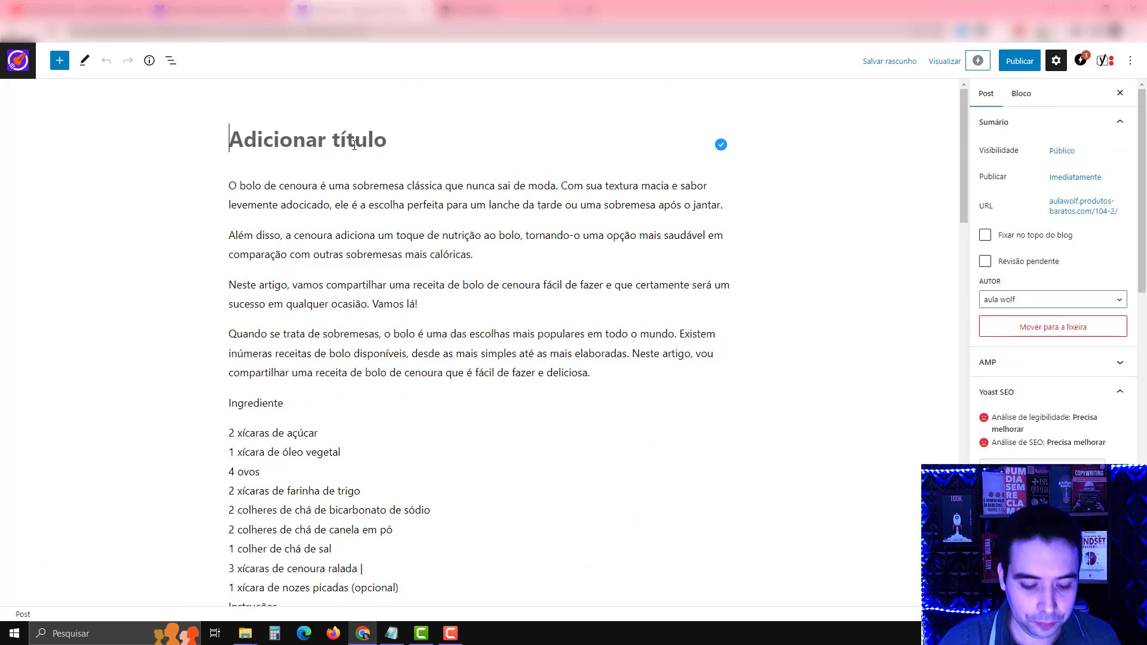
{"action": "type", "text": "Receita d"}
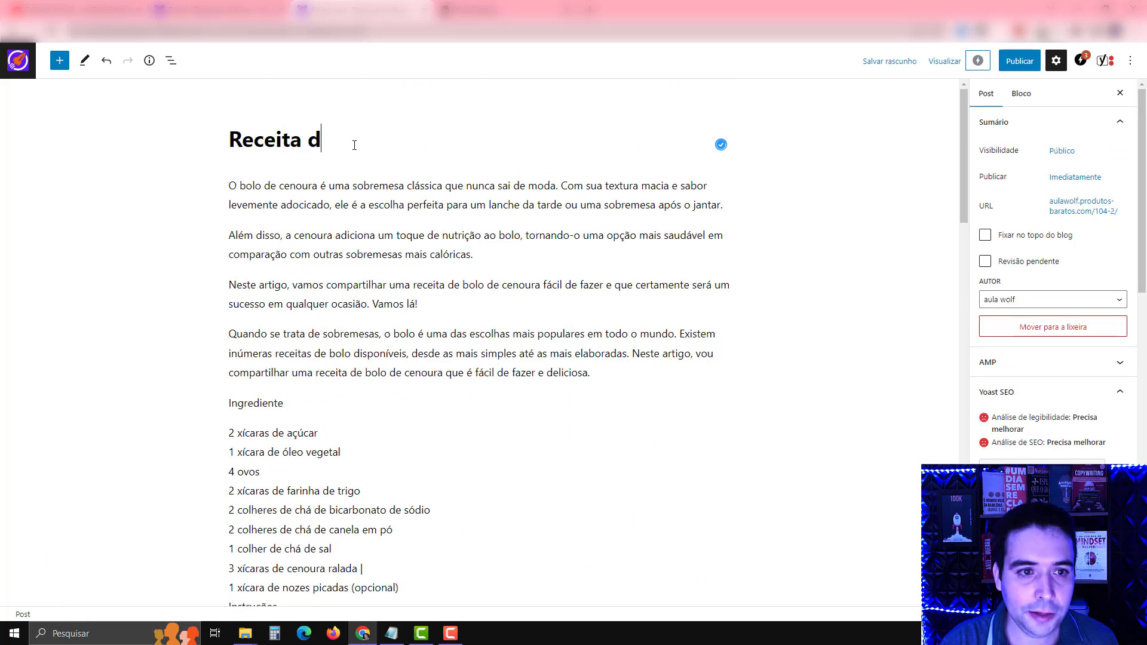
{"action": "type", "text": "e bolo de cenoura"}
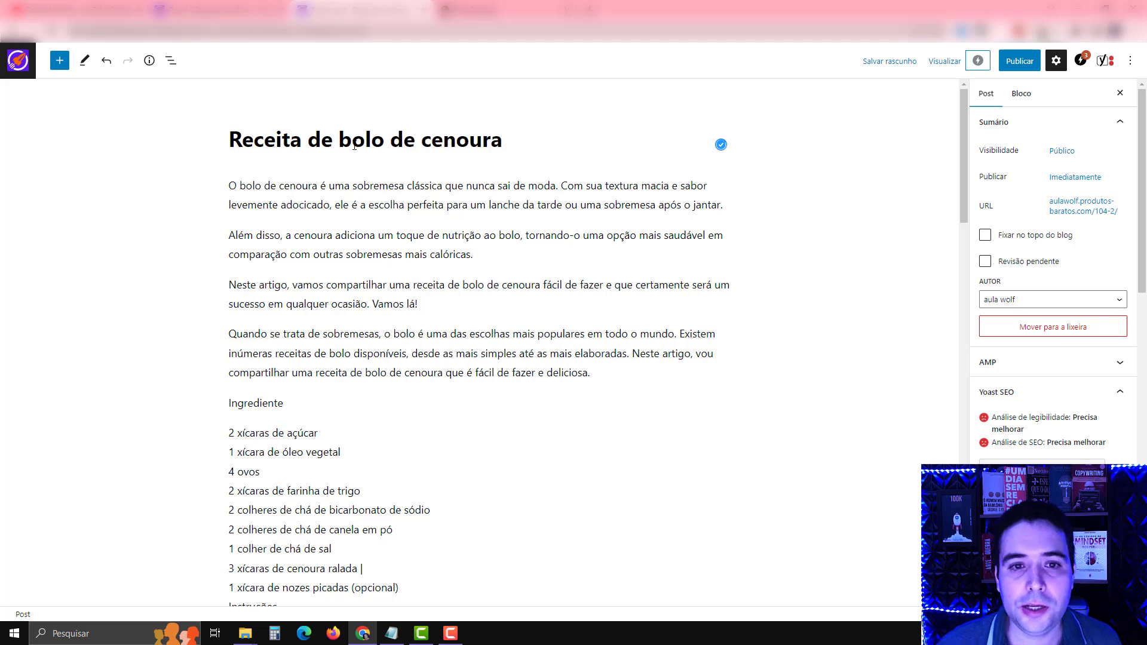
{"action": "type", "text": " super fácil"}
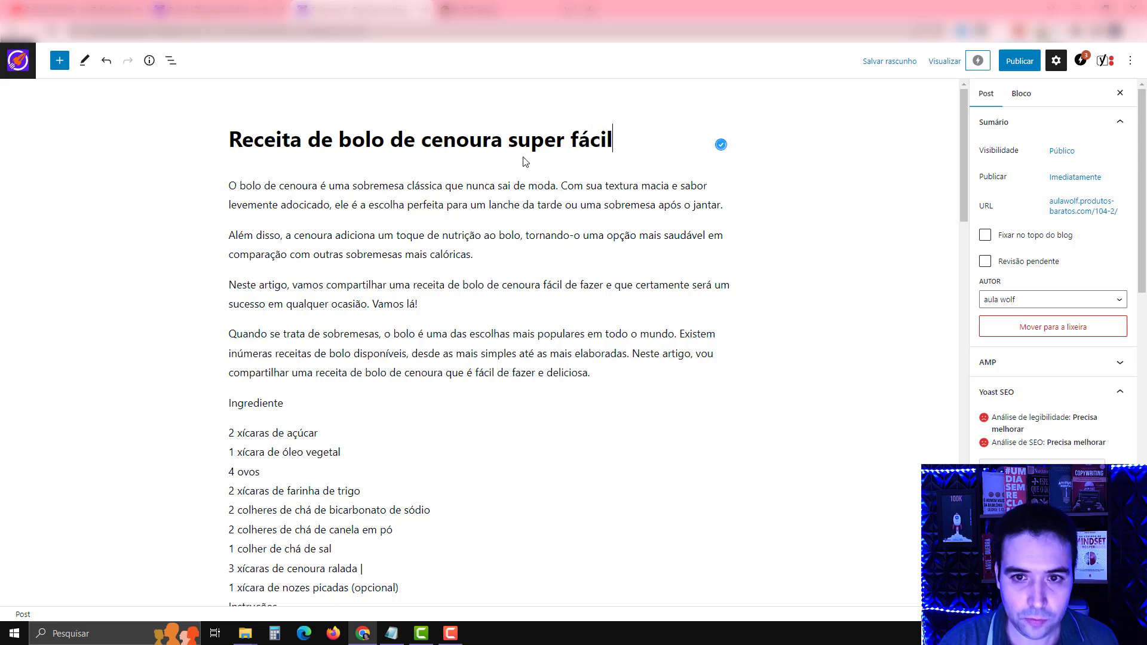
{"action": "type", "text": " de fazer em casa"}
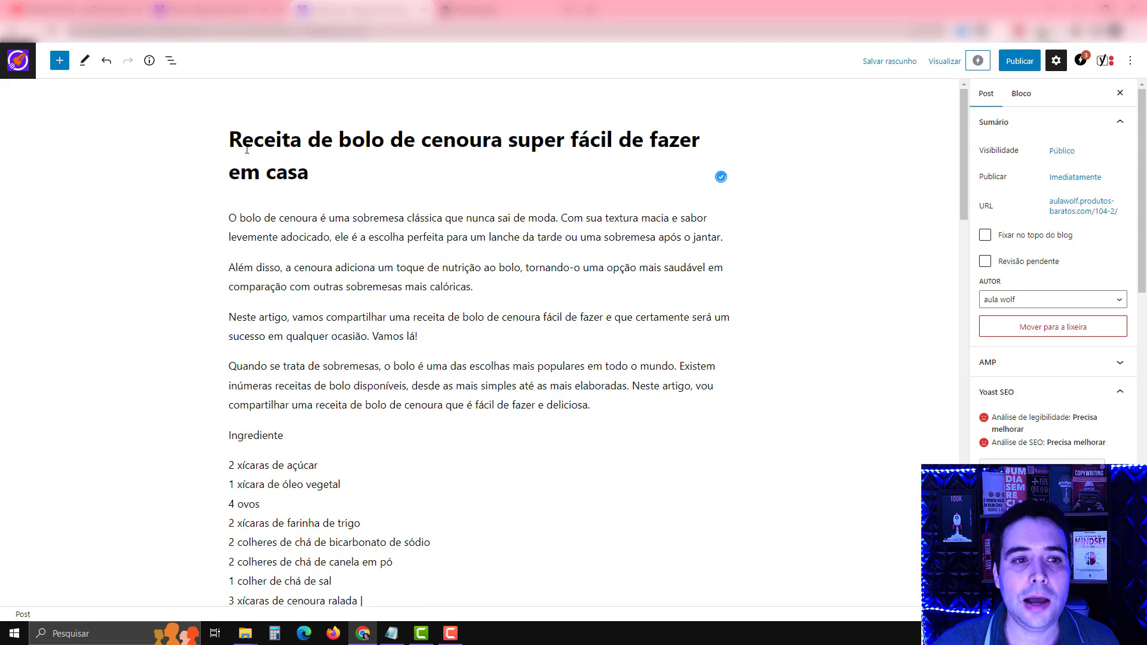
Copy "Receita de bolo de cenoura" from the post title and paste it as the Yoast SEO focus keyphrase.
{"action": "left_click_drag", "start_coordinate": [230, 141], "coordinate": [502, 138]}
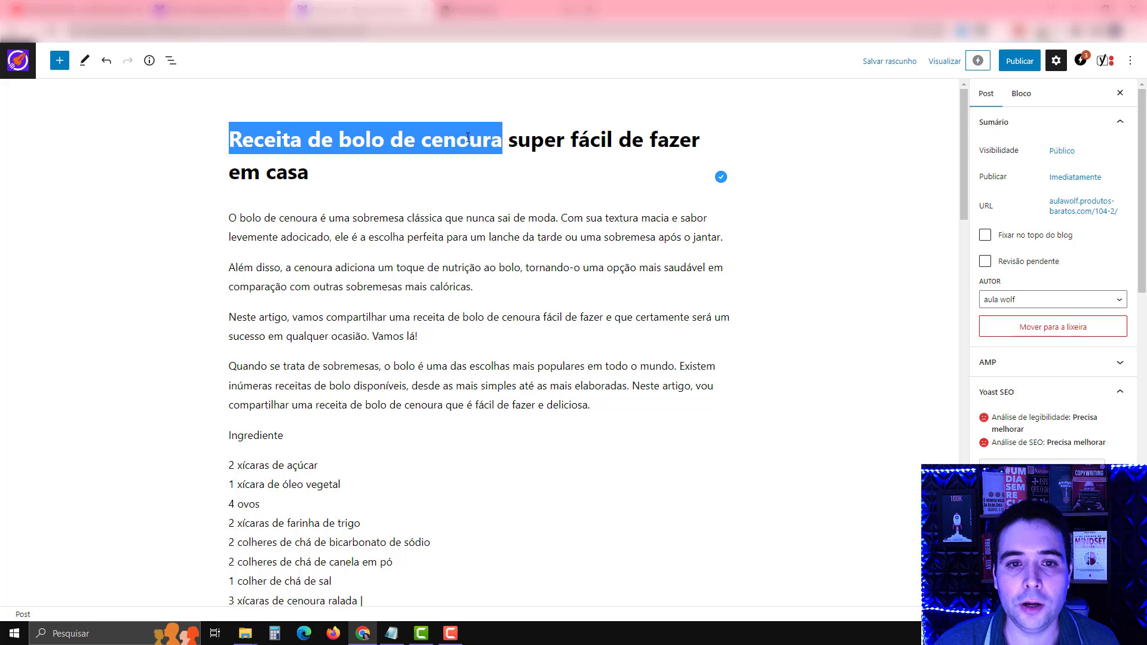
{"action": "right_click", "coordinate": [467, 137]}
{"action": "left_click", "coordinate": [506, 179]}
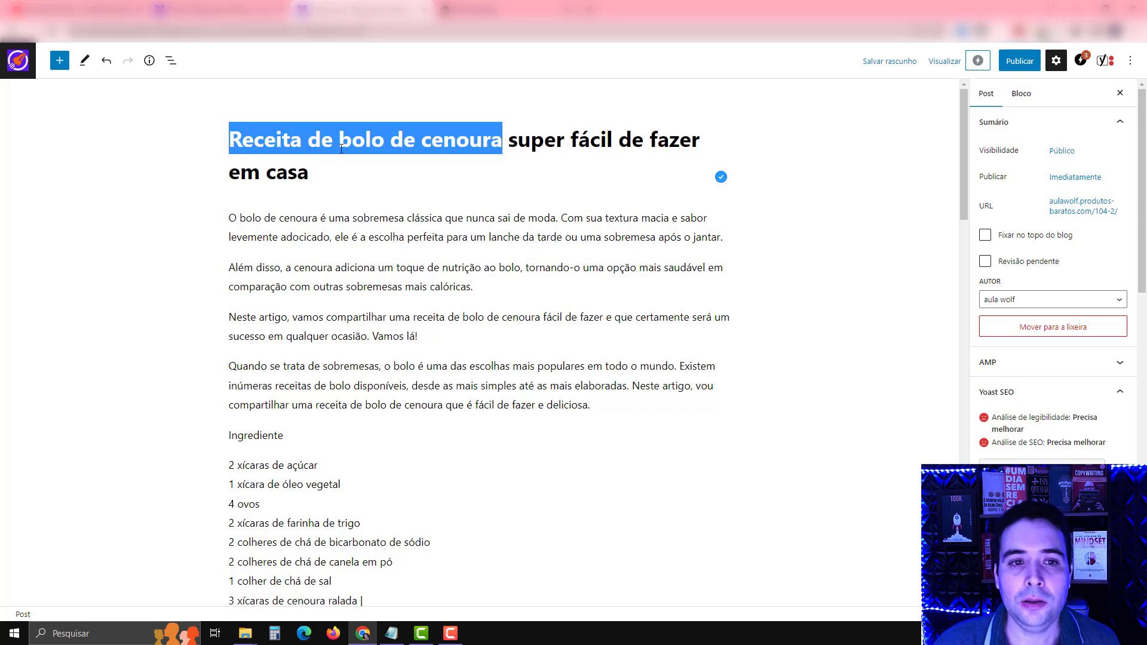
{"action": "scroll", "coordinate": [387, 140], "scroll_direction": "down", "scroll_amount": 20}
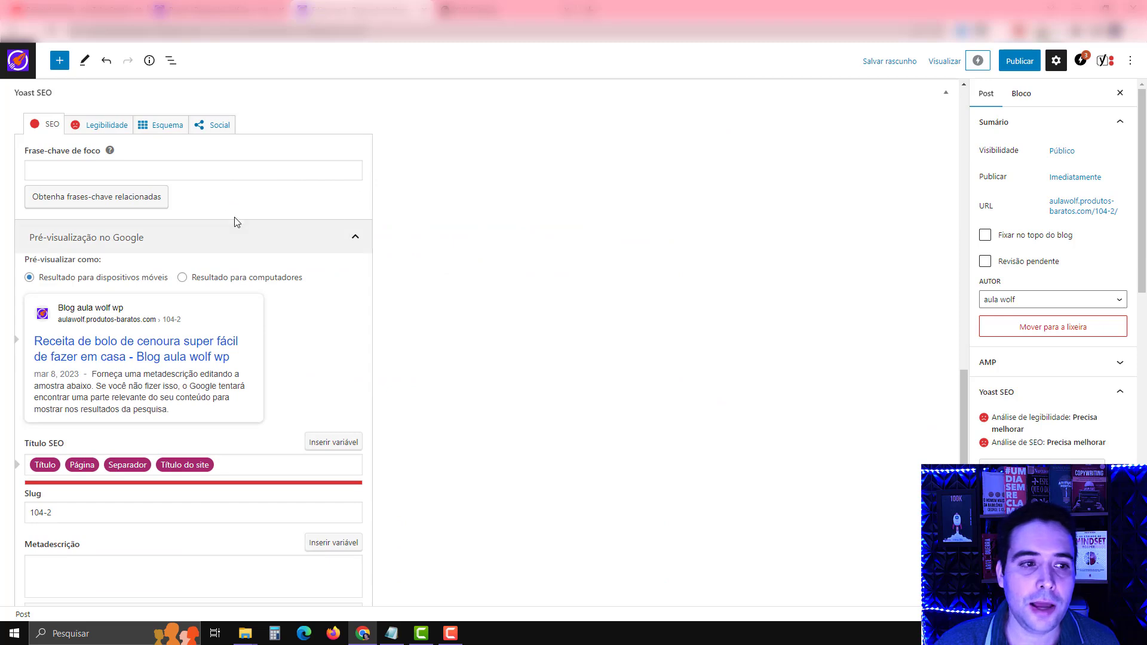
{"action": "left_click", "coordinate": [204, 173]}
{"action": "key", "text": "ctrl+v"}
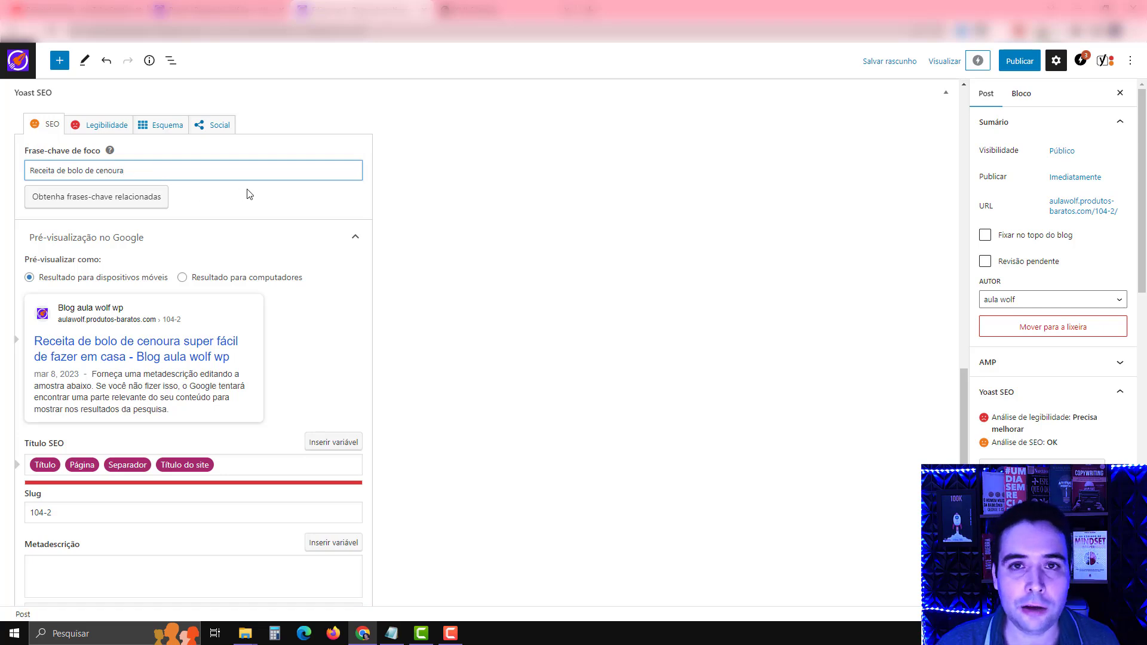
Remove the site title and separator variables from the SEO title and preview the Google result for computers.
{"action": "scroll", "coordinate": [317, 221], "scroll_direction": "down", "scroll_amount": 2}
{"action": "scroll", "coordinate": [317, 221], "scroll_direction": "down", "scroll_amount": 2}
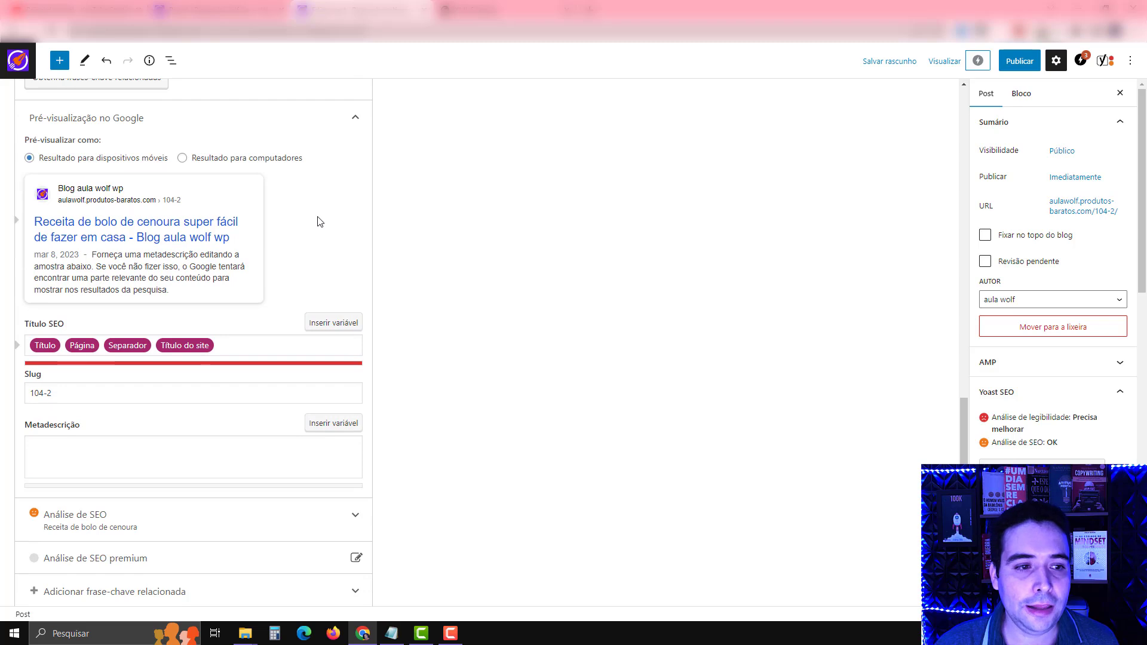
{"action": "left_click", "coordinate": [226, 284]}
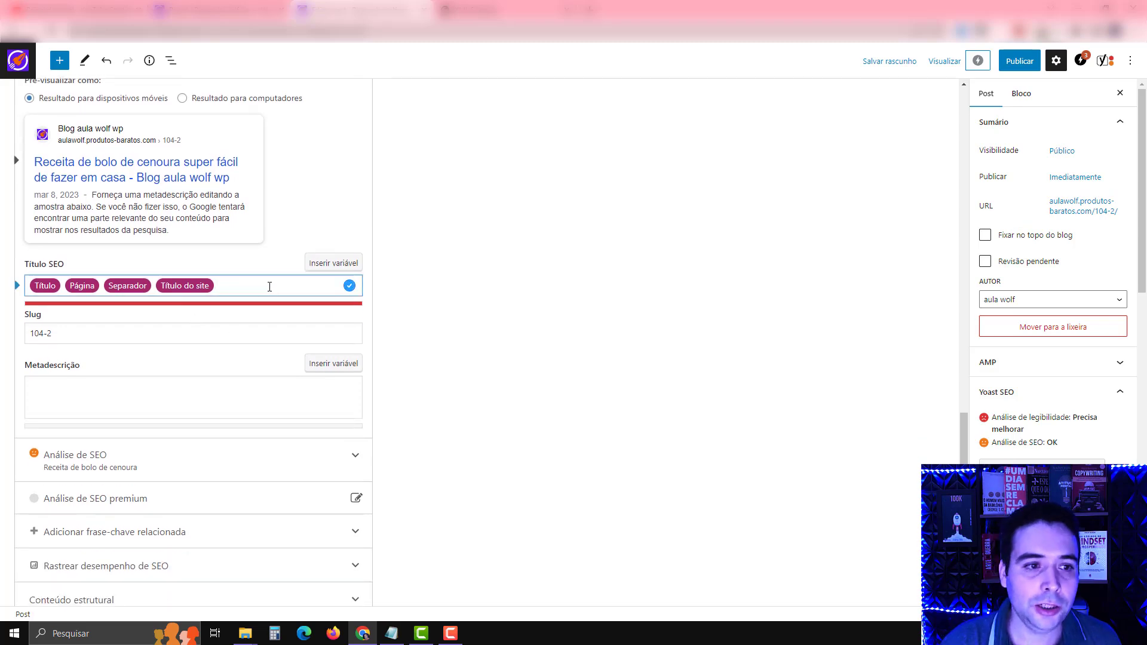
{"action": "key", "text": "BackSpace"}
{"action": "key", "text": "BackSpace"}
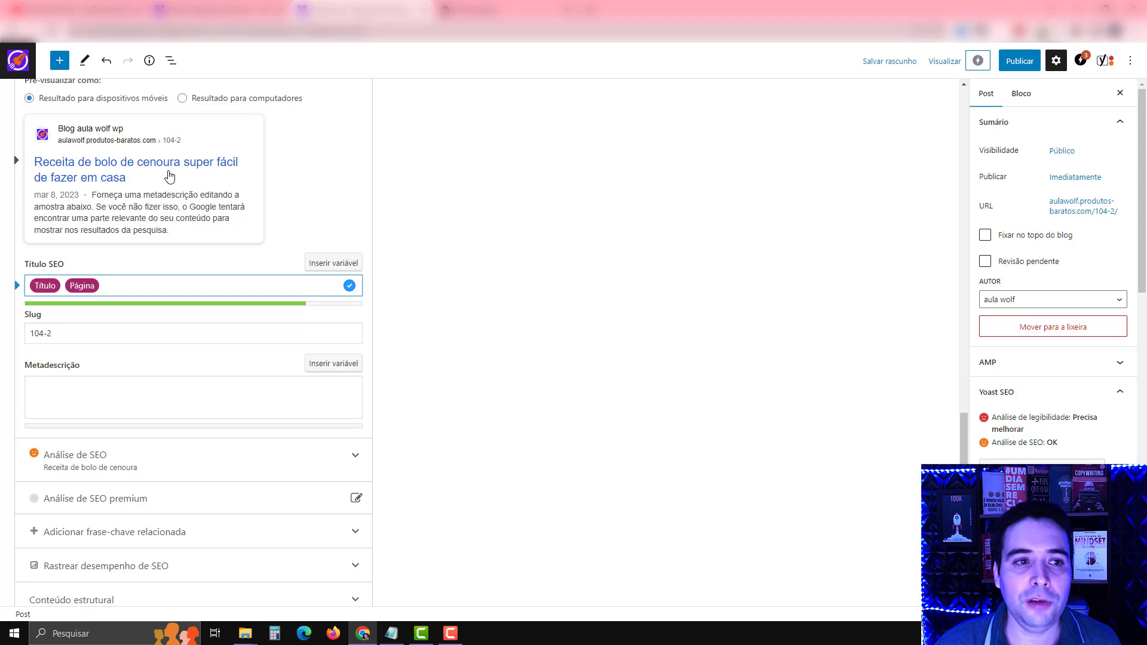
{"action": "left_click", "coordinate": [182, 99]}
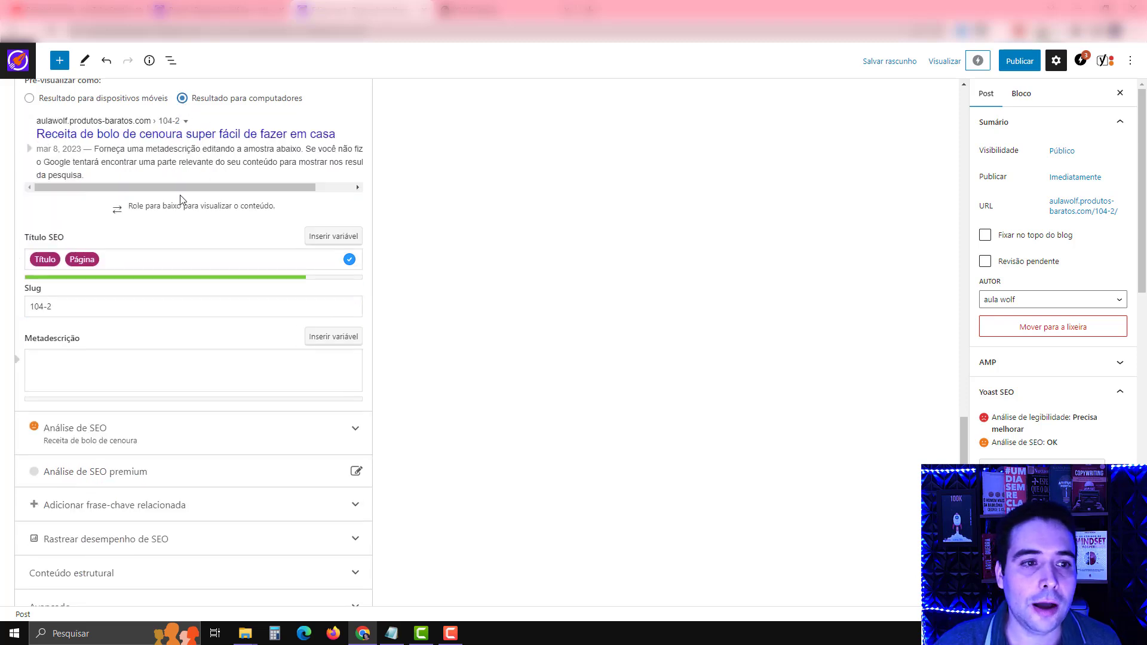
{"action": "left_click_drag", "start_coordinate": [177, 188], "coordinate": [45, 143]}
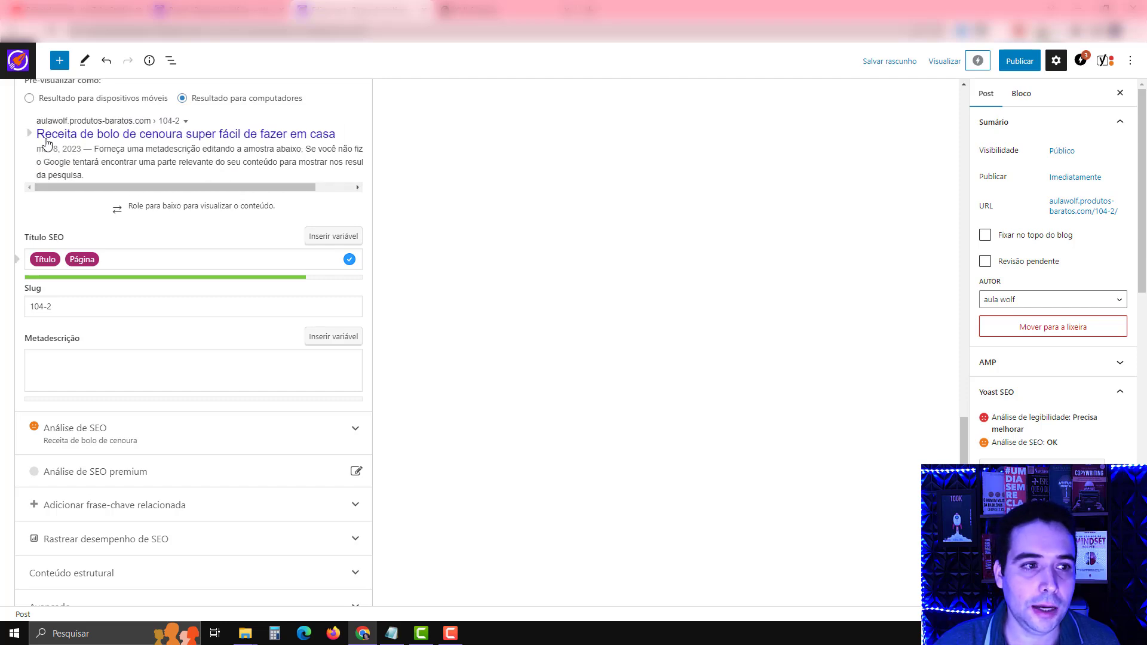
Inspect the full width of the Google result preview for computers and switch to the mobile result preview.
{"action": "mouse_move", "coordinate": [268, 187]}
{"action": "left_mouse_down"}
{"action": "mouse_move", "coordinate": [299, 192]}
{"action": "mouse_move", "coordinate": [288, 194]}
{"action": "left_mouse_up"}
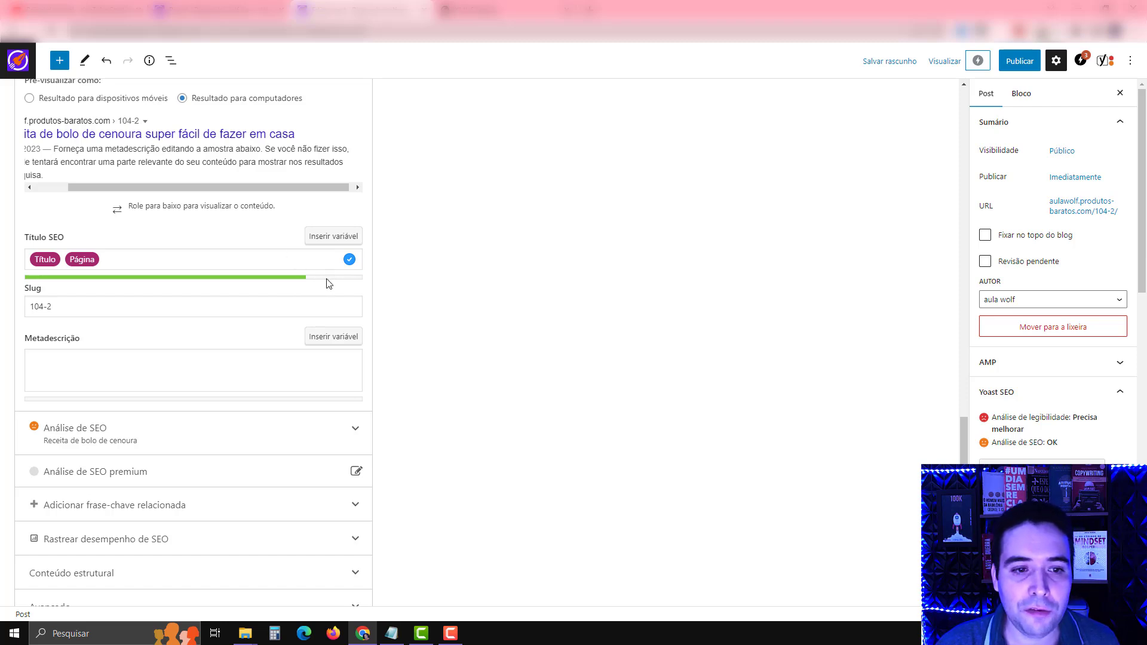
{"action": "left_click_drag", "start_coordinate": [304, 188], "coordinate": [267, 201]}
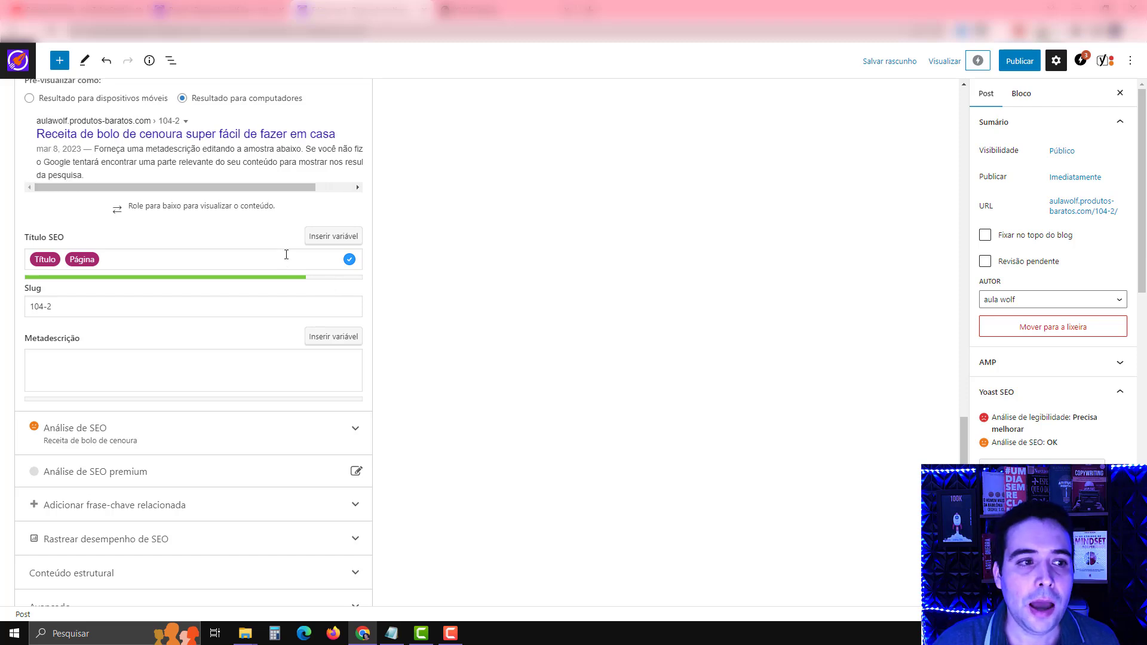
{"action": "scroll", "coordinate": [284, 248], "scroll_direction": "up", "scroll_amount": 2}
{"action": "left_click", "coordinate": [28, 158]}
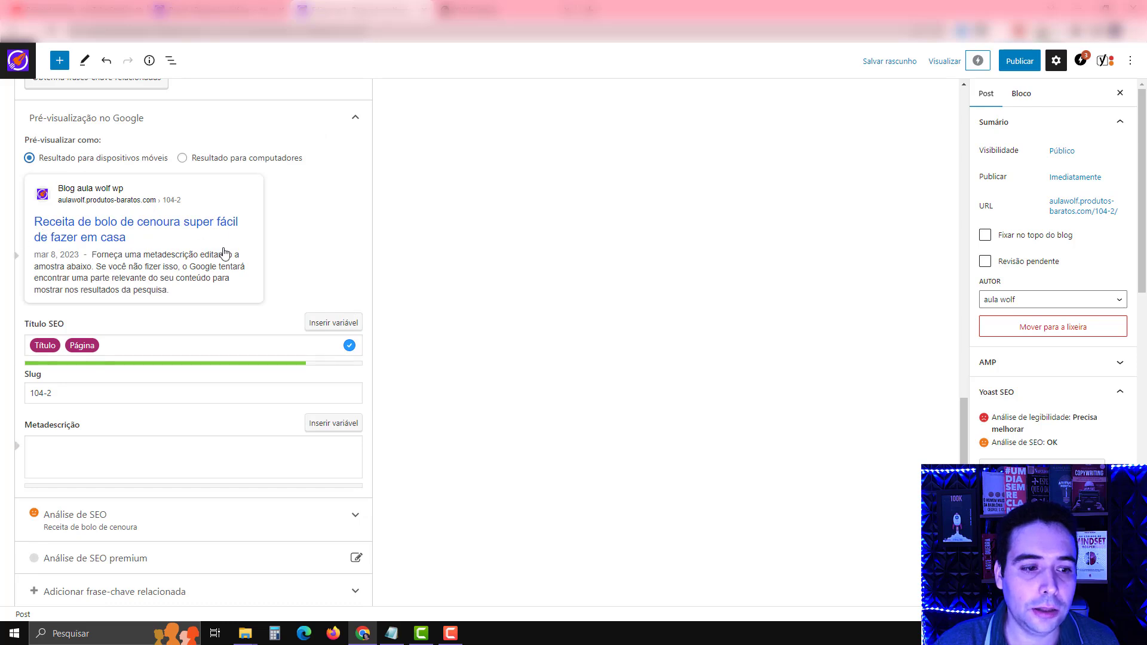
Append filler text to the SEO title to test truncation in the computer result preview, and delete the filler.
{"action": "left_click", "coordinate": [213, 345]}
{"action": "type", "text": "gfdgdfgdfgfdgfdgdfgdggdfgdfgdg"}
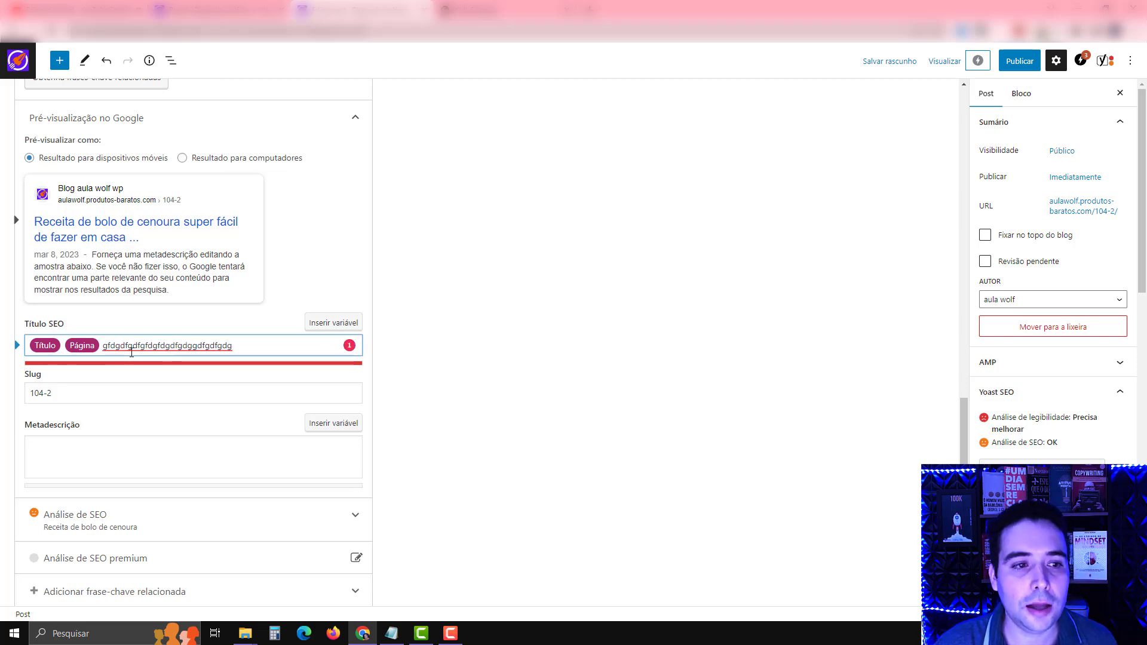
{"action": "left_click", "coordinate": [181, 158]}
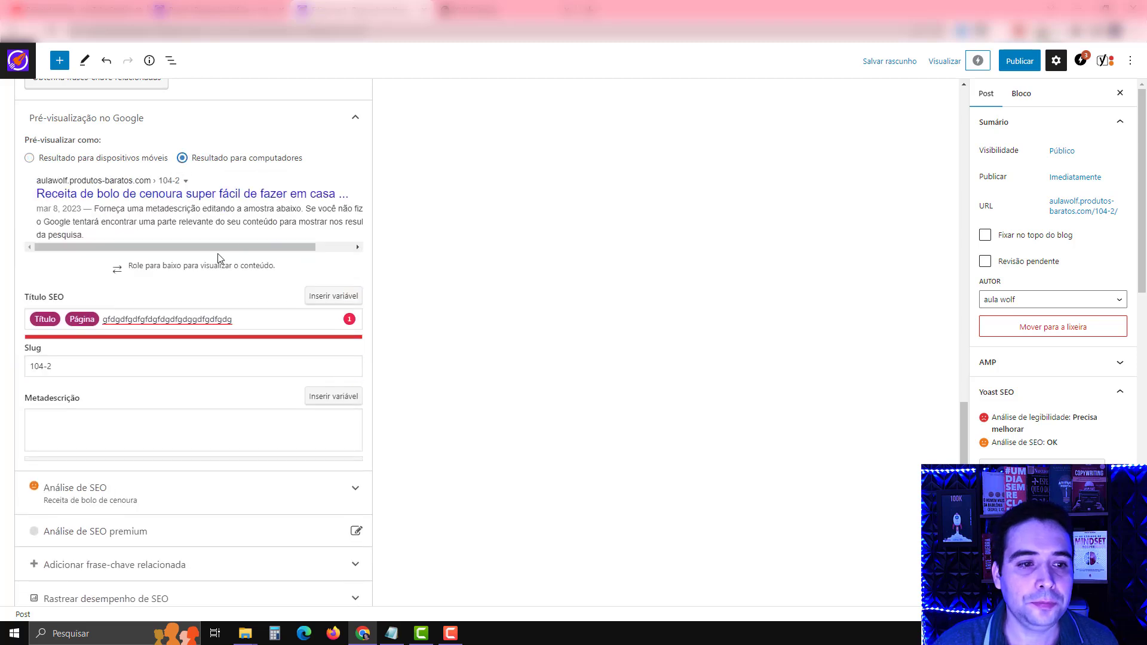
{"action": "left_click_drag", "start_coordinate": [214, 248], "coordinate": [179, 257]}
{"action": "left_click_drag", "start_coordinate": [238, 317], "coordinate": [110, 316]}
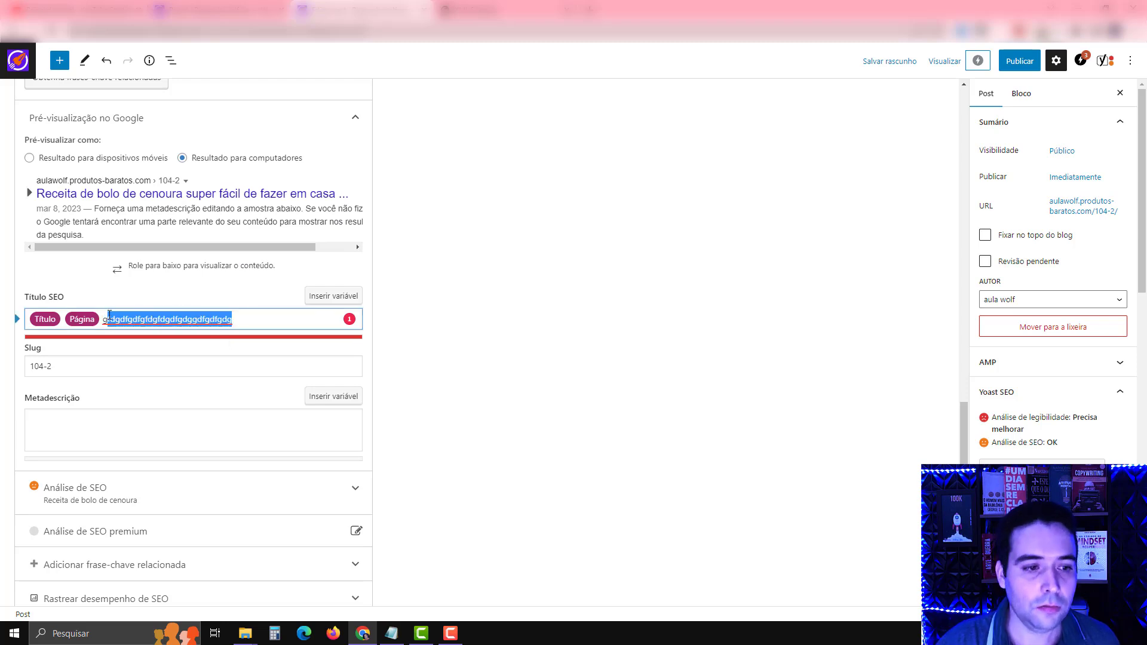
{"action": "key", "text": "BackSpace"}
{"action": "key", "text": "BackSpace"}
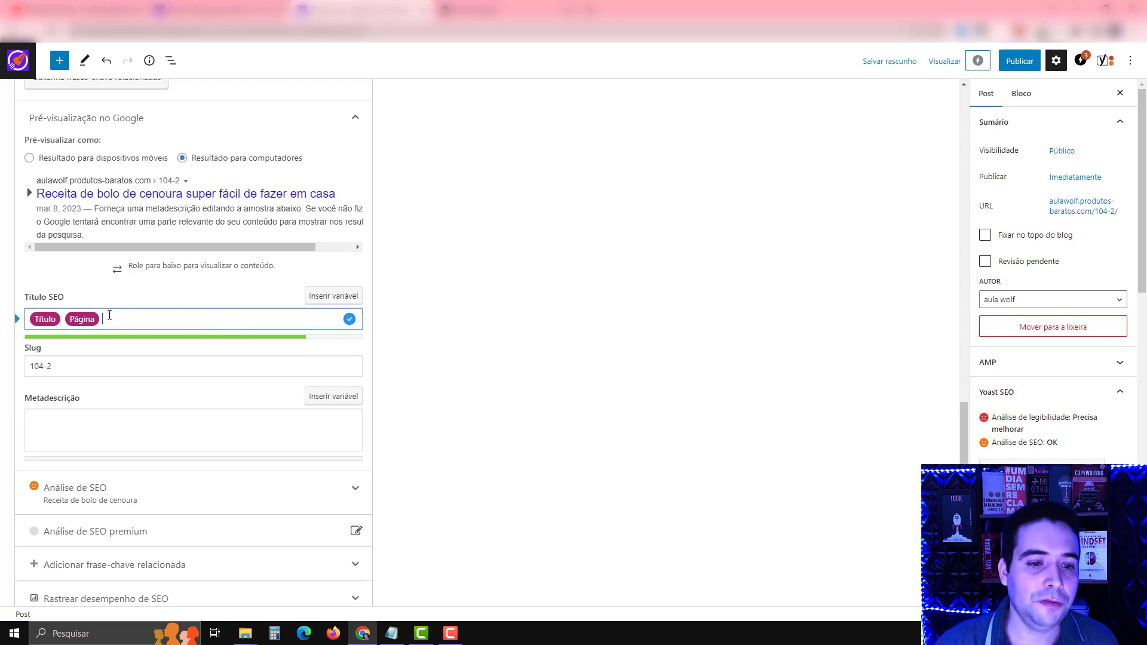
Set the post's slug to "receita-de-bolo-de-cenoura" and save the draft.
{"action": "left_click", "coordinate": [67, 368]}
{"action": "triple_click", "coordinate": [41, 367]}
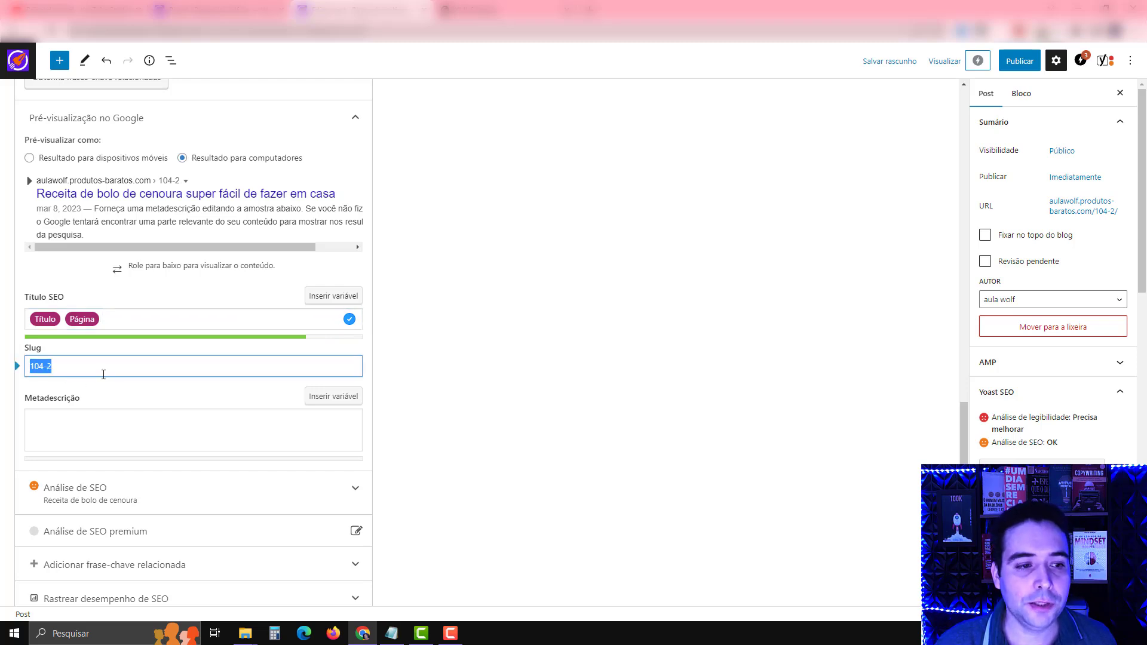
{"action": "type", "text": "Receita de bolo de cenoura"}
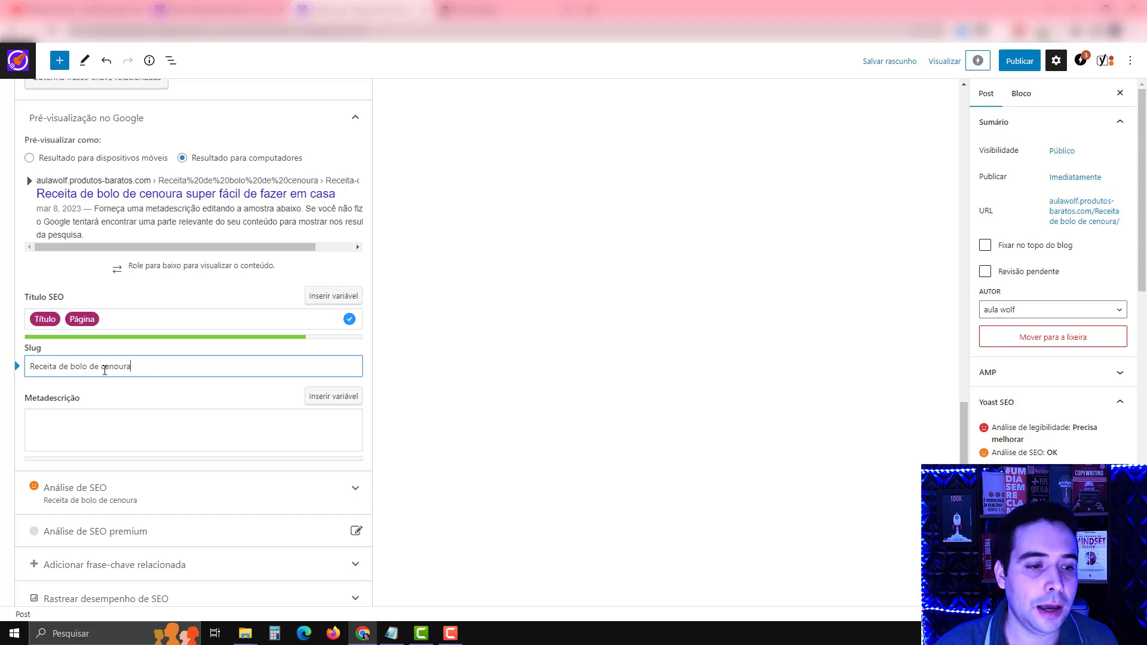
{"action": "key", "text": "BackSpace"}
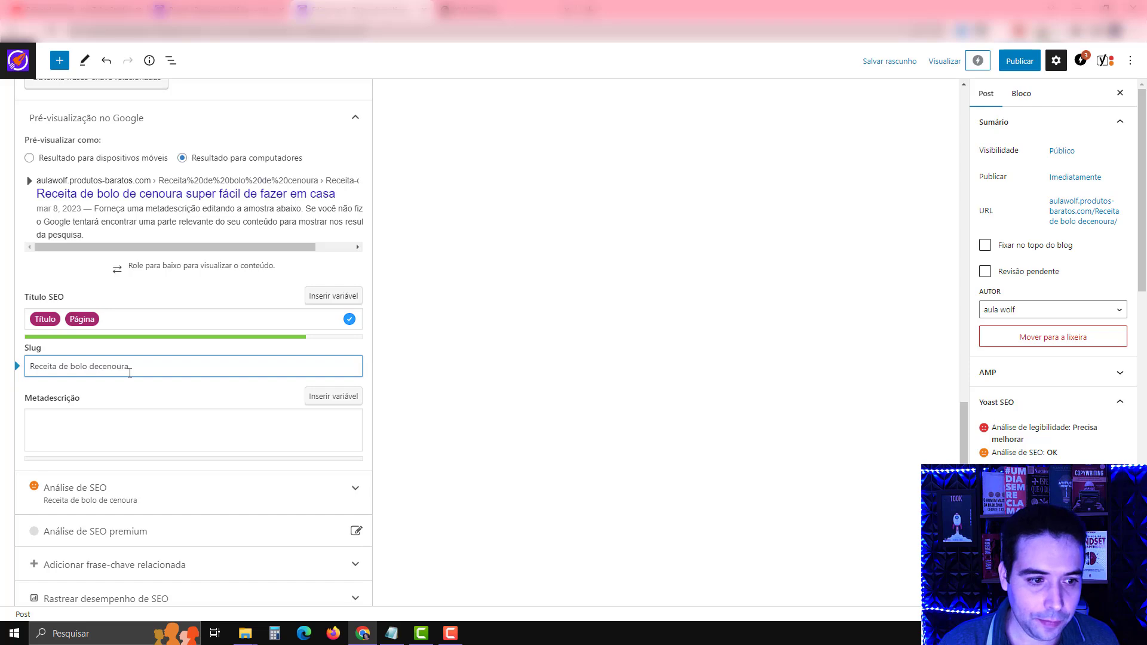
{"action": "right_click", "coordinate": [102, 416]}
{"action": "left_click", "coordinate": [880, 66]}
{"action": "left_click", "coordinate": [880, 66]}
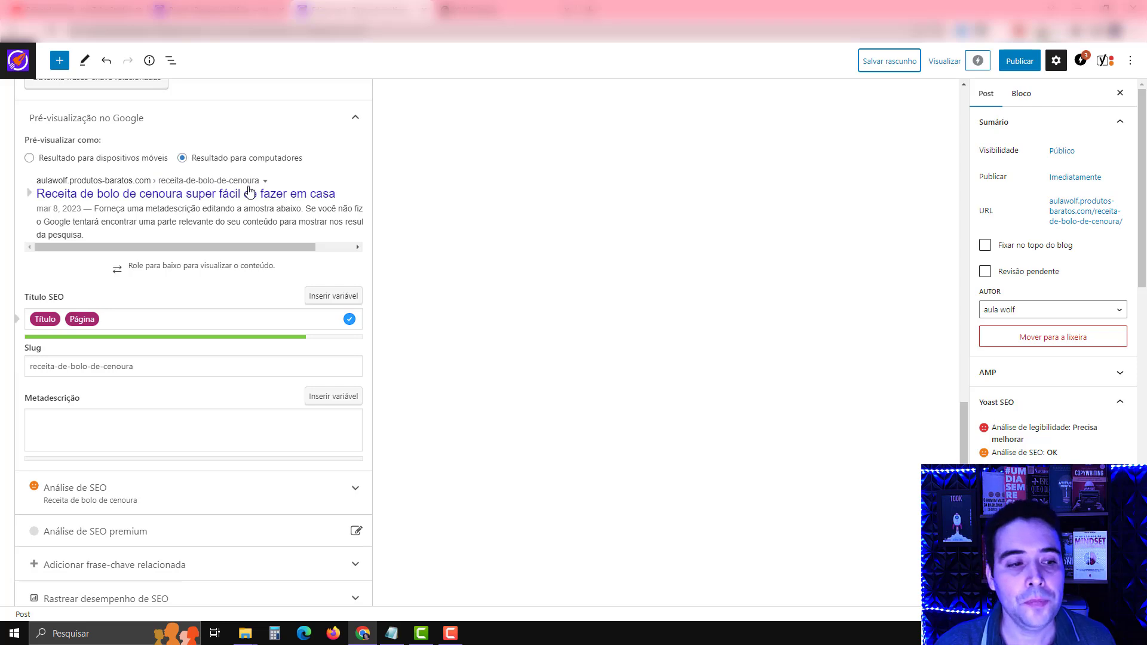
Enter the meta description "Veja aqui a melhor Receita de bolo de cenoura, passo a passo para você fazer em casa, sem gastar muito e com poucos ingredientes.".
{"action": "scroll", "coordinate": [215, 412], "scroll_direction": "down", "scroll_amount": 1}
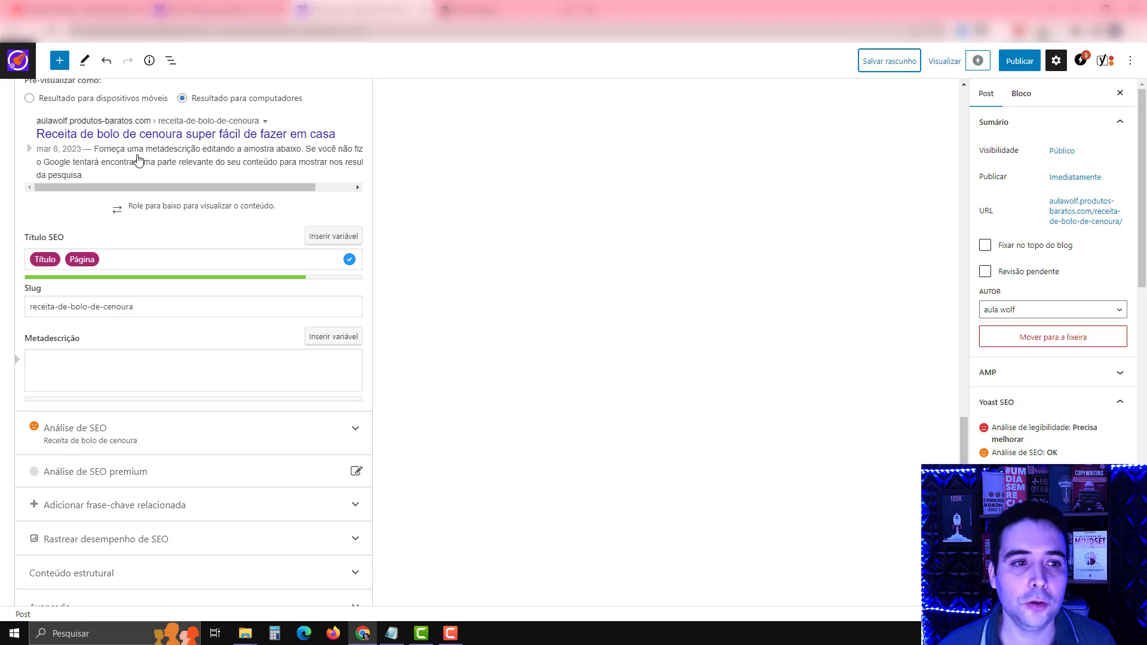
{"action": "left_click", "coordinate": [173, 370]}
{"action": "type", "text": "V"}
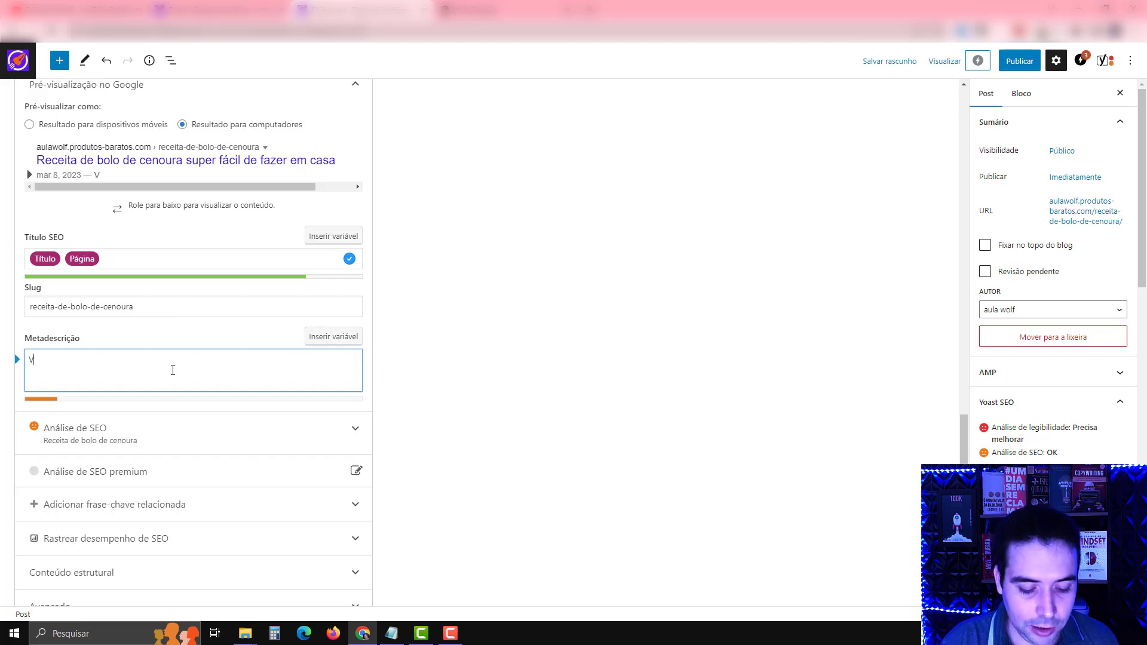
{"action": "type", "text": "eja aqui a m"}
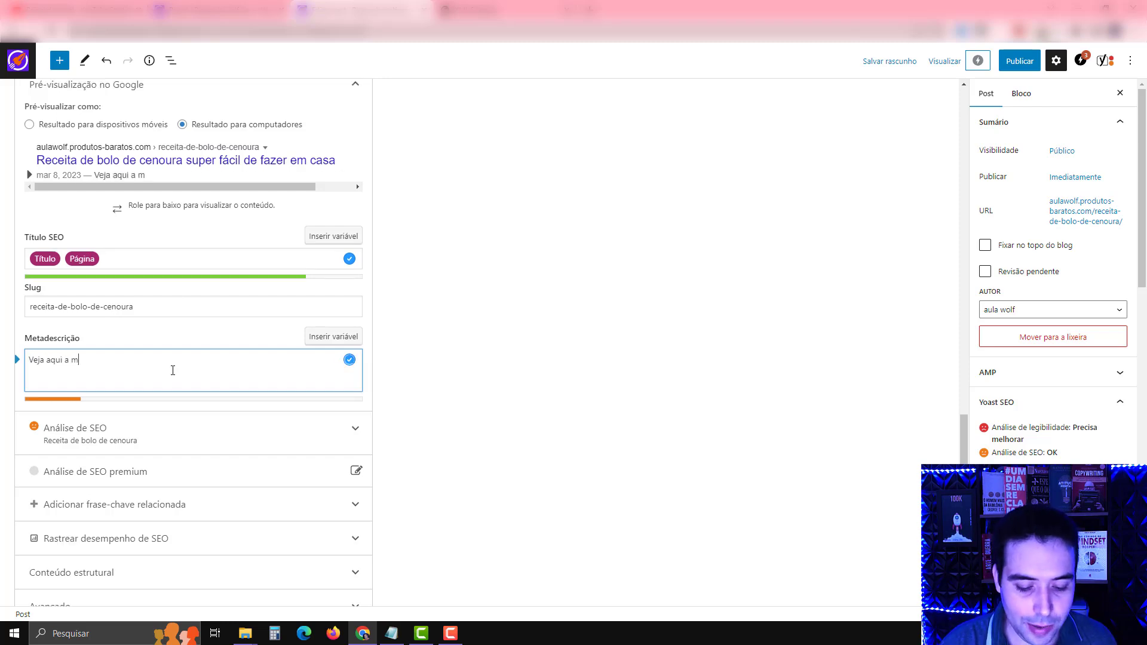
{"action": "type", "text": "elhor"}
{"action": "type", "text": "Receita de bolo de cenoura"}
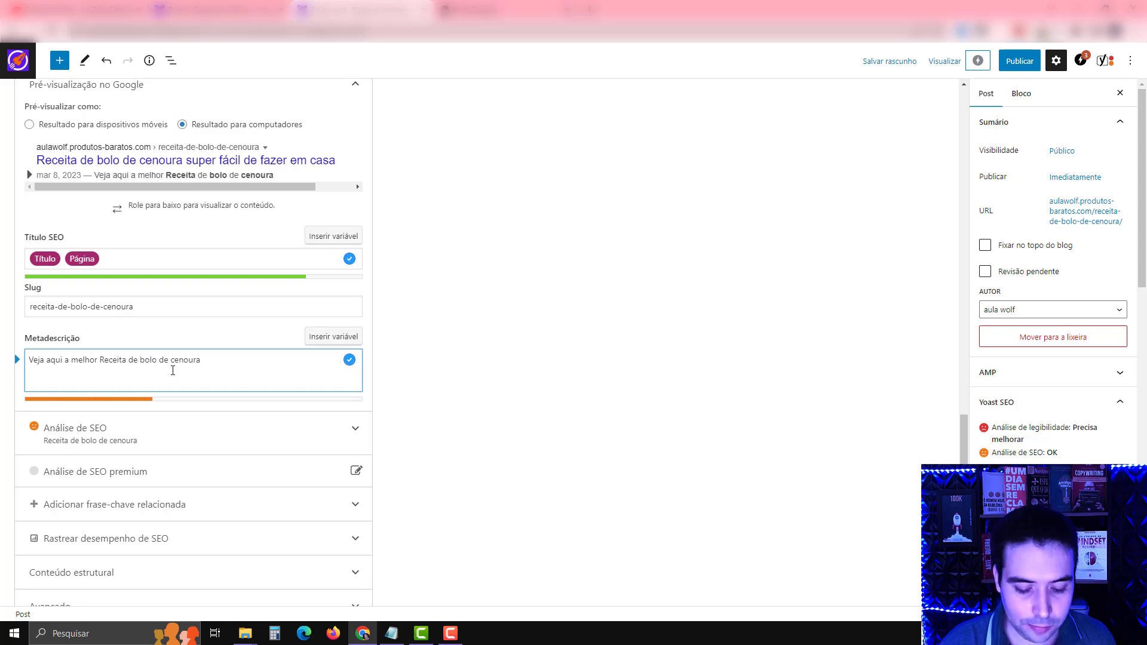
{"action": "type", "text": ", passo a passo para você fazer em casa, sem gastar muito e com poucos ingredientes."}
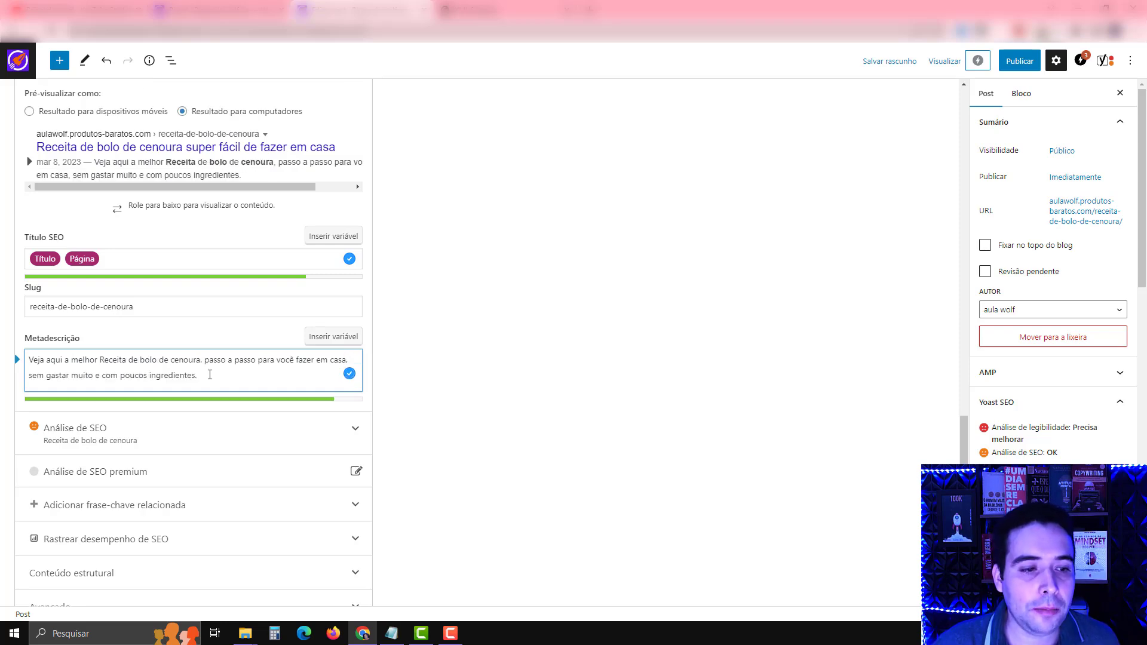
{"action": "key", "text": "BackSpace"}
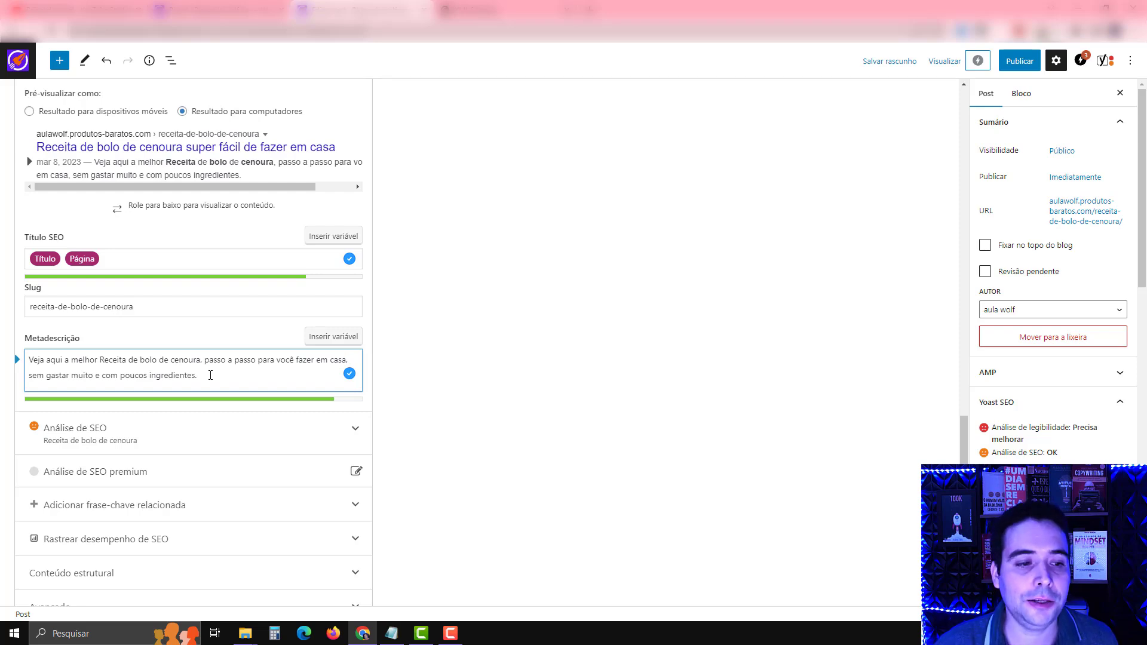
{"action": "key", "text": "BackSpace"}
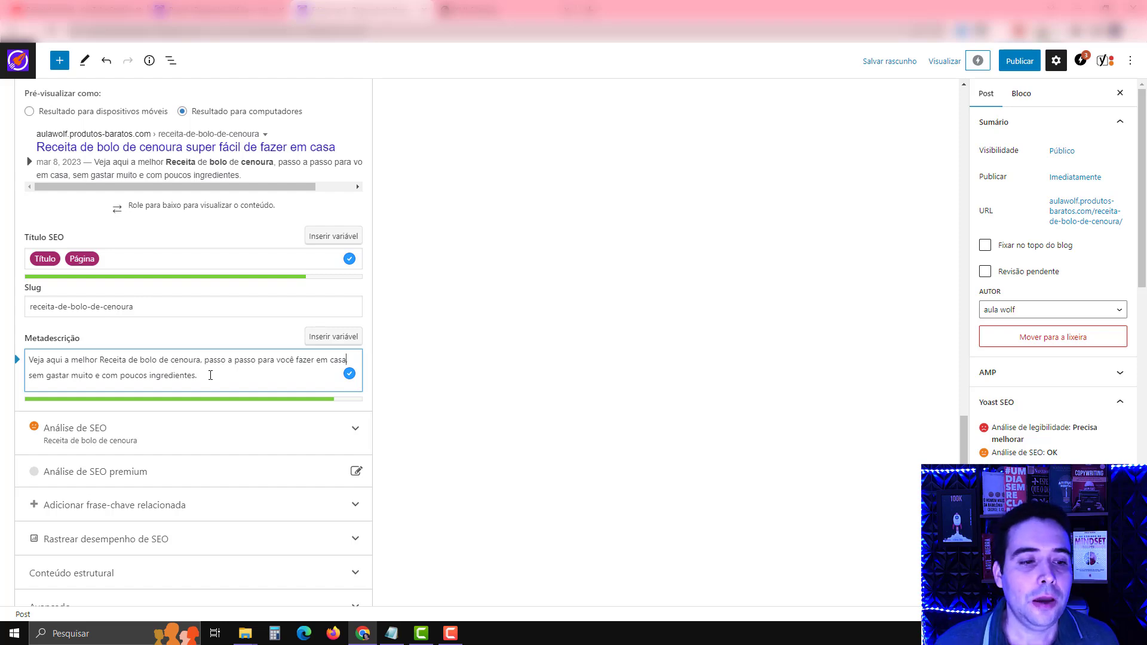
{"action": "type", "text": ","}
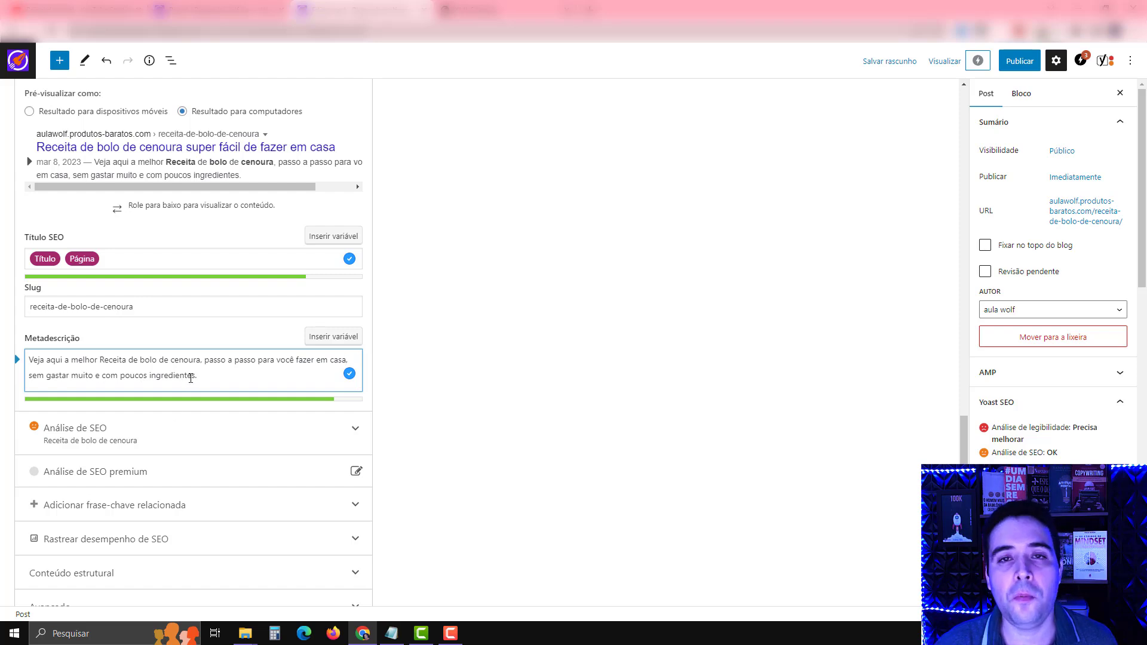
{"action": "type", "text": ","}
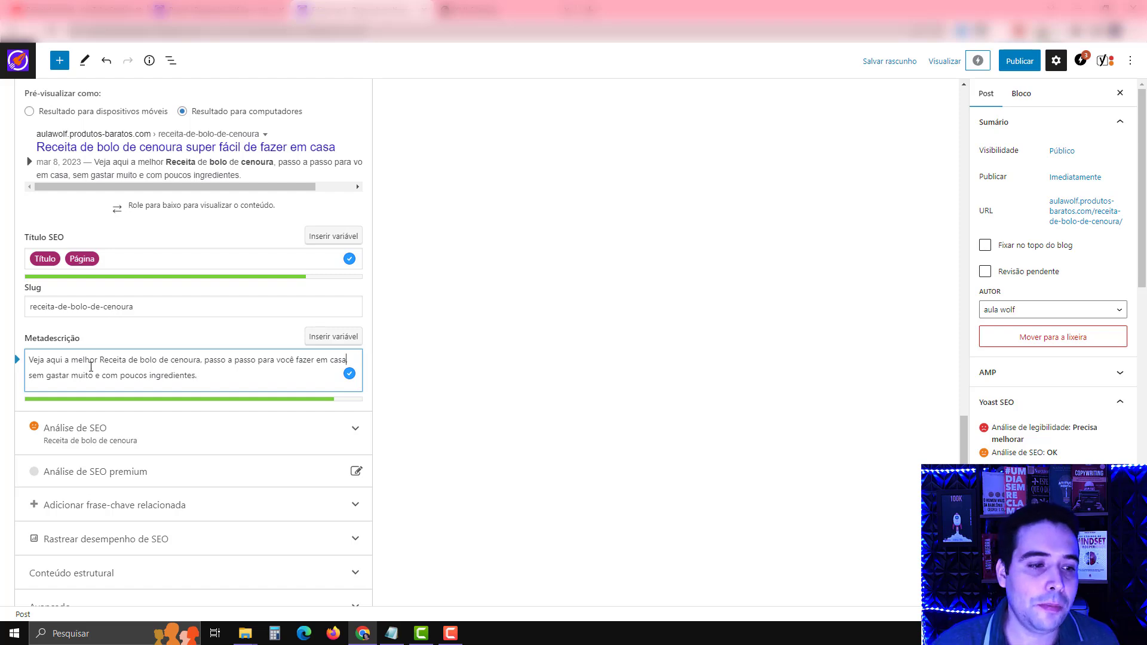
Expand the SEO analysis and review its problems and good results, including the text length.
{"action": "scroll", "coordinate": [205, 374], "scroll_direction": "up", "scroll_amount": 2}
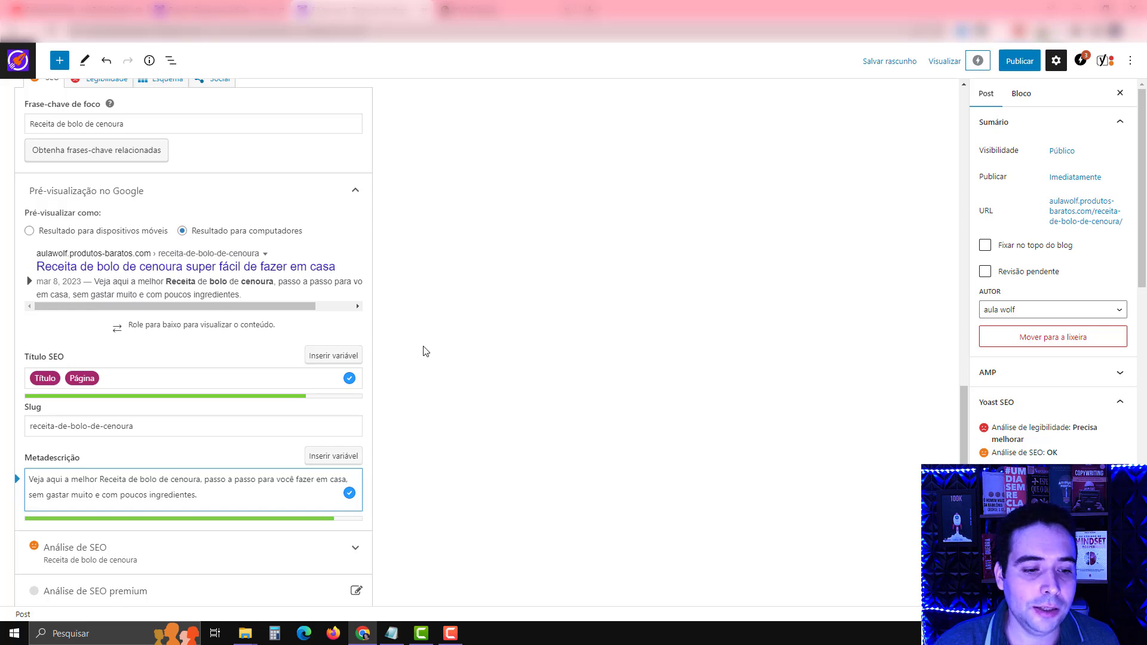
{"action": "scroll", "coordinate": [429, 438], "scroll_direction": "down", "scroll_amount": 3}
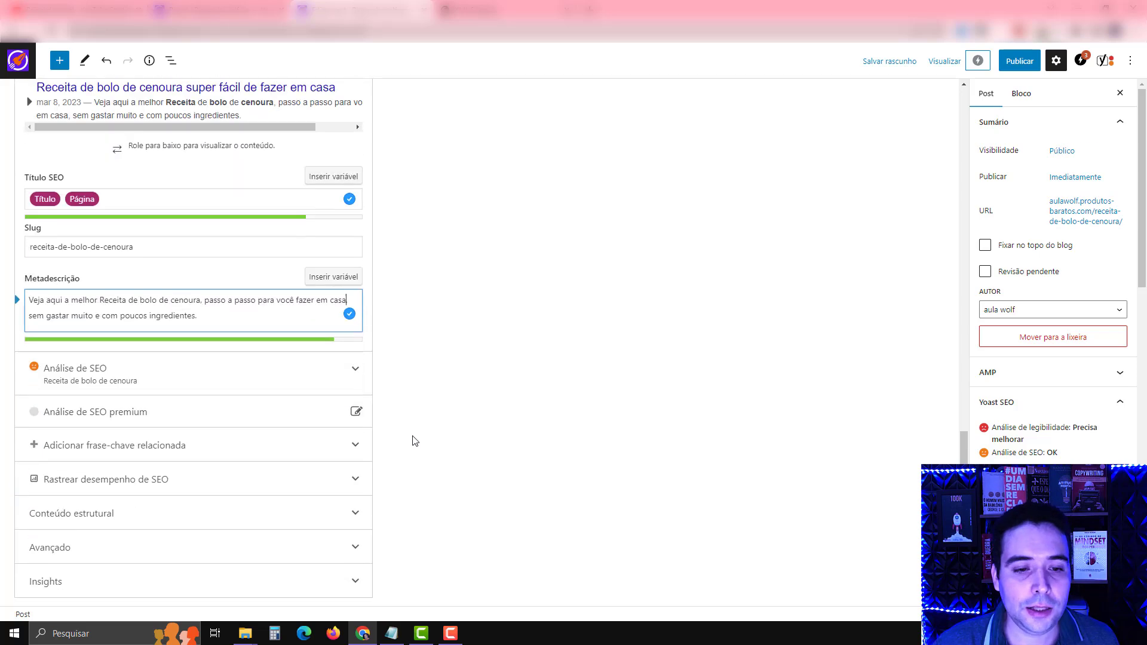
{"action": "left_click", "coordinate": [349, 378]}
{"action": "scroll", "coordinate": [441, 366], "scroll_direction": "down", "scroll_amount": 3}
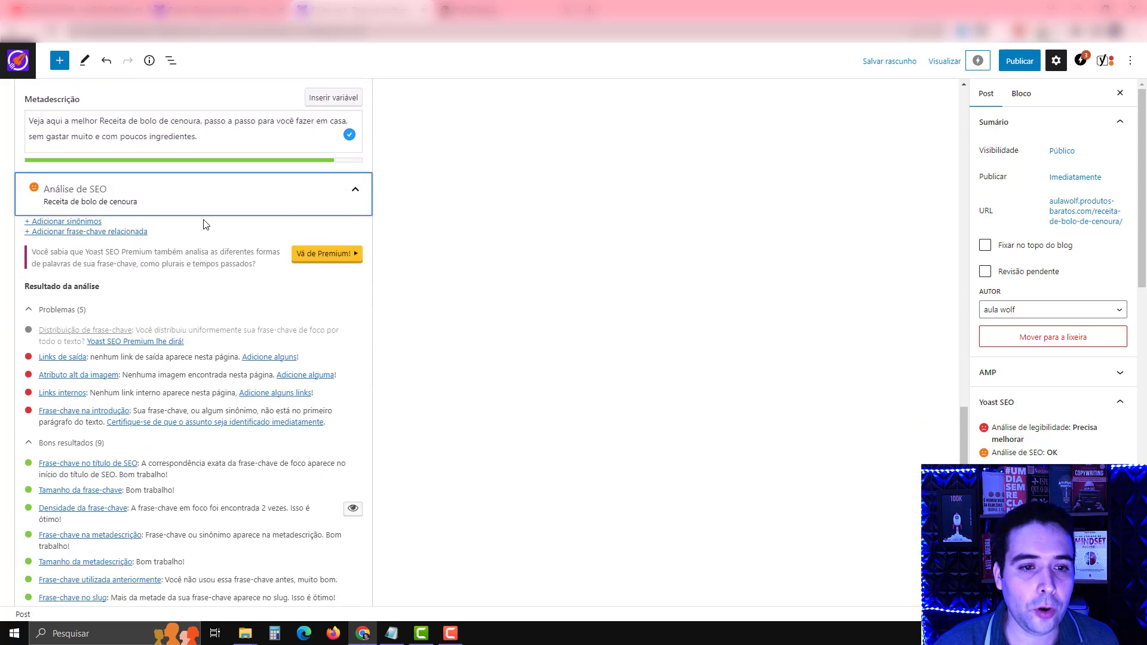
{"action": "scroll", "coordinate": [218, 307], "scroll_direction": "down", "scroll_amount": 1}
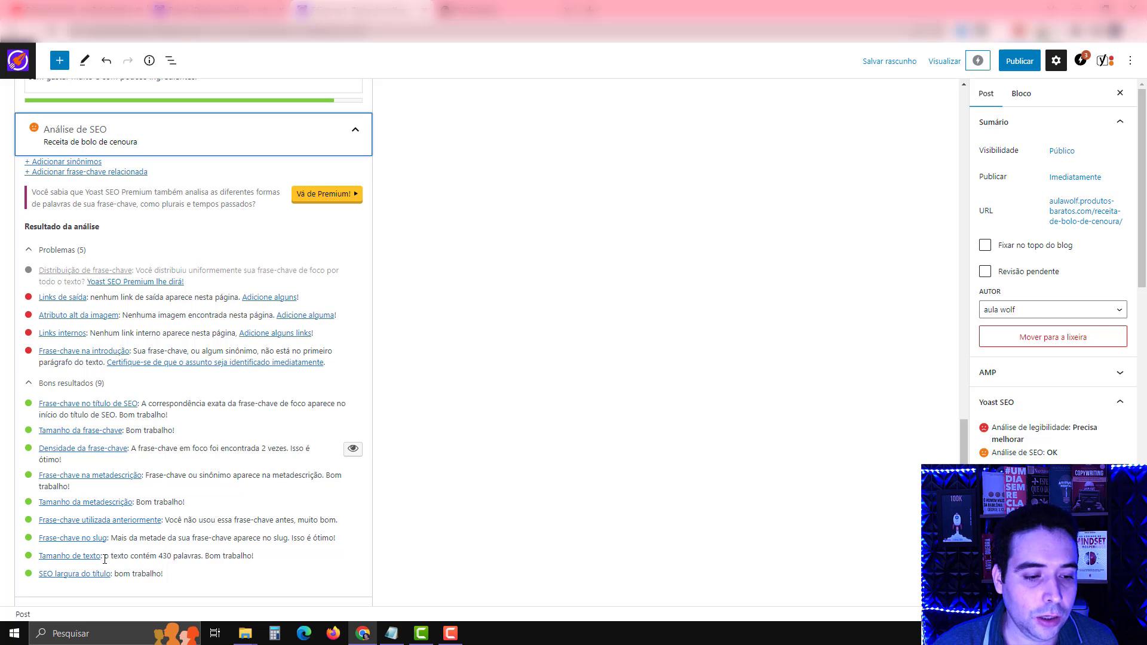
{"action": "left_click_drag", "start_coordinate": [105, 558], "coordinate": [267, 568]}
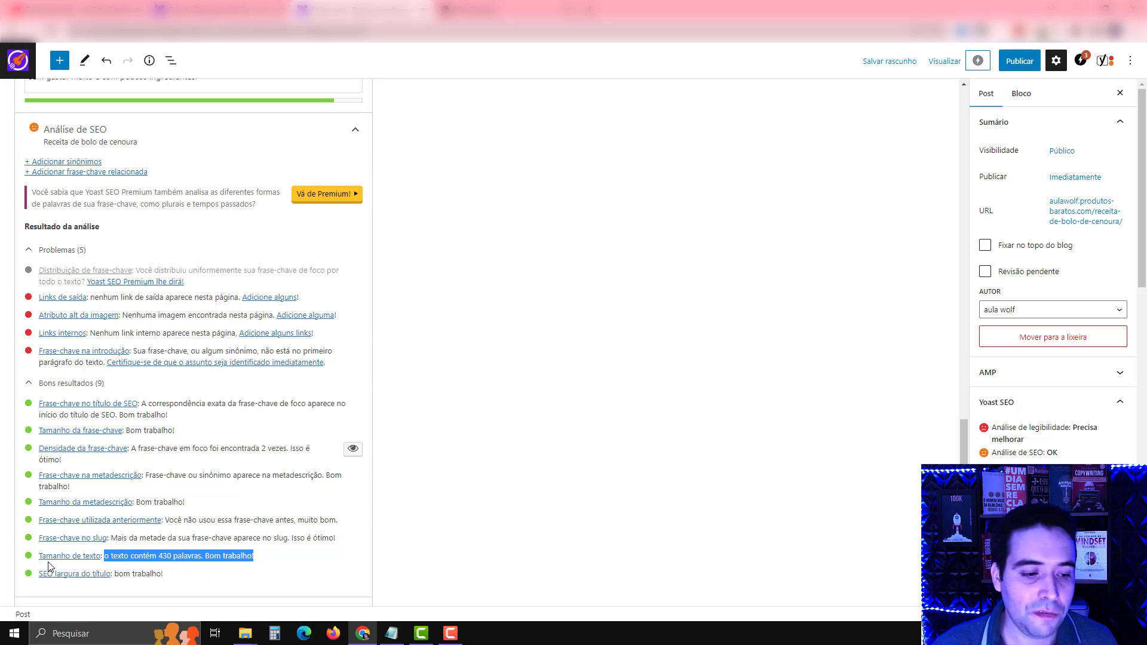
{"action": "left_click", "coordinate": [145, 555]}
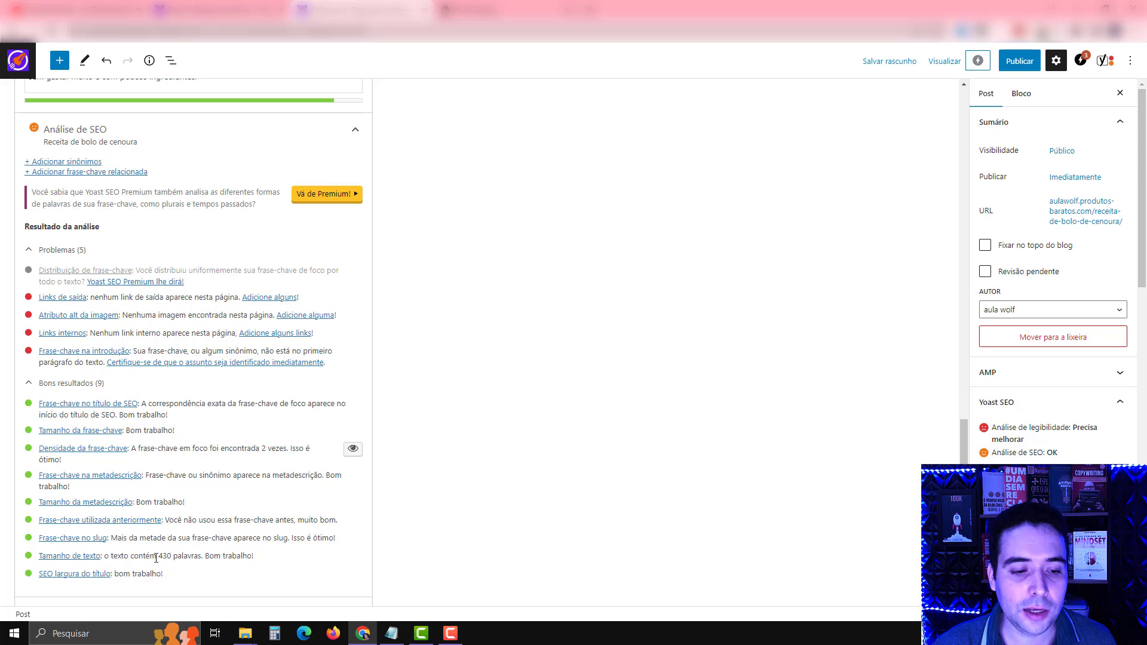
{"action": "left_click_drag", "start_coordinate": [158, 556], "coordinate": [196, 555]}
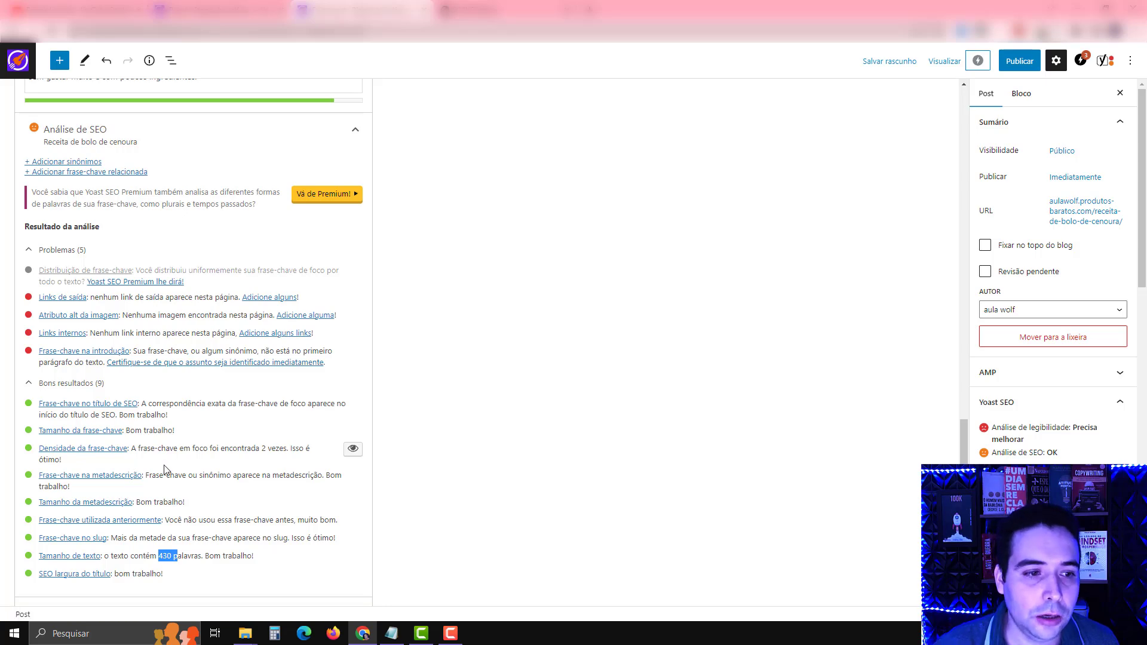
Review the readability analysis and highlight the flagged consecutive sentences in the post text.
{"action": "scroll", "coordinate": [165, 468], "scroll_direction": "up", "scroll_amount": 8}
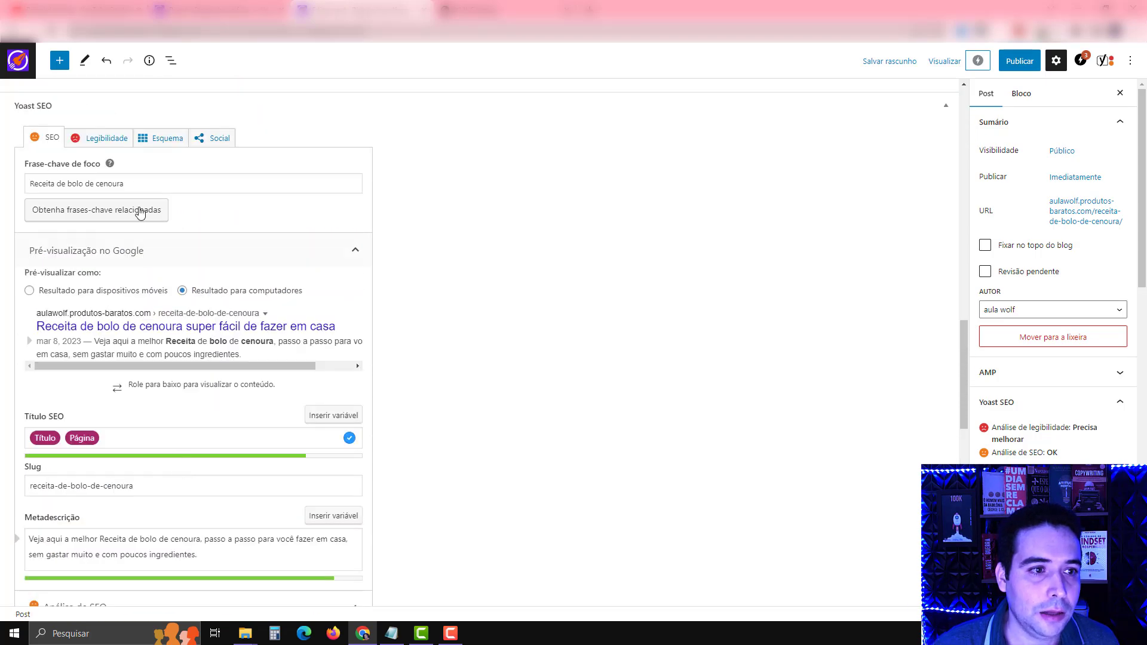
{"action": "left_click", "coordinate": [104, 139]}
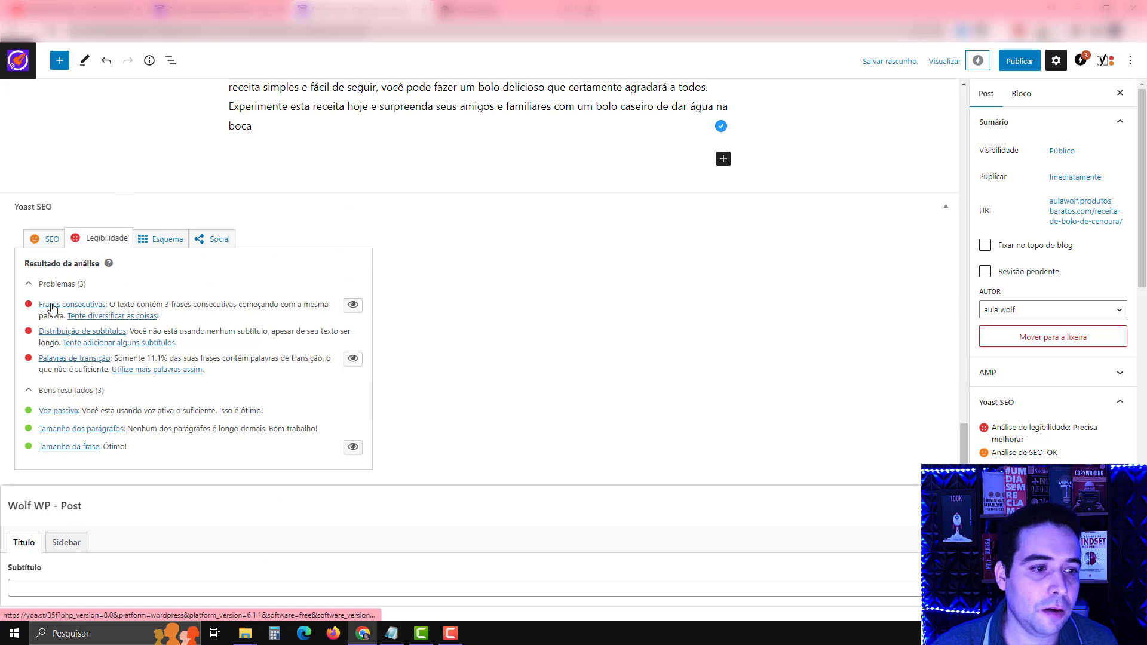
{"action": "left_click", "coordinate": [353, 305]}
{"action": "scroll", "coordinate": [406, 343], "scroll_direction": "up", "scroll_amount": 6}
{"action": "scroll", "coordinate": [410, 343], "scroll_direction": "up", "scroll_amount": 7}
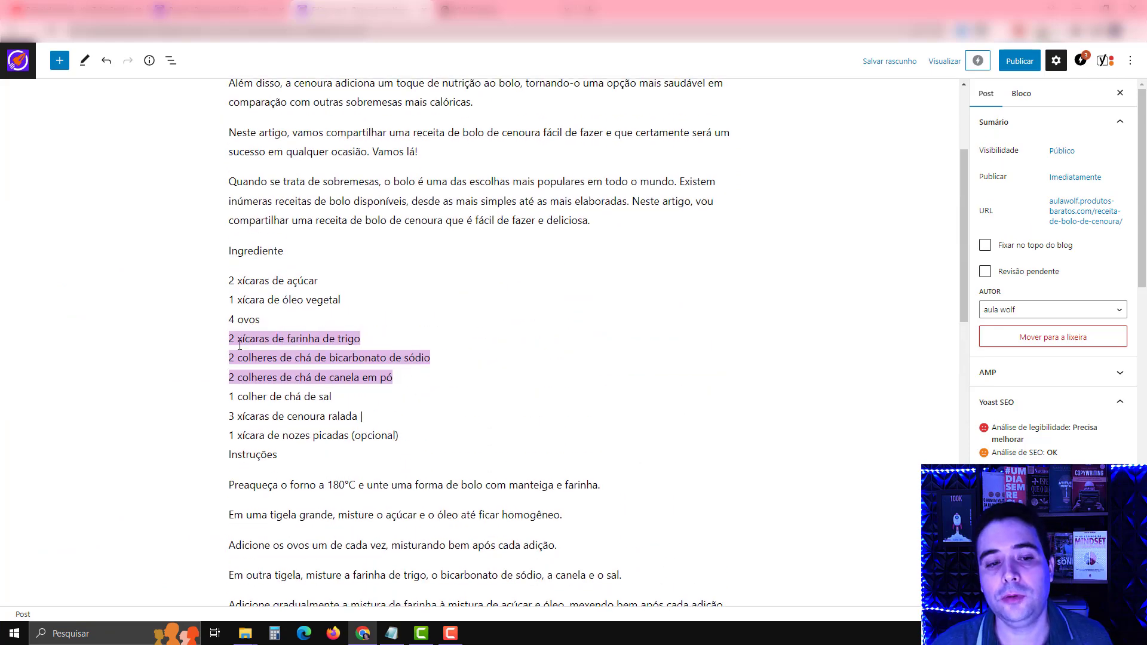
{"action": "scroll", "coordinate": [335, 403], "scroll_direction": "down", "scroll_amount": 2}
{"action": "scroll", "coordinate": [335, 403], "scroll_direction": "down", "scroll_amount": 10}
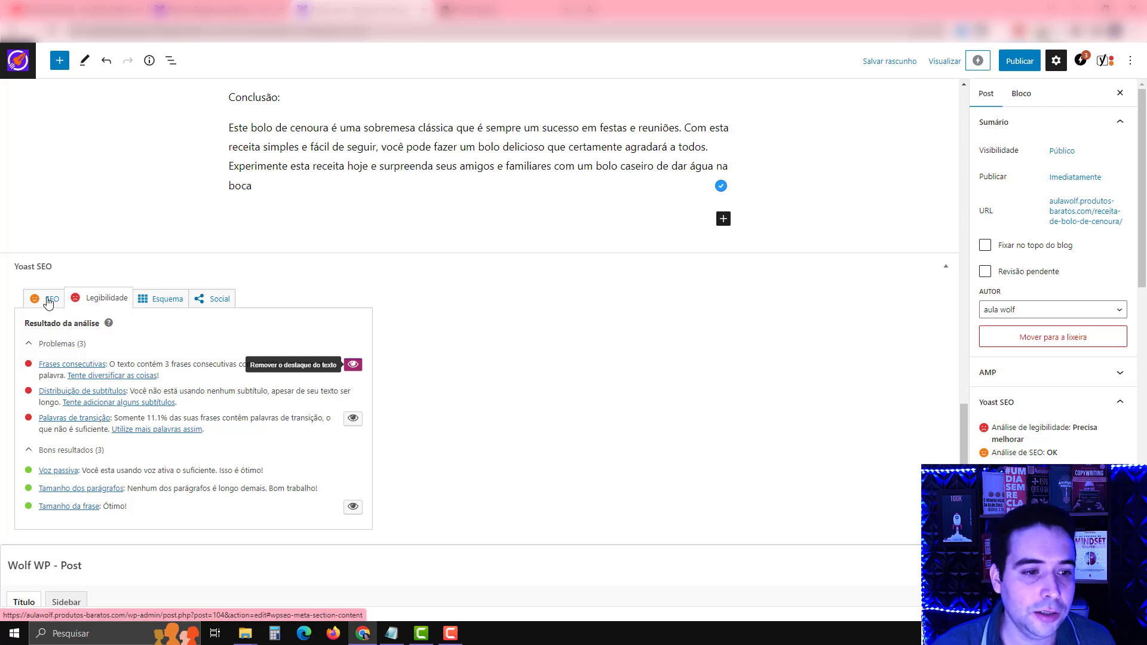
Look over the Yoast schema and Facebook sharing settings and return to the post's SEO section.
{"action": "left_click", "coordinate": [172, 303]}
{"action": "left_click", "coordinate": [216, 302]}
{"action": "left_click", "coordinate": [174, 304]}
{"action": "left_click", "coordinate": [205, 302]}
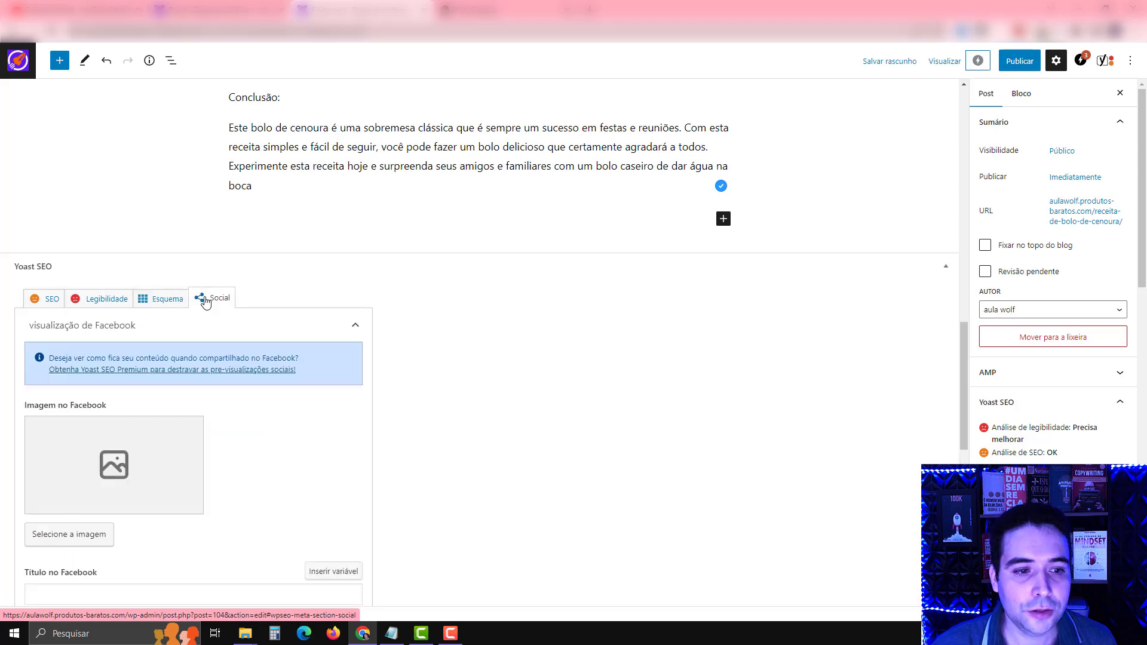
{"action": "scroll", "coordinate": [184, 339], "scroll_direction": "down", "scroll_amount": 2}
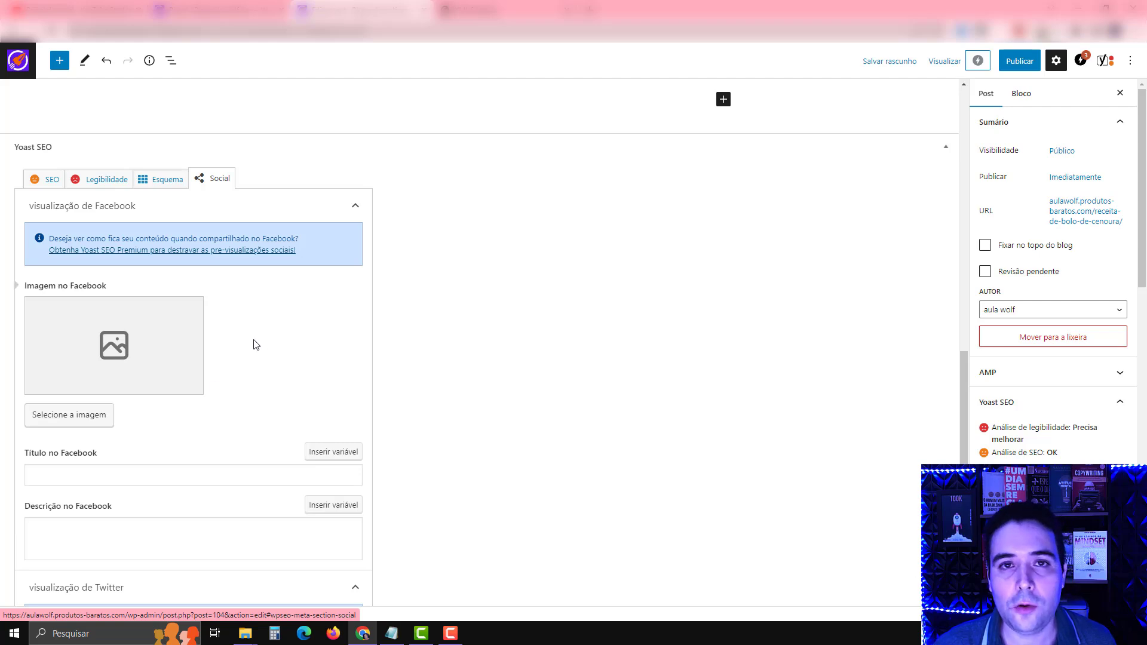
{"action": "left_click", "coordinate": [107, 180]}
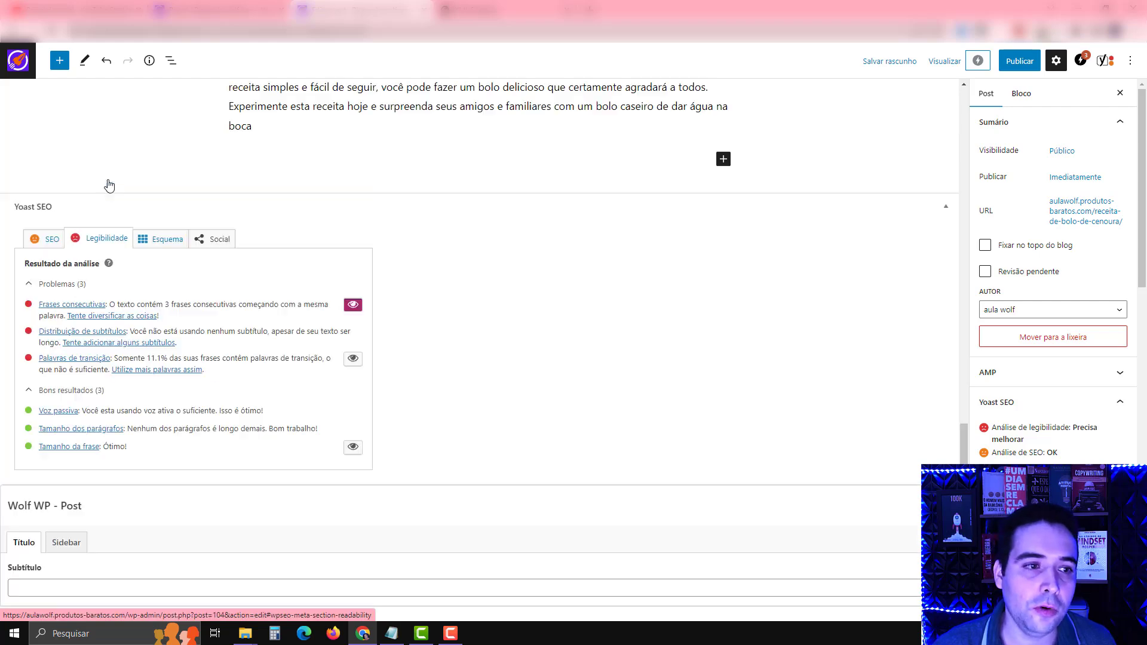
{"action": "left_click", "coordinate": [50, 240]}
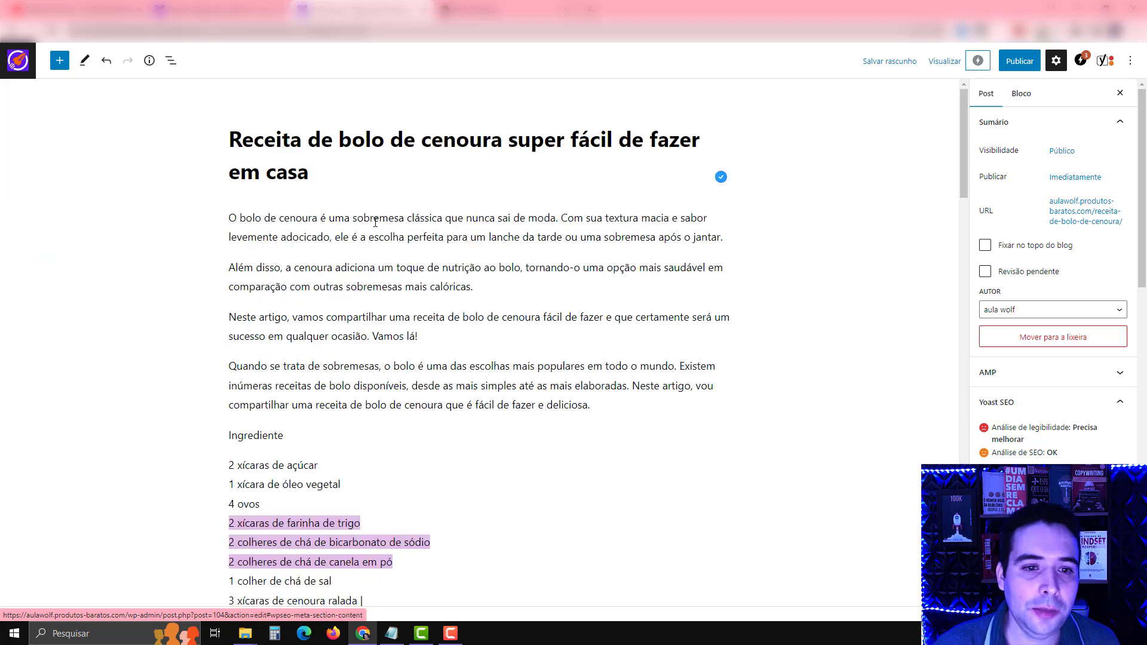
Start the first paragraph with "Olá, meus amores, na receitinha de hoje vamos aprender a fazer uma Receita de bolo de cenoura", replacing "O bolo de cenoura".
{"action": "triple_click", "coordinate": [314, 213]}
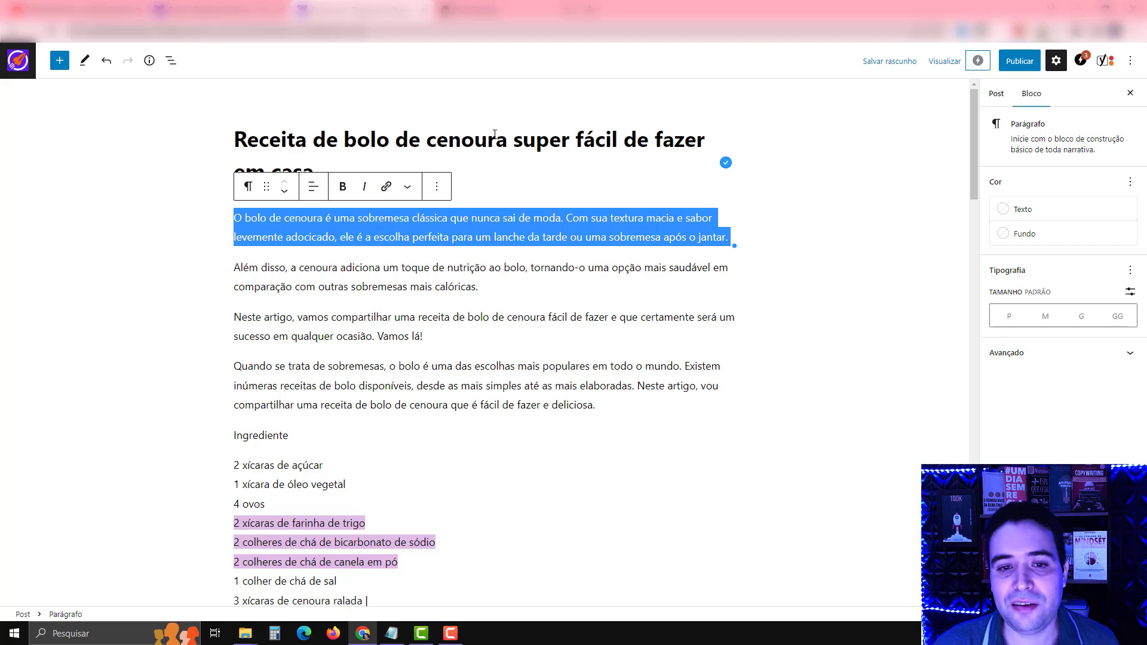
{"action": "left_click", "coordinate": [422, 236]}
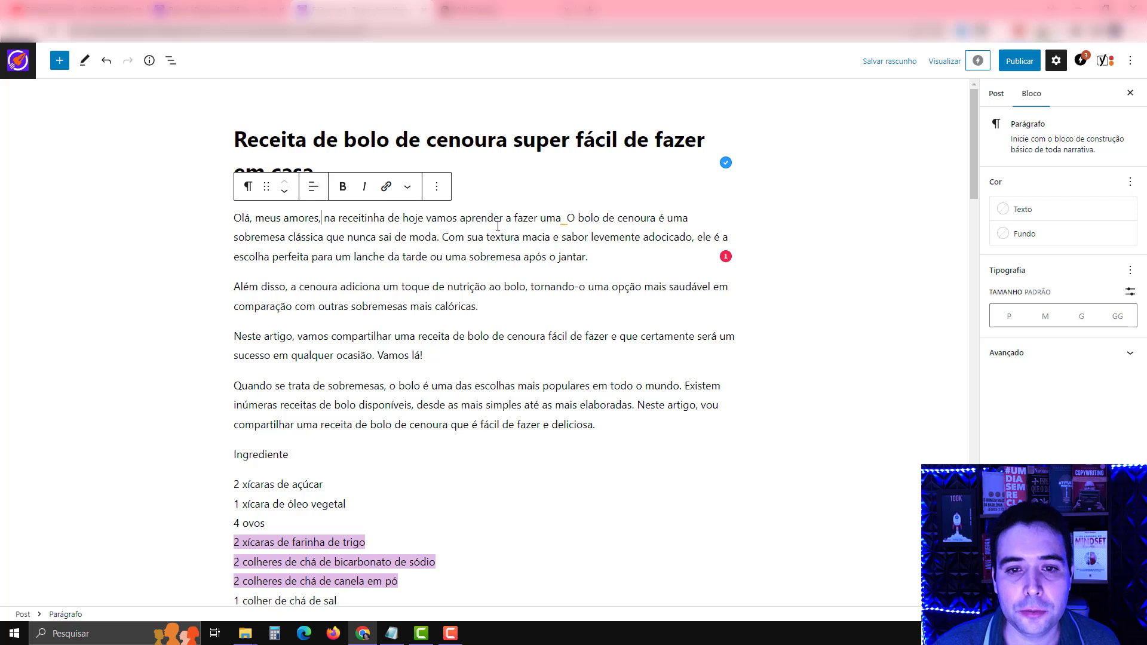
{"action": "left_click", "coordinate": [565, 219]}
{"action": "type", "text": "Receita de bolo de cenoura"}
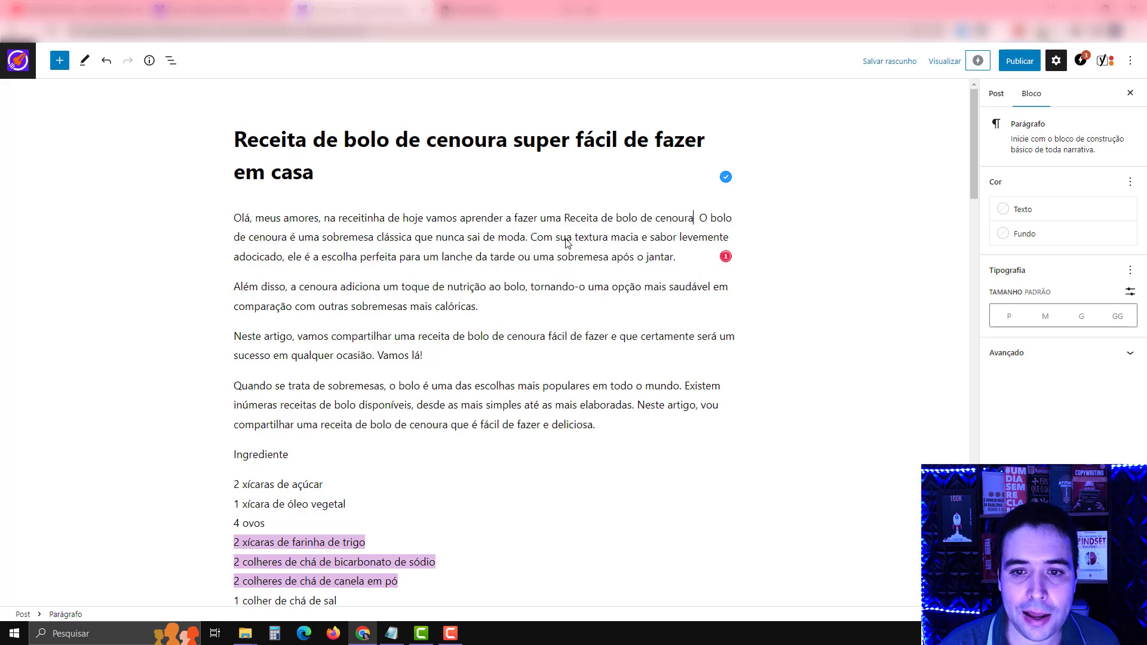
{"action": "type", "text": "."}
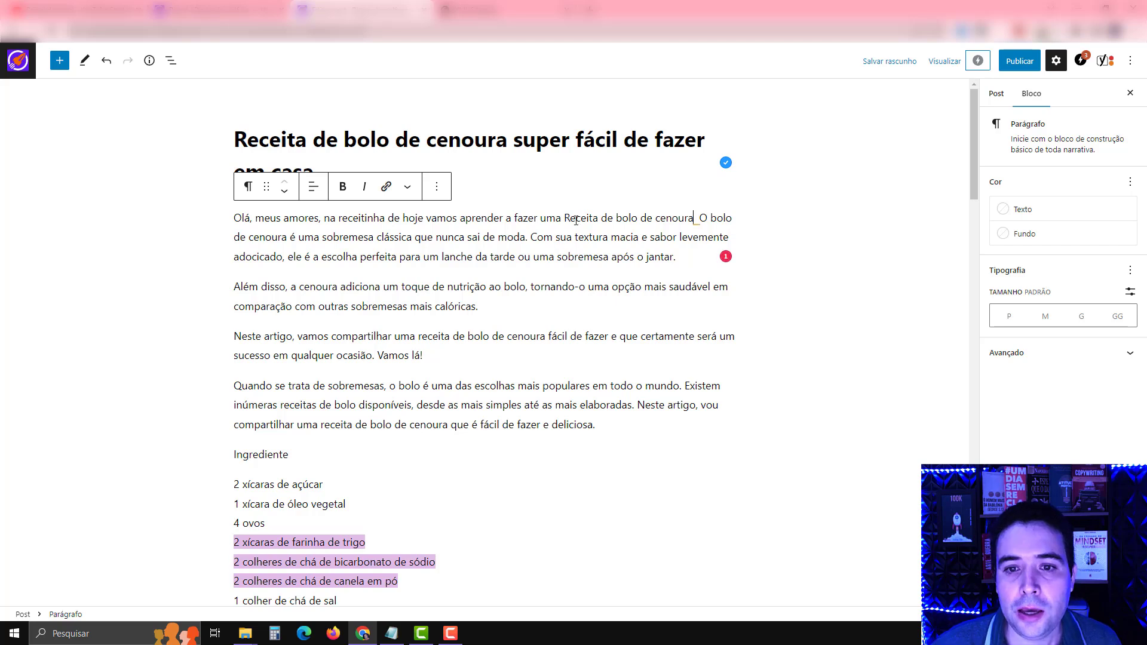
{"action": "left_click_drag", "start_coordinate": [702, 219], "coordinate": [288, 236]}
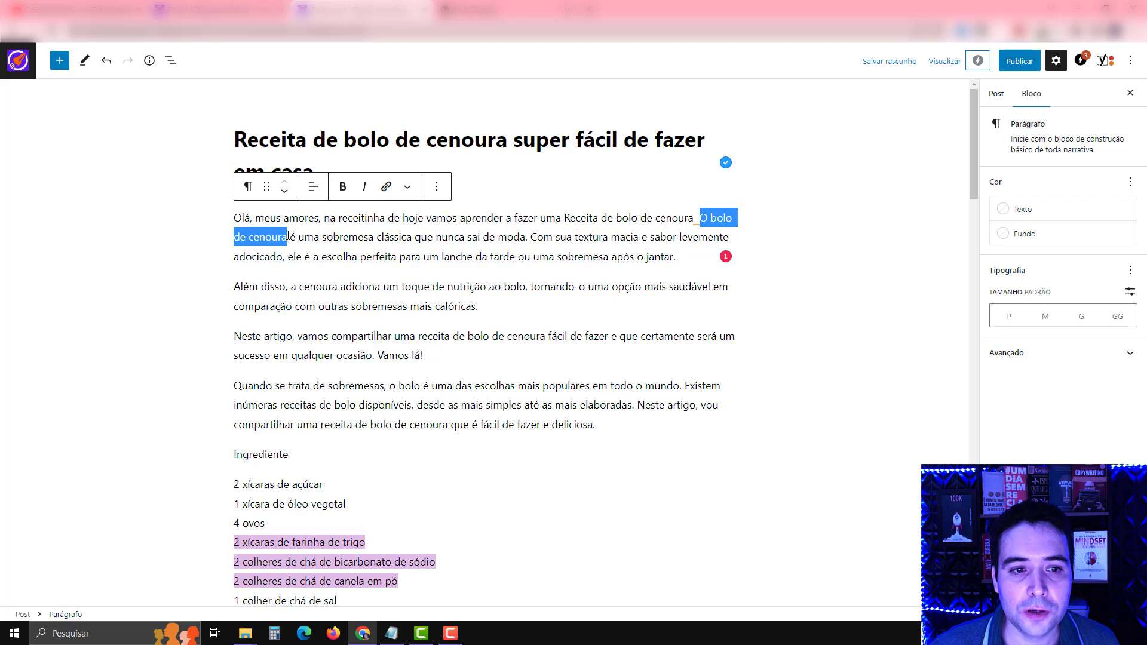
{"action": "key", "text": "BackSpace"}
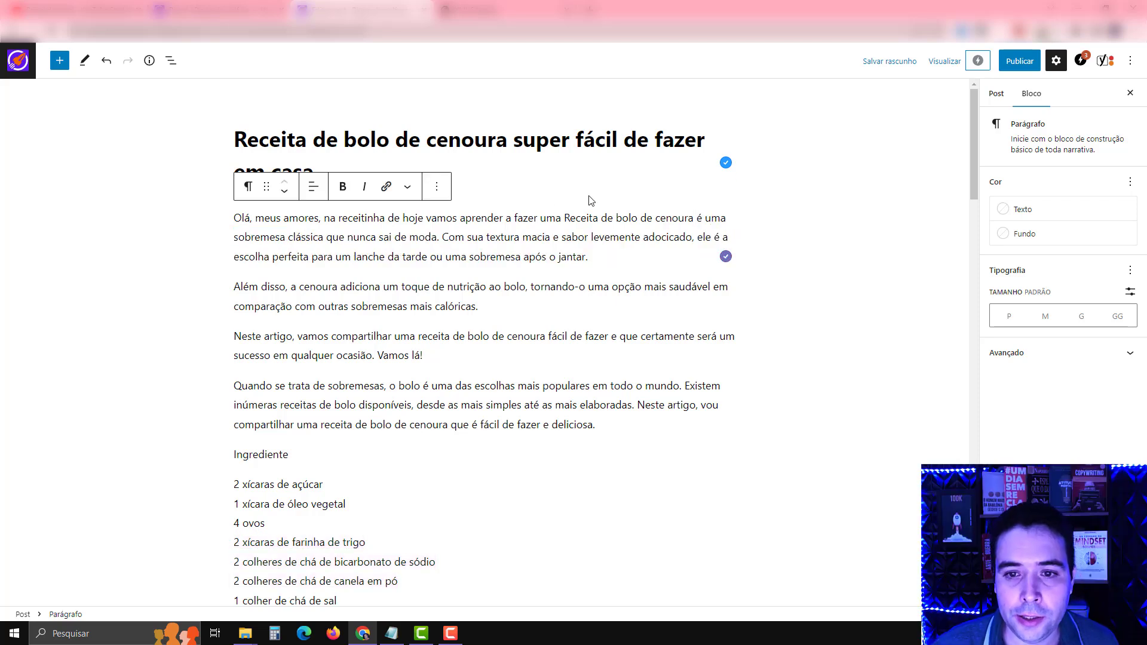
Copy the keyphrase "Receita de bolo de cenoura" in the first paragraph and make it bold.
{"action": "left_click_drag", "start_coordinate": [695, 218], "coordinate": [564, 217]}
{"action": "key", "text": "ctrl+c"}
{"action": "left_click", "coordinate": [342, 187]}
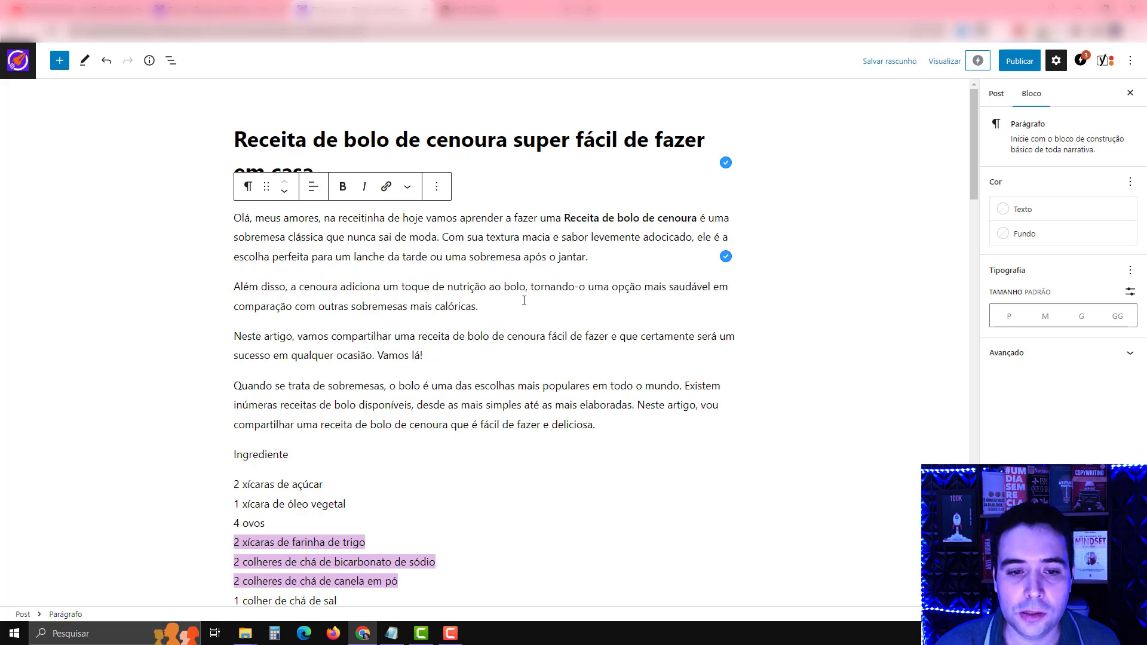
Insert the copied keyphrase "Receita de bolo de cenoura" as an H2 heading after the paragraph ending in "Vamos lá!".
{"action": "left_click", "coordinate": [491, 308]}
{"action": "left_click", "coordinate": [454, 353]}
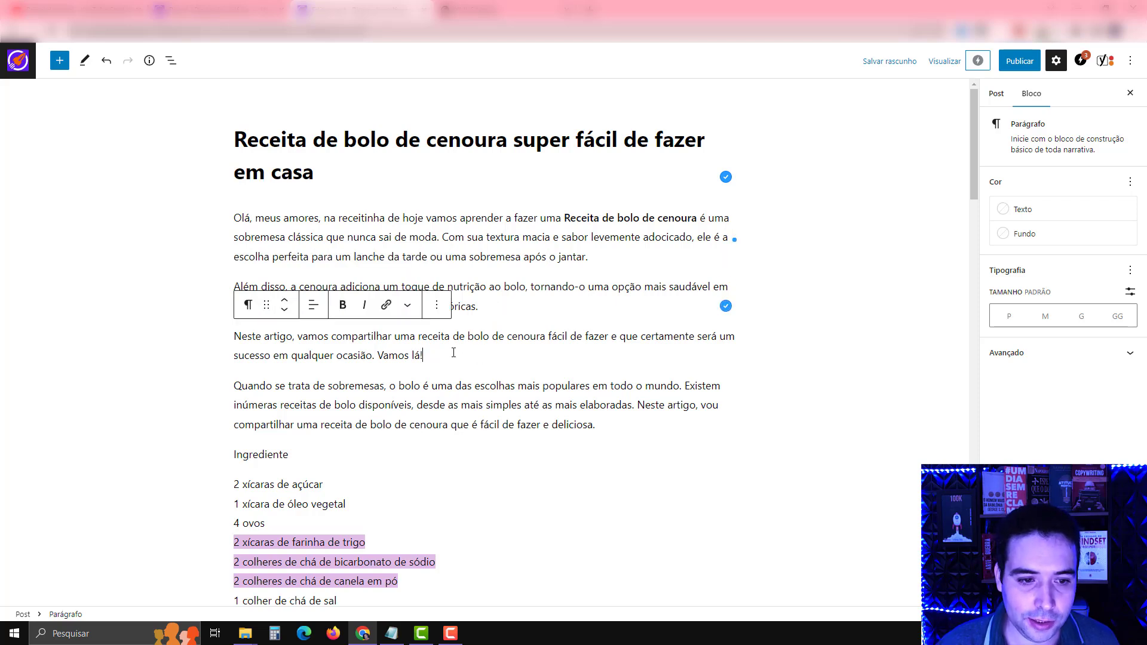
{"action": "key", "text": "Return"}
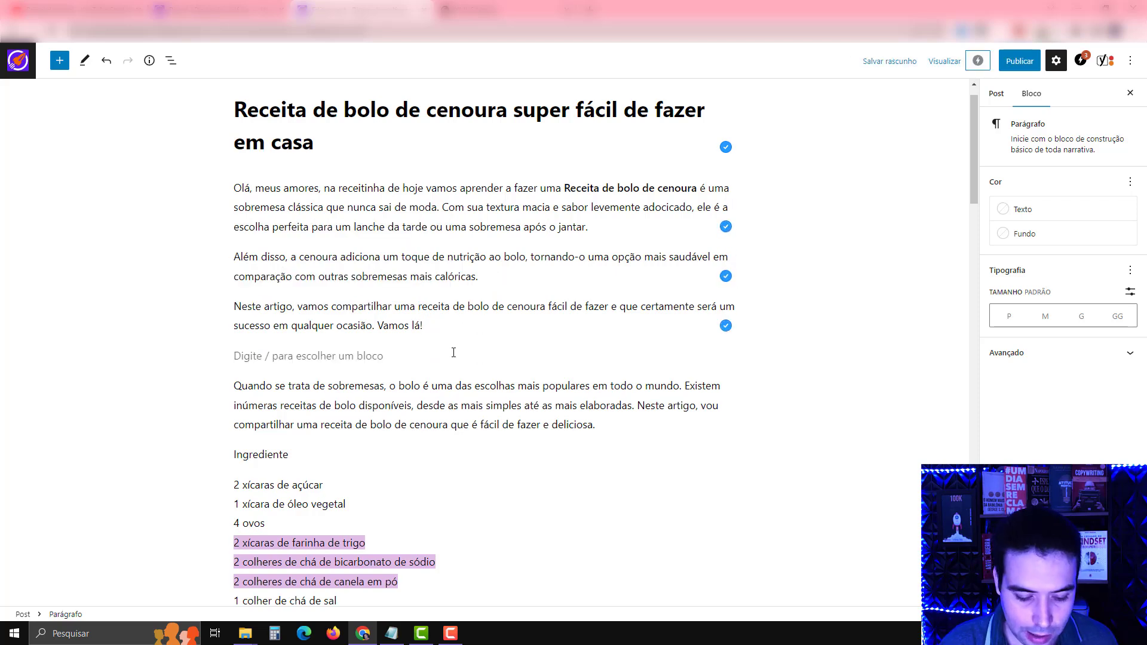
{"action": "key", "text": "ctrl+v"}
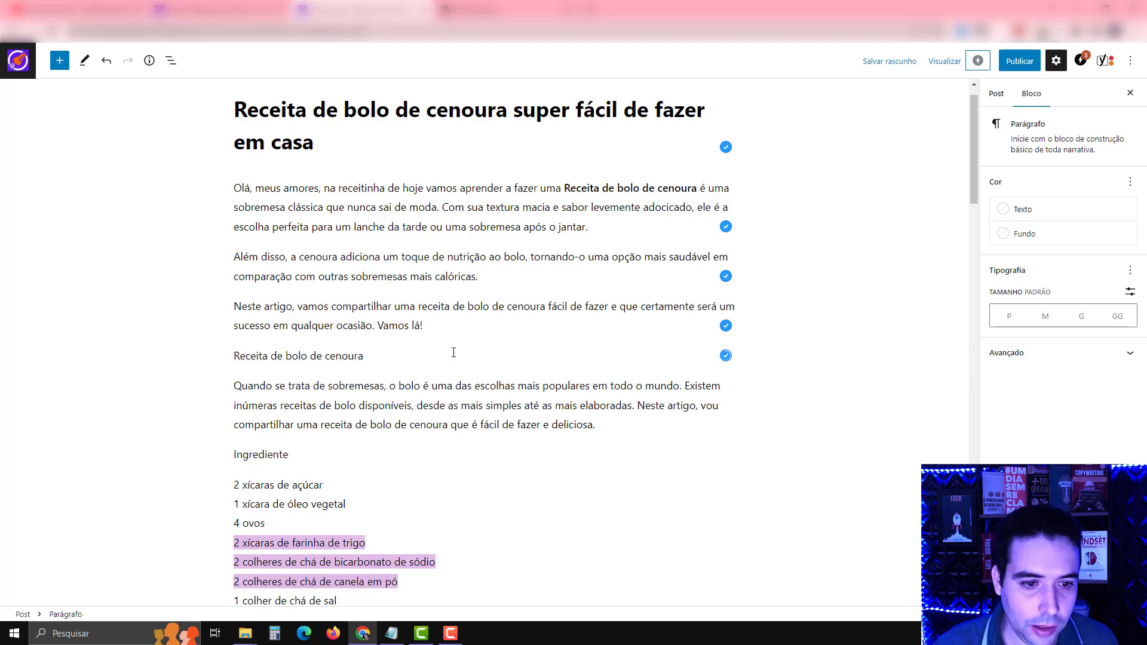
{"action": "left_click_drag", "start_coordinate": [364, 356], "coordinate": [233, 356]}
{"action": "left_click", "coordinate": [247, 325]}
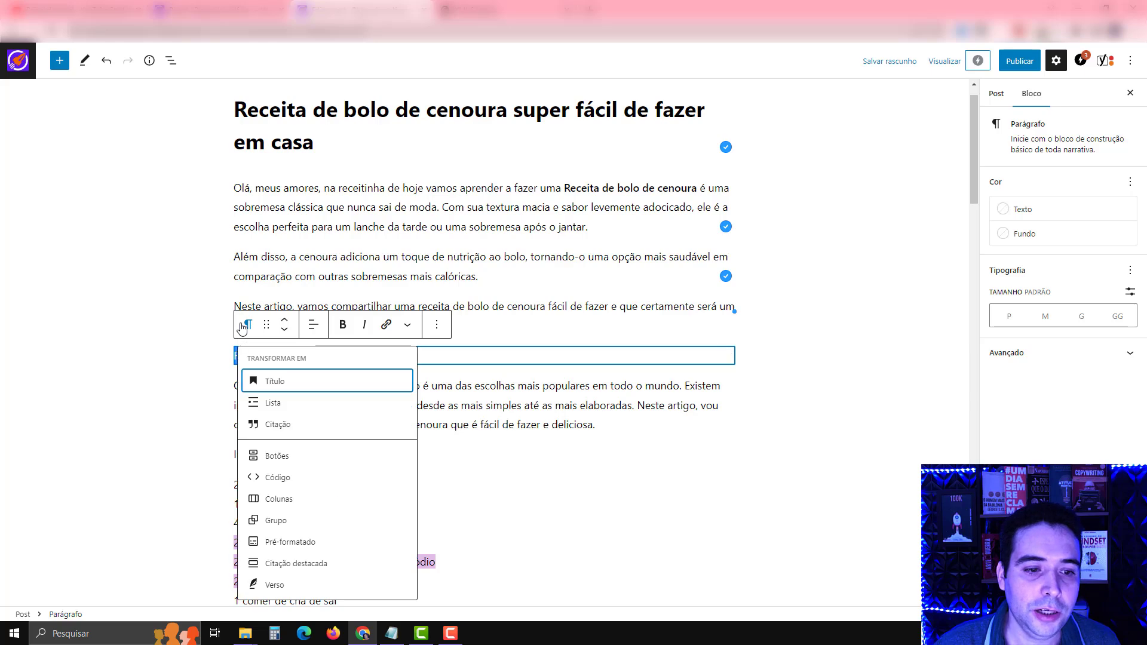
{"action": "left_click", "coordinate": [279, 385]}
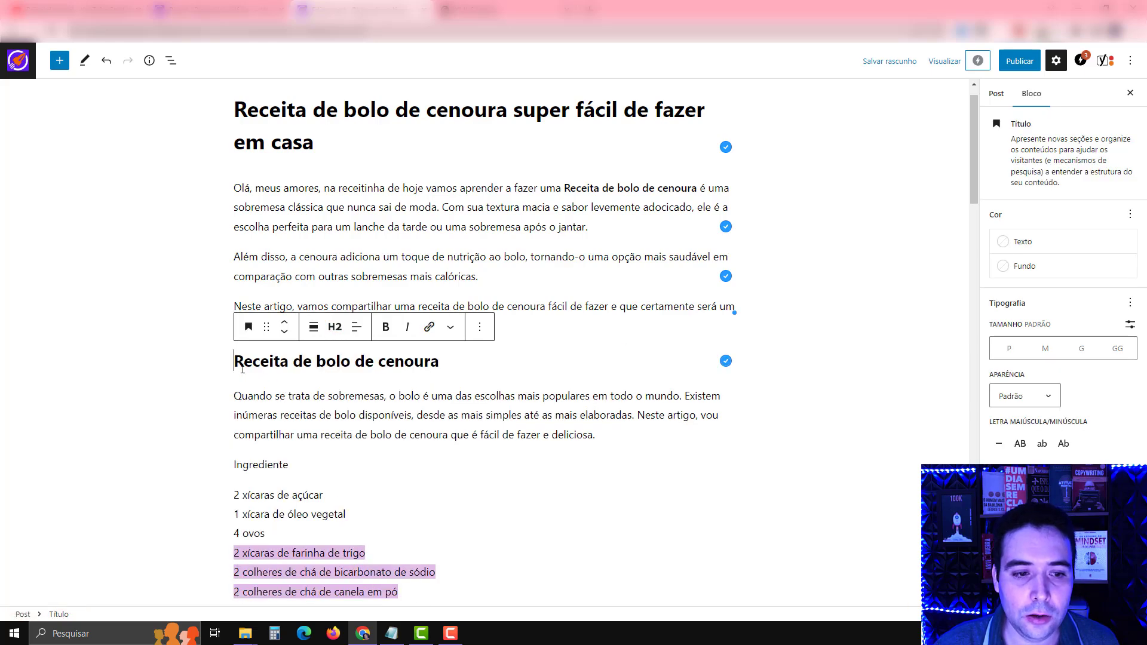
Extend the "Ingrediente" line to read "Ingrediente do bolo de cenoura".
{"action": "left_click", "coordinate": [482, 402]}
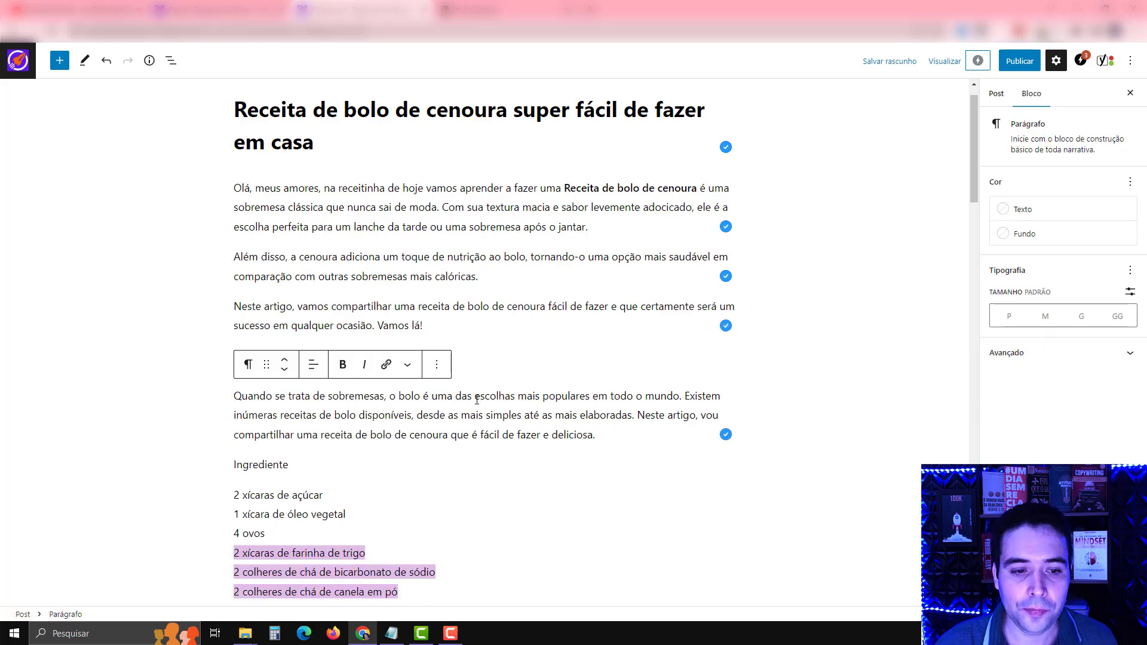
{"action": "scroll", "coordinate": [311, 424], "scroll_direction": "down", "scroll_amount": 1}
{"action": "left_click", "coordinate": [278, 407]}
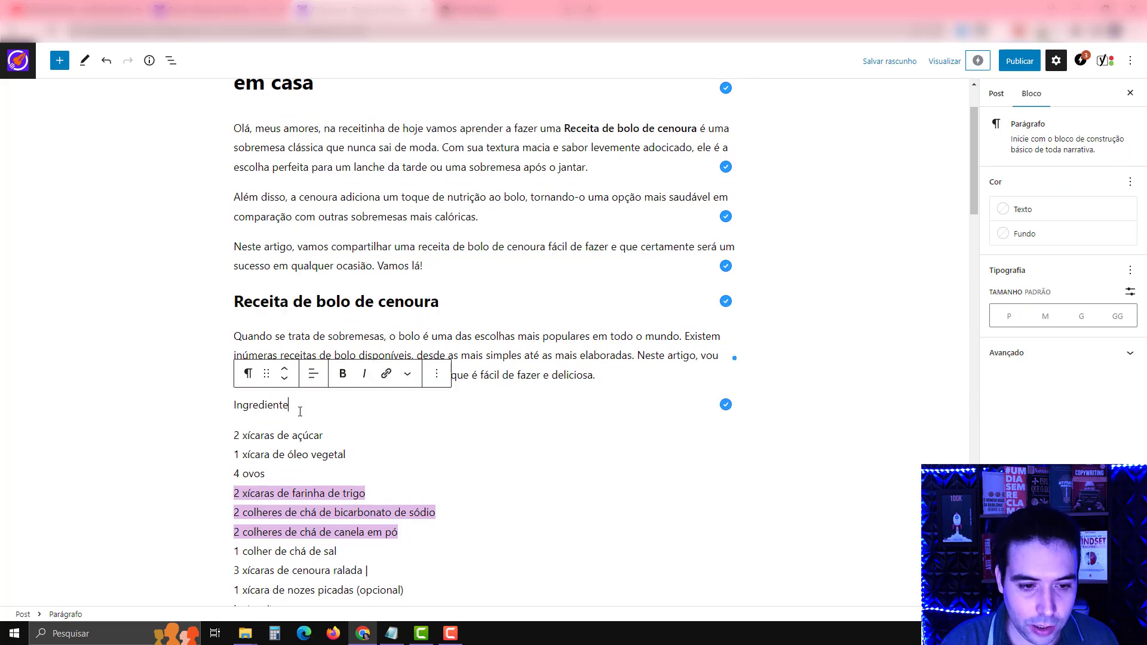
{"action": "type", "text": "do"}
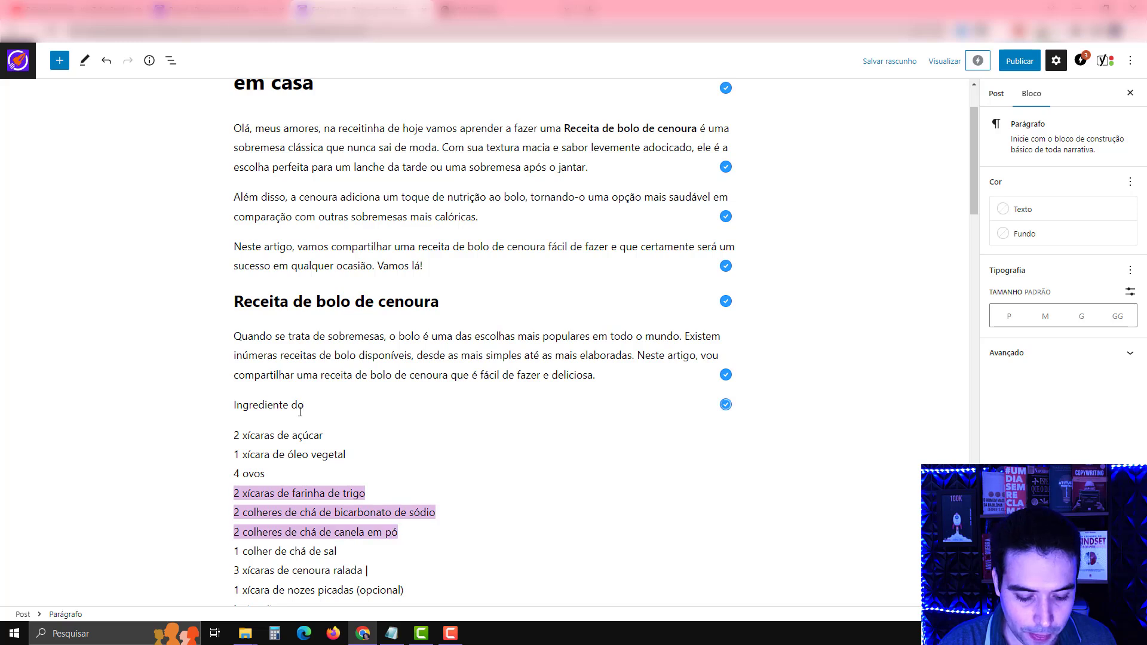
{"action": "type", "text": " bolo de cenoura"}
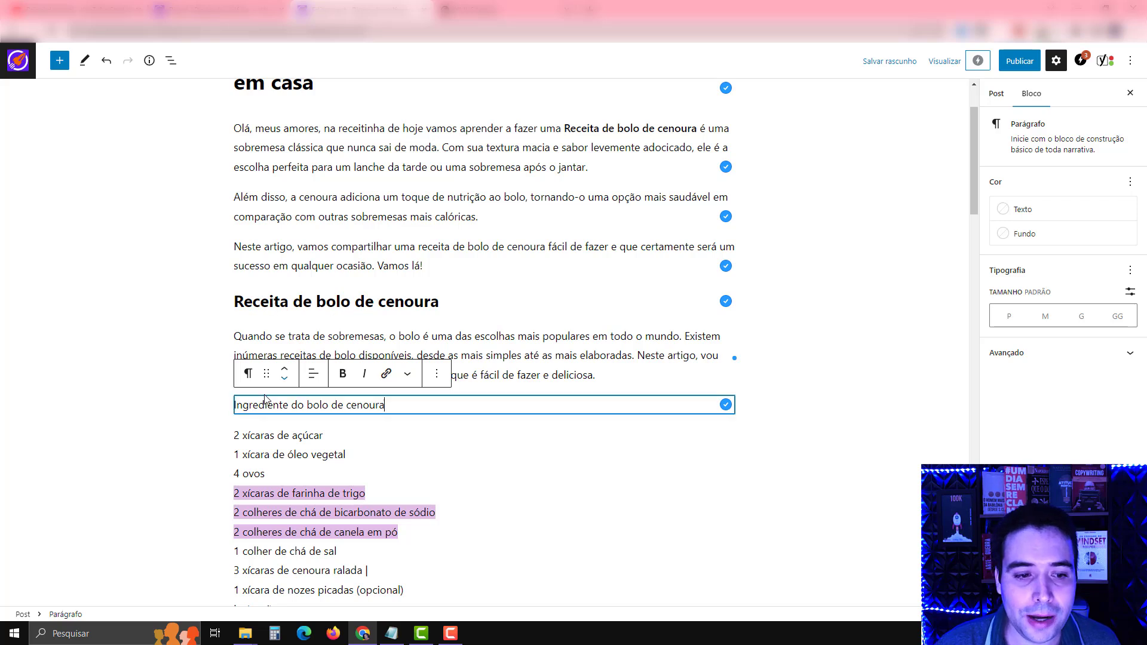
Turn the "Ingrediente do bolo de cenoura" line into an H3 heading.
{"action": "triple_click", "coordinate": [344, 405]}
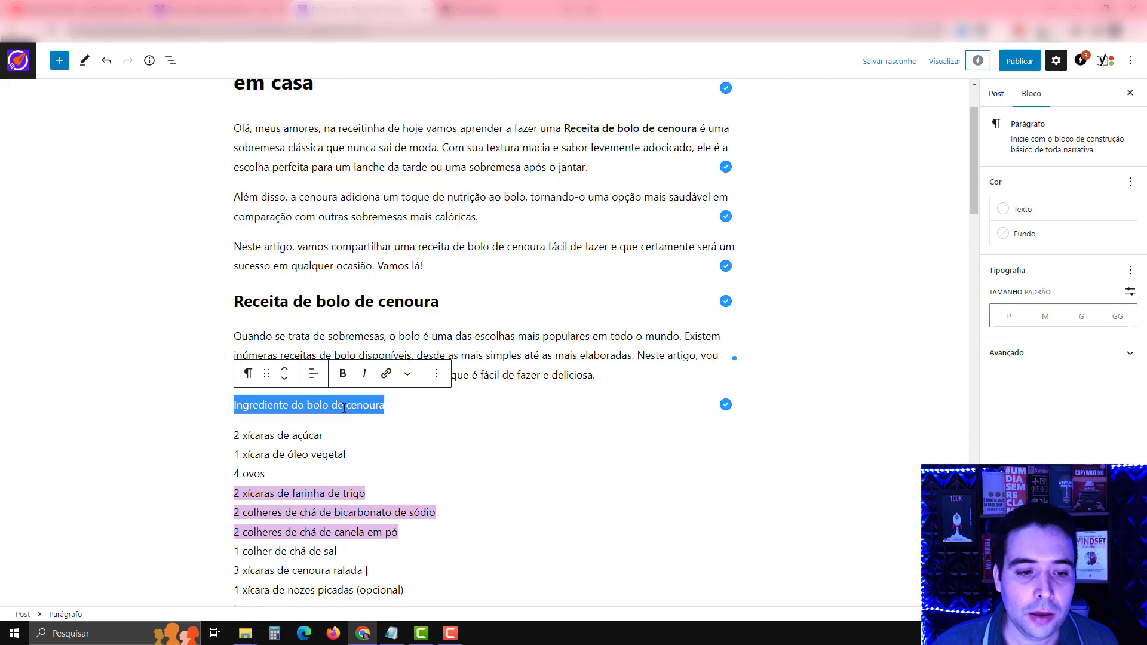
{"action": "left_click", "coordinate": [248, 373]}
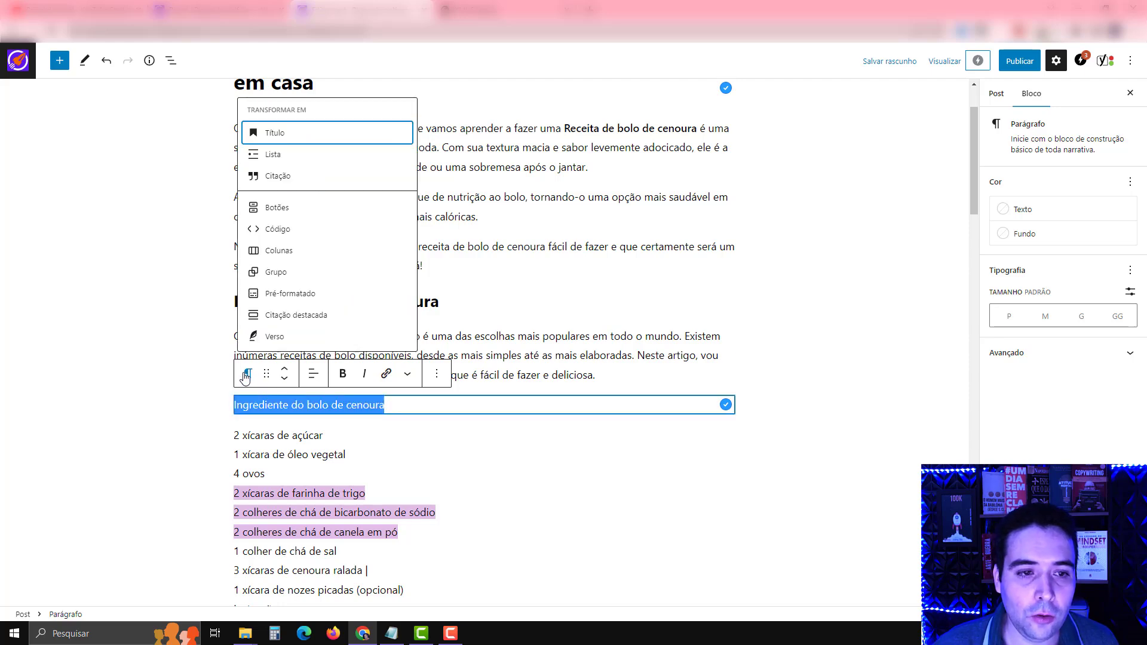
{"action": "left_click", "coordinate": [274, 132]}
{"action": "left_click", "coordinate": [334, 375]}
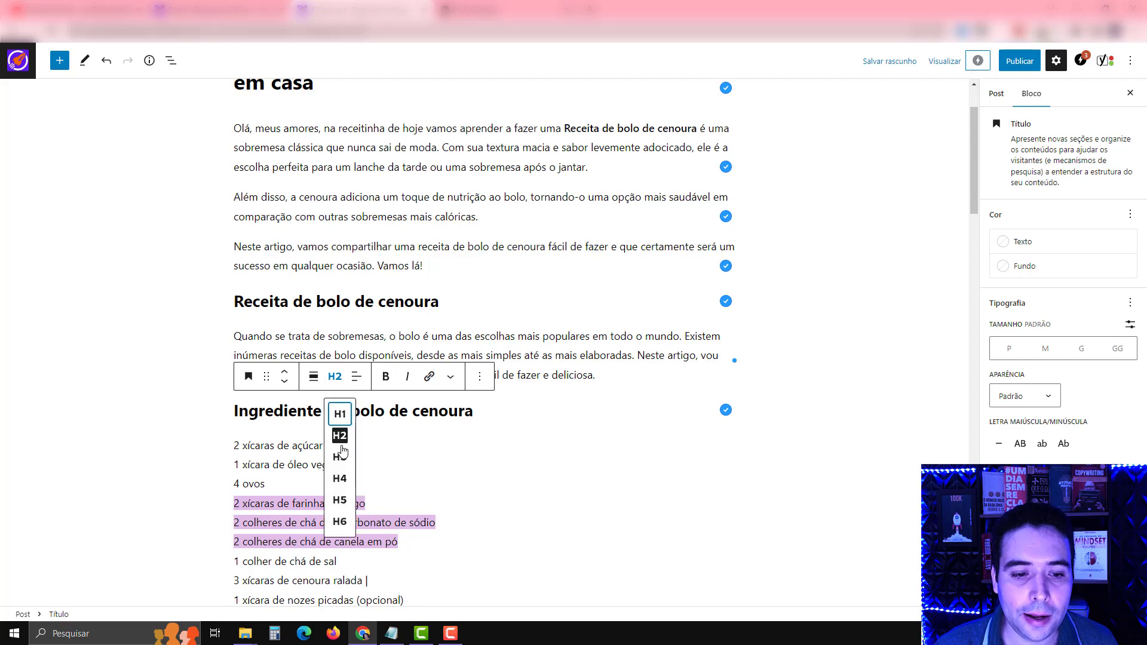
{"action": "left_click", "coordinate": [343, 457]}
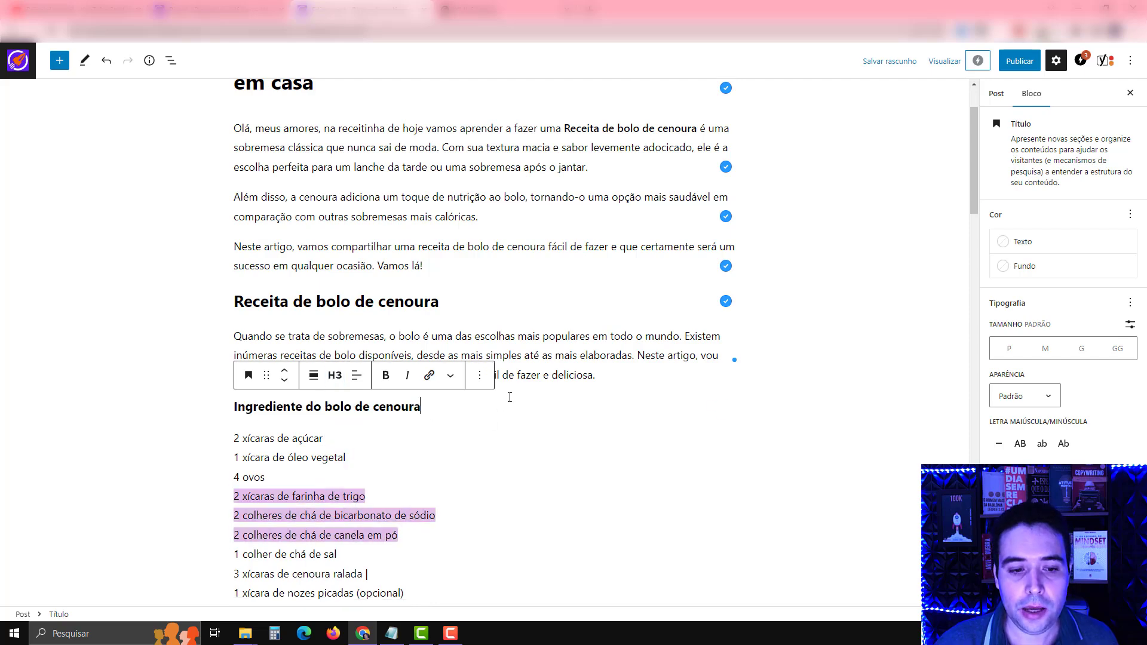
Merge the ingredient lines from "2 xícaras de açúcar" to "1 xícara de nozes picadas (opcional)" into one running text separated by commas.
{"action": "scroll", "coordinate": [491, 412], "scroll_direction": "down", "scroll_amount": 2}
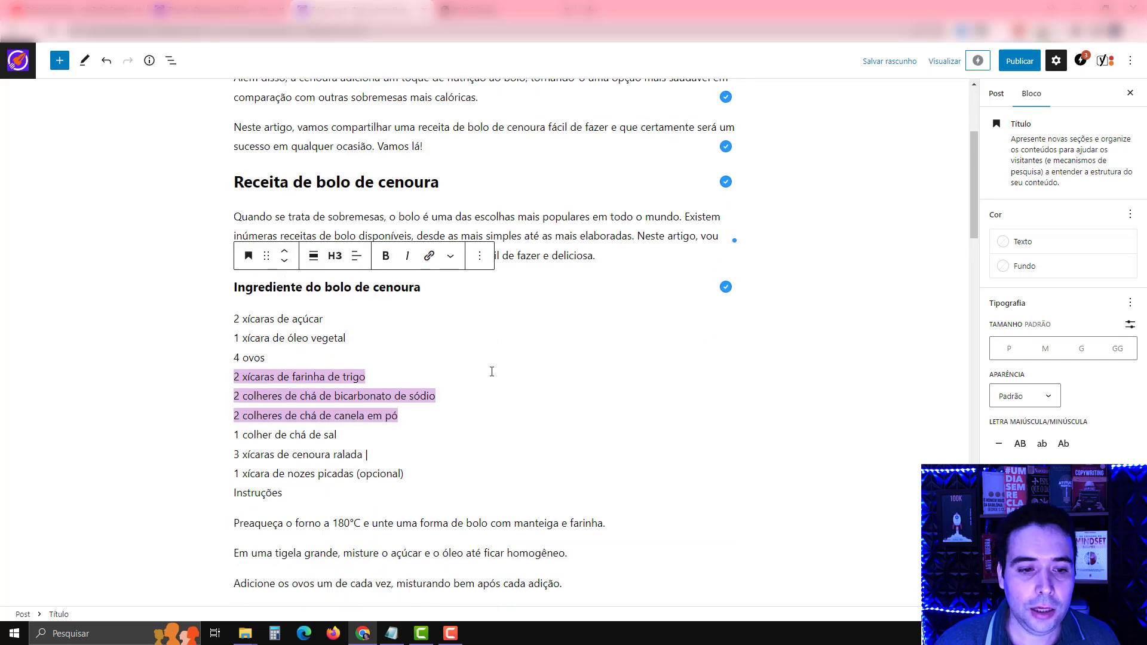
{"action": "left_click", "coordinate": [238, 377]}
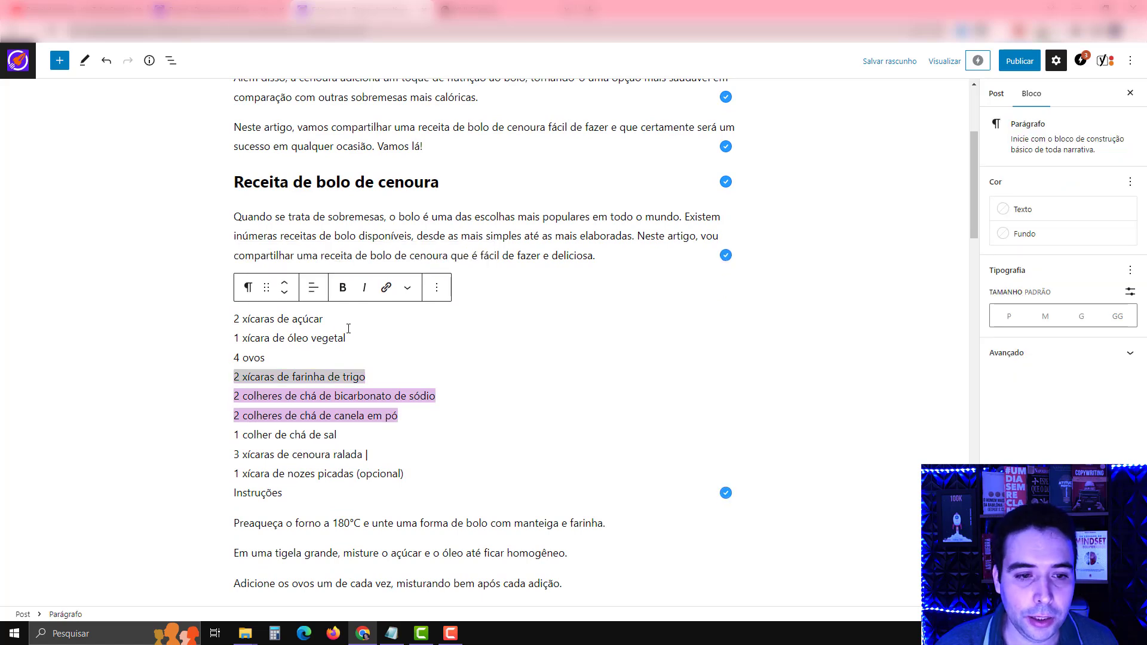
{"action": "type", "text": ","}
{"action": "key", "text": "Delete"}
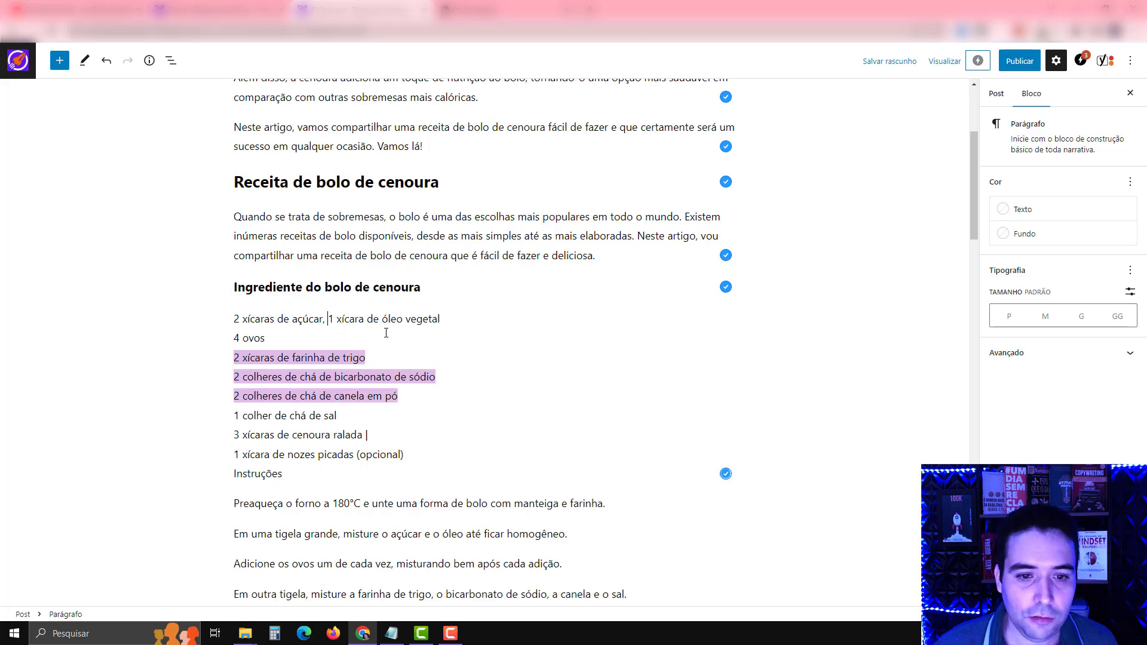
{"action": "left_click", "coordinate": [460, 317]}
{"action": "type", "text": ","}
{"action": "key", "text": "Delete"}
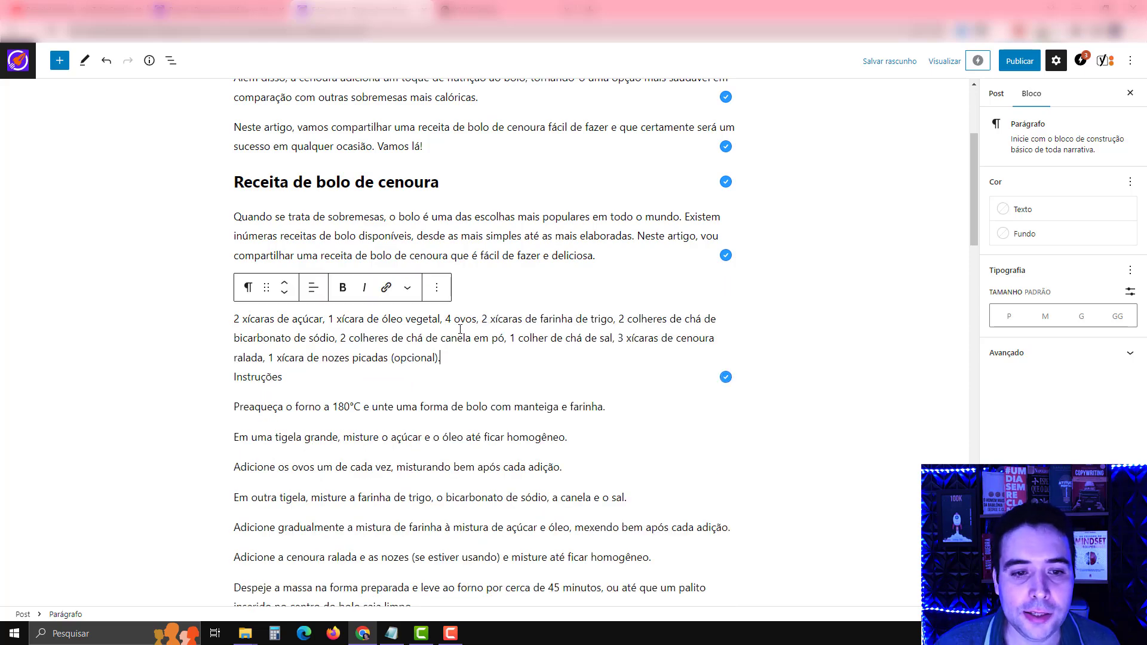
Replace the numeral 2 before "xícaras de farinha de trigo" with the word "duas".
{"action": "left_click", "coordinate": [487, 323]}
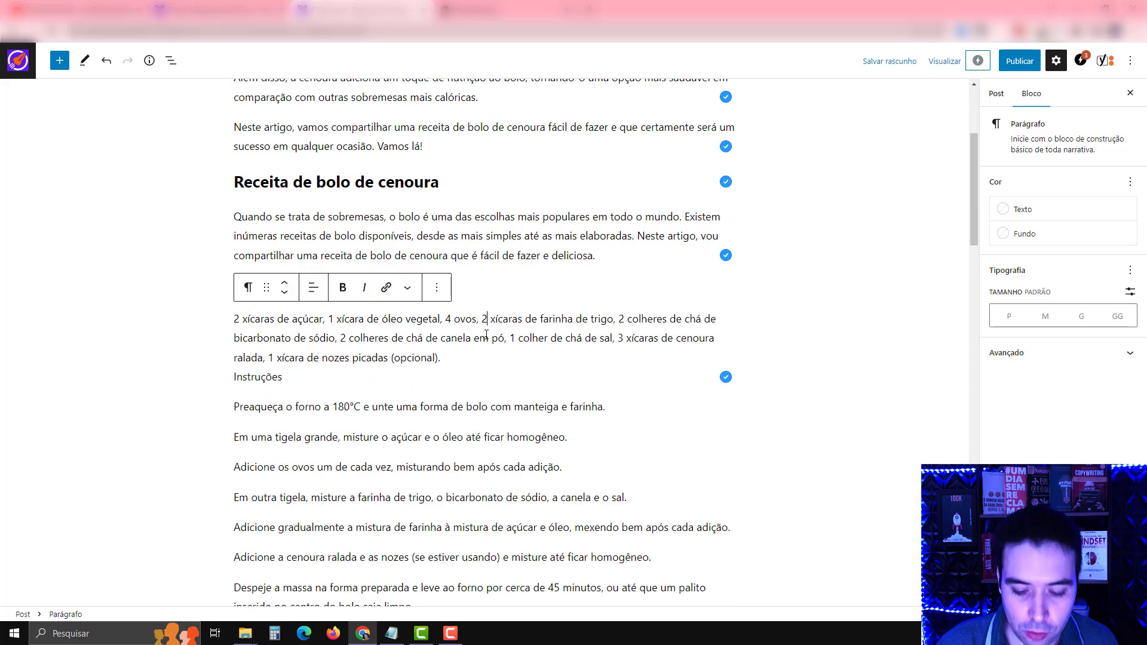
{"action": "key", "text": "BackSpace"}
{"action": "type", "text": "duas"}
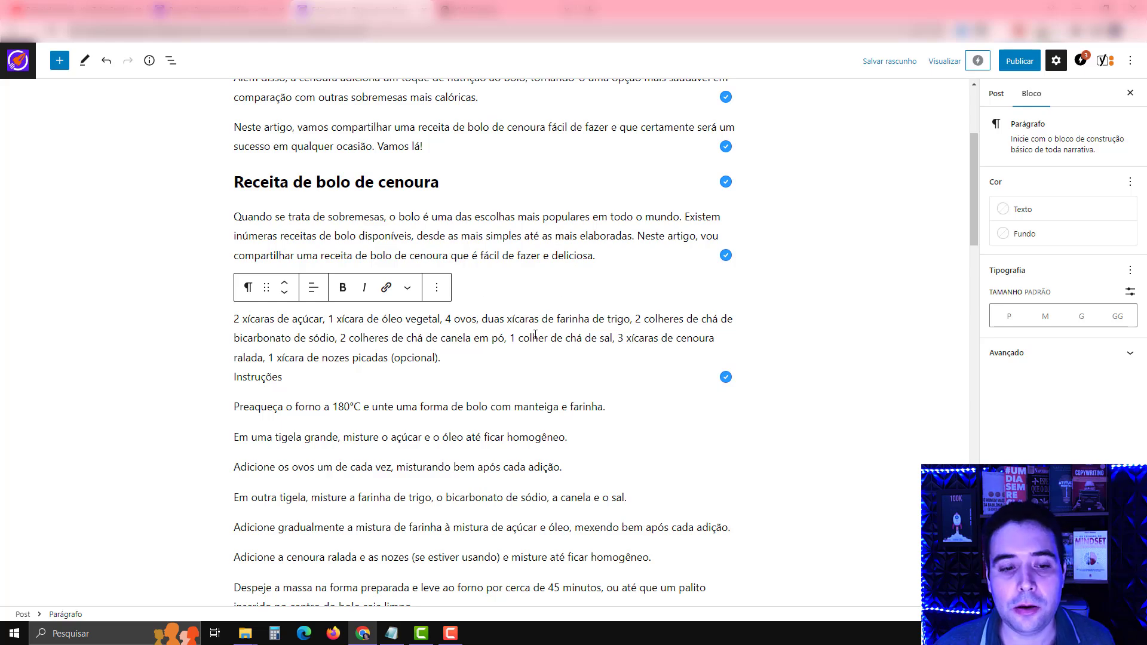
Split the "Instruções" line off from the ingredients into its own paragraph without an empty line above it.
{"action": "scroll", "coordinate": [536, 335], "scroll_direction": "down", "scroll_amount": 1}
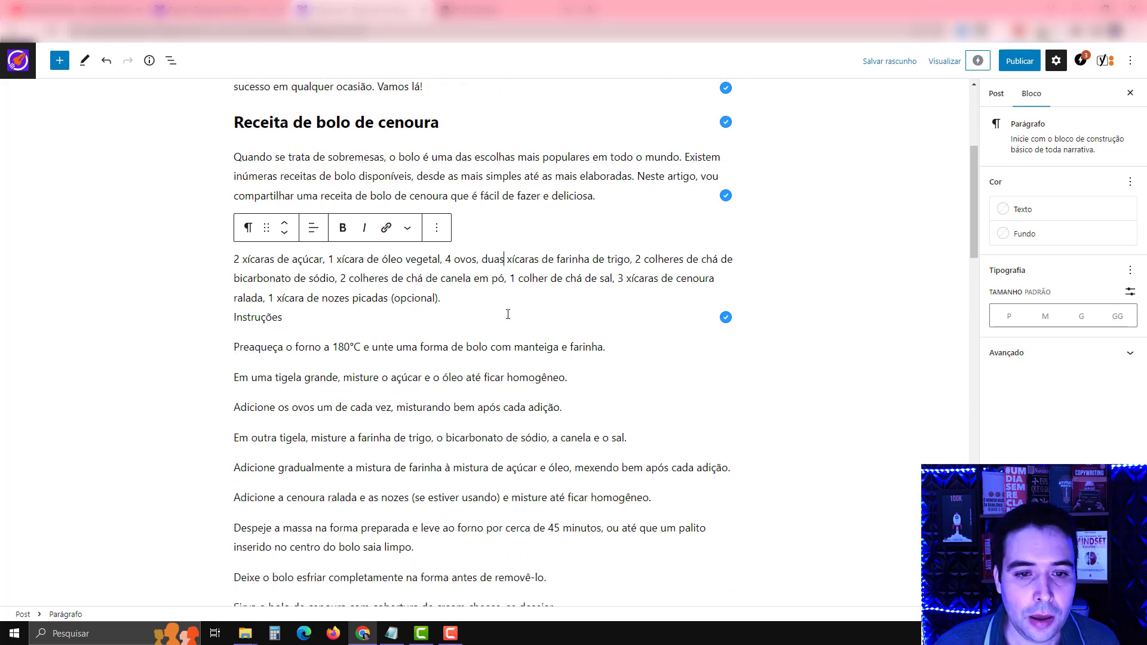
{"action": "left_click", "coordinate": [455, 300]}
{"action": "key", "text": "Return"}
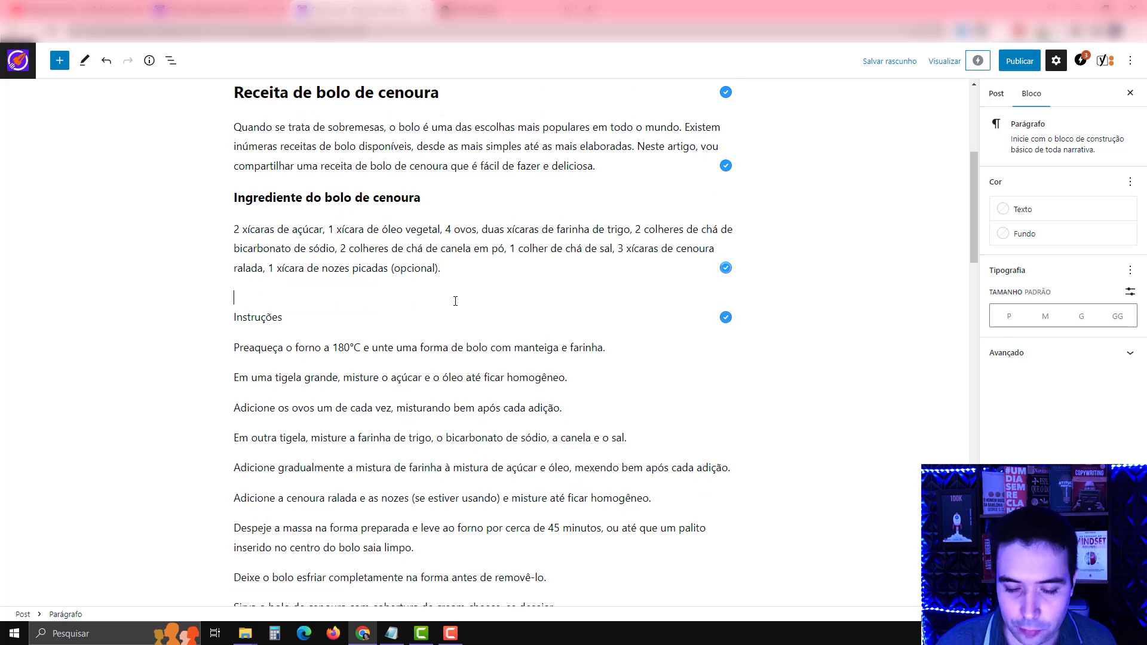
{"action": "key", "text": "Delete"}
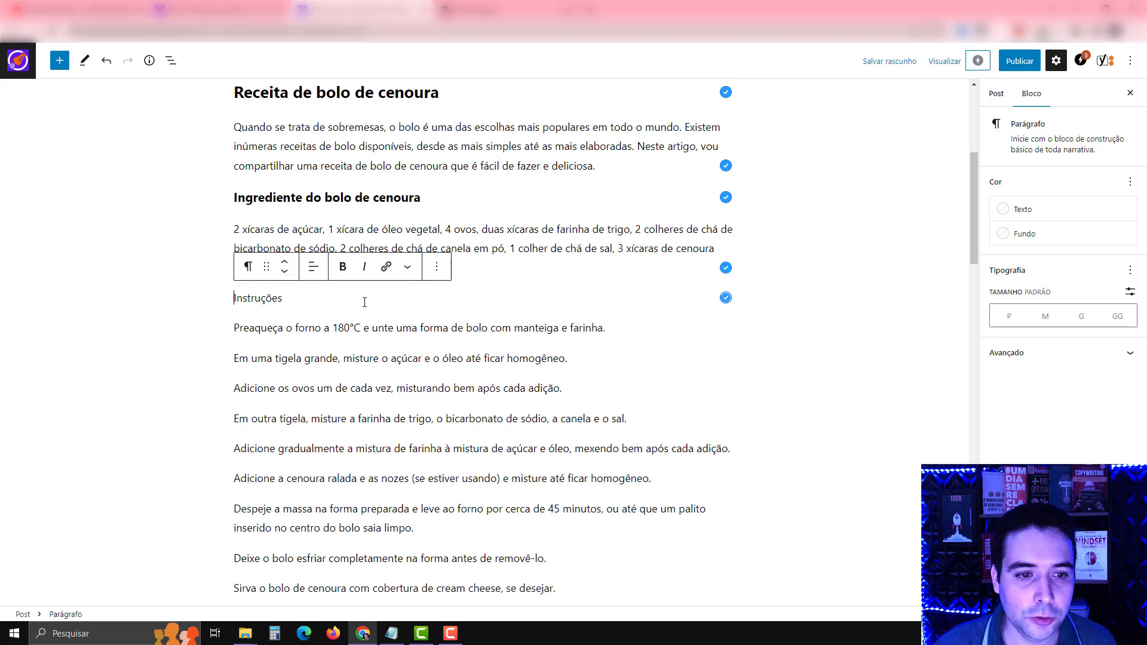
Reword the "Instruções" line as "Modo de preparo da Receita de bolo de cenoura" and select the whole line.
{"action": "type", "text": "da nossa"}
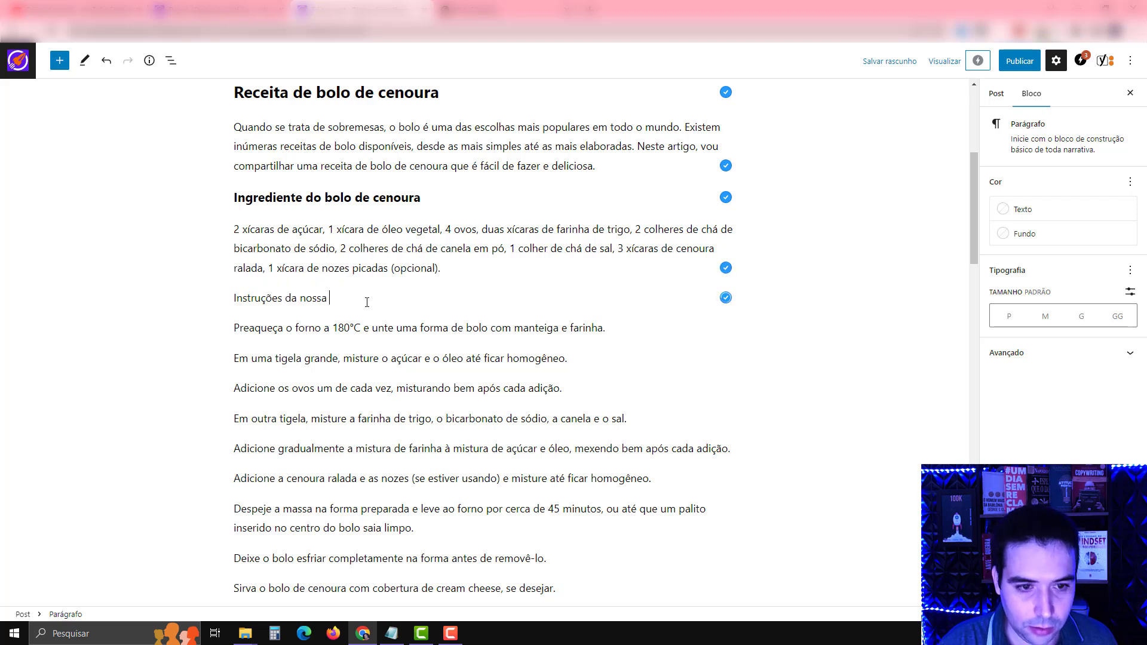
{"action": "type", "text": "Receita de bolo de cenoura"}
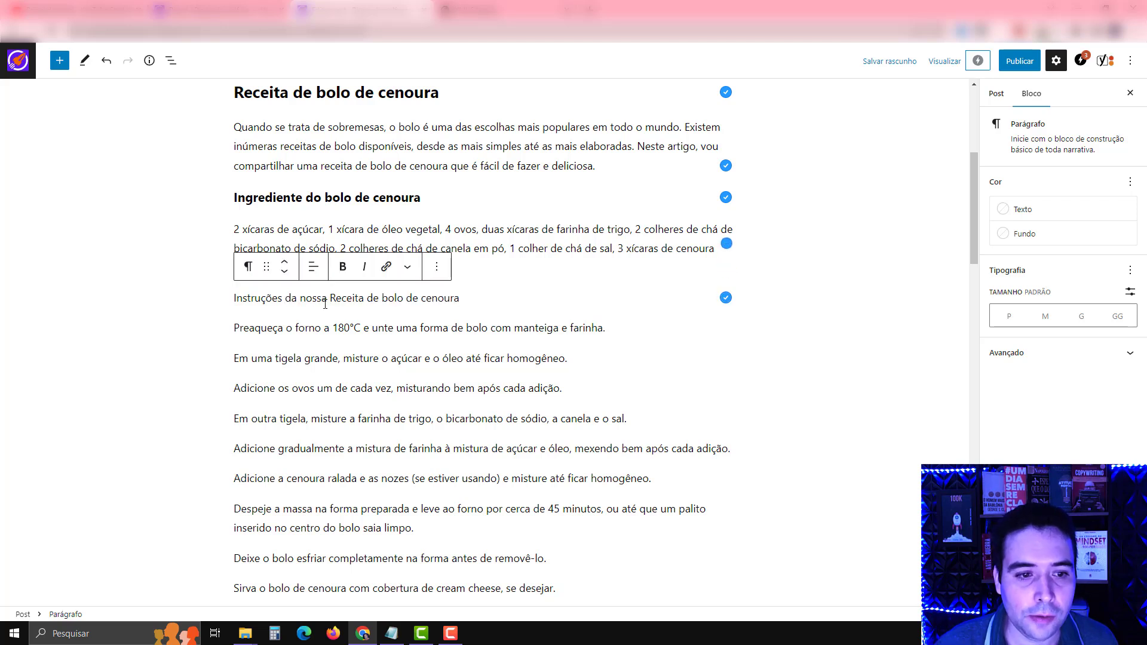
{"action": "left_click_drag", "start_coordinate": [282, 301], "coordinate": [236, 304]}
{"action": "type", "text": "Modo de prepa"}
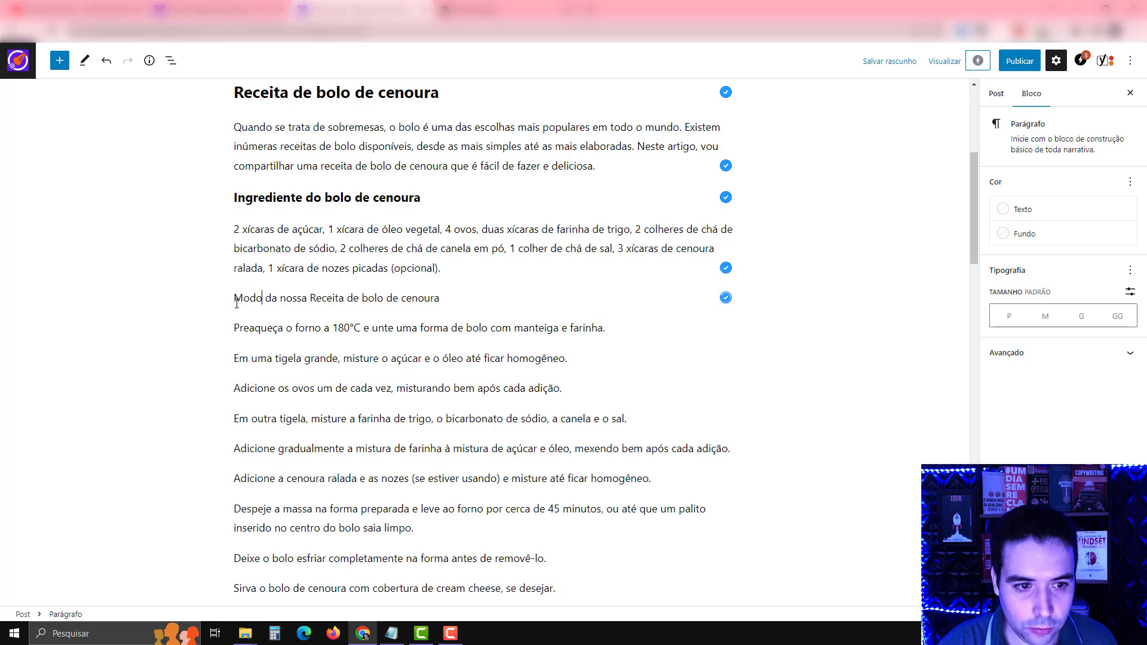
{"action": "type", "text": "ro"}
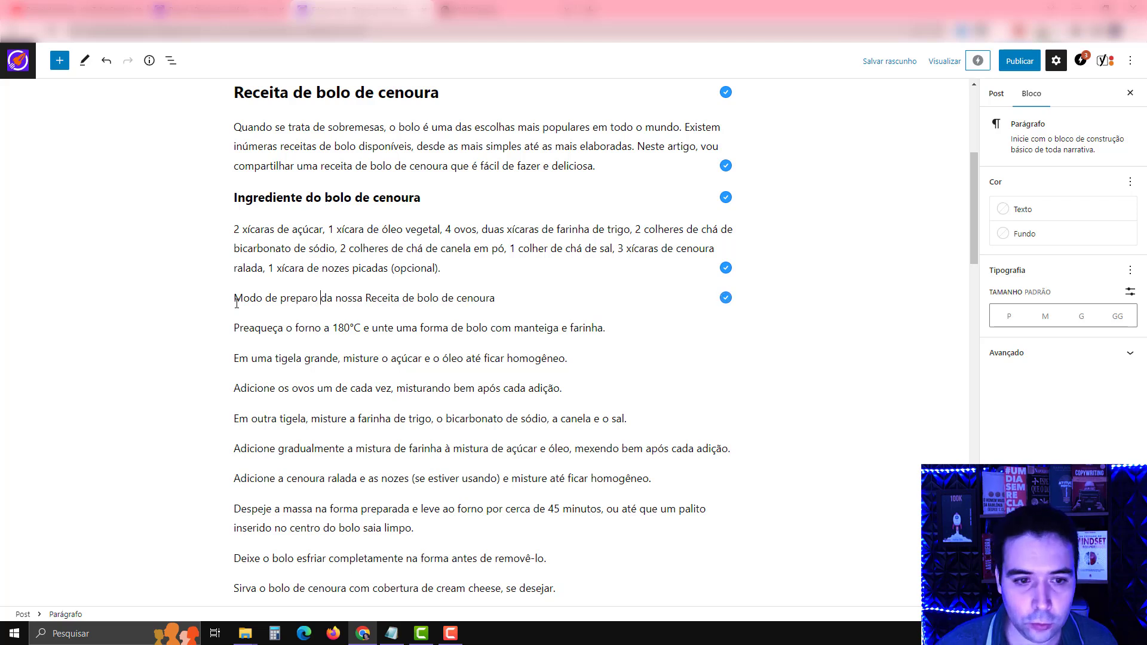
{"action": "key", "text": "Delete"}
{"action": "key", "text": "Delete"}
{"action": "key", "text": "Delete"}
{"action": "key", "text": "Delete"}
{"action": "key", "text": "Delete"}
{"action": "key", "text": "Delete"}
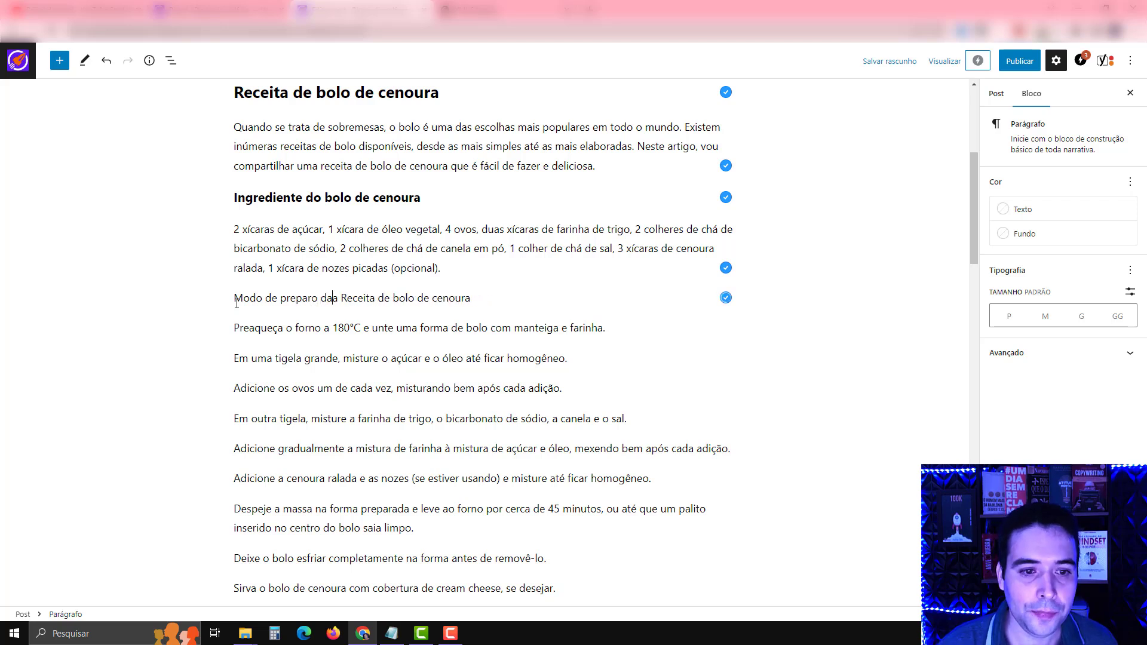
{"action": "triple_click", "coordinate": [243, 298]}
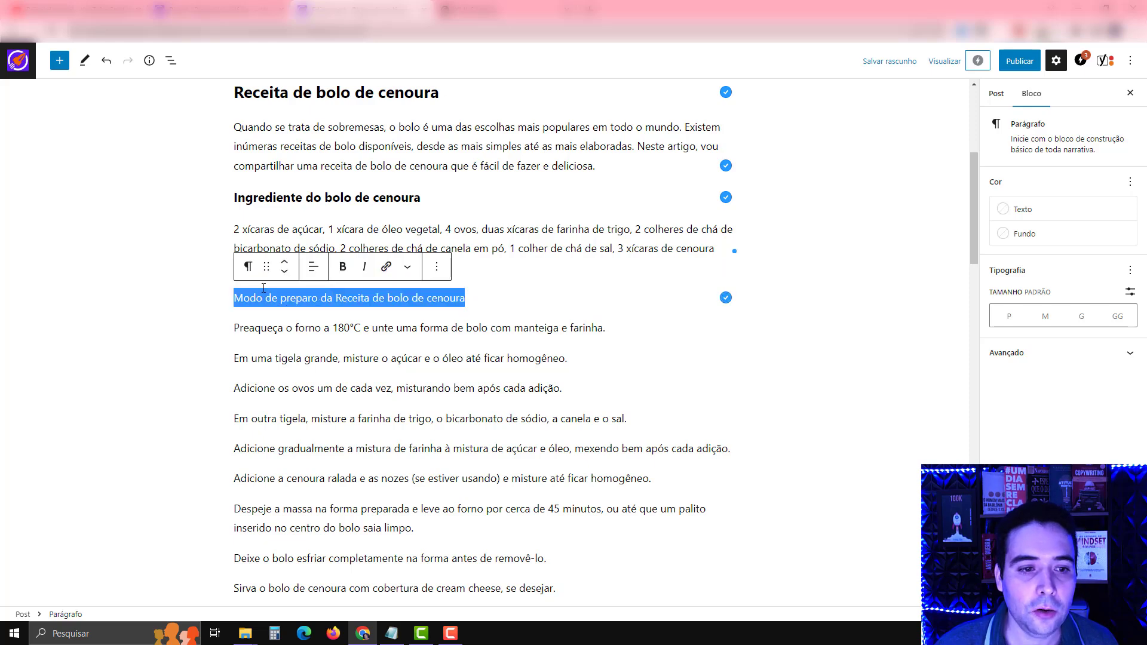
Turn the selected "Modo de preparo da Receita de bolo de cenoura" paragraph into an H2 heading.
{"action": "left_click", "coordinate": [248, 267]}
{"action": "left_click", "coordinate": [262, 325]}
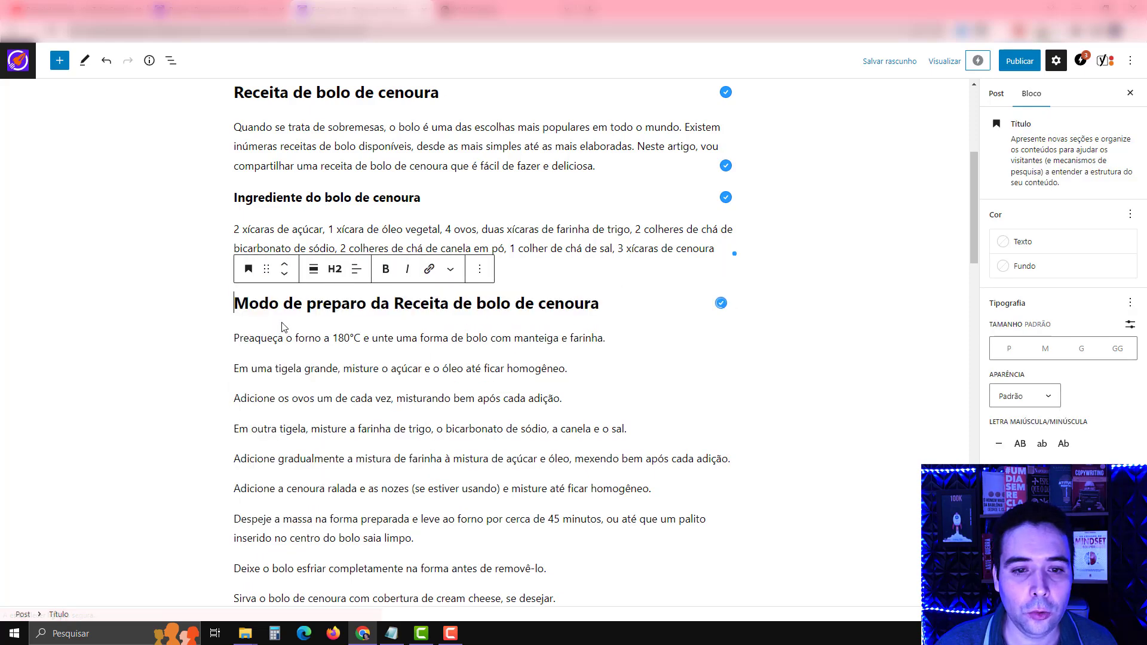
{"action": "left_click", "coordinate": [372, 345]}
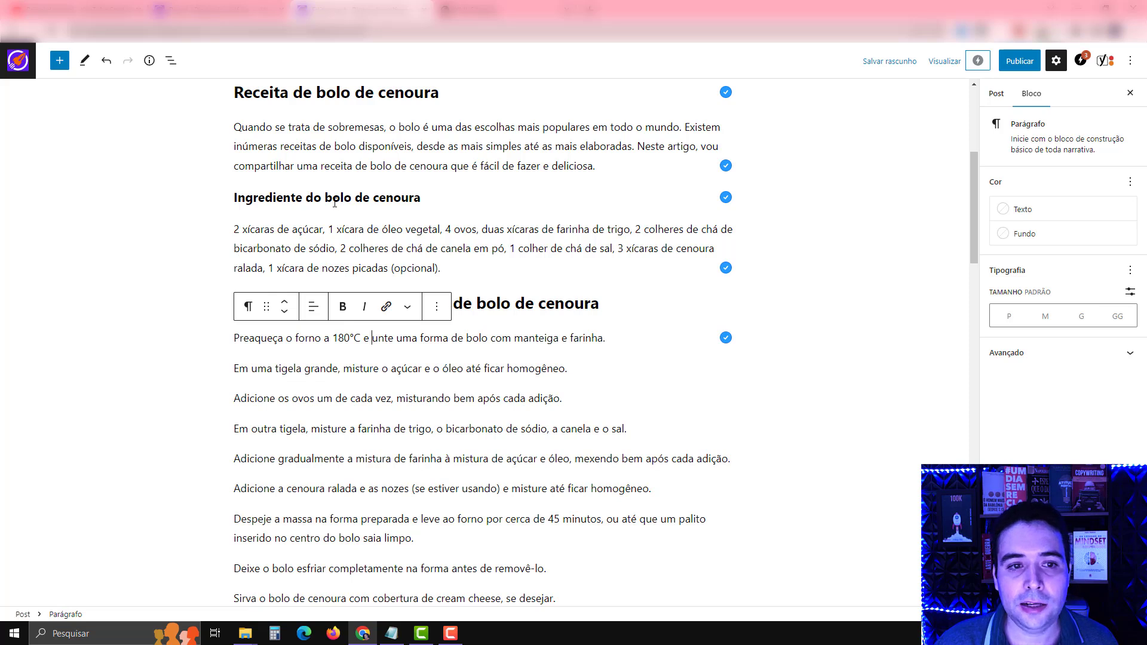
{"action": "scroll", "coordinate": [332, 197], "scroll_direction": "up", "scroll_amount": 1}
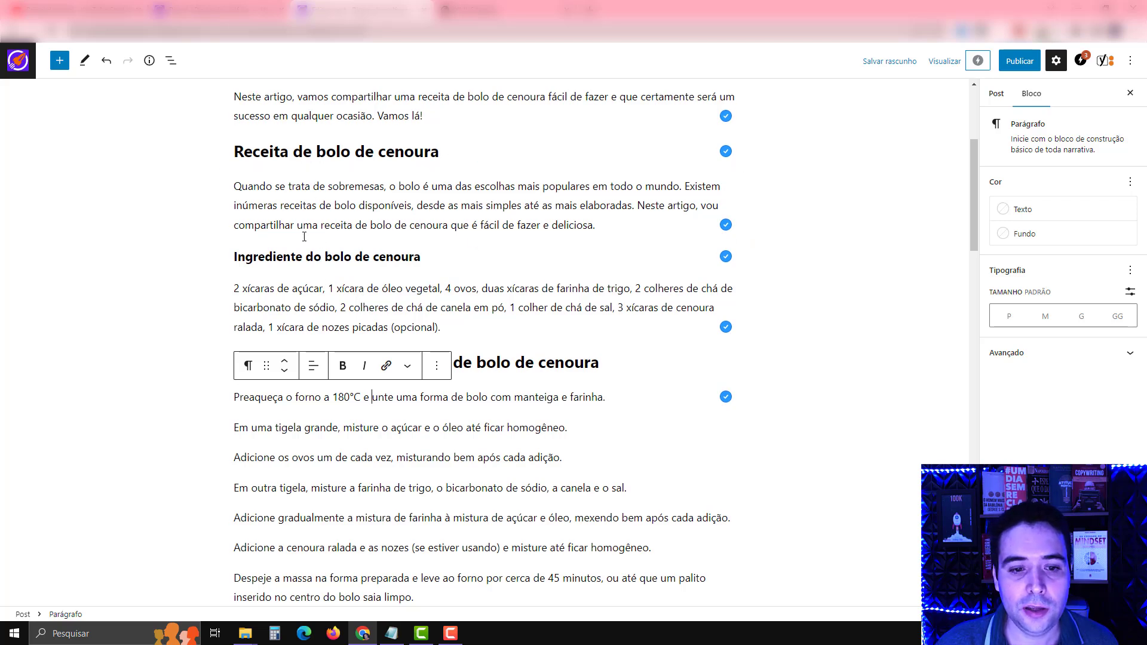
{"action": "scroll", "coordinate": [325, 157], "scroll_direction": "down", "scroll_amount": 1}
{"action": "left_click", "coordinate": [471, 305]}
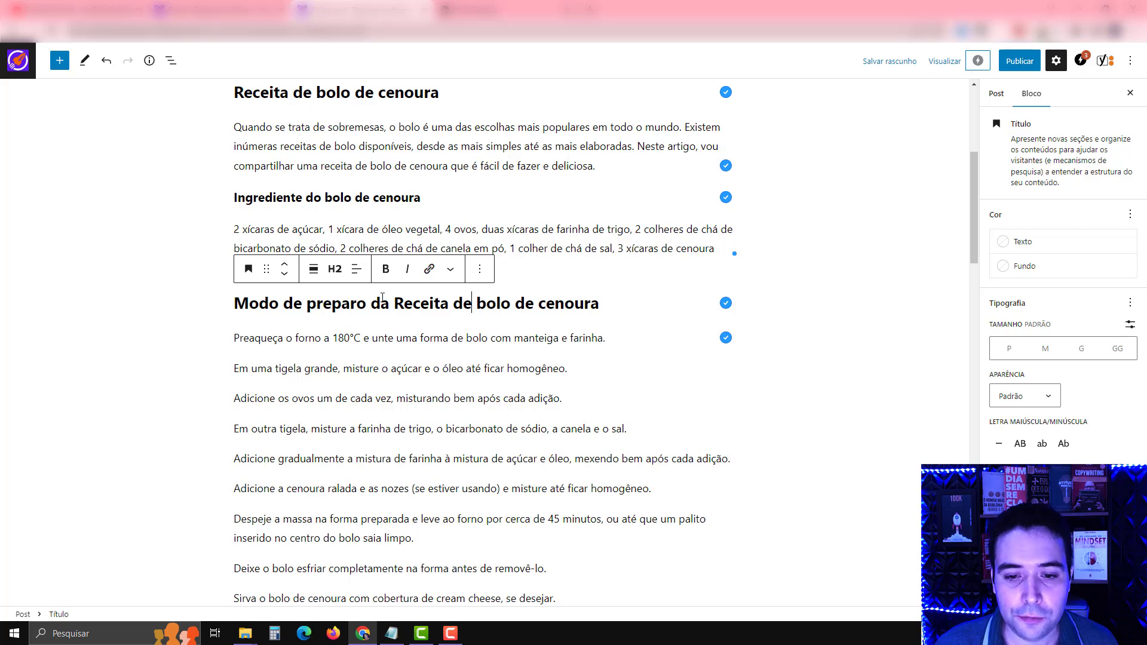
Check the SEO analysis problems, and turn the "Conclusão:" paragraph into an H2 heading.
{"action": "scroll", "coordinate": [358, 304], "scroll_direction": "down", "scroll_amount": 1}
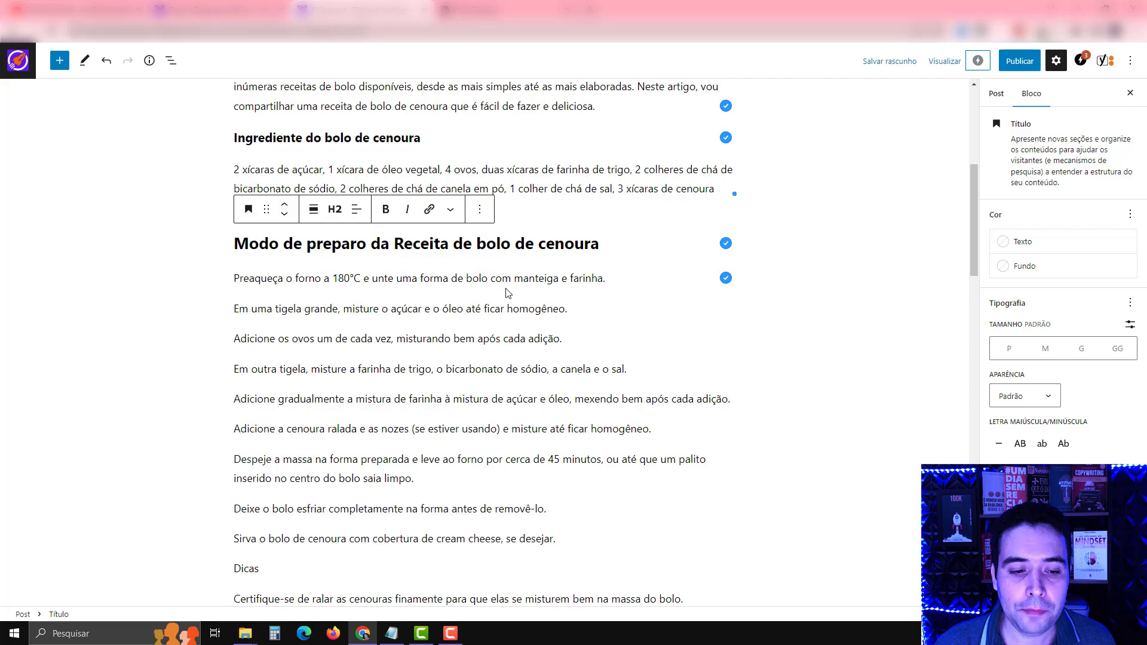
{"action": "scroll", "coordinate": [506, 281], "scroll_direction": "down", "scroll_amount": 10}
{"action": "scroll", "coordinate": [507, 293], "scroll_direction": "down", "scroll_amount": 10}
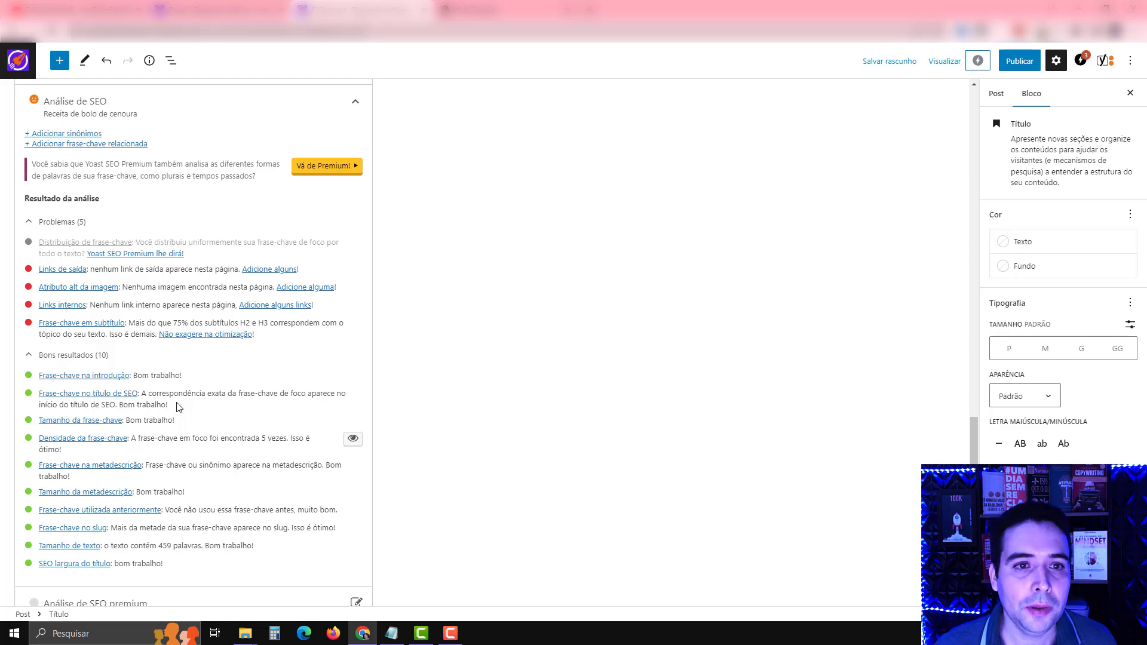
{"action": "scroll", "coordinate": [397, 325], "scroll_direction": "up", "scroll_amount": 10}
{"action": "scroll", "coordinate": [398, 319], "scroll_direction": "up", "scroll_amount": 2}
{"action": "double_click", "coordinate": [267, 309]}
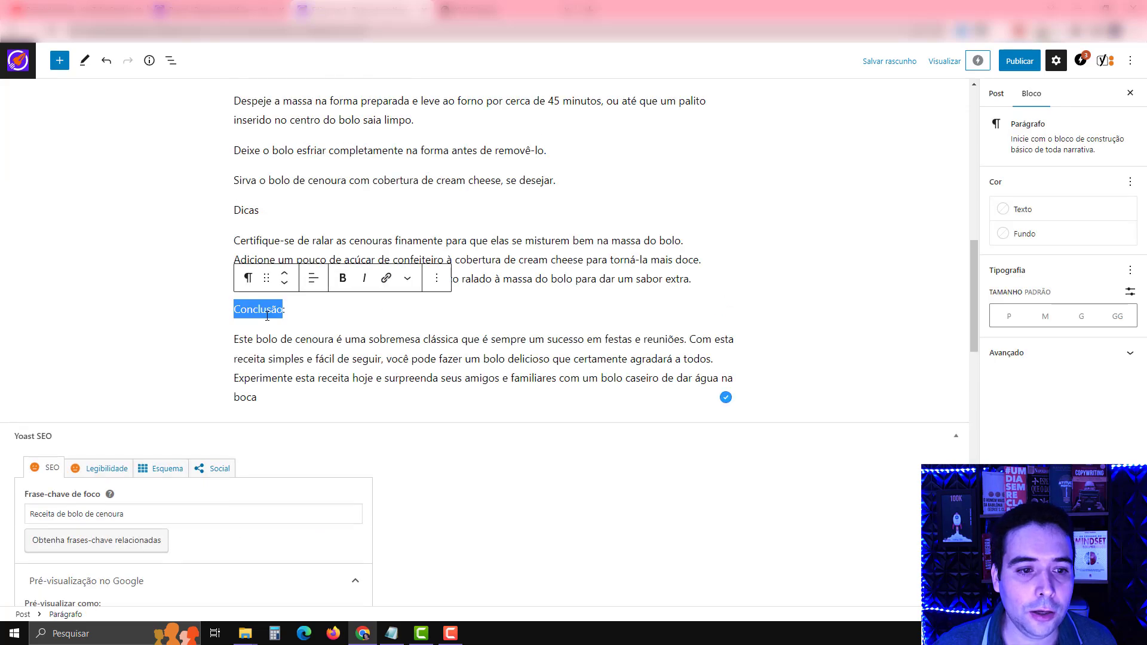
{"action": "left_click", "coordinate": [248, 278]}
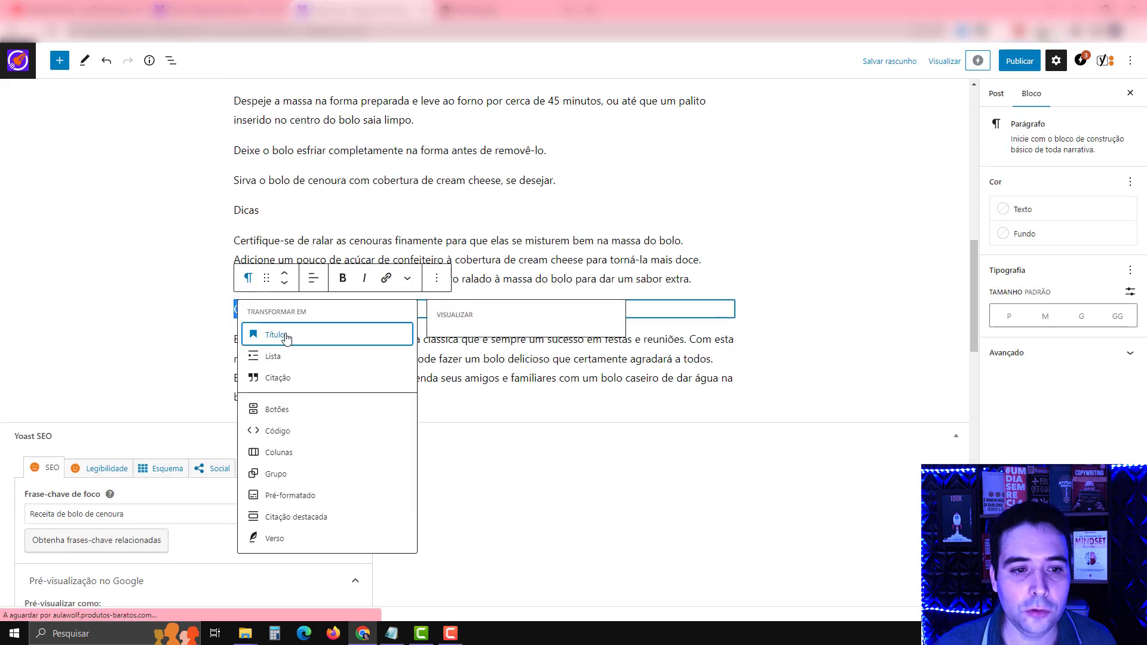
{"action": "left_click", "coordinate": [287, 336]}
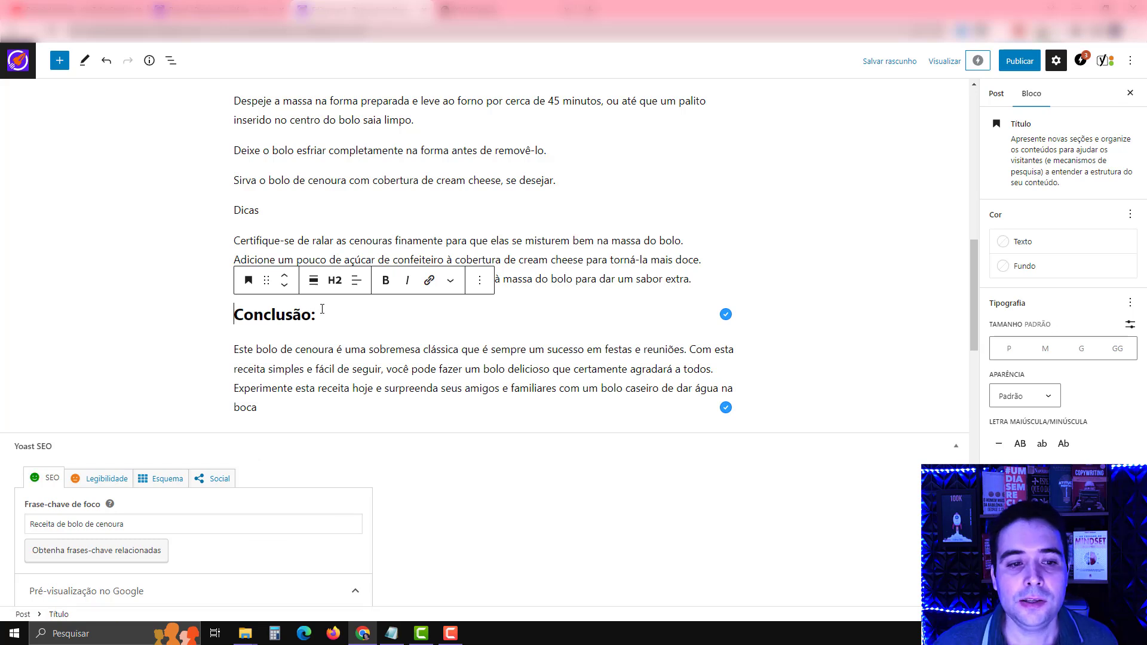
Insert "de cenoura" after "bolo" in the preparation sentence "Deixe o bolo esfriar completamente na forma antes de removê-lo.".
{"action": "scroll", "coordinate": [351, 341], "scroll_direction": "up", "scroll_amount": 6}
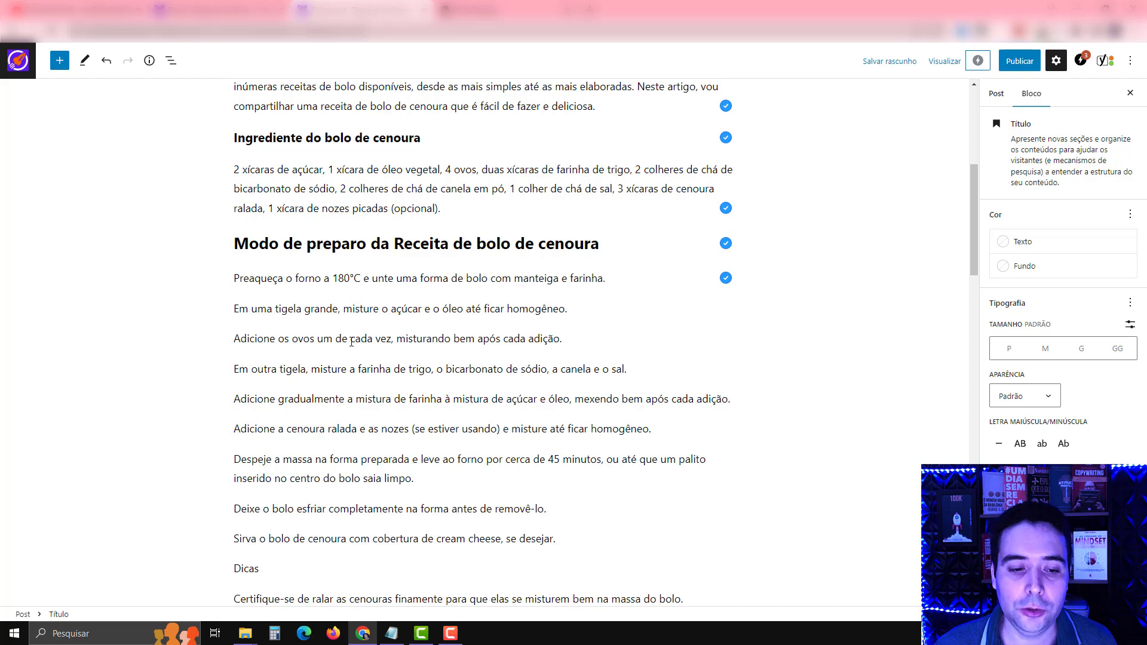
{"action": "scroll", "coordinate": [351, 342], "scroll_direction": "down", "scroll_amount": 1}
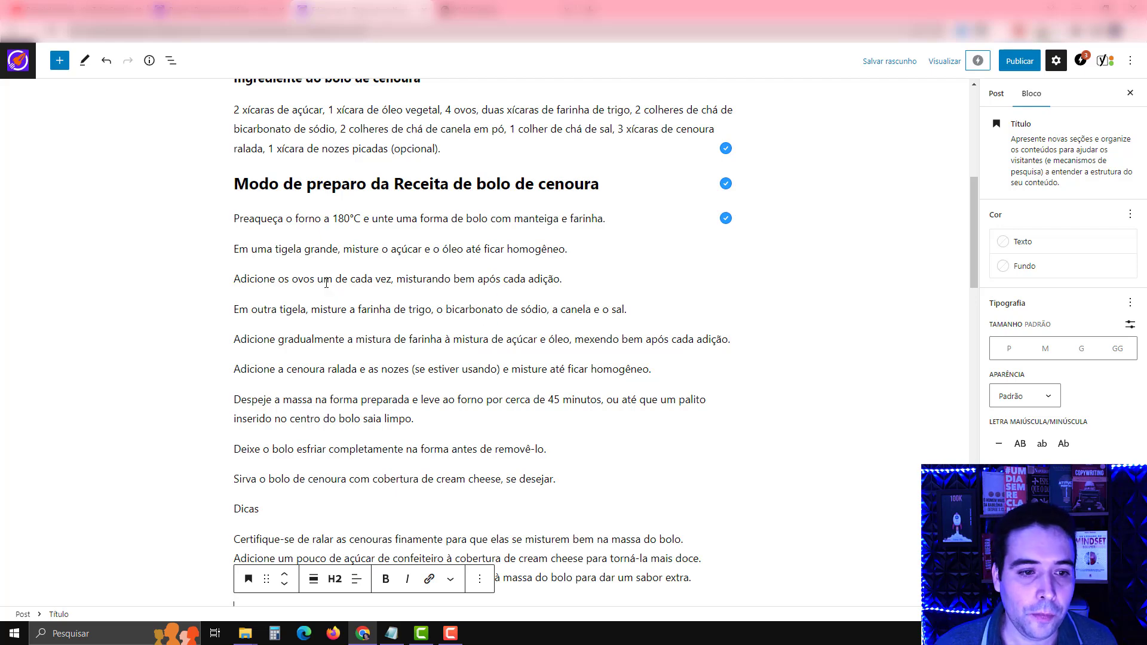
{"action": "scroll", "coordinate": [304, 366], "scroll_direction": "down", "scroll_amount": 2}
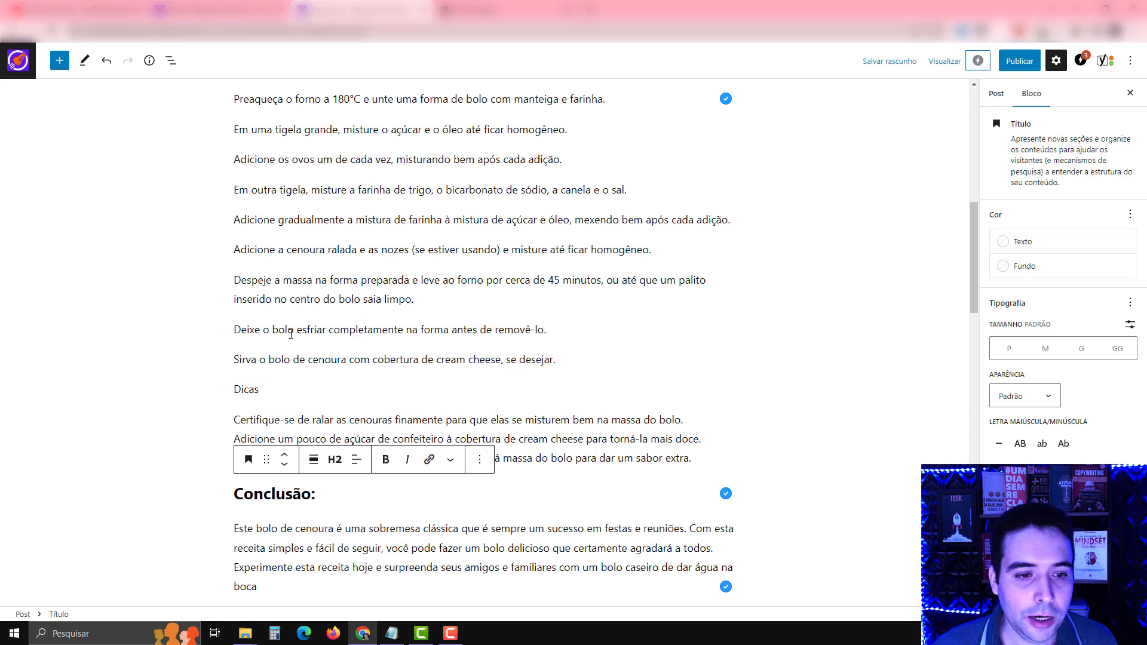
{"action": "left_click", "coordinate": [295, 335]}
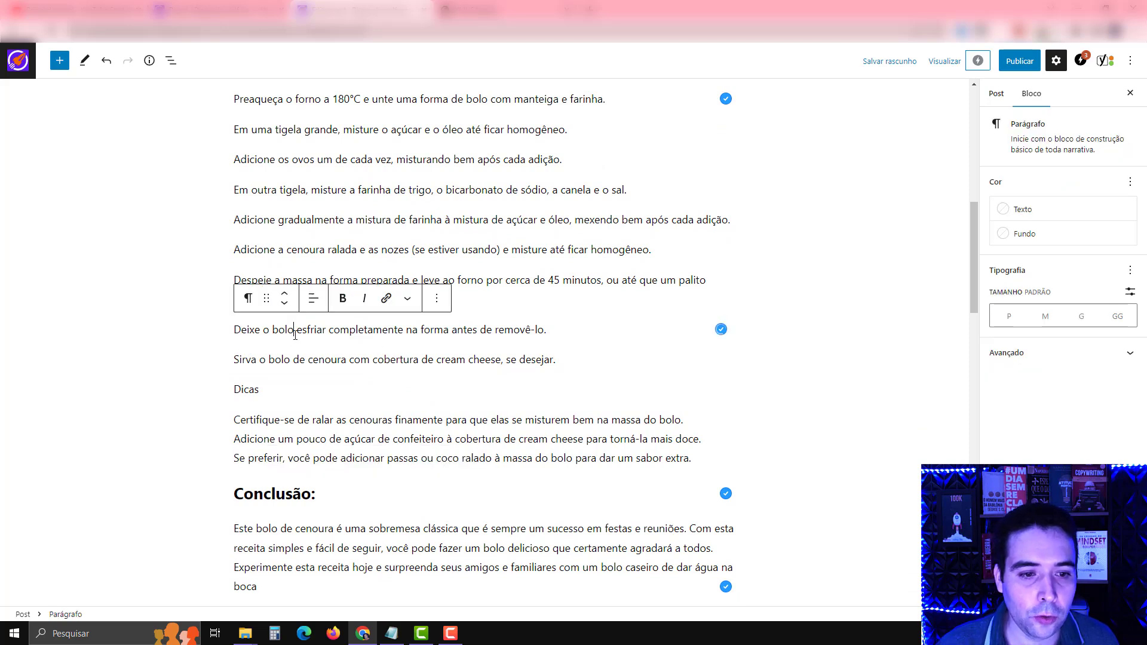
{"action": "type", "text": "de cenoura"}
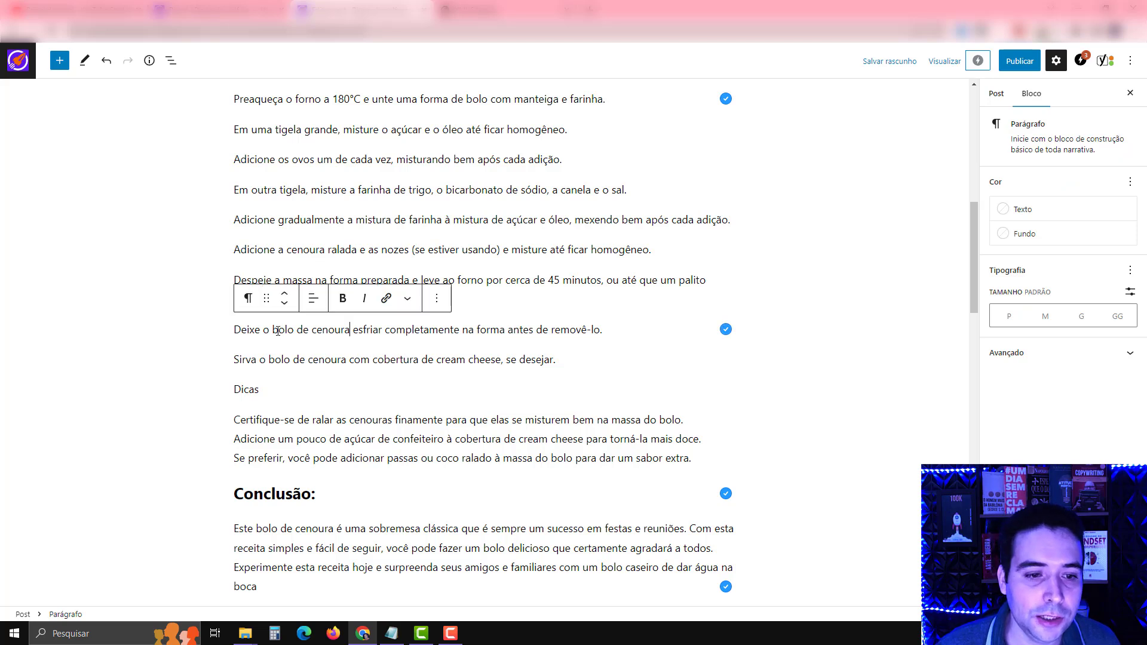
{"action": "left_click_drag", "start_coordinate": [272, 330], "coordinate": [350, 331]}
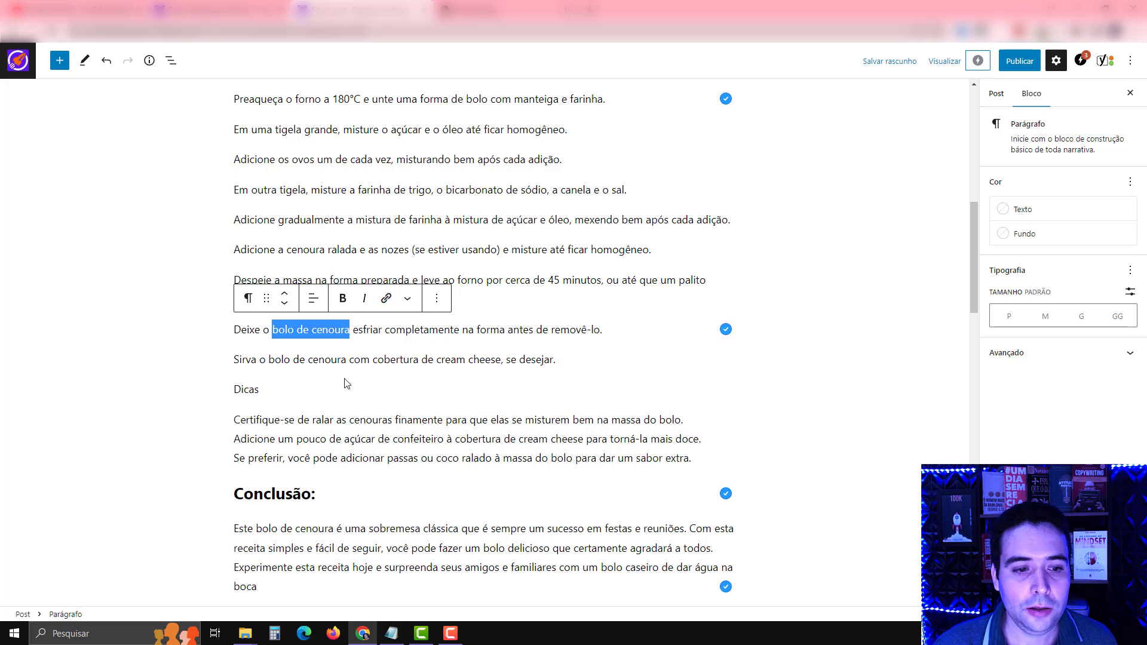
Extend the "Dicas" line to "Dicas para a sua Receita de bolo de cenoura" and turn it into an H2 heading.
{"action": "left_click", "coordinate": [262, 391]}
{"action": "type", "text": "para a sua"}
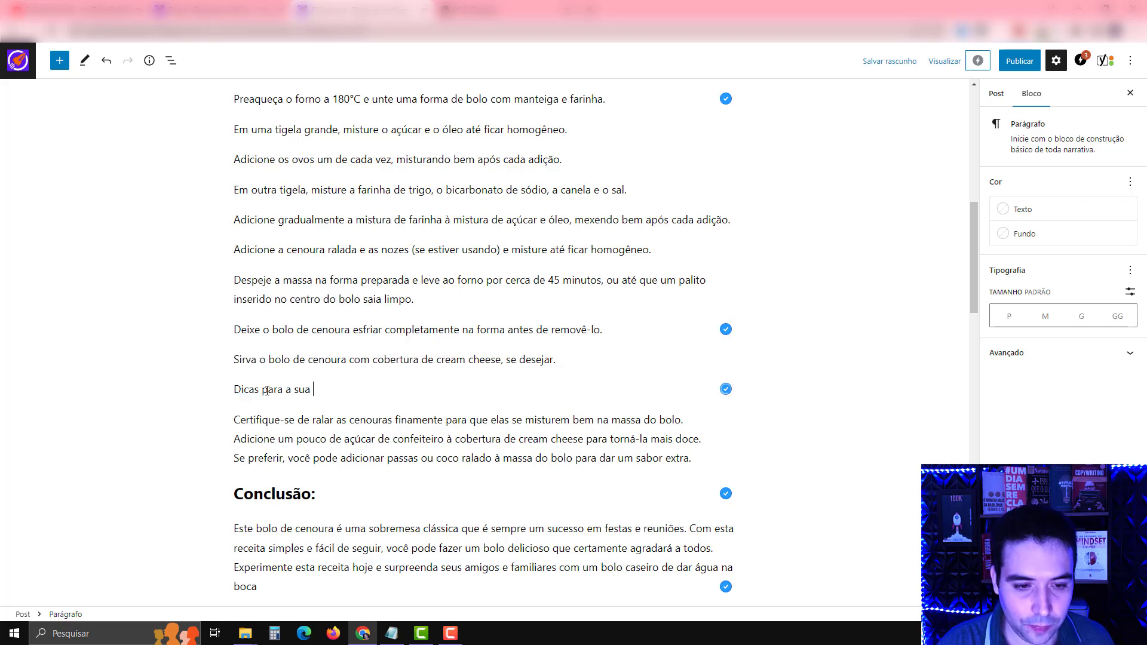
{"action": "type", "text": "Receita de bolo de cenoura"}
{"action": "triple_click", "coordinate": [265, 392]}
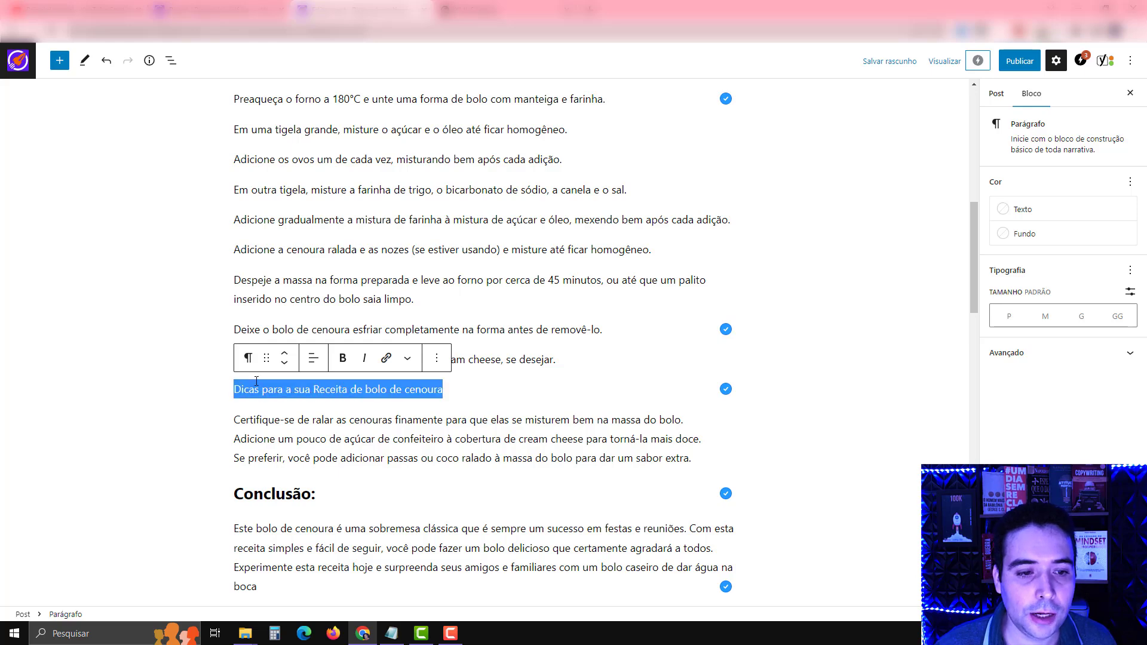
{"action": "left_click", "coordinate": [248, 357]}
{"action": "left_click", "coordinate": [260, 416]}
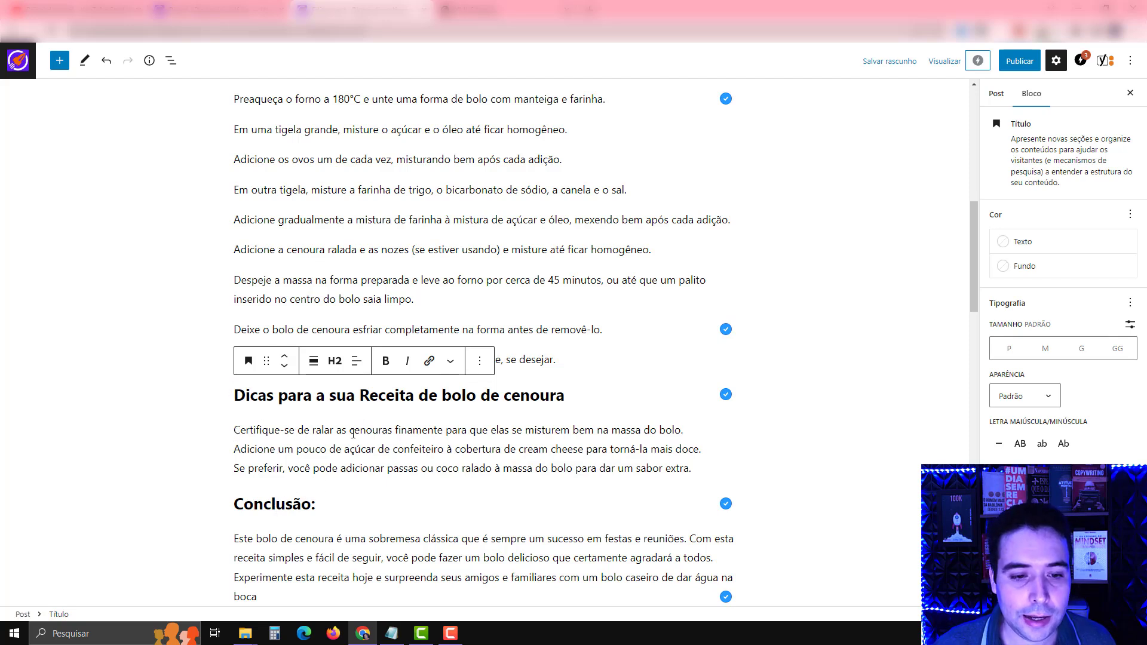
Check the keyphrase-in-subheading result in the SEO analysis, and shorten the "Ingrediente do bolo de cenoura" heading to "Ingrediente:".
{"action": "scroll", "coordinate": [463, 442], "scroll_direction": "down", "scroll_amount": 5}
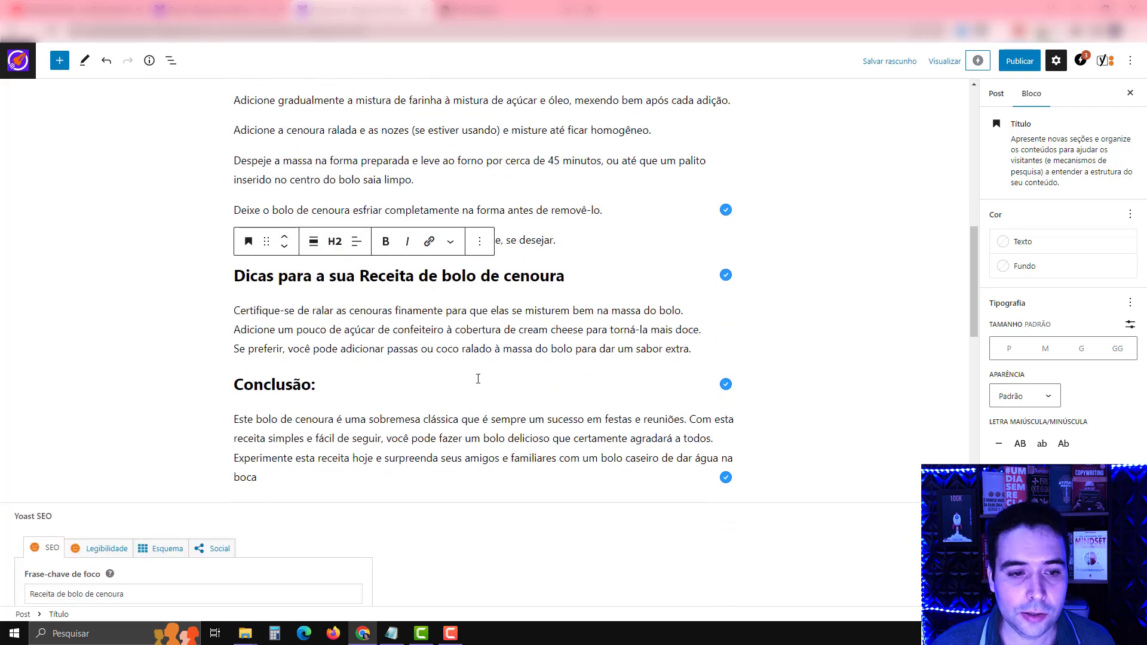
{"action": "scroll", "coordinate": [470, 333], "scroll_direction": "down", "scroll_amount": 12}
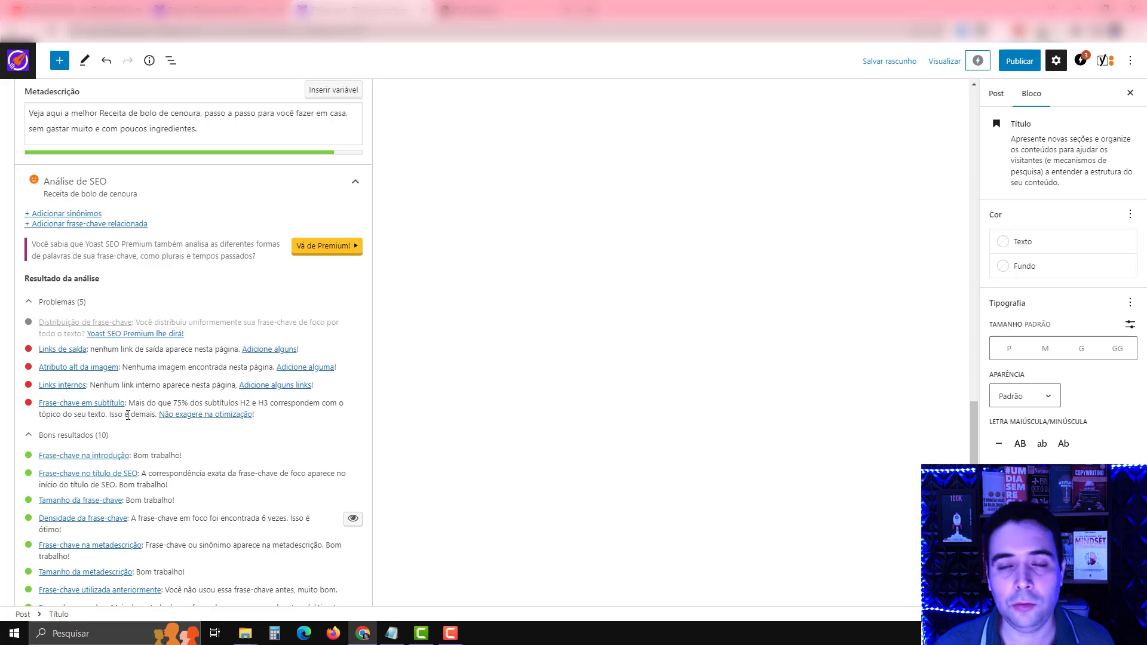
{"action": "scroll", "coordinate": [414, 426], "scroll_direction": "up", "scroll_amount": 15}
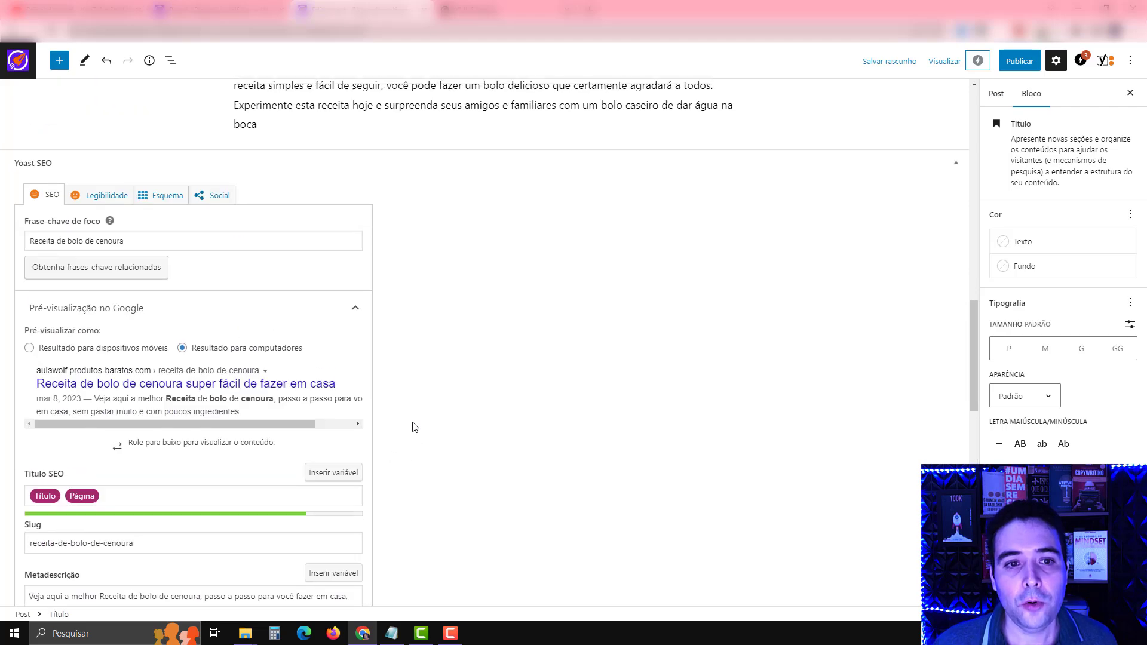
{"action": "scroll", "coordinate": [414, 426], "scroll_direction": "up", "scroll_amount": 3}
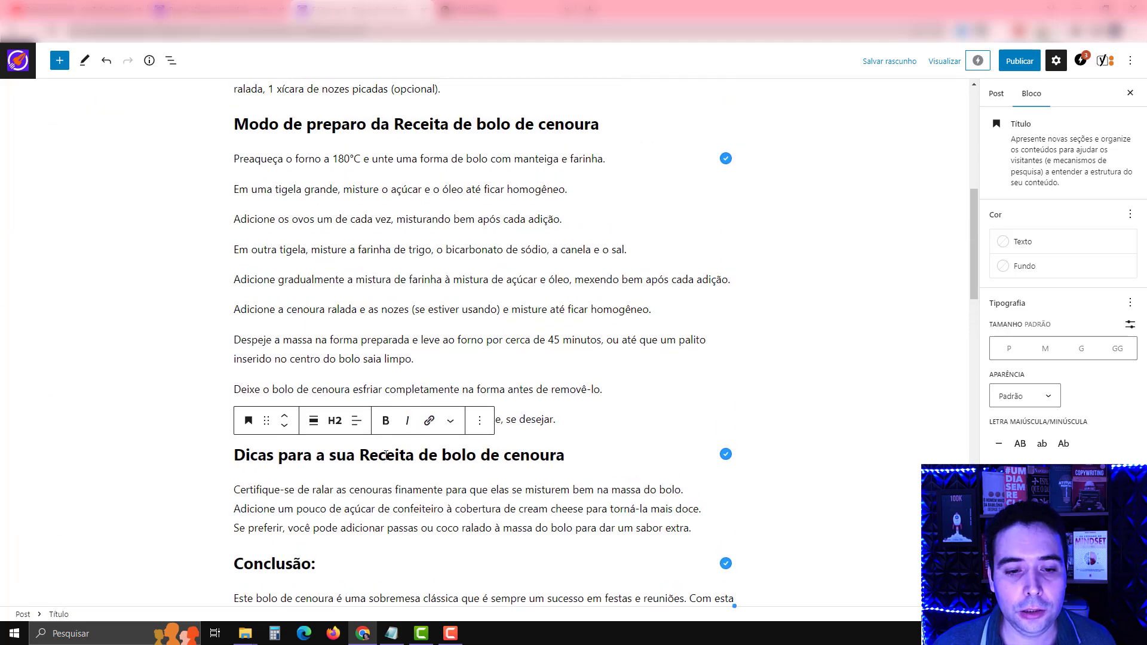
{"action": "scroll", "coordinate": [412, 461], "scroll_direction": "up", "scroll_amount": 4}
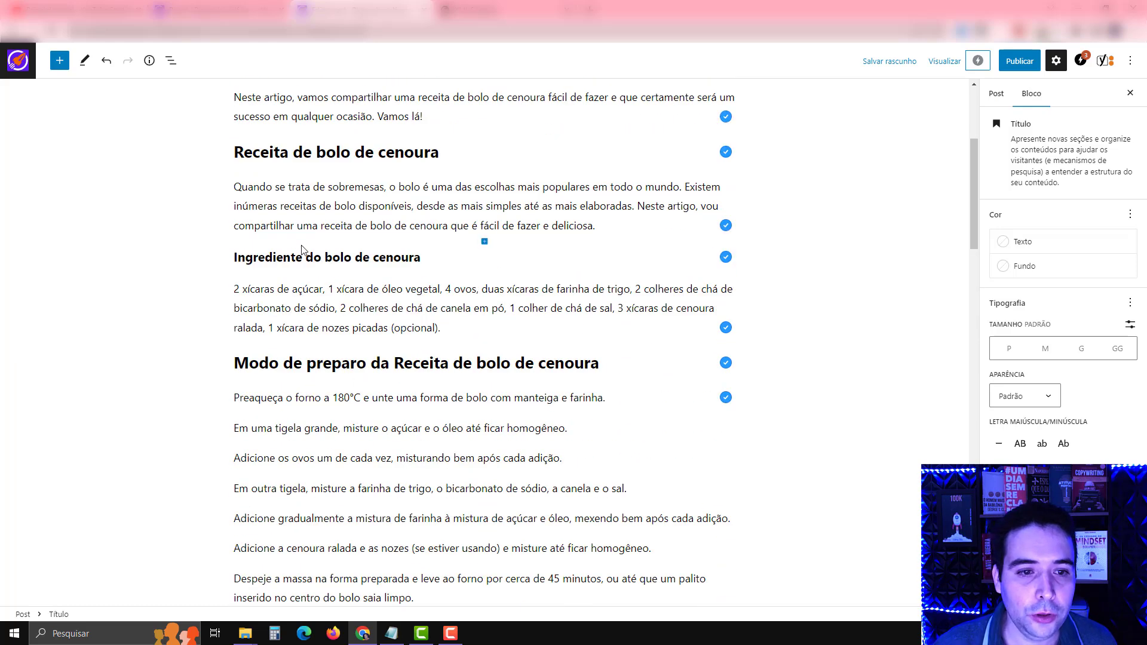
{"action": "left_click_drag", "start_coordinate": [306, 258], "coordinate": [420, 253]}
{"action": "key", "text": "BackSpace"}
{"action": "key", "text": "BackSpace"}
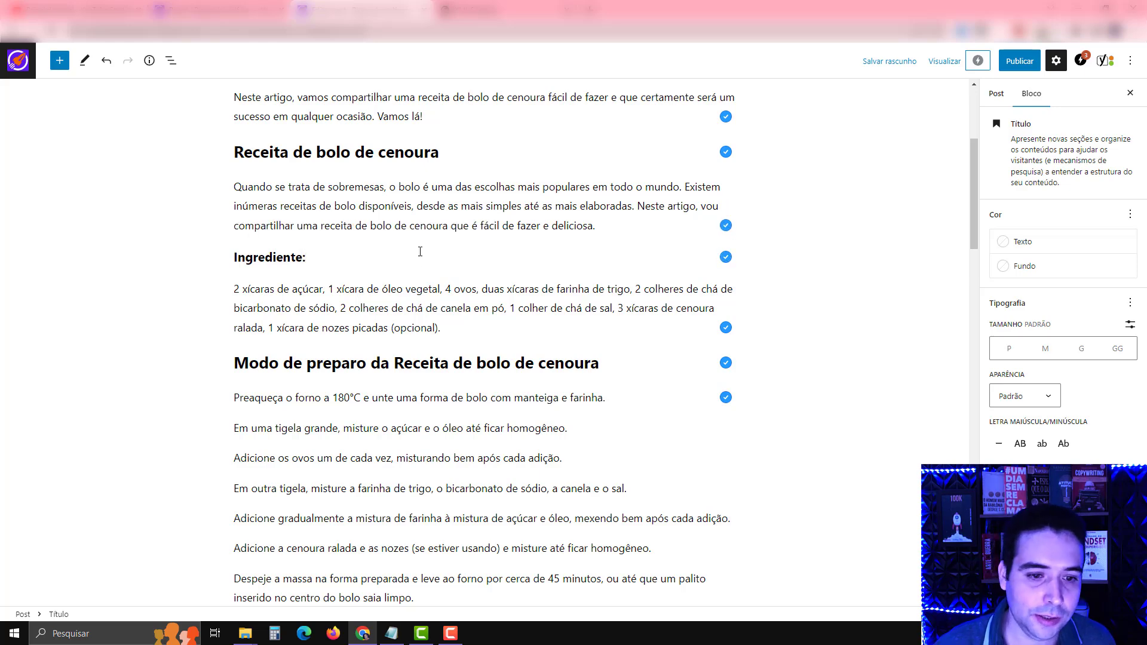
Examine the updated SEO analysis for the post, including its remaining problems and good results.
{"action": "scroll", "coordinate": [472, 285], "scroll_direction": "down", "scroll_amount": 8}
{"action": "scroll", "coordinate": [469, 284], "scroll_direction": "down", "scroll_amount": 6}
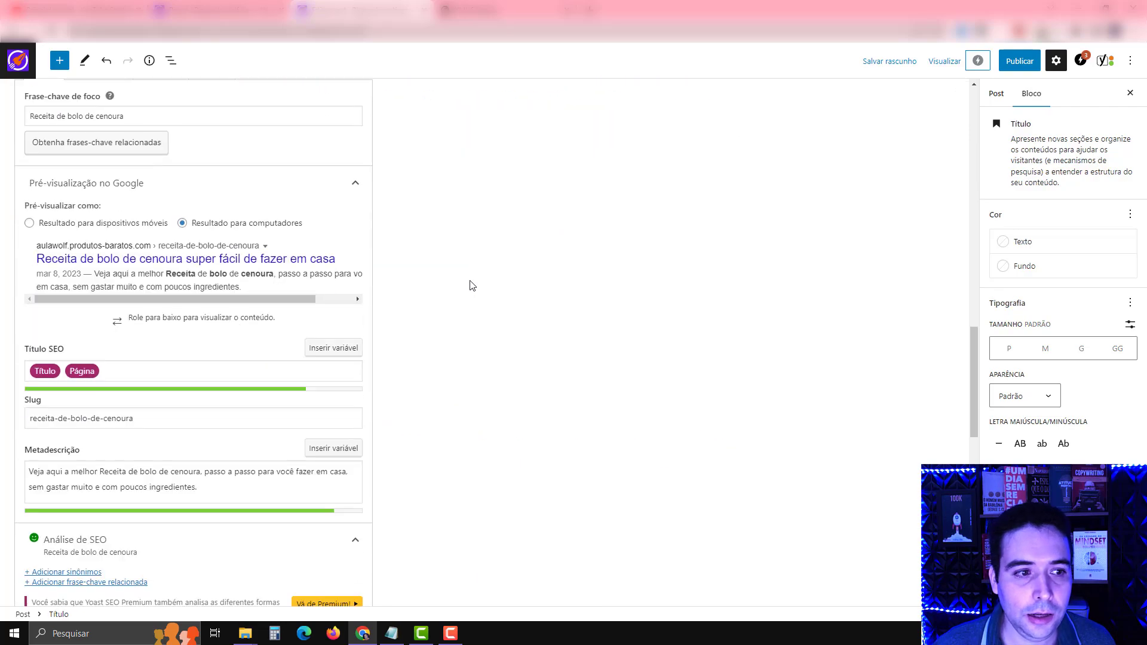
{"action": "scroll", "coordinate": [469, 285], "scroll_direction": "up", "scroll_amount": 2}
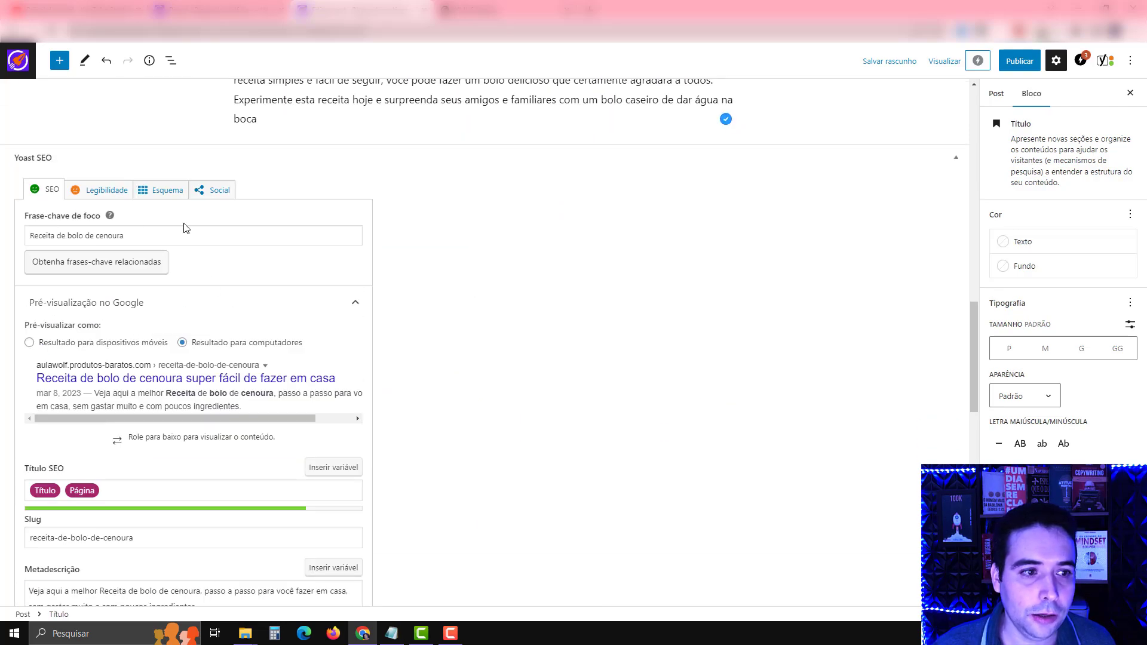
{"action": "scroll", "coordinate": [448, 241], "scroll_direction": "down", "scroll_amount": 8}
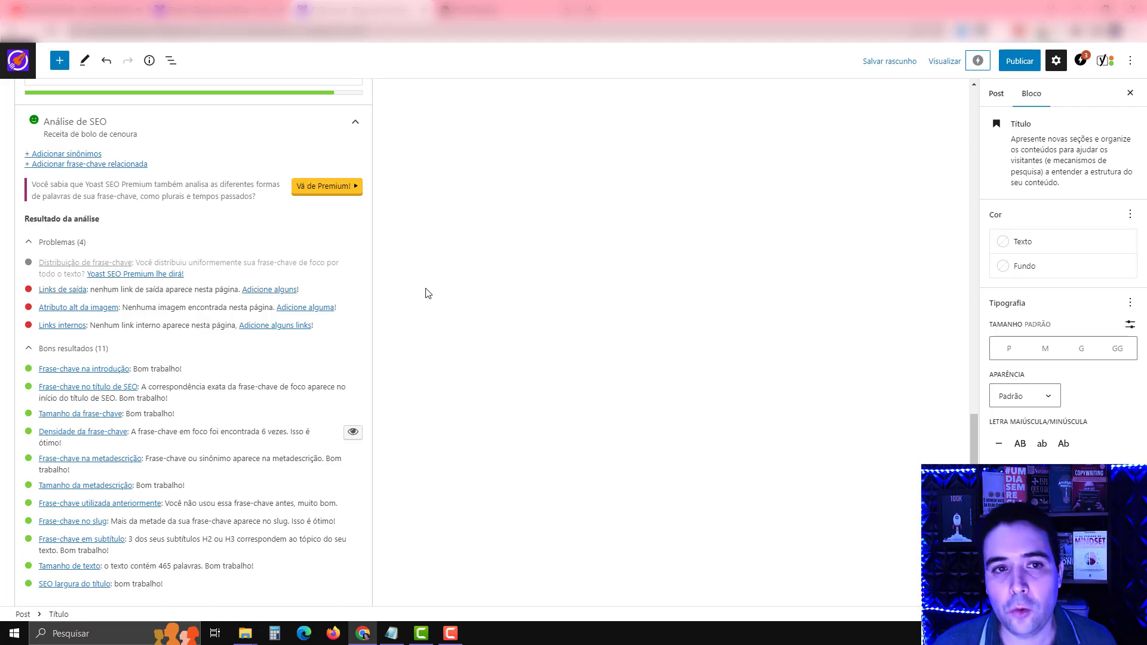
{"action": "scroll", "coordinate": [500, 321], "scroll_direction": "up", "scroll_amount": 5}
{"action": "scroll", "coordinate": [500, 321], "scroll_direction": "up", "scroll_amount": 12}
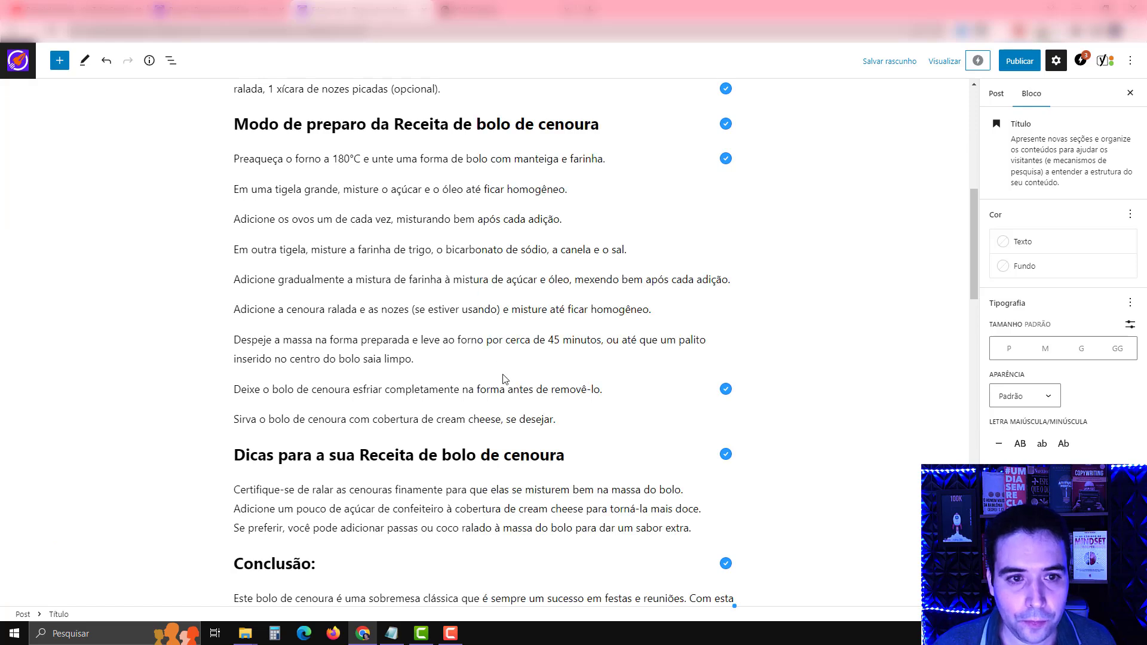
Select "cenoura" in the ingredients paragraph, then open the Wikipédia article "Cenoura" from a "cenoura wikipedia" search and copy its address.
{"action": "scroll", "coordinate": [506, 378], "scroll_direction": "up", "scroll_amount": 4}
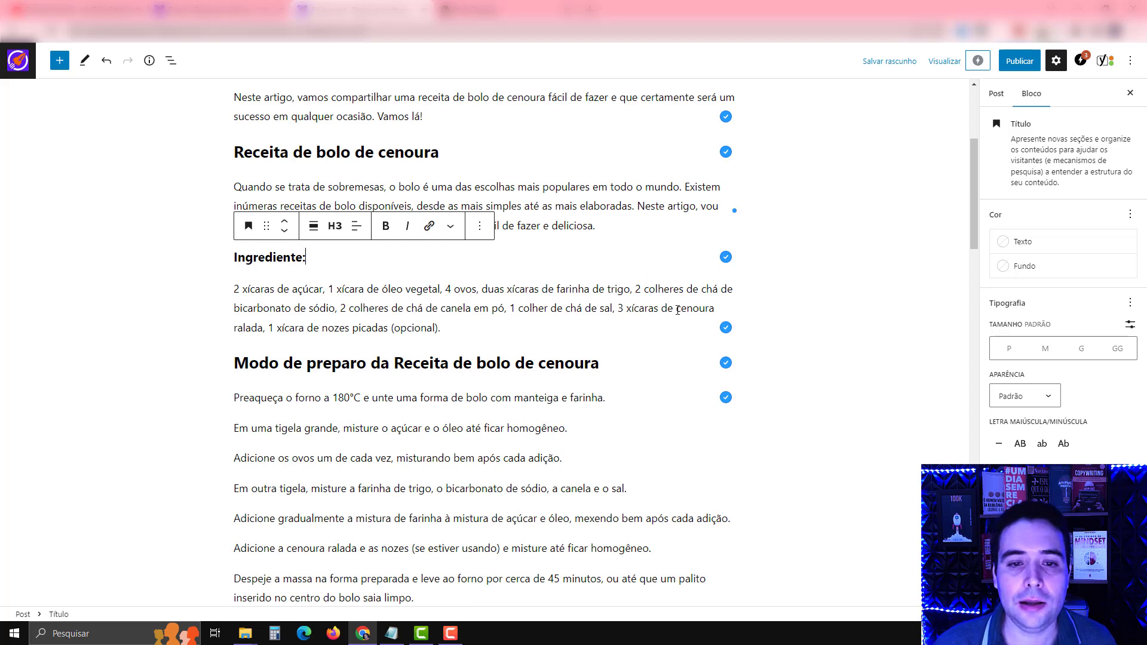
{"action": "left_click_drag", "start_coordinate": [678, 309], "coordinate": [718, 300]}
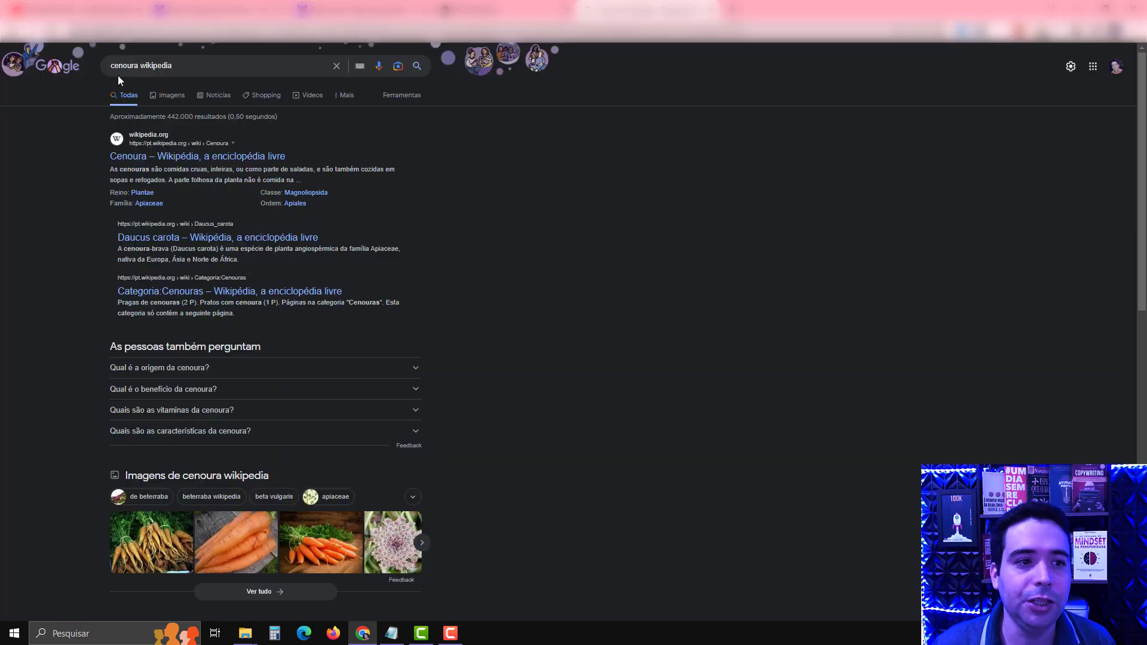
{"action": "left_click", "coordinate": [145, 157]}
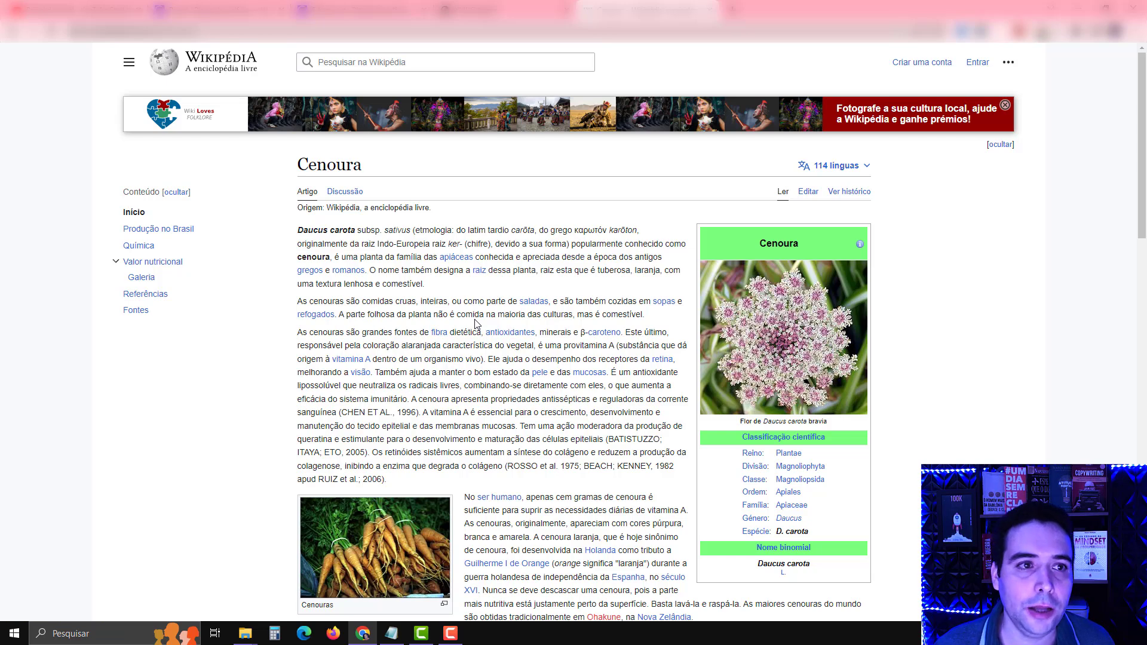
{"action": "left_click", "coordinate": [385, 31]}
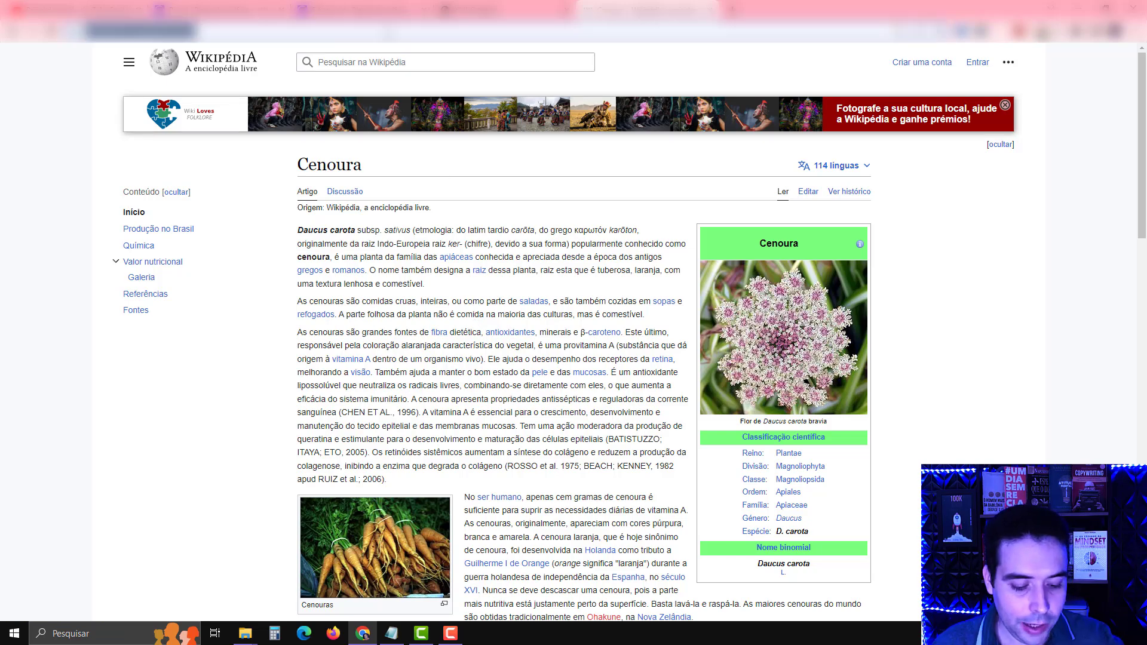
{"action": "left_click", "coordinate": [363, 6]}
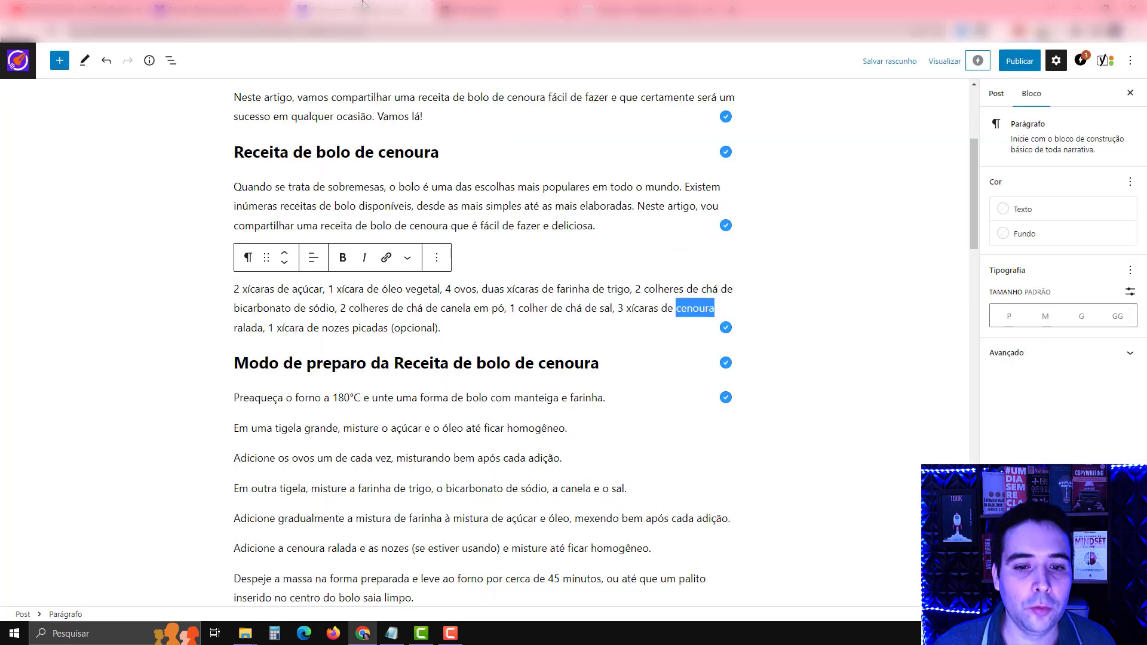
{"action": "left_click", "coordinate": [387, 259]}
{"action": "type", "text": "https://pt.wikipedia.org/wiki/Cenoura"}
{"action": "left_click", "coordinate": [614, 406]}
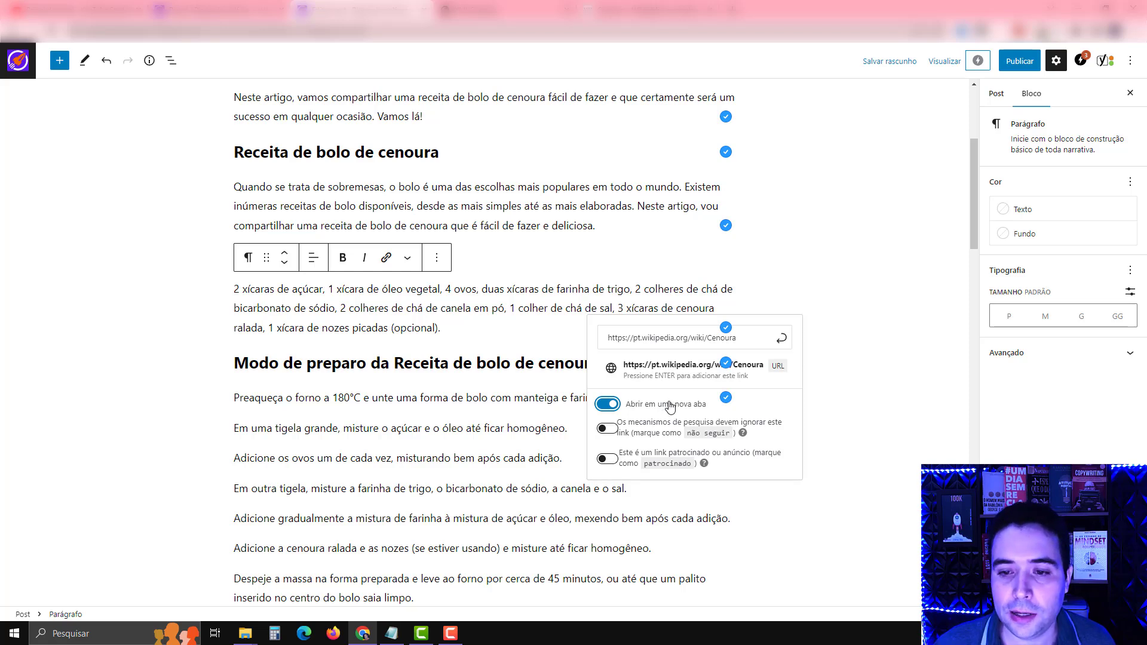
{"action": "left_click", "coordinate": [781, 338]}
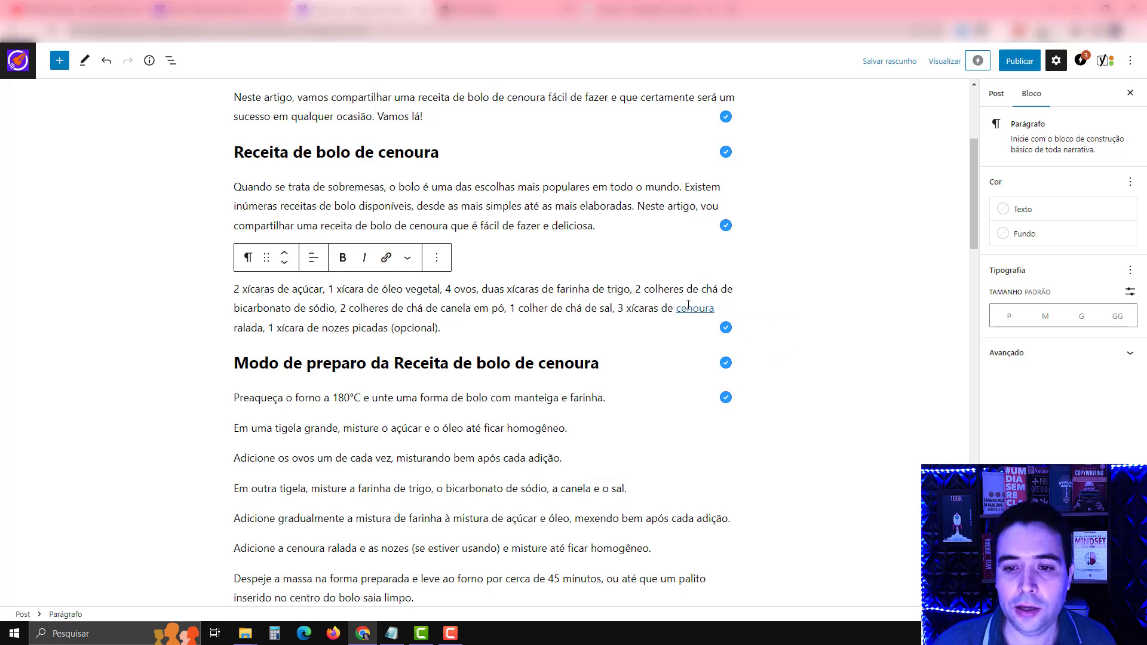
Check the outbound and internal link results in the post's SEO analysis, and return to the recipe text.
{"action": "mouse_move", "coordinate": [513, 387]}
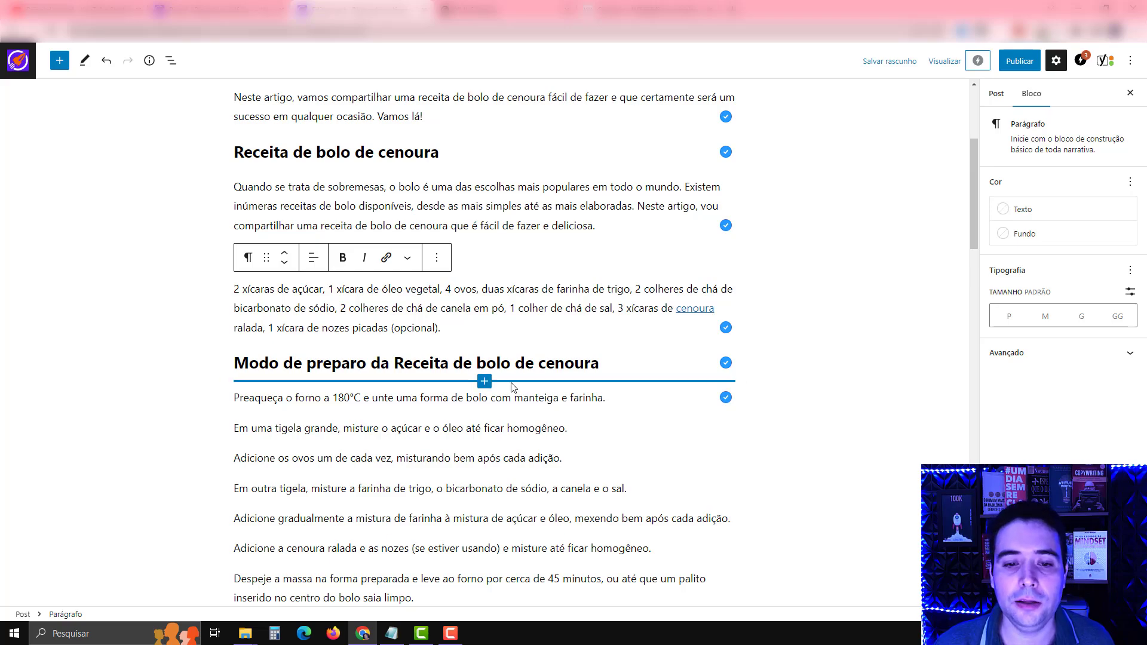
{"action": "scroll", "coordinate": [512, 387], "scroll_direction": "down", "scroll_amount": 15}
{"action": "scroll", "coordinate": [512, 387], "scroll_direction": "down", "scroll_amount": 6}
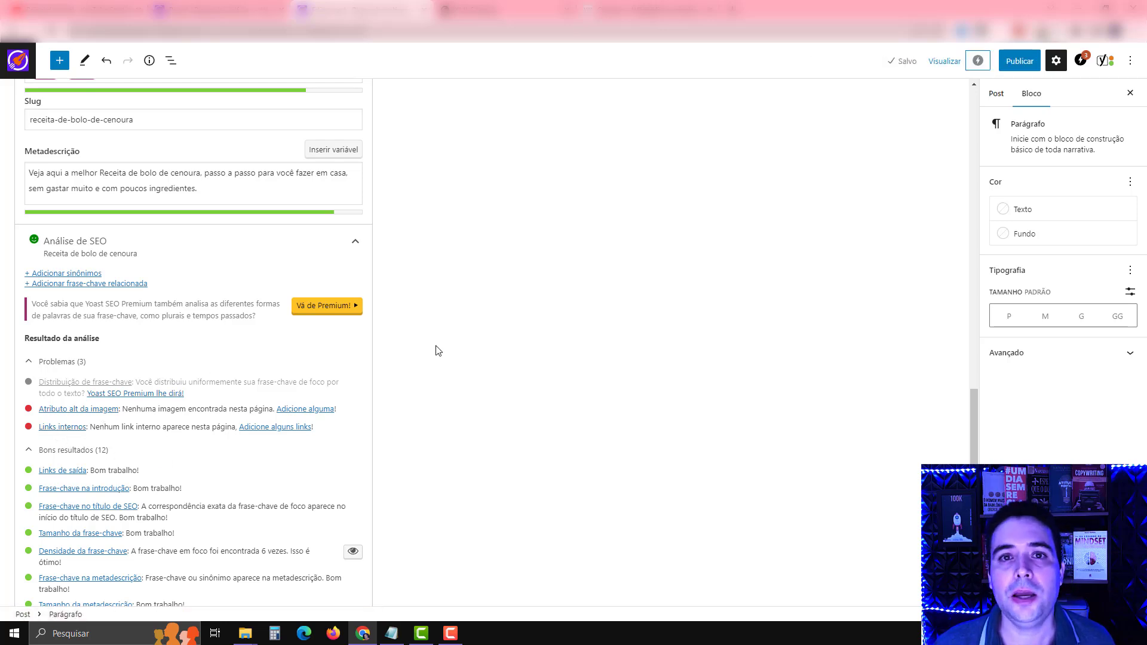
{"action": "scroll", "coordinate": [436, 352], "scroll_direction": "up", "scroll_amount": 2}
{"action": "scroll", "coordinate": [436, 352], "scroll_direction": "up", "scroll_amount": 16}
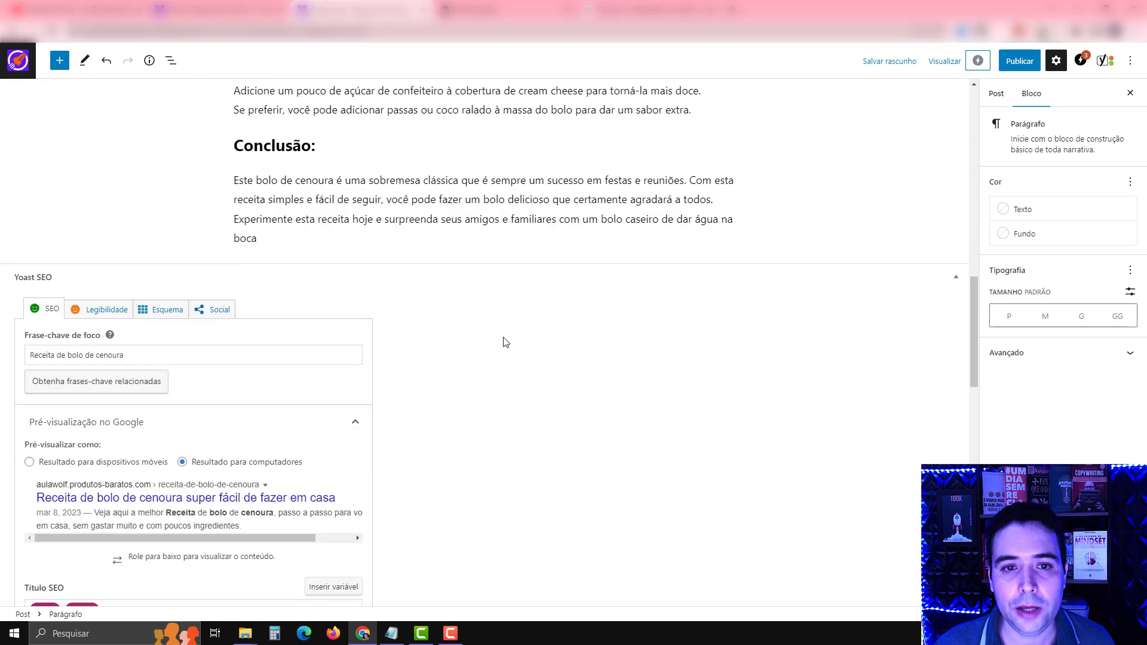
{"action": "scroll", "coordinate": [505, 336], "scroll_direction": "up", "scroll_amount": 1}
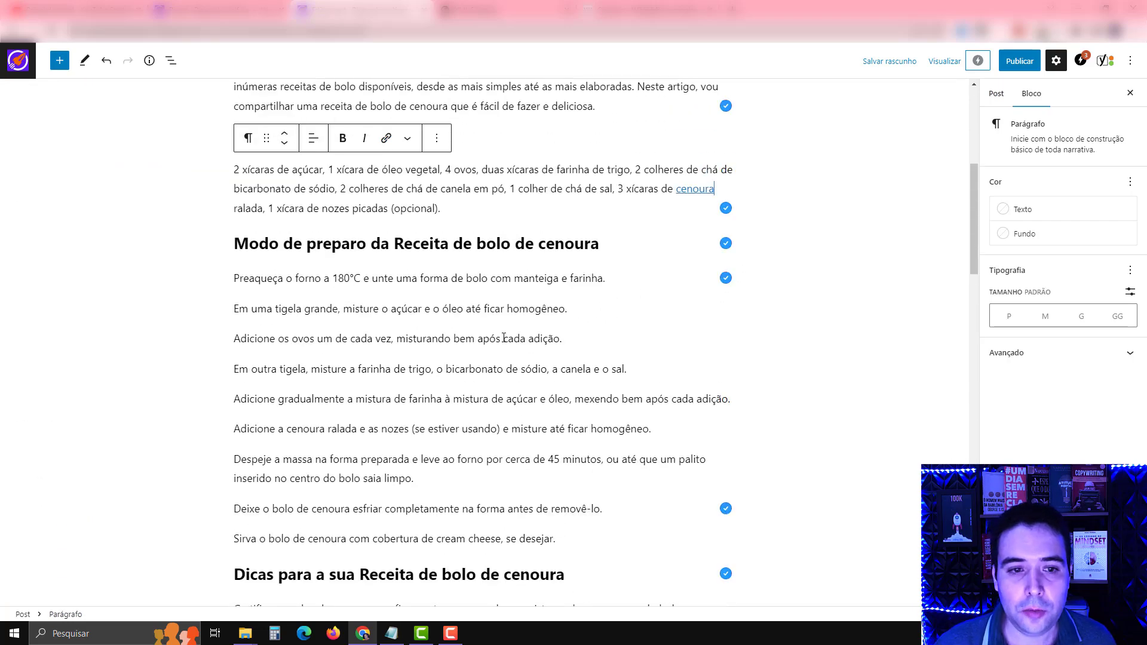
Look through the recipe text for a phrase to link internally, selecting "farinha de trigo" in the ingredients paragraph.
{"action": "mouse_move", "coordinate": [502, 327]}
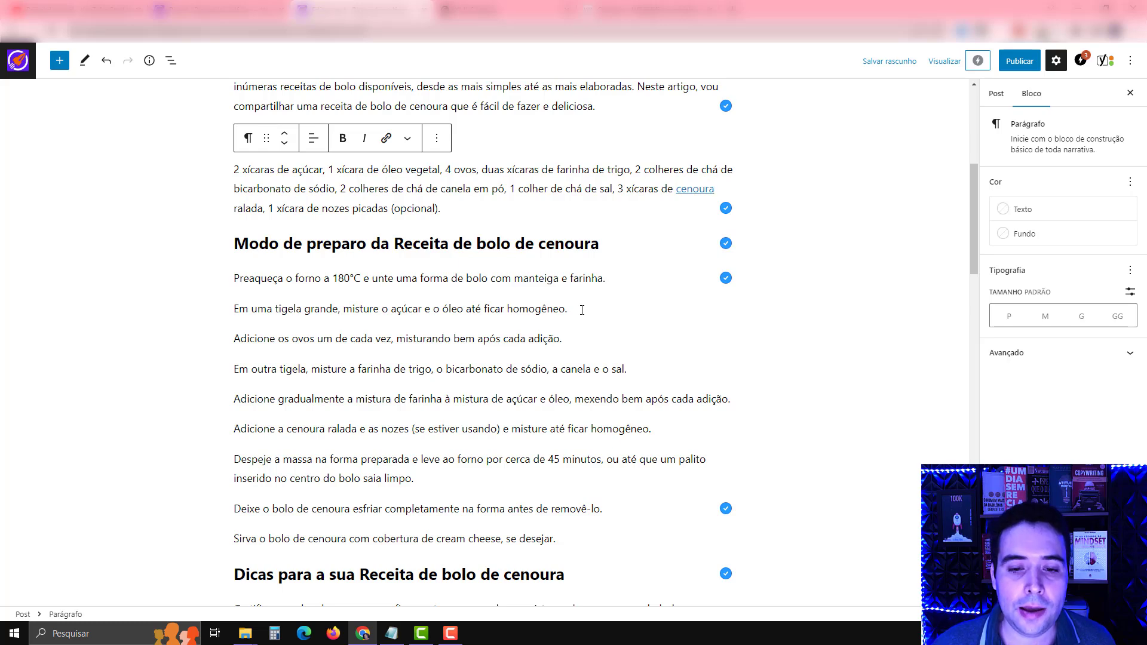
{"action": "scroll", "coordinate": [582, 310], "scroll_direction": "down", "scroll_amount": 1}
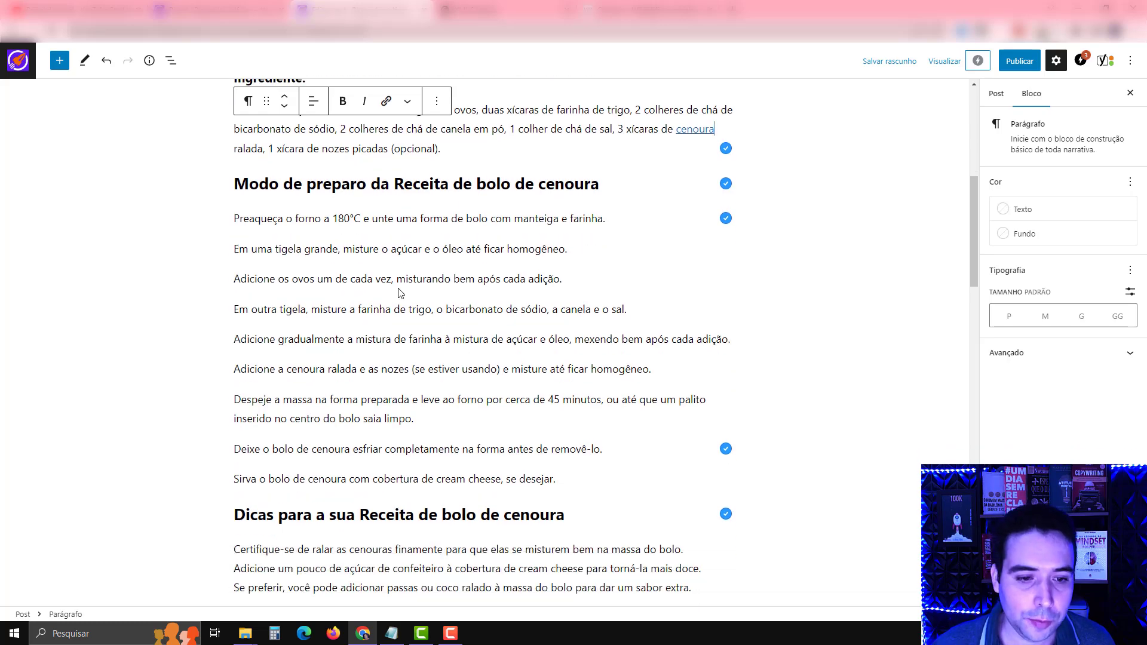
{"action": "scroll", "coordinate": [409, 393], "scroll_direction": "up", "scroll_amount": 1}
{"action": "left_click_drag", "start_coordinate": [556, 169], "coordinate": [628, 172]}
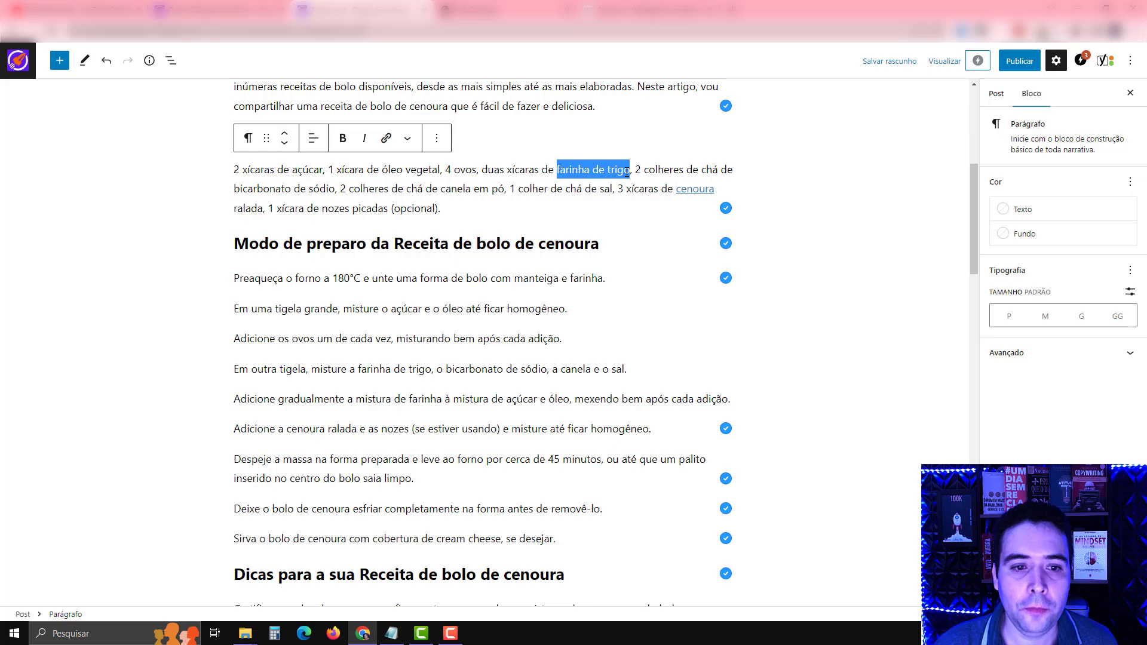
{"action": "scroll", "coordinate": [414, 335], "scroll_direction": "down", "scroll_amount": 1}
{"action": "scroll", "coordinate": [406, 339], "scroll_direction": "down", "scroll_amount": 1}
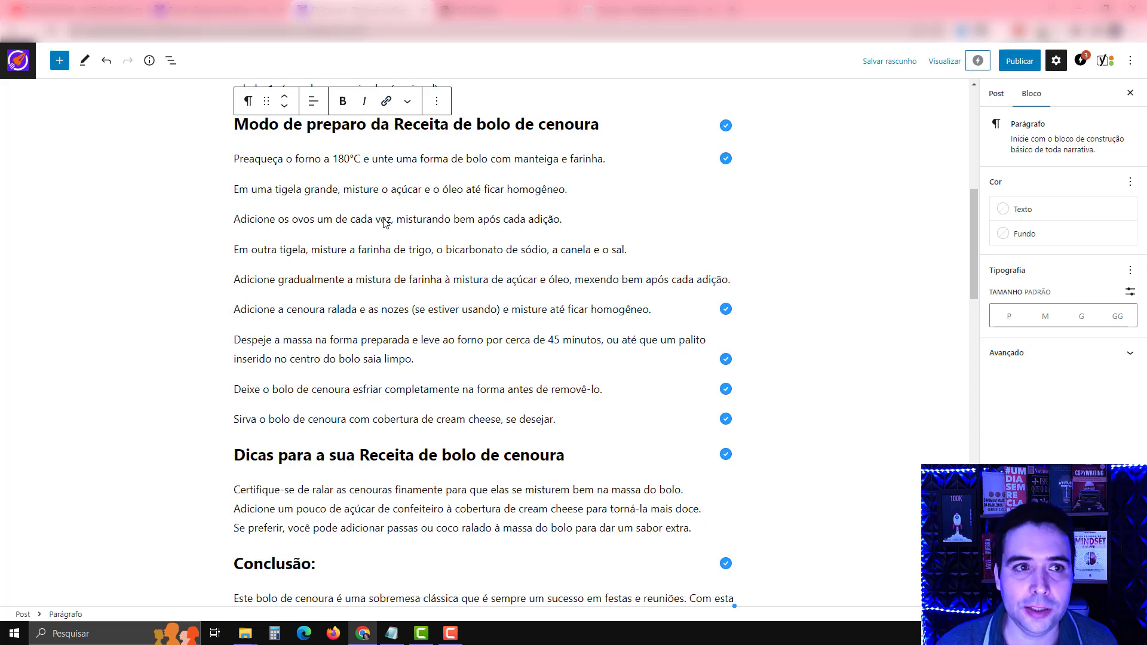
From the WordPress dashboard, open the blog's front page in a new tab, open the "Receita de macarronada" article and copy its address.
{"action": "left_click", "coordinate": [260, 2]}
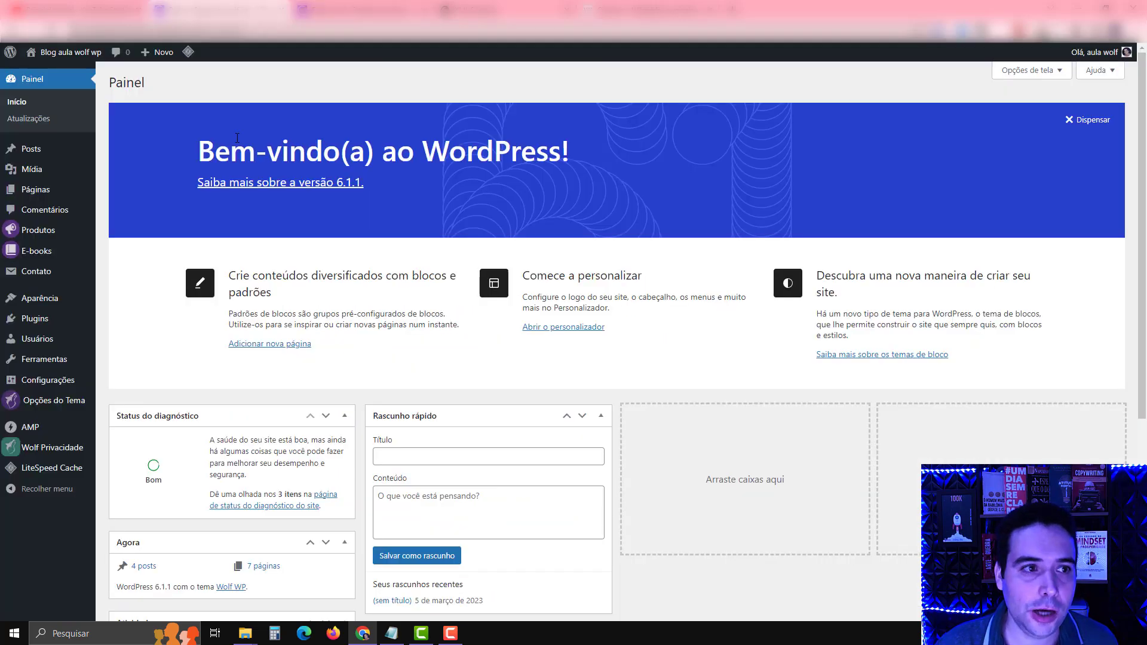
{"action": "right_click", "coordinate": [55, 73]}
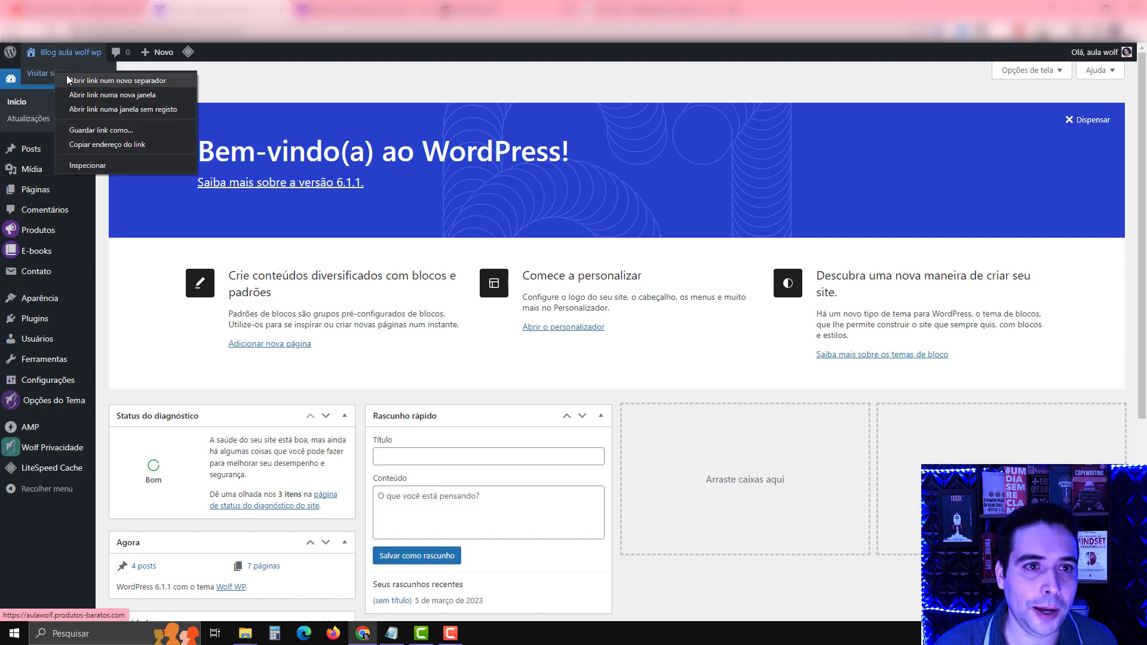
{"action": "left_click", "coordinate": [66, 75]}
{"action": "left_click", "coordinate": [346, 9]}
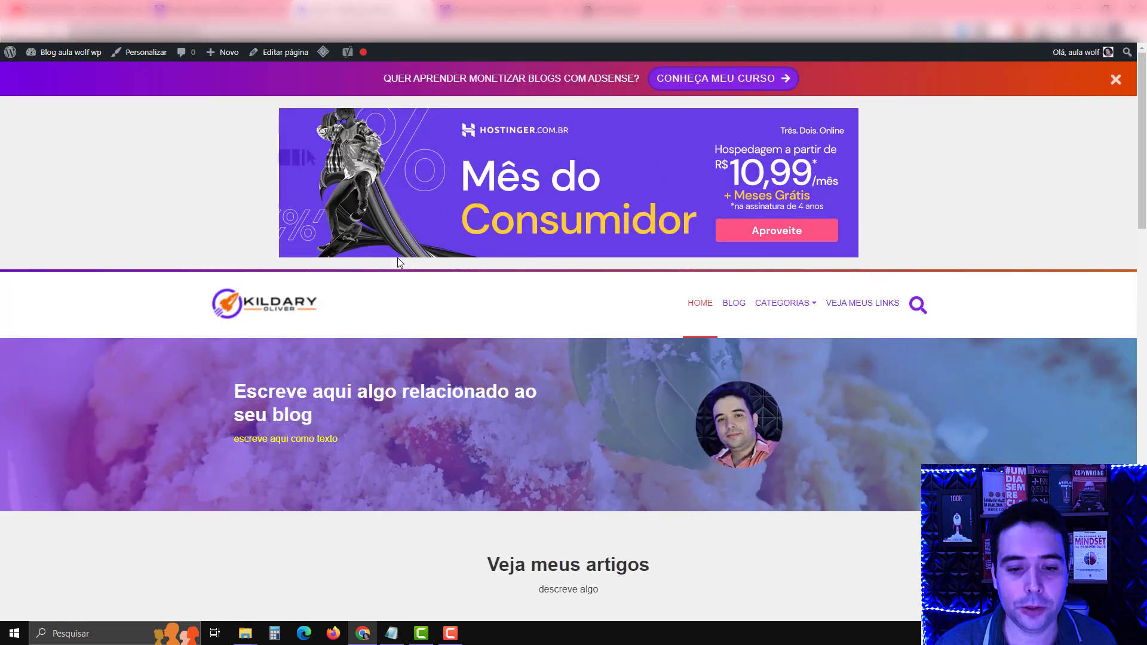
{"action": "scroll", "coordinate": [399, 263], "scroll_direction": "down", "scroll_amount": 7}
{"action": "left_click", "coordinate": [324, 315]}
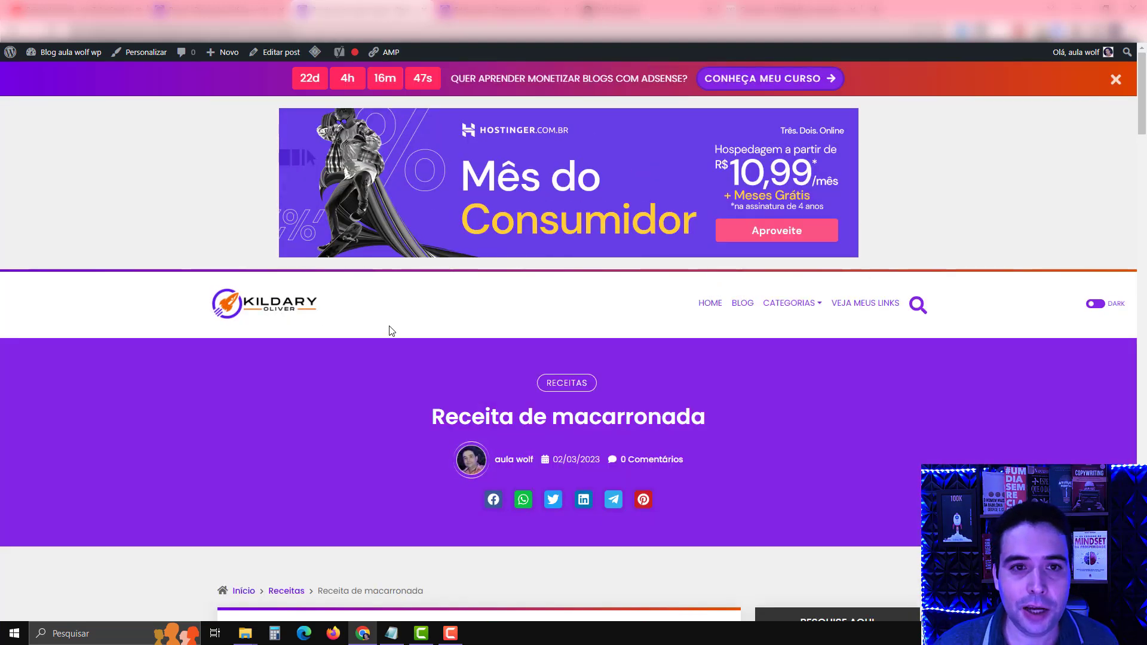
{"action": "left_click", "coordinate": [518, 33]}
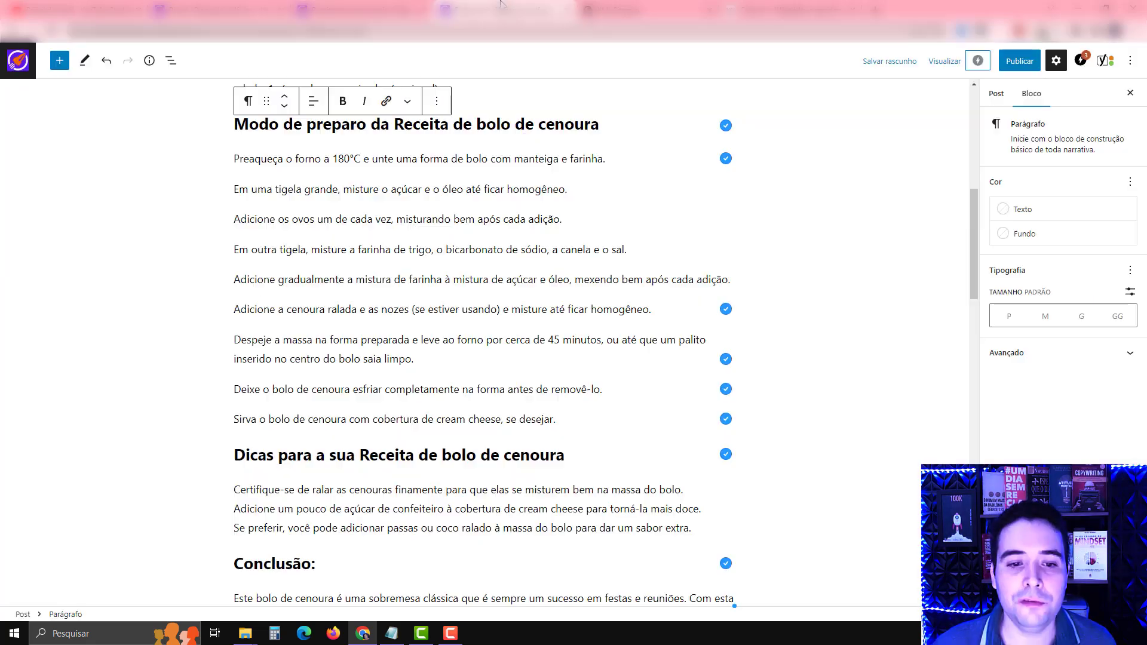
{"action": "left_click", "coordinate": [503, 8]}
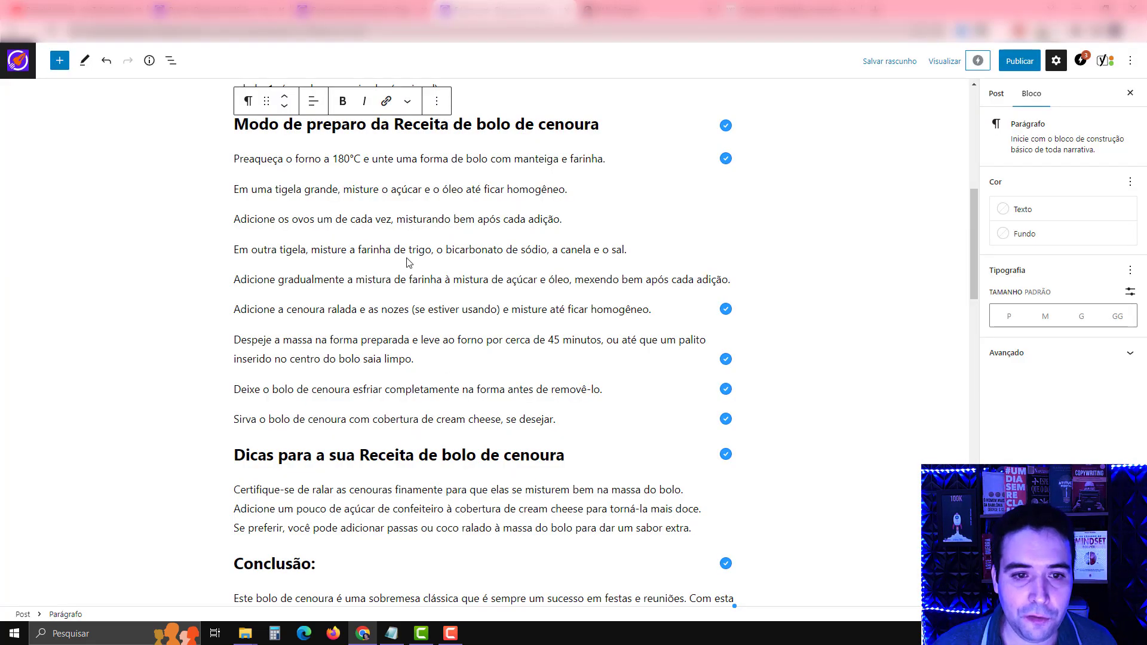
{"action": "left_click_drag", "start_coordinate": [431, 249], "coordinate": [357, 249]}
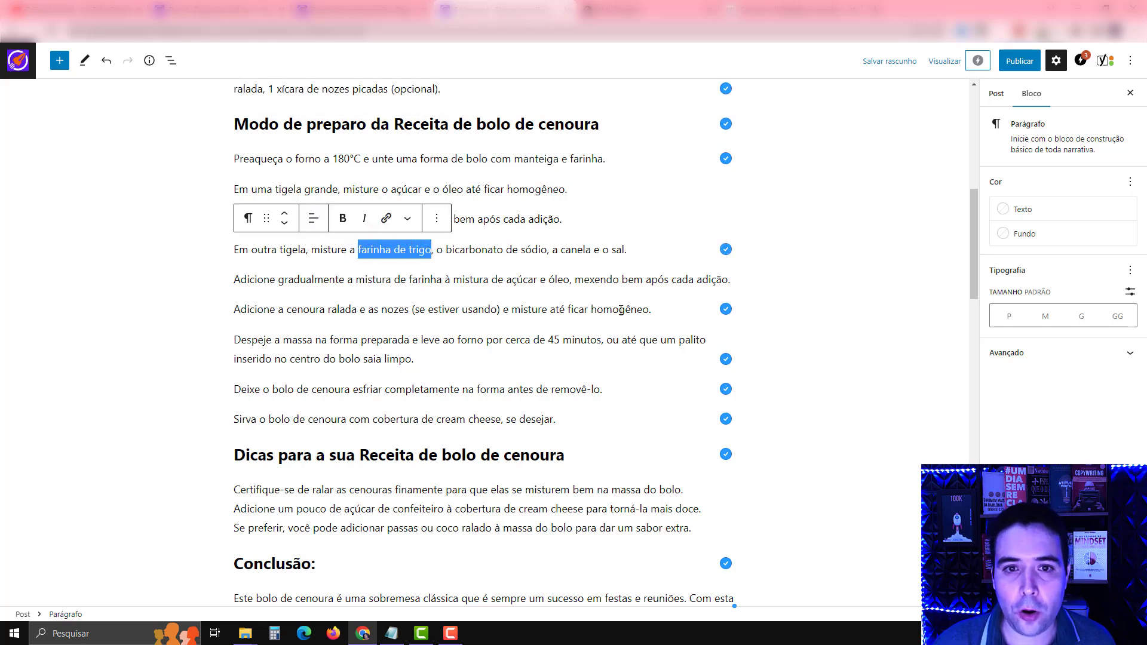
{"action": "scroll", "coordinate": [651, 299], "scroll_direction": "up", "scroll_amount": 3}
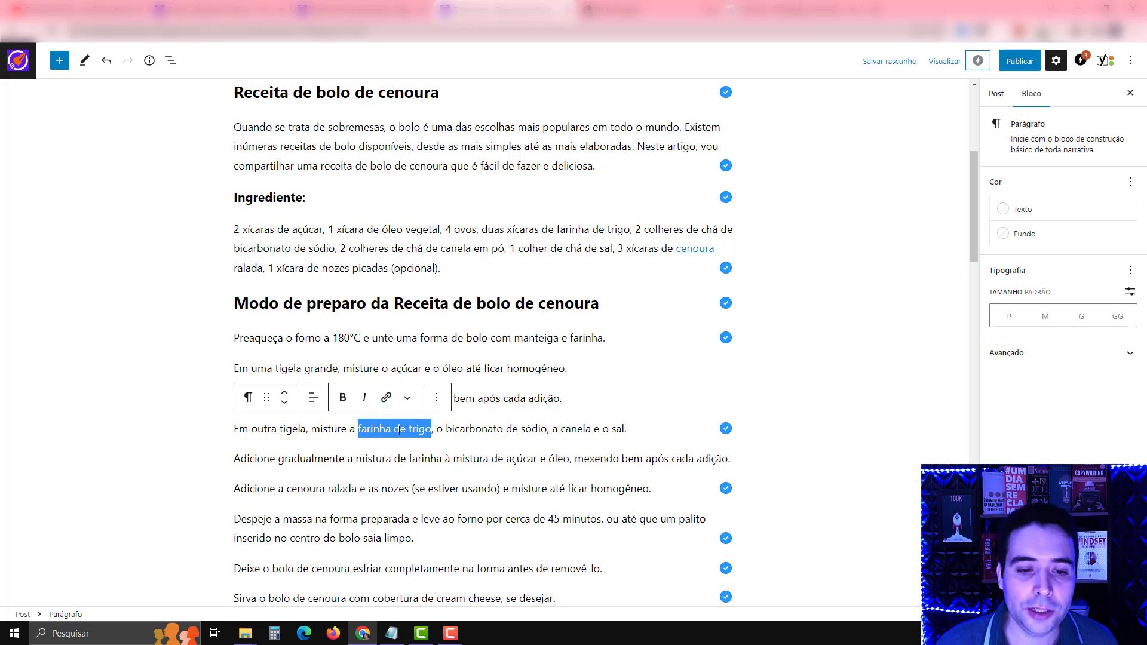
{"action": "left_click", "coordinate": [387, 399]}
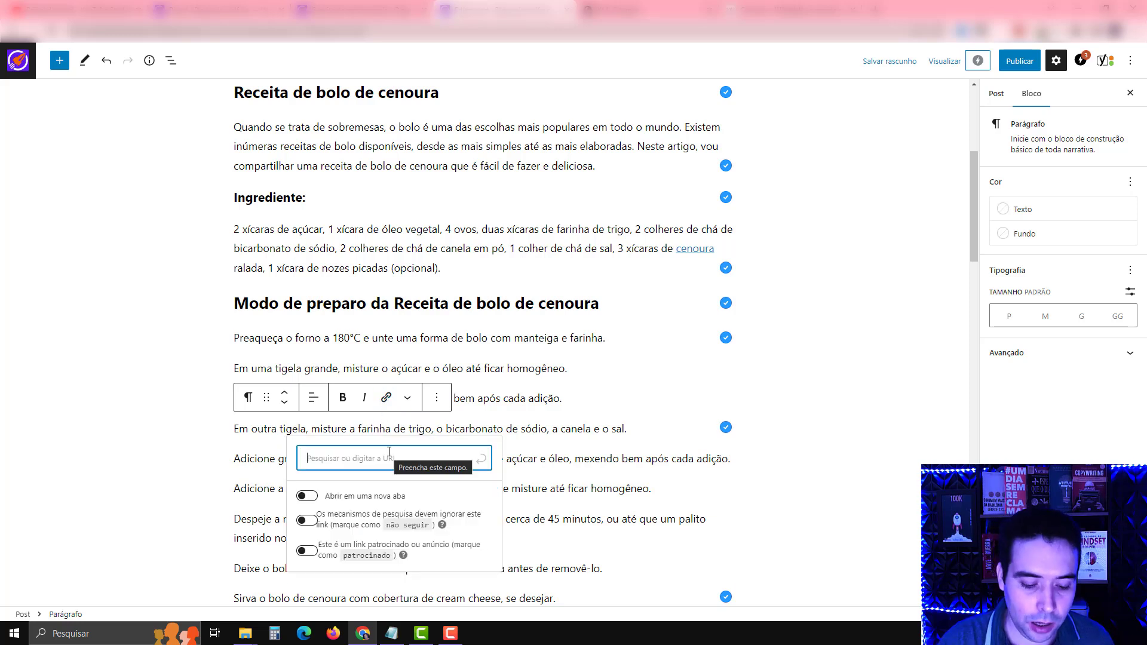
{"action": "type", "text": "https://aulawolf.produtos-baratos.com/receita-de-macarronada/"}
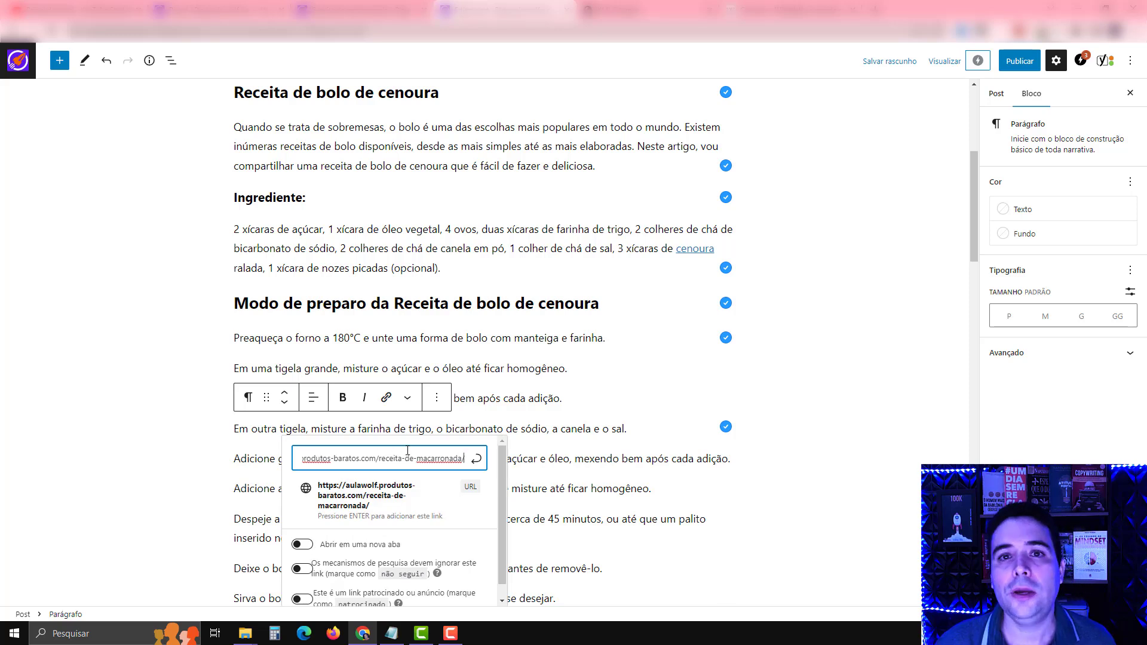
{"action": "left_click", "coordinate": [476, 458]}
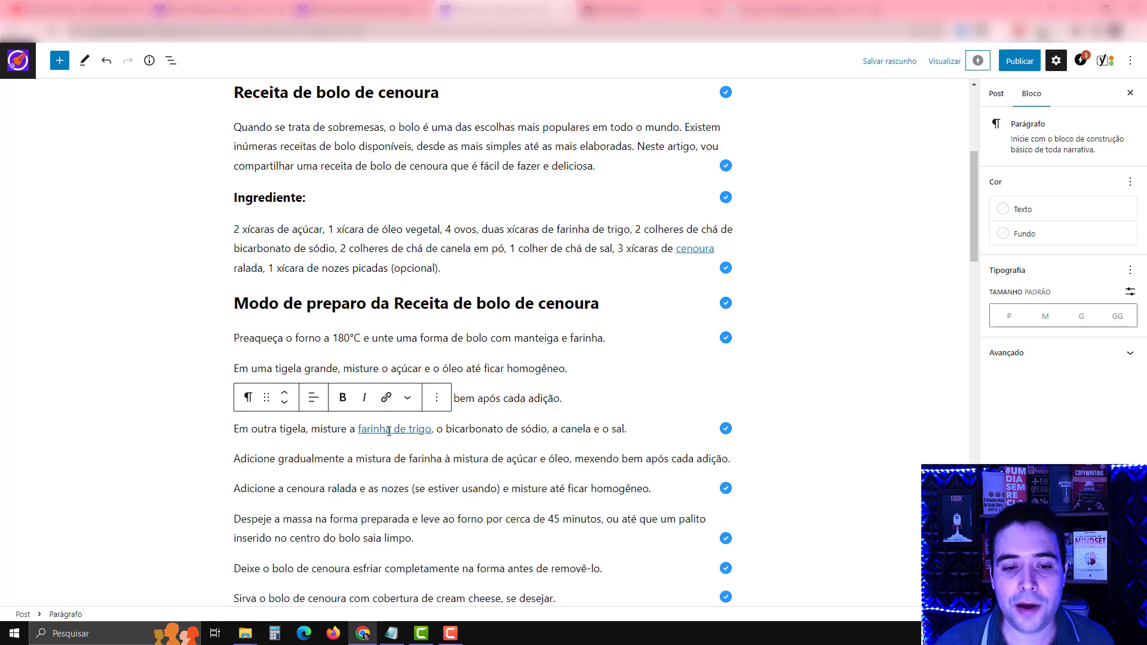
{"action": "left_click", "coordinate": [455, 427]}
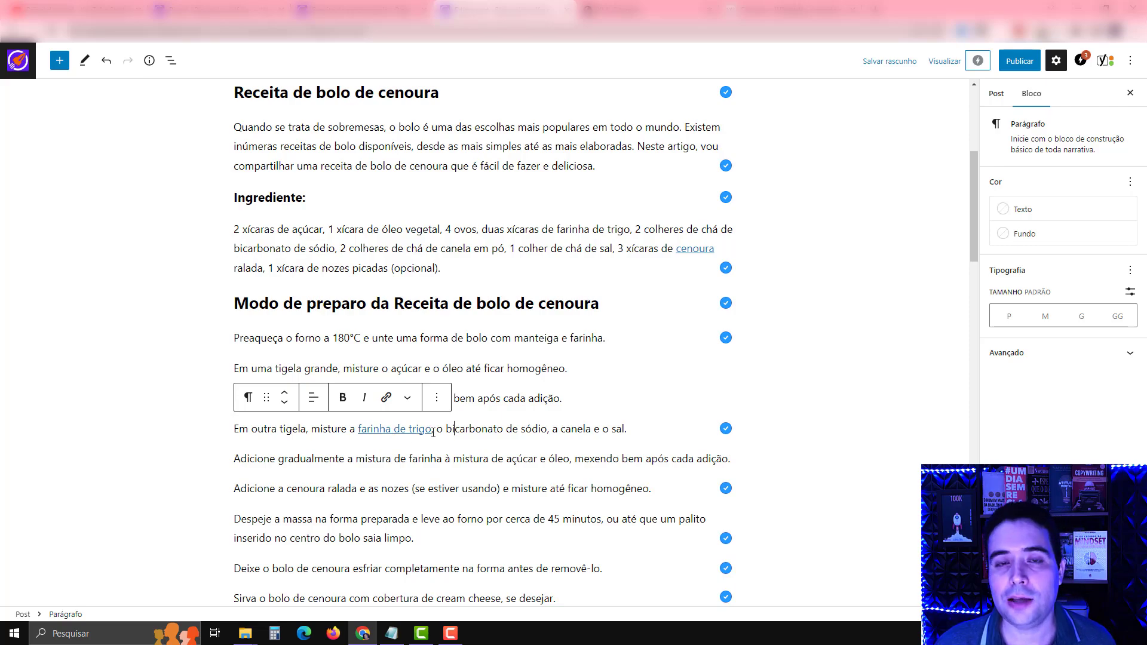
Examine the internal link and image alt attribute results in the SEO analysis, and review the post's text for image placement.
{"action": "scroll", "coordinate": [432, 435], "scroll_direction": "down", "scroll_amount": 20}
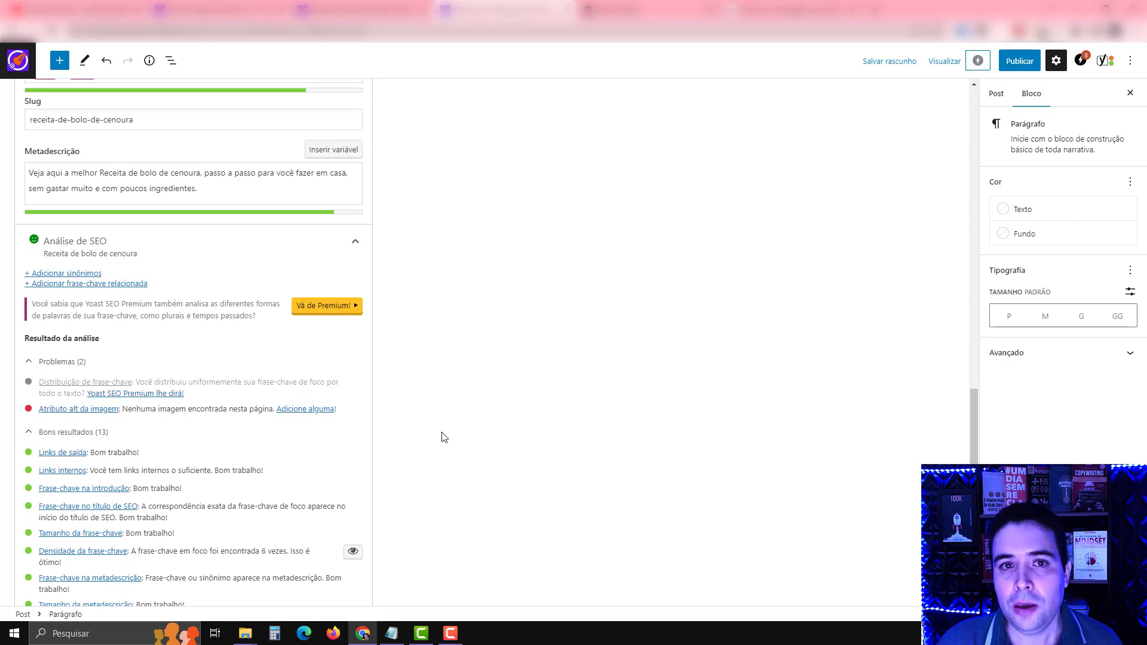
{"action": "scroll", "coordinate": [545, 435], "scroll_direction": "up", "scroll_amount": 20}
{"action": "scroll", "coordinate": [548, 431], "scroll_direction": "up", "scroll_amount": 8}
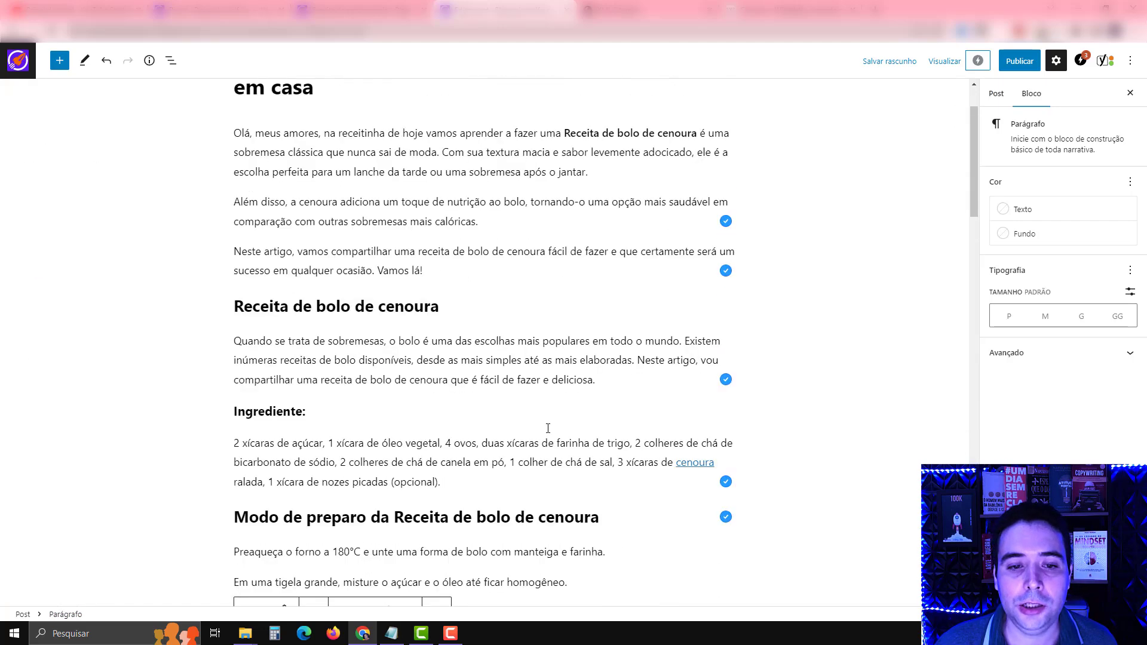
{"action": "scroll", "coordinate": [548, 428], "scroll_direction": "down", "scroll_amount": 2}
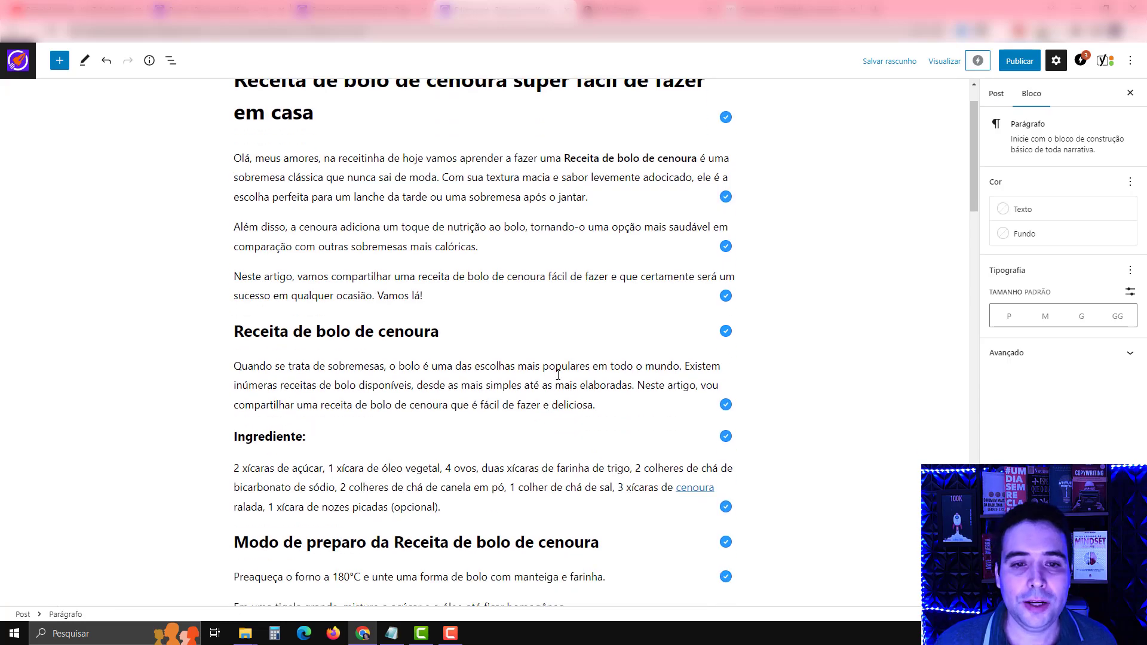
{"action": "scroll", "coordinate": [577, 348], "scroll_direction": "down", "scroll_amount": 7}
{"action": "scroll", "coordinate": [579, 348], "scroll_direction": "down", "scroll_amount": 5}
{"action": "scroll", "coordinate": [578, 349], "scroll_direction": "up", "scroll_amount": 13}
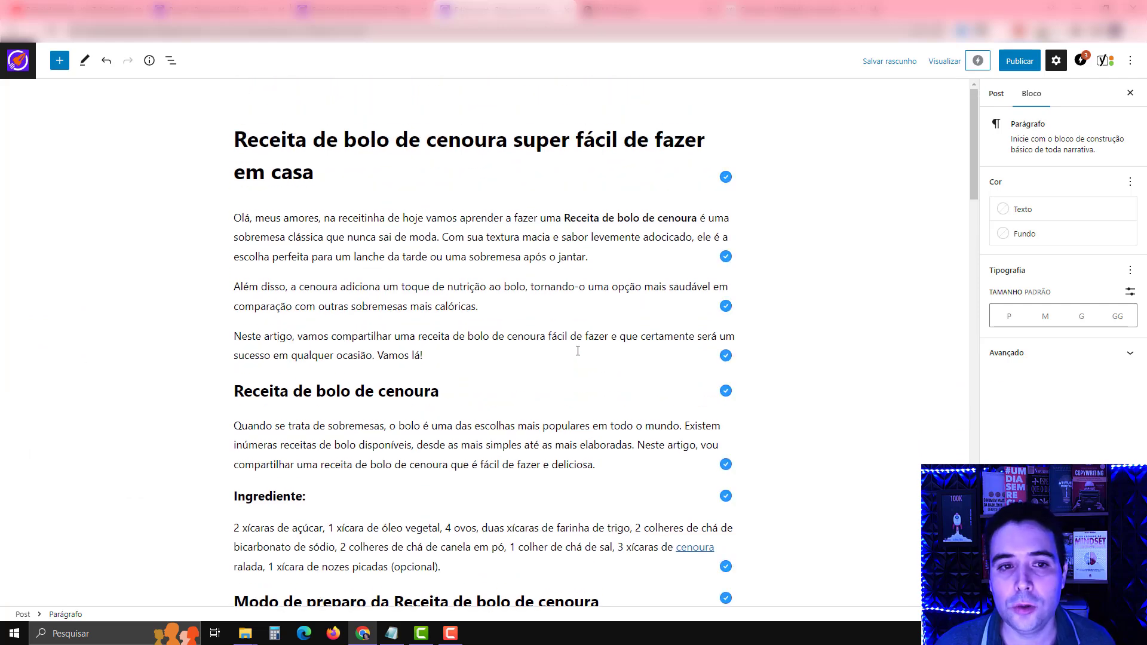
{"action": "scroll", "coordinate": [577, 351], "scroll_direction": "down", "scroll_amount": 1}
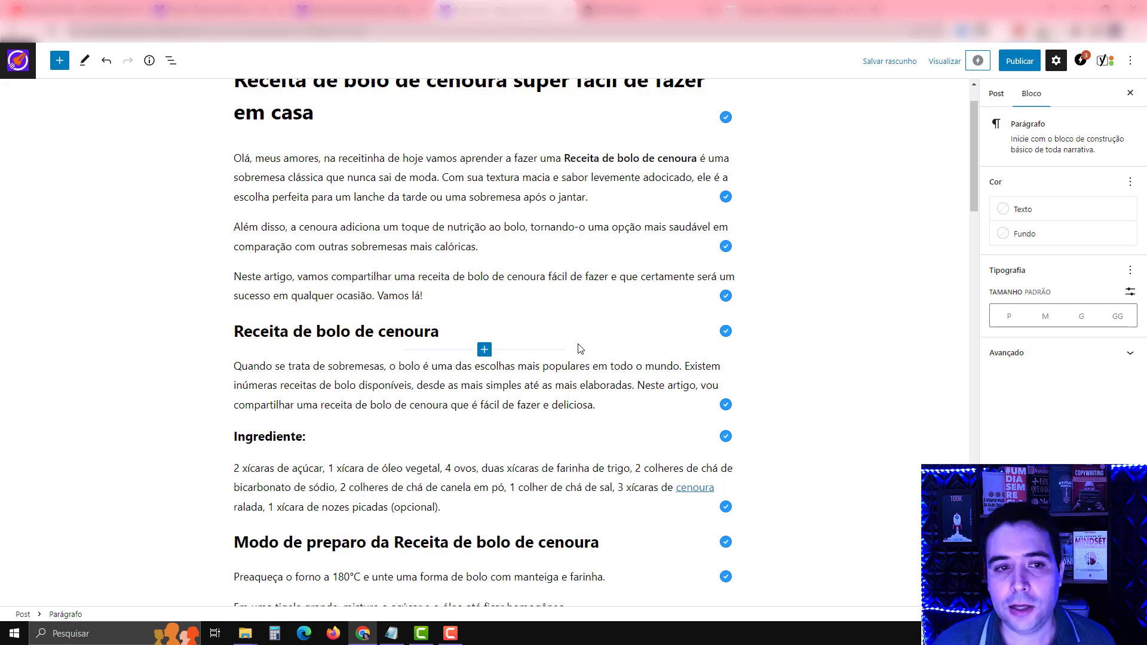
{"action": "scroll", "coordinate": [578, 349], "scroll_direction": "down", "scroll_amount": 3}
{"action": "scroll", "coordinate": [578, 345], "scroll_direction": "up", "scroll_amount": 1}
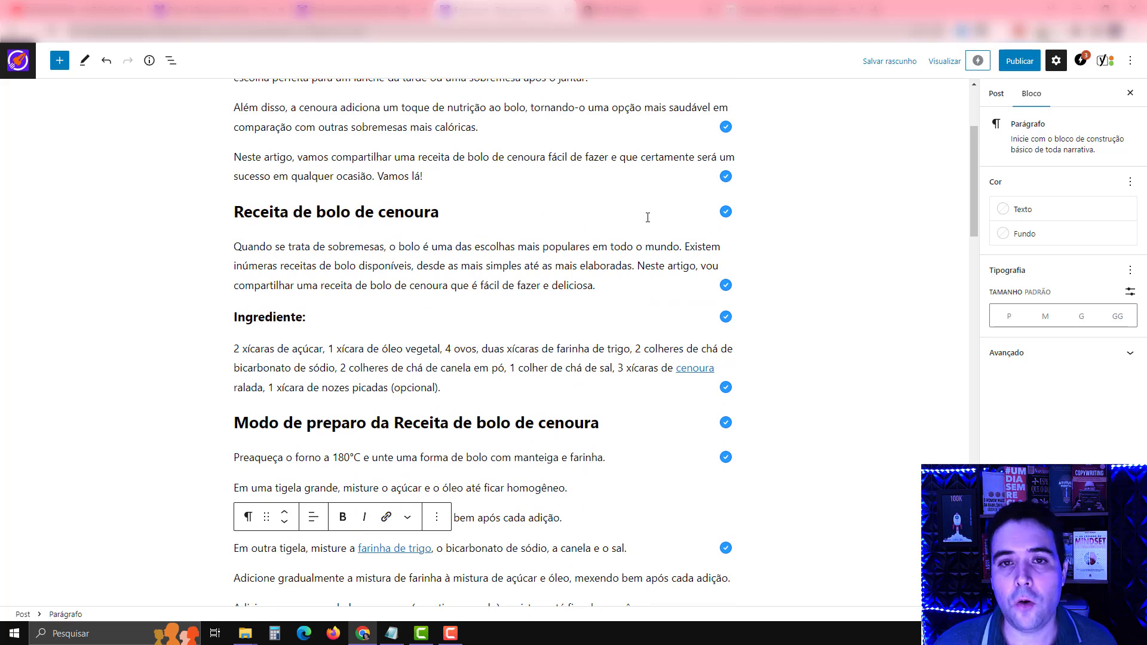
Switch to Pexels, search for "bolo de cenoura" and browse the photos for a suitable post image.
{"action": "key", "text": "ctrl+Tab"}
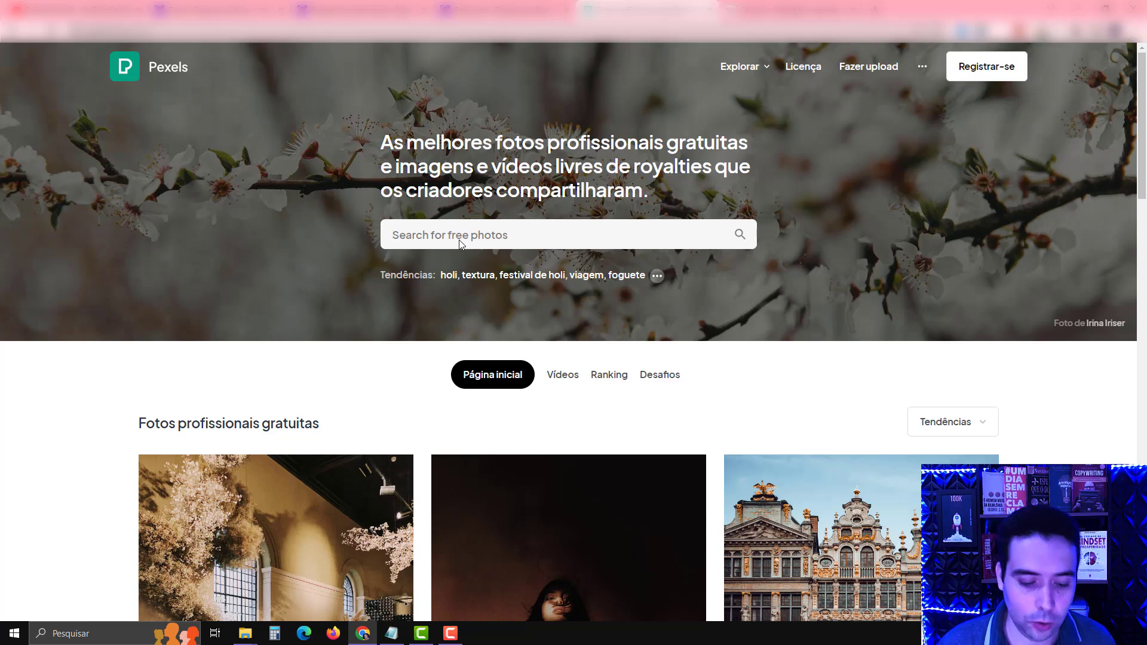
{"action": "type", "text": "bolo de cenoura"}
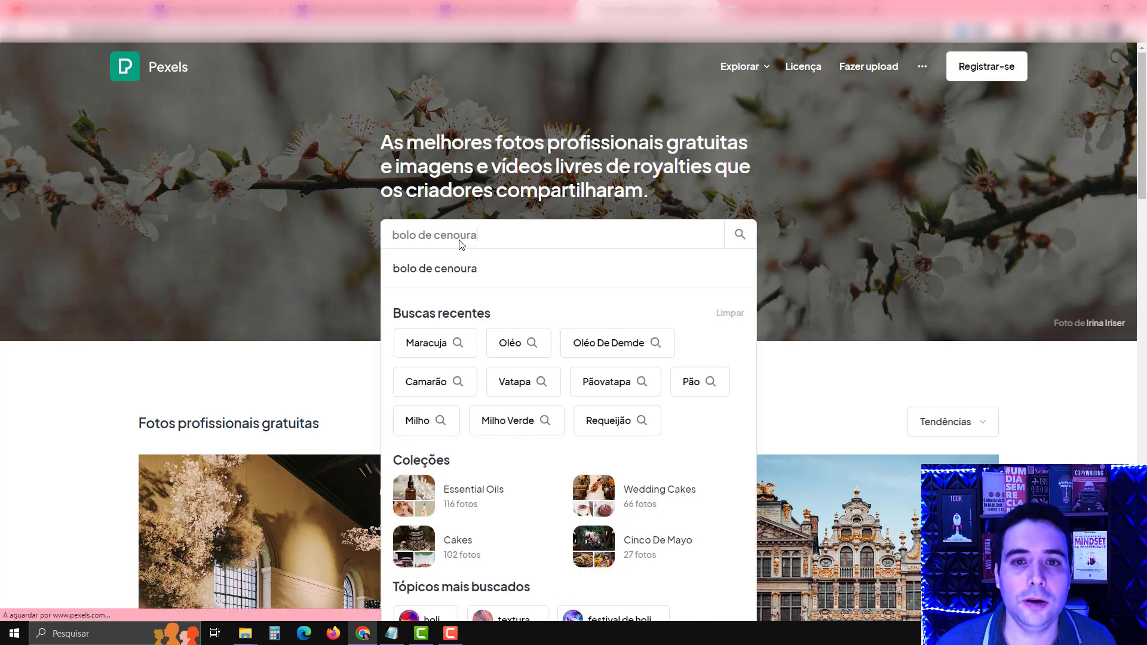
{"action": "key", "text": "Return"}
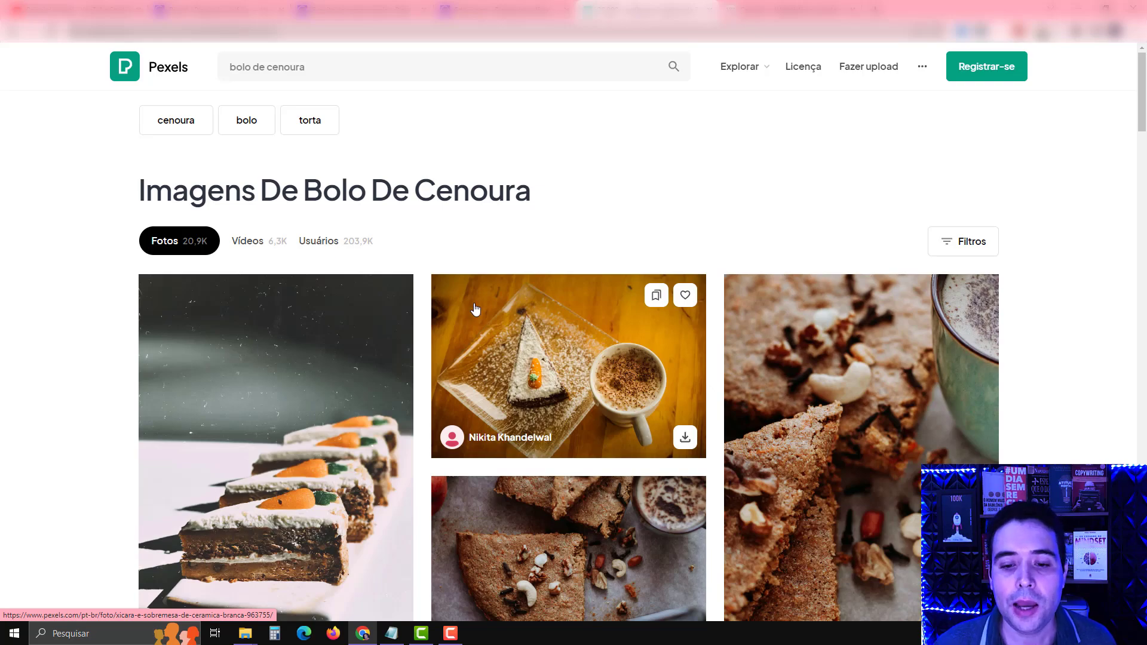
{"action": "scroll", "coordinate": [459, 311], "scroll_direction": "down", "scroll_amount": 10}
{"action": "scroll", "coordinate": [558, 287], "scroll_direction": "down", "scroll_amount": 15}
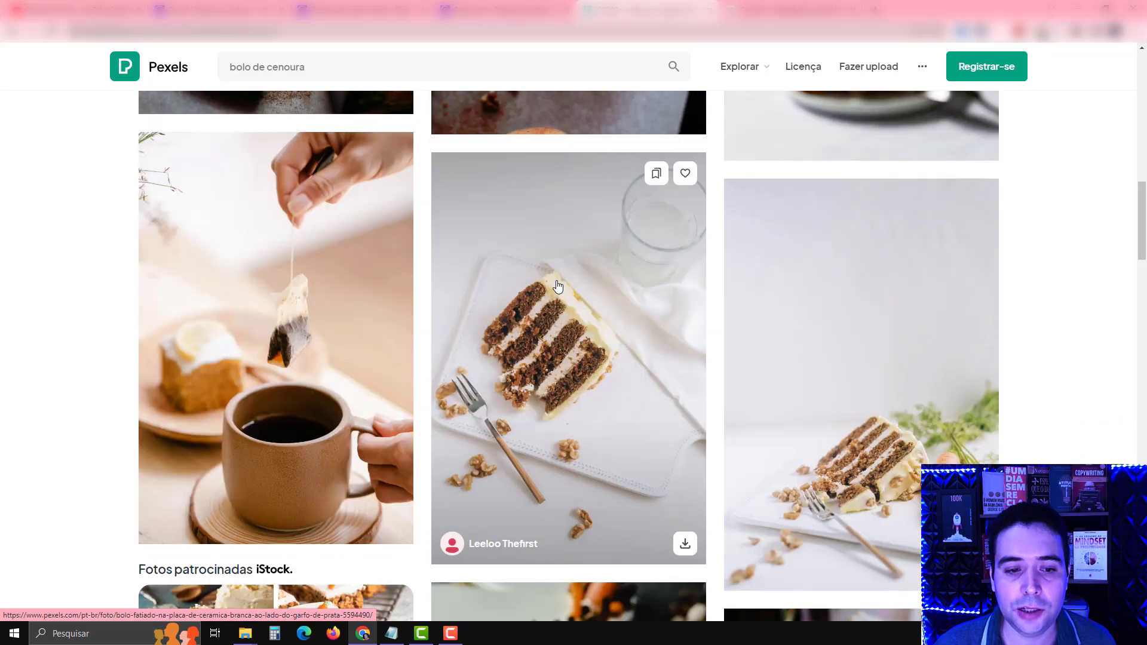
{"action": "scroll", "coordinate": [558, 287], "scroll_direction": "down", "scroll_amount": 1}
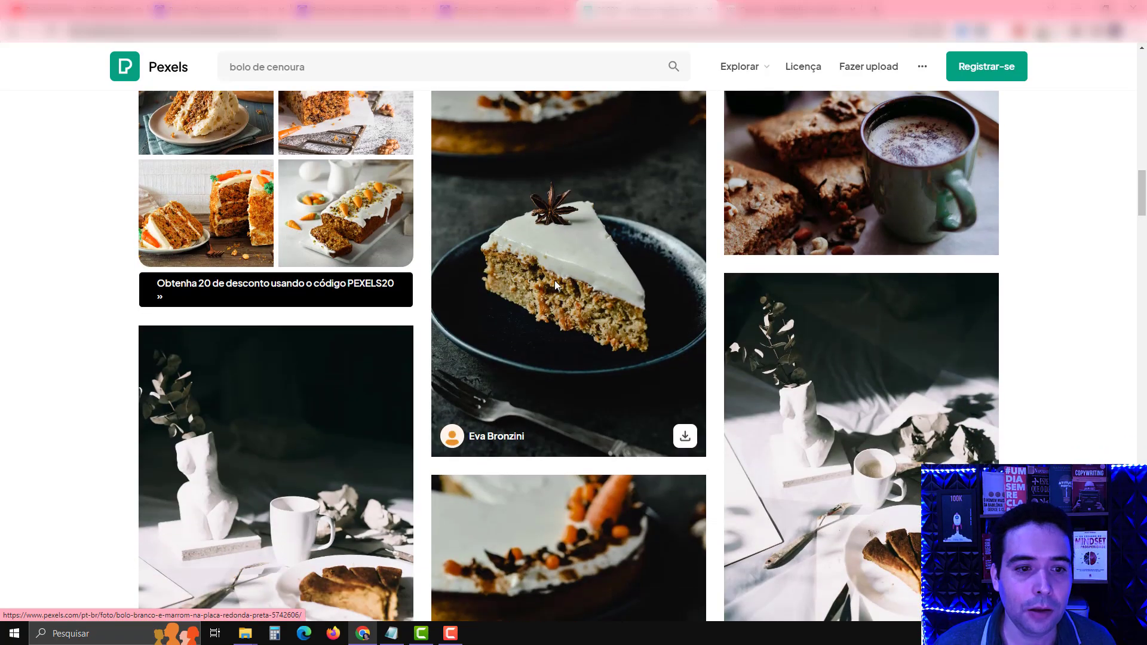
{"action": "scroll", "coordinate": [635, 235], "scroll_direction": "down", "scroll_amount": 3}
{"action": "scroll", "coordinate": [635, 232], "scroll_direction": "down", "scroll_amount": 3}
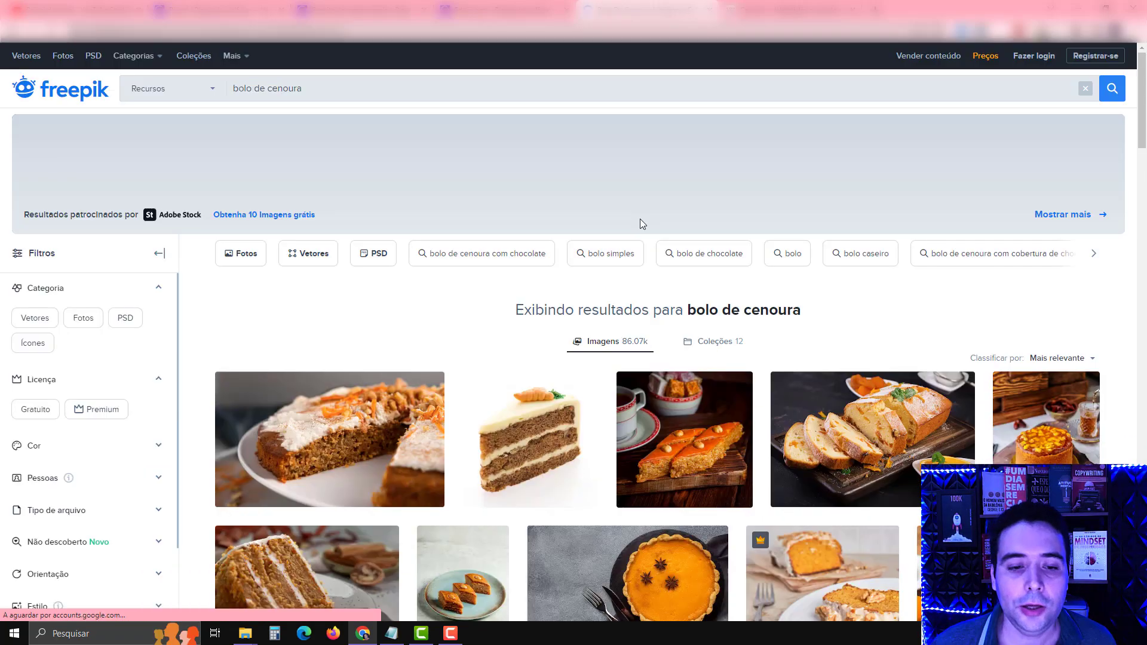
Browse the Freepik results for "bolo de cenoura" and download the free photo "sobremesa deliciosa e saudável com cenoura".
{"action": "scroll", "coordinate": [640, 221], "scroll_direction": "down", "scroll_amount": 3}
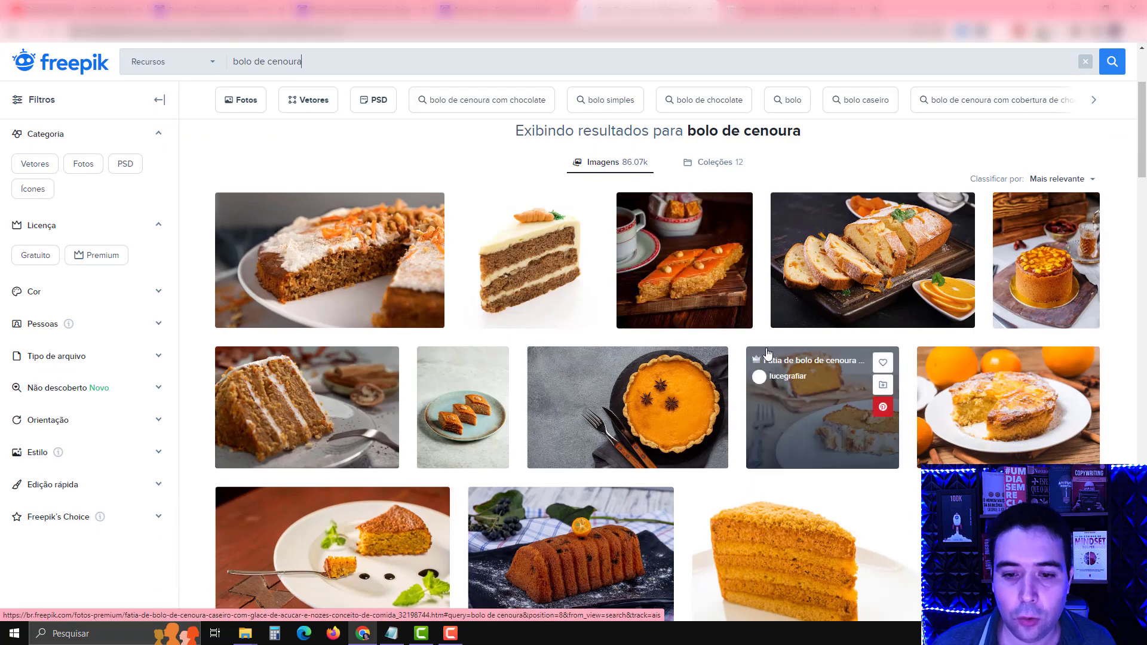
{"action": "scroll", "coordinate": [717, 273], "scroll_direction": "down", "scroll_amount": 3}
{"action": "scroll", "coordinate": [717, 273], "scroll_direction": "down", "scroll_amount": 7}
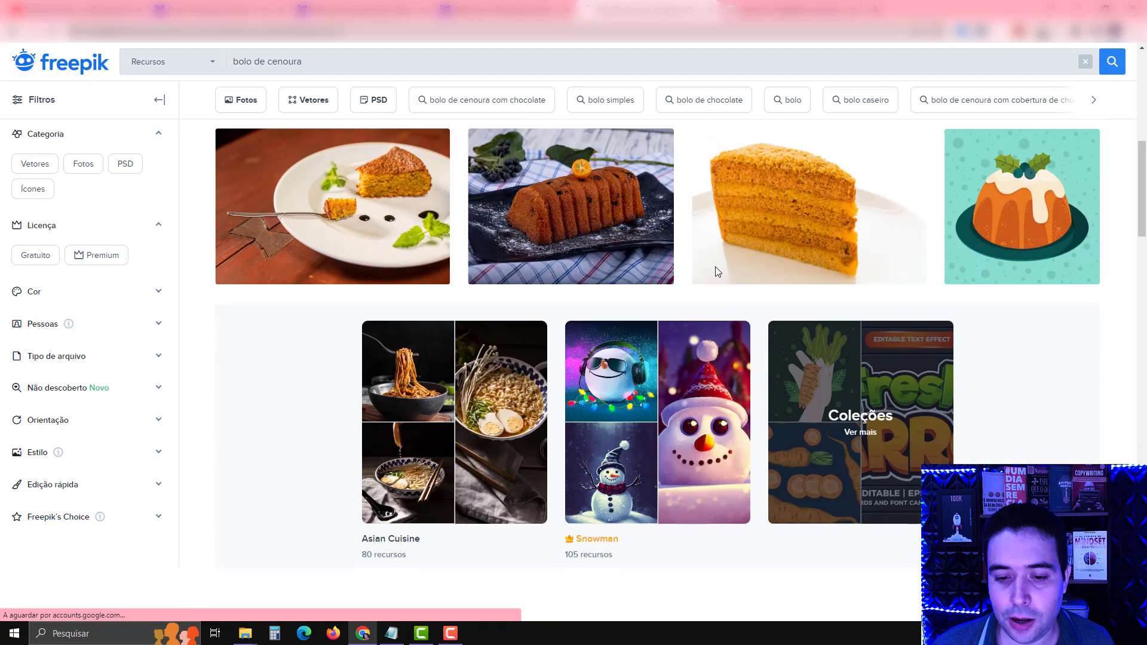
{"action": "scroll", "coordinate": [535, 318], "scroll_direction": "down", "scroll_amount": 1}
{"action": "scroll", "coordinate": [542, 316], "scroll_direction": "down", "scroll_amount": 2}
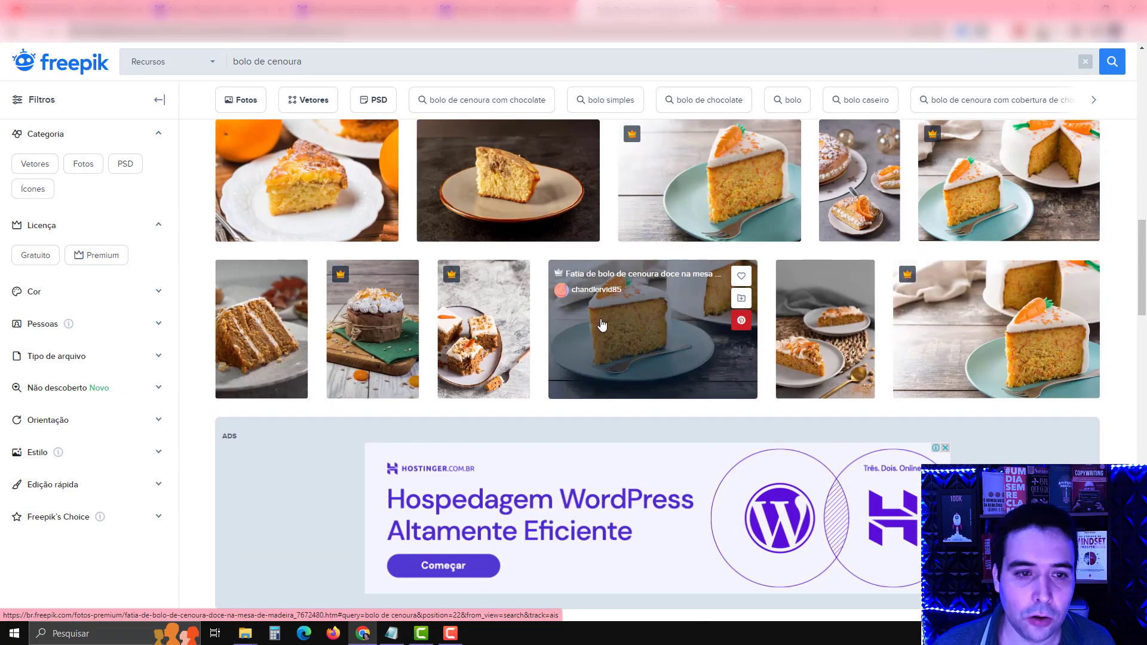
{"action": "scroll", "coordinate": [640, 295], "scroll_direction": "up", "scroll_amount": 12}
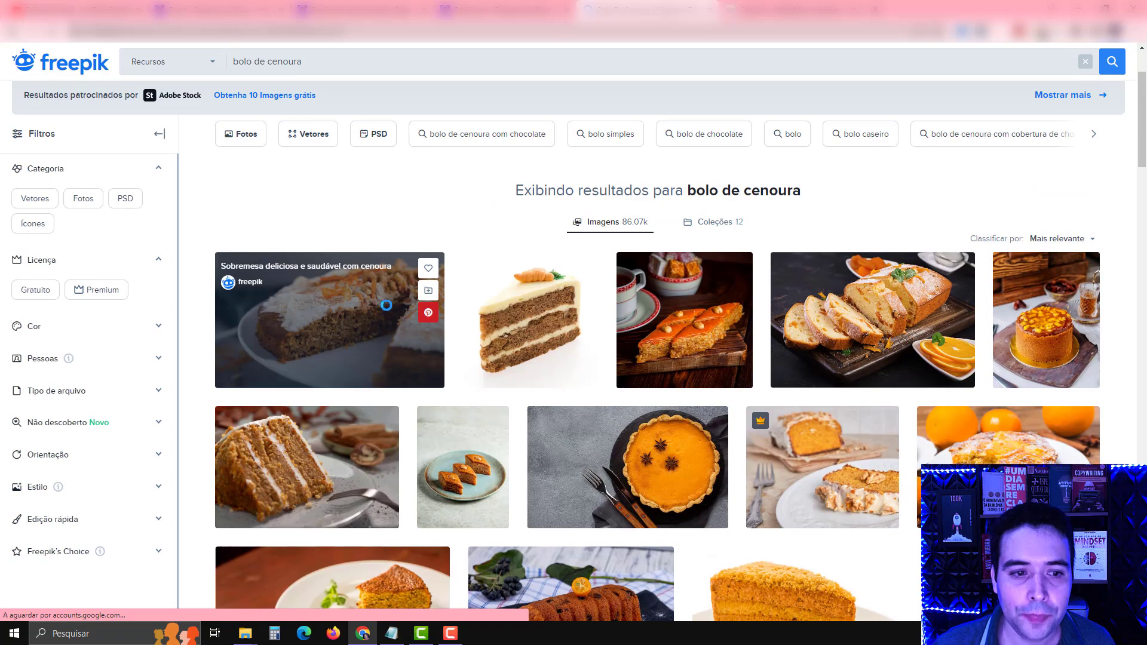
{"action": "left_click", "coordinate": [400, 311]}
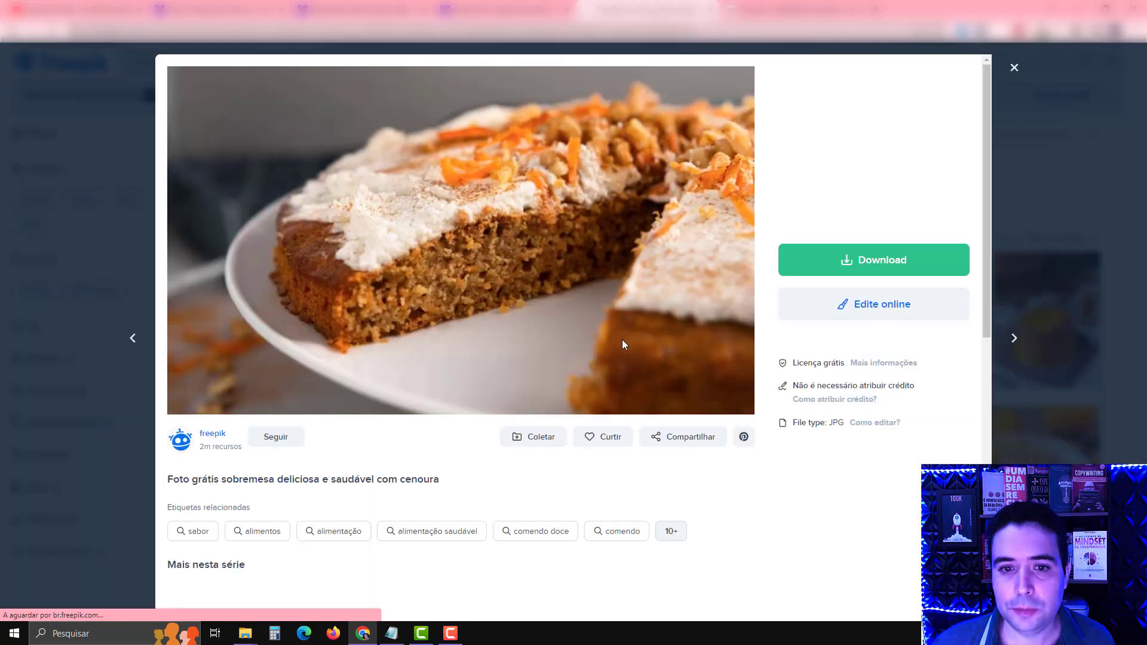
{"action": "left_click", "coordinate": [873, 261]}
{"action": "left_click", "coordinate": [836, 426]}
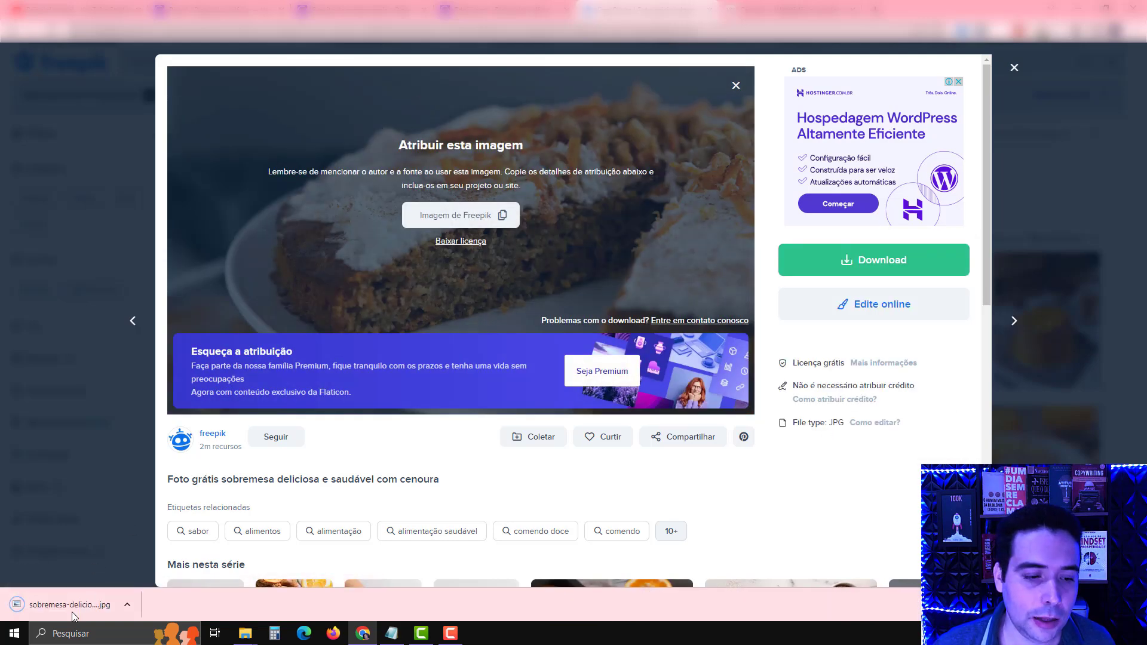
Back in the carrot cake post, insert an image block after the ingredients paragraph and upload the downloaded cake photo into it.
{"action": "key", "text": "ctrl+shift+Tab"}
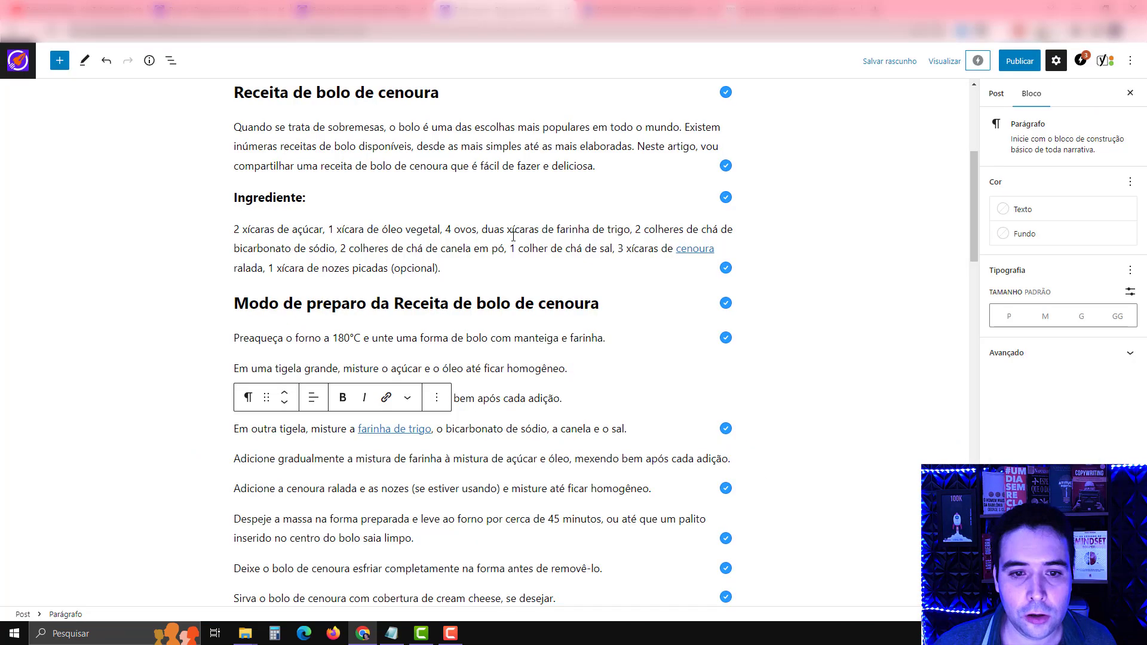
{"action": "left_click", "coordinate": [460, 266]}
{"action": "key", "text": "Return"}
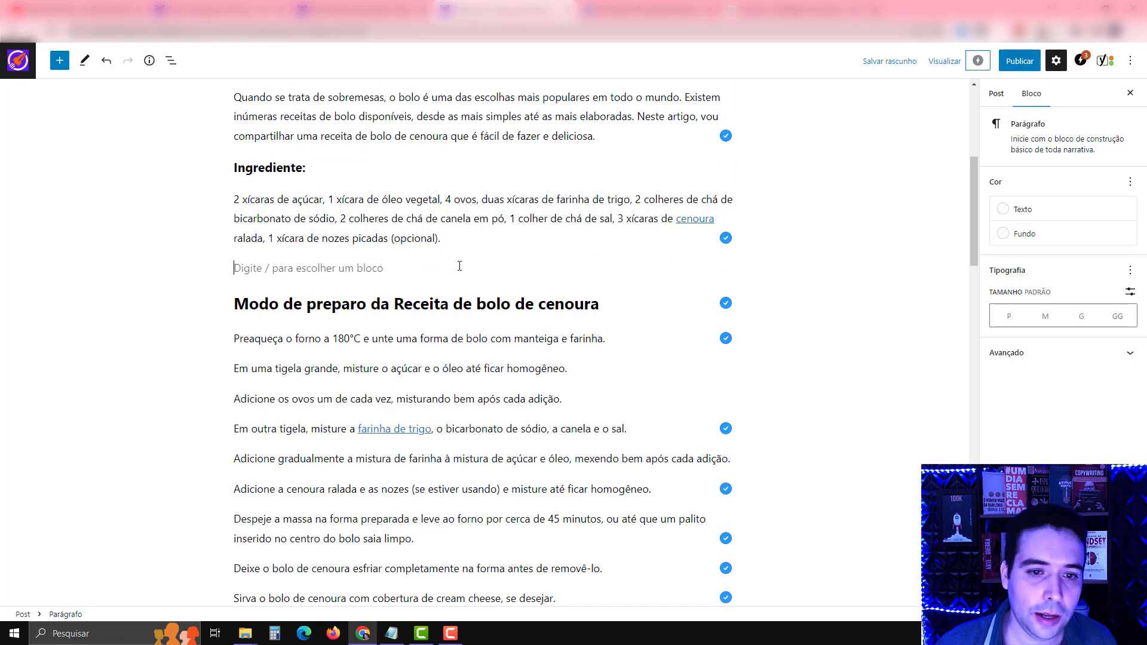
{"action": "left_click", "coordinate": [723, 270]}
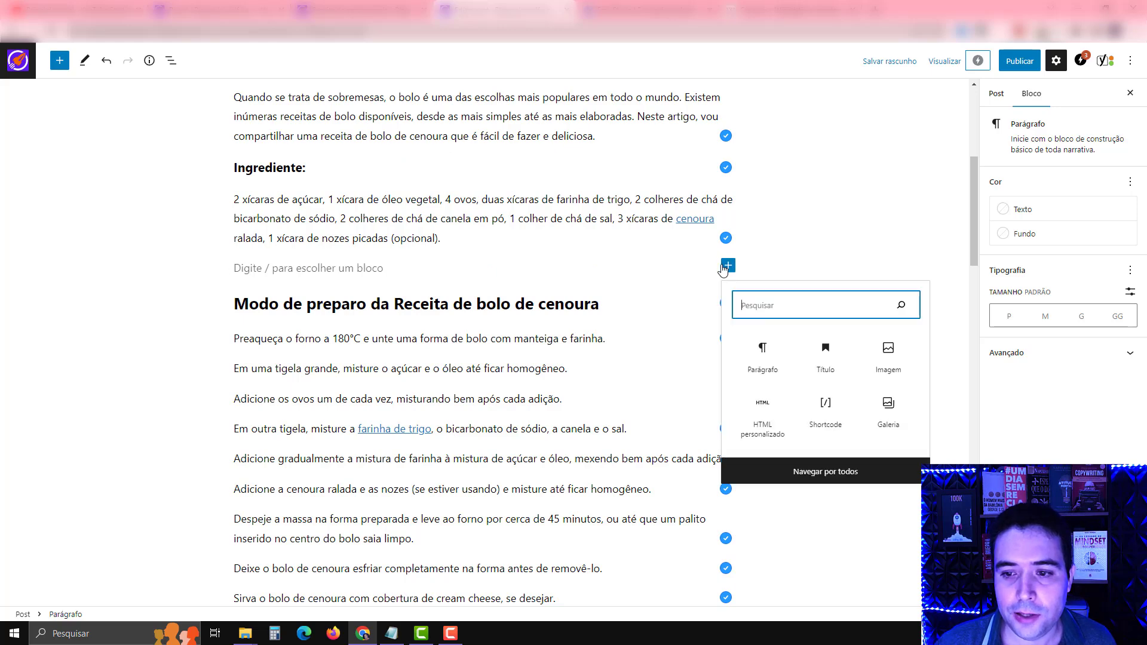
{"action": "left_click", "coordinate": [893, 362]}
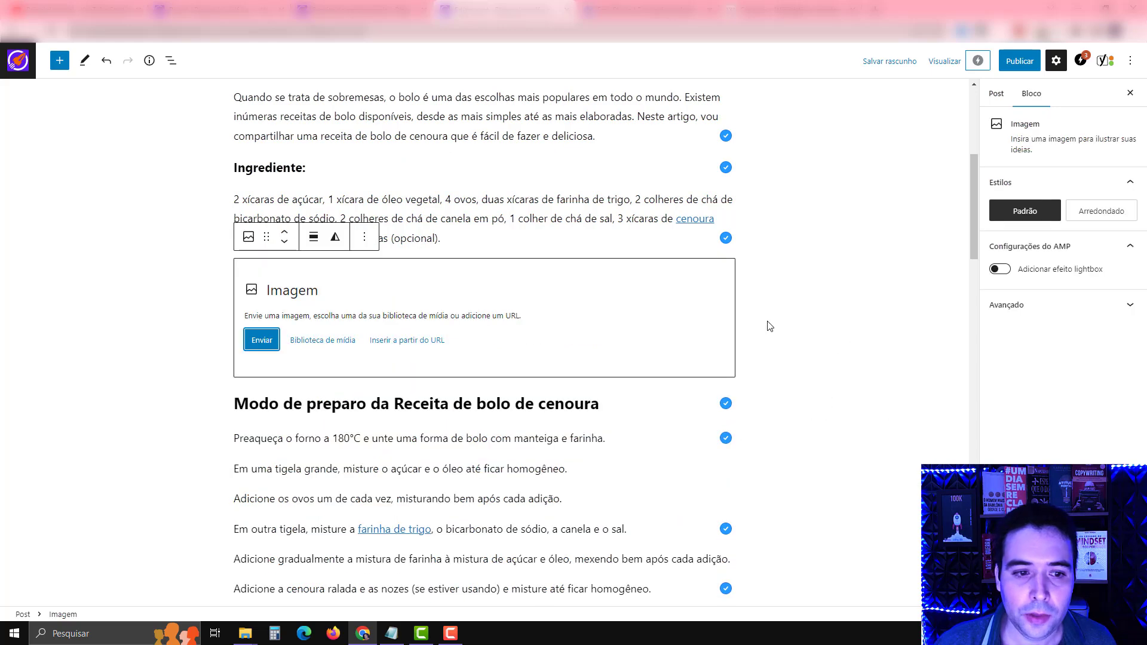
{"action": "left_click", "coordinate": [263, 340]}
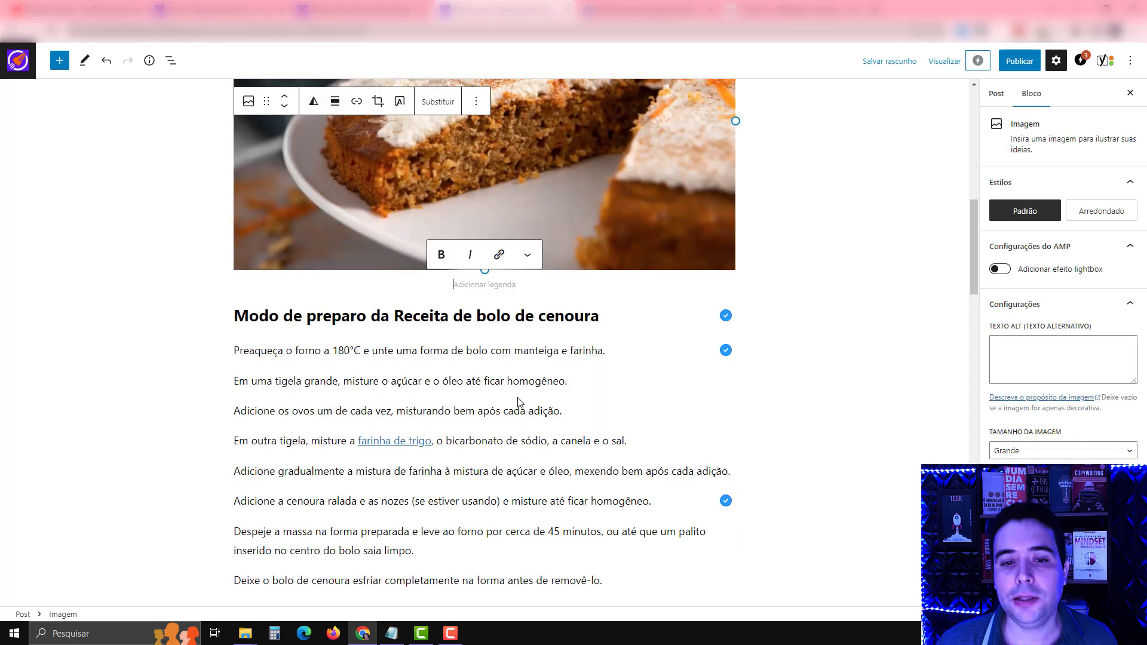
Align the inserted cake image to the centre.
{"action": "scroll", "coordinate": [515, 391], "scroll_direction": "up", "scroll_amount": 1}
{"action": "left_click", "coordinate": [497, 354]}
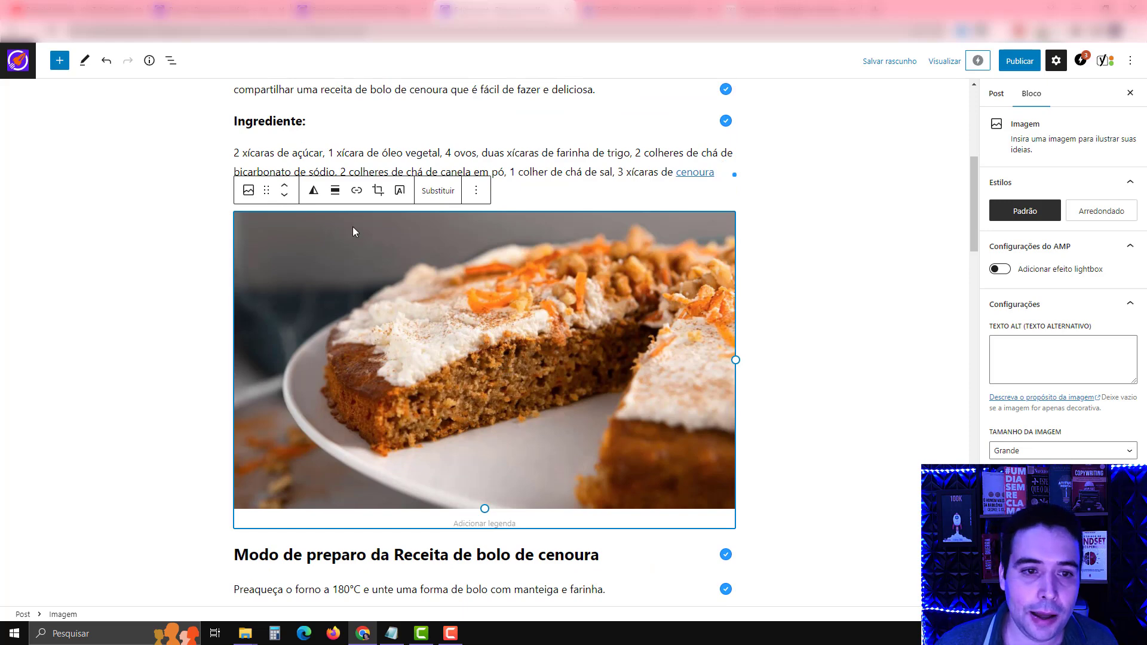
{"action": "left_click", "coordinate": [313, 192]}
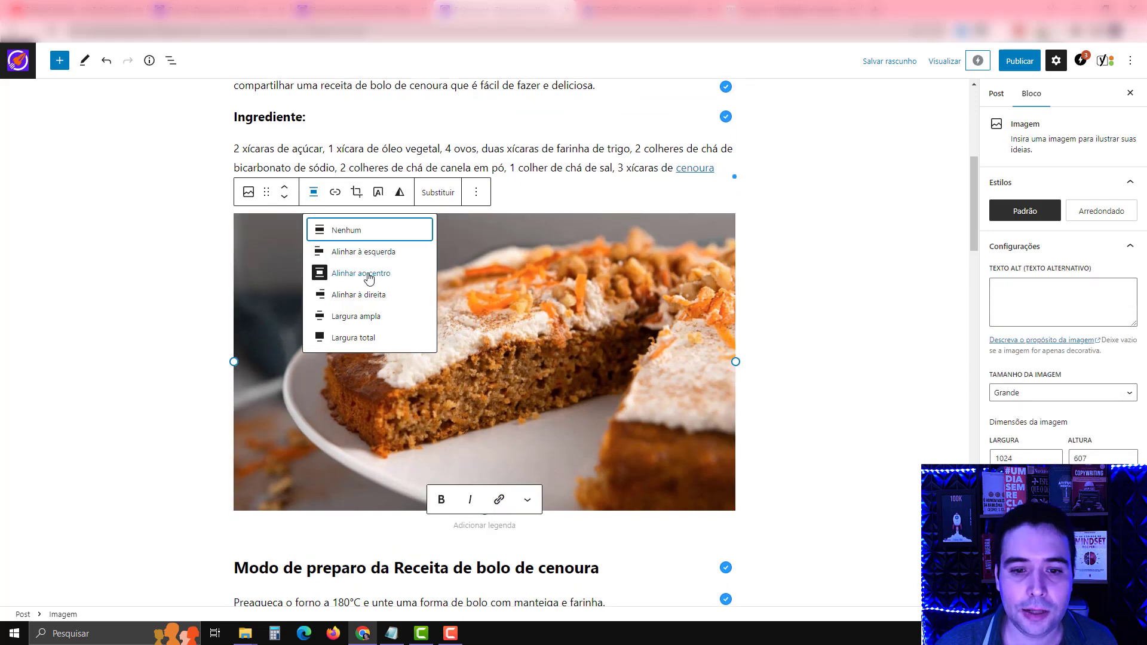
{"action": "left_click", "coordinate": [522, 299]}
Set the cake image's alternative text to "Receita de bolo de cenoura", with a capital initial.
{"action": "left_click", "coordinate": [1016, 297]}
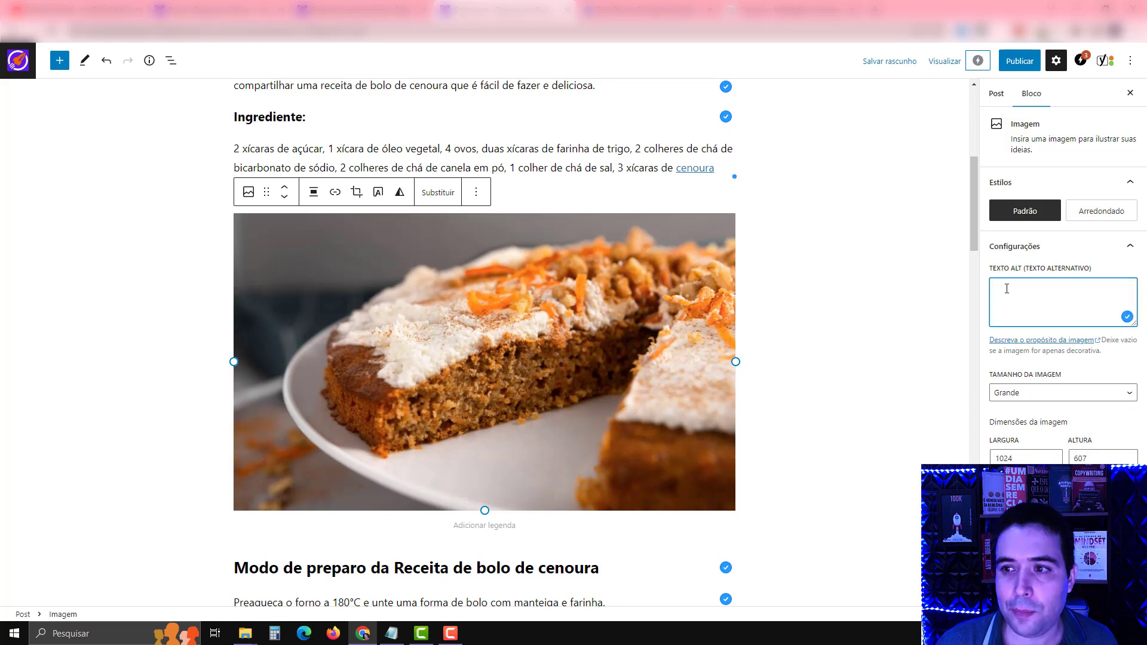
{"action": "left_click", "coordinate": [631, 181]}
{"action": "left_click", "coordinate": [593, 293]}
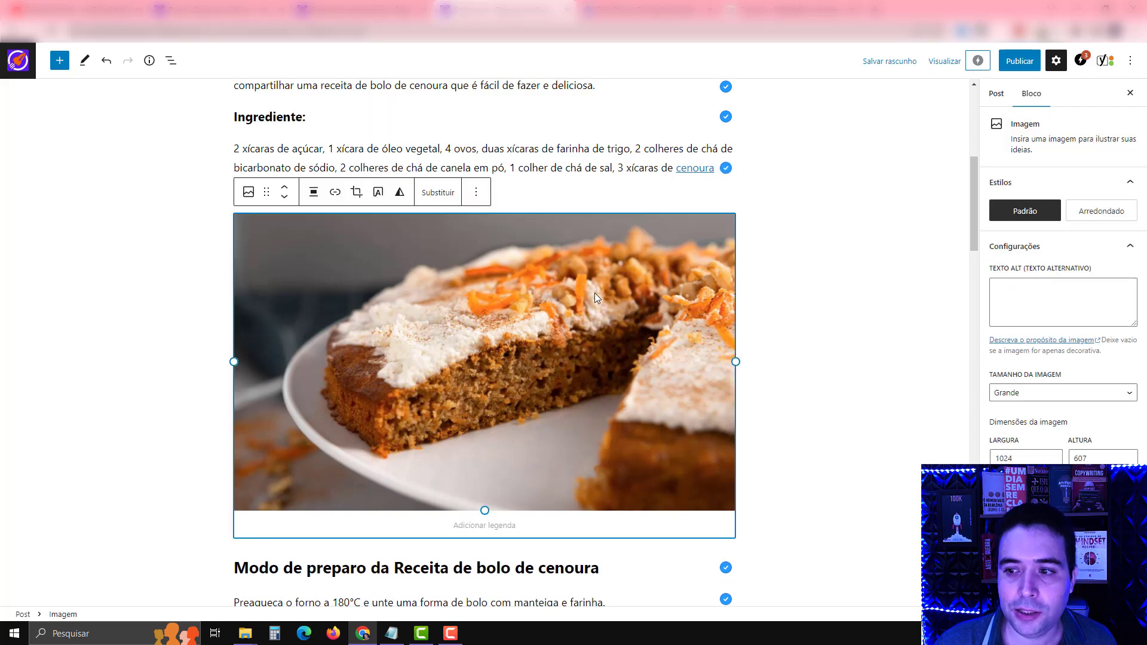
{"action": "left_click", "coordinate": [997, 93]}
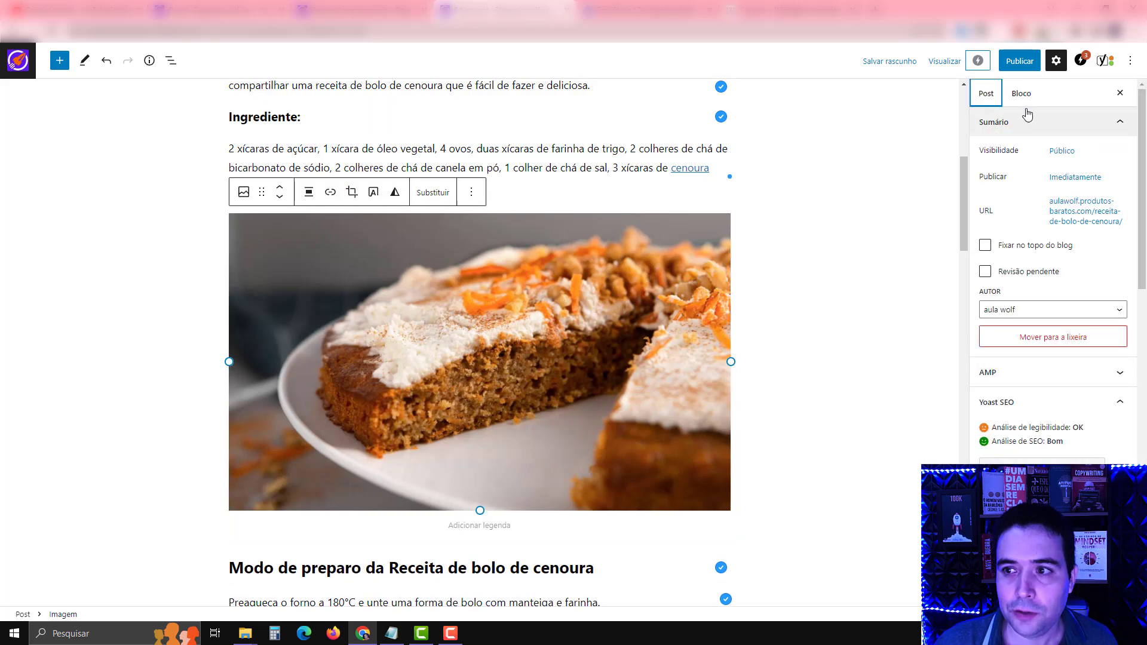
{"action": "left_click", "coordinate": [1022, 93]}
{"action": "left_click", "coordinate": [1030, 293]}
{"action": "type", "text": "receita de bolo de cenoura"}
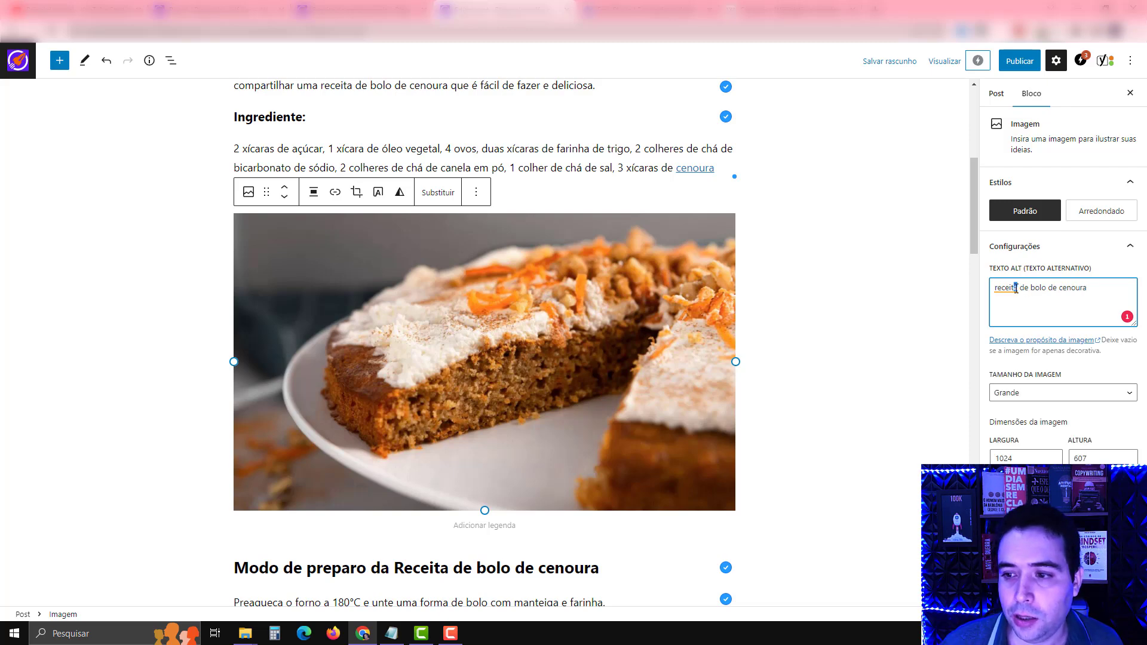
{"action": "left_click", "coordinate": [1005, 289]}
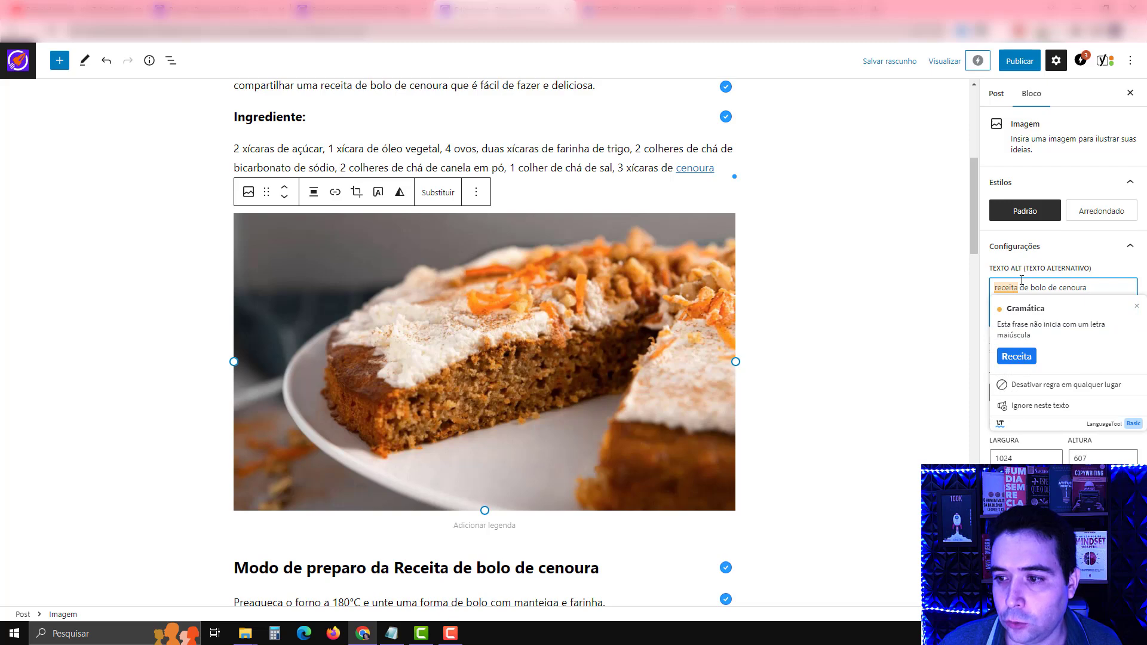
{"action": "left_click", "coordinate": [1014, 354]}
Examine the post's Yoast SEO analysis for the image, keyphrase and link results.
{"action": "left_click", "coordinate": [995, 93]}
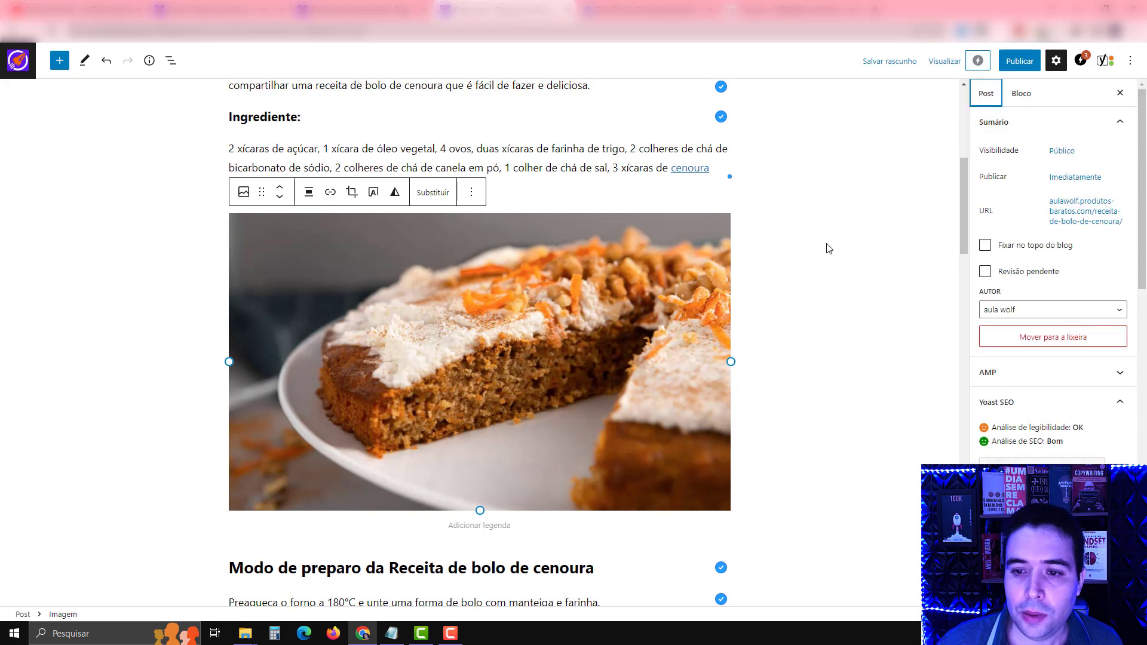
{"action": "scroll", "coordinate": [636, 265], "scroll_direction": "down", "scroll_amount": 2}
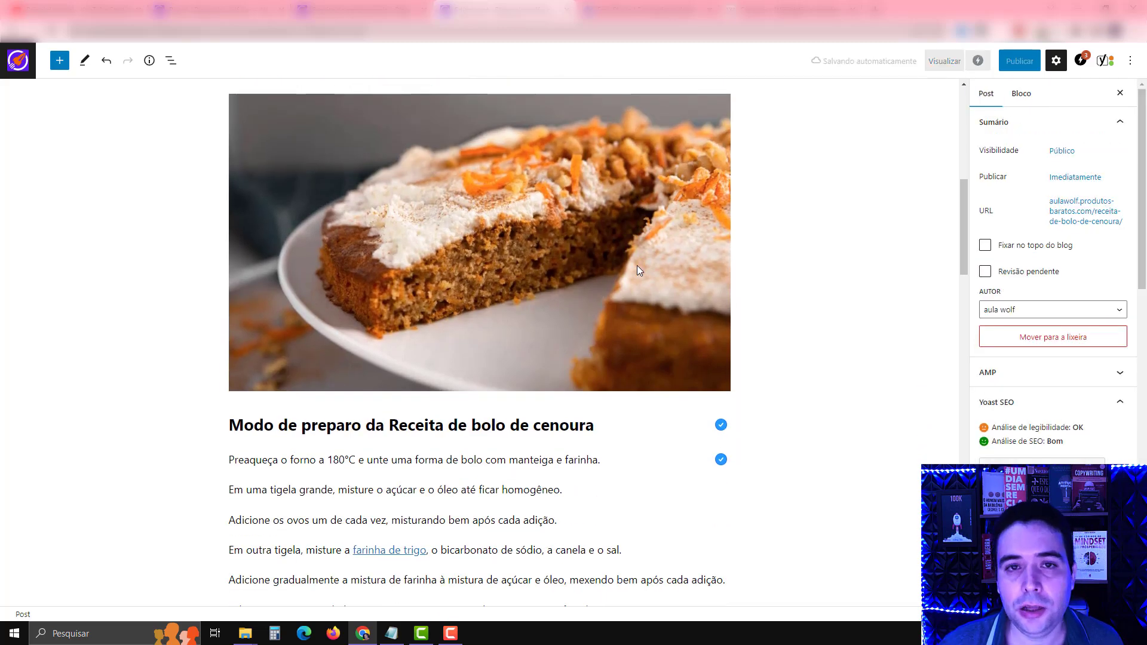
{"action": "scroll", "coordinate": [637, 265], "scroll_direction": "down", "scroll_amount": 15}
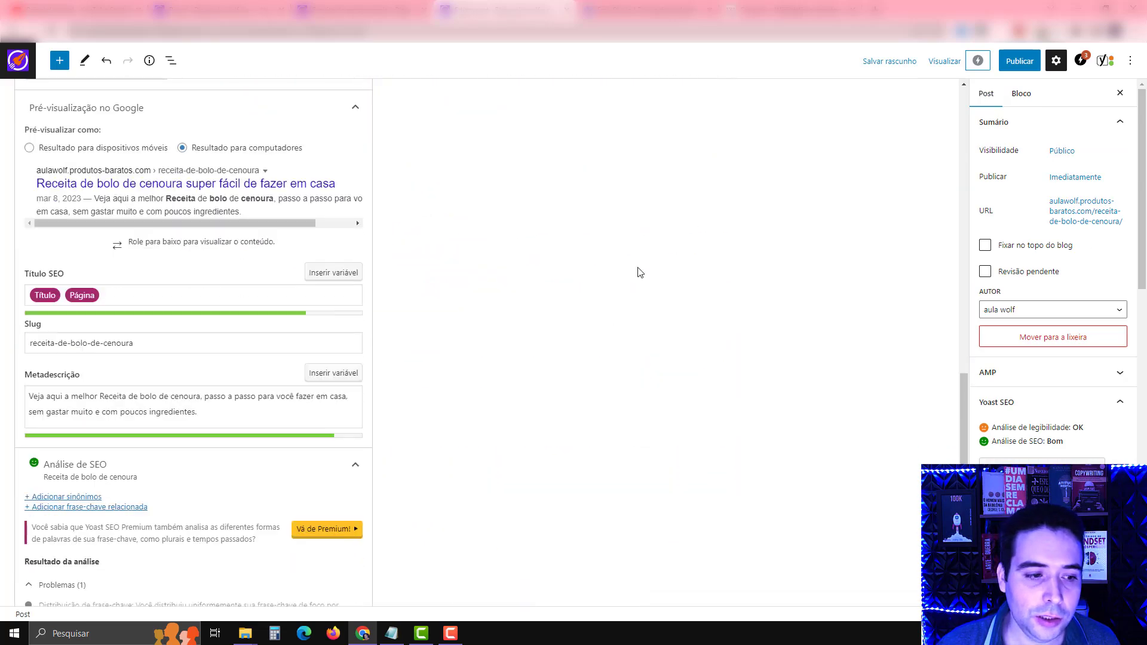
{"action": "scroll", "coordinate": [33, 519], "scroll_direction": "down", "scroll_amount": 4}
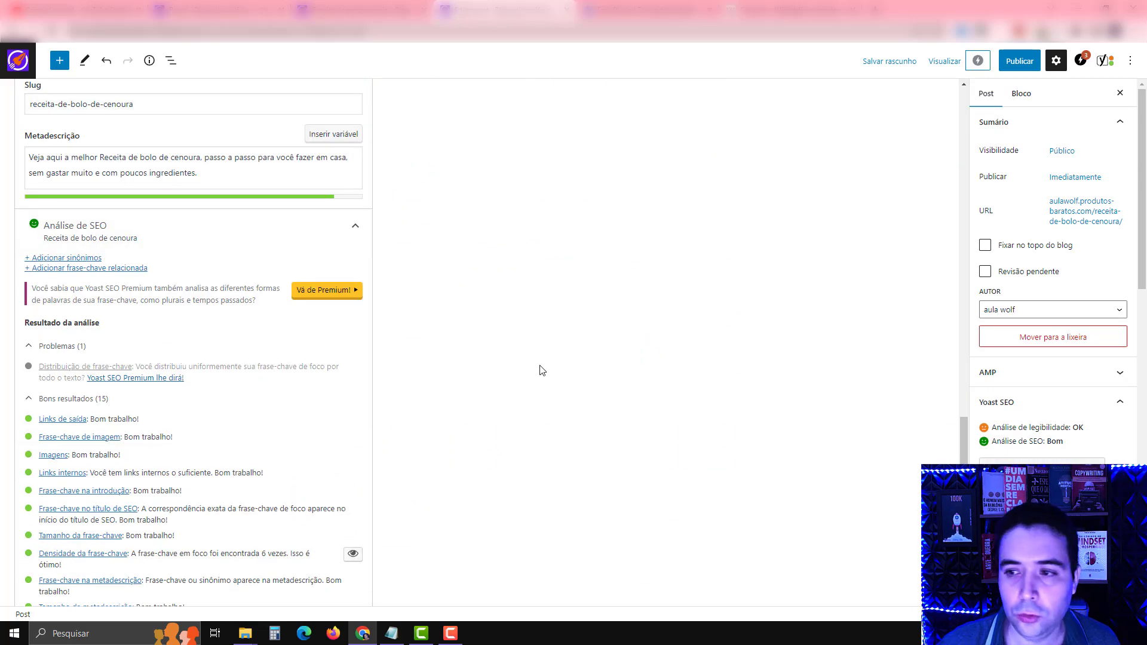
{"action": "scroll", "coordinate": [526, 367], "scroll_direction": "up", "scroll_amount": 4}
{"action": "scroll", "coordinate": [540, 370], "scroll_direction": "up", "scroll_amount": 4}
Assign the post to the "Receitas" category.
{"action": "scroll", "coordinate": [1090, 265], "scroll_direction": "down", "scroll_amount": 4}
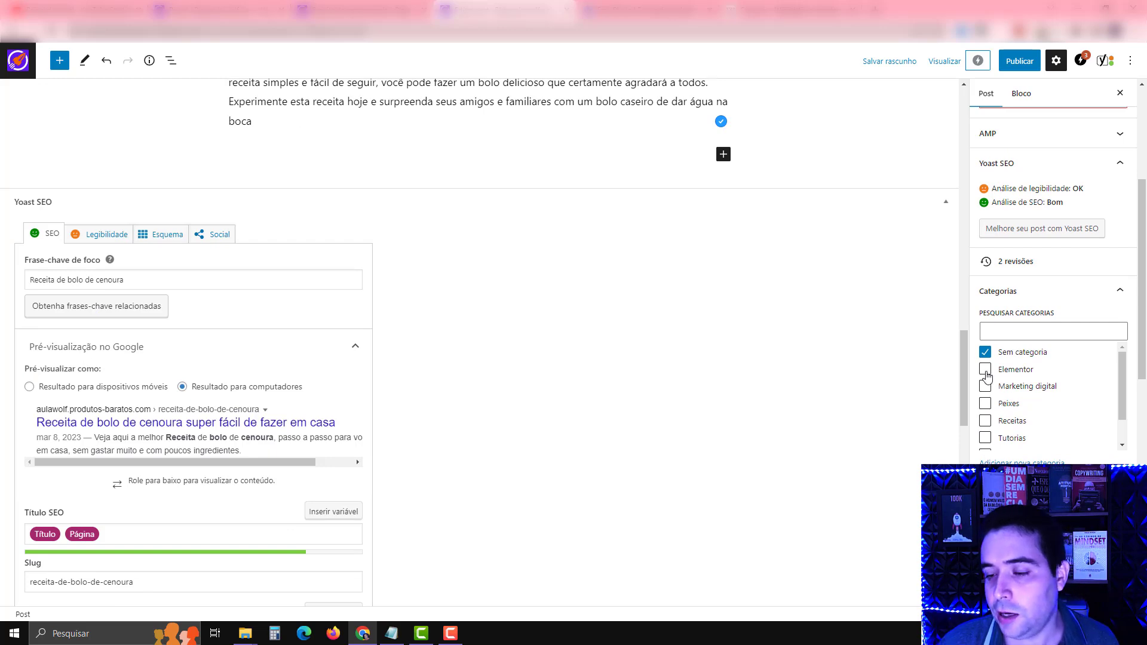
{"action": "left_click", "coordinate": [1019, 465]}
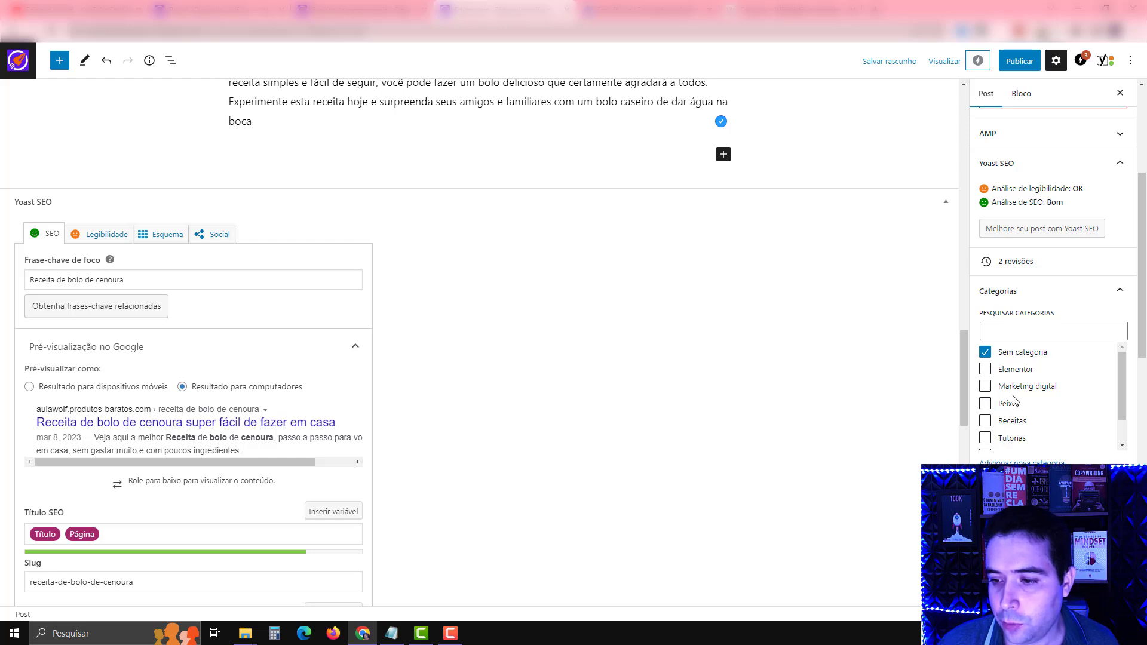
{"action": "scroll", "coordinate": [1015, 395], "scroll_direction": "down", "scroll_amount": 2}
{"action": "left_click", "coordinate": [985, 389]}
{"action": "scroll", "coordinate": [1024, 412], "scroll_direction": "up", "scroll_amount": 2}
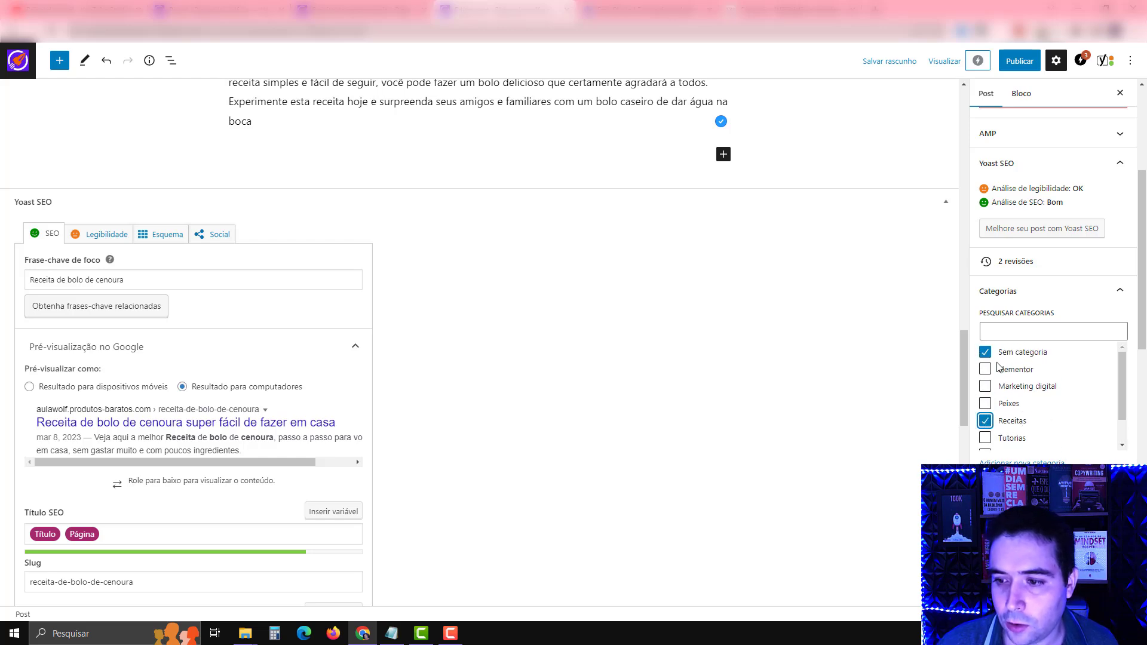
Add the tags "receitas" and "receitas de bolo" to the post.
{"action": "scroll", "coordinate": [1026, 416], "scroll_direction": "down", "scroll_amount": 6}
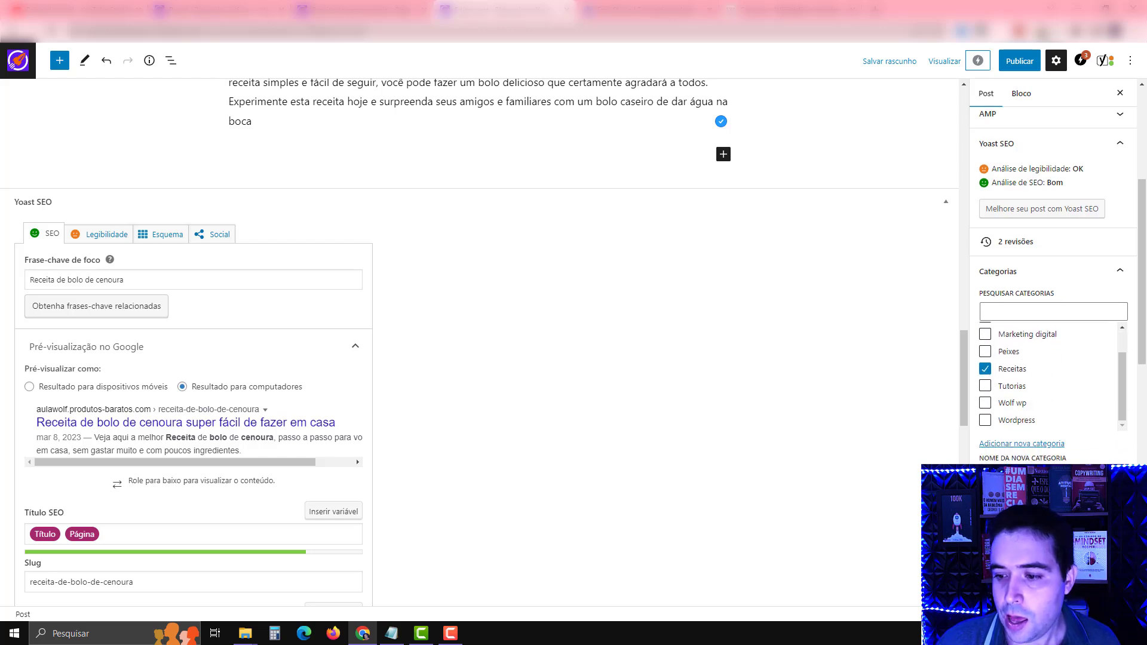
{"action": "left_click", "coordinate": [1001, 348]}
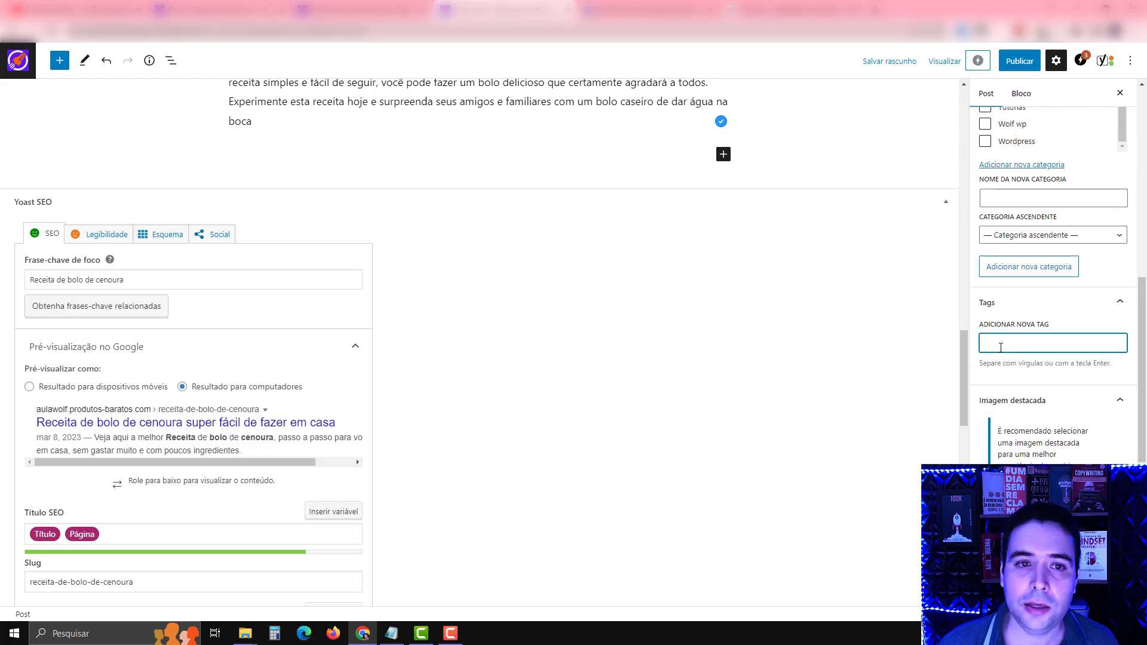
{"action": "type", "text": "receitas"}
{"action": "key", "text": "Return"}
{"action": "type", "text": "receitas de bolo"}
{"action": "key", "text": "Return"}
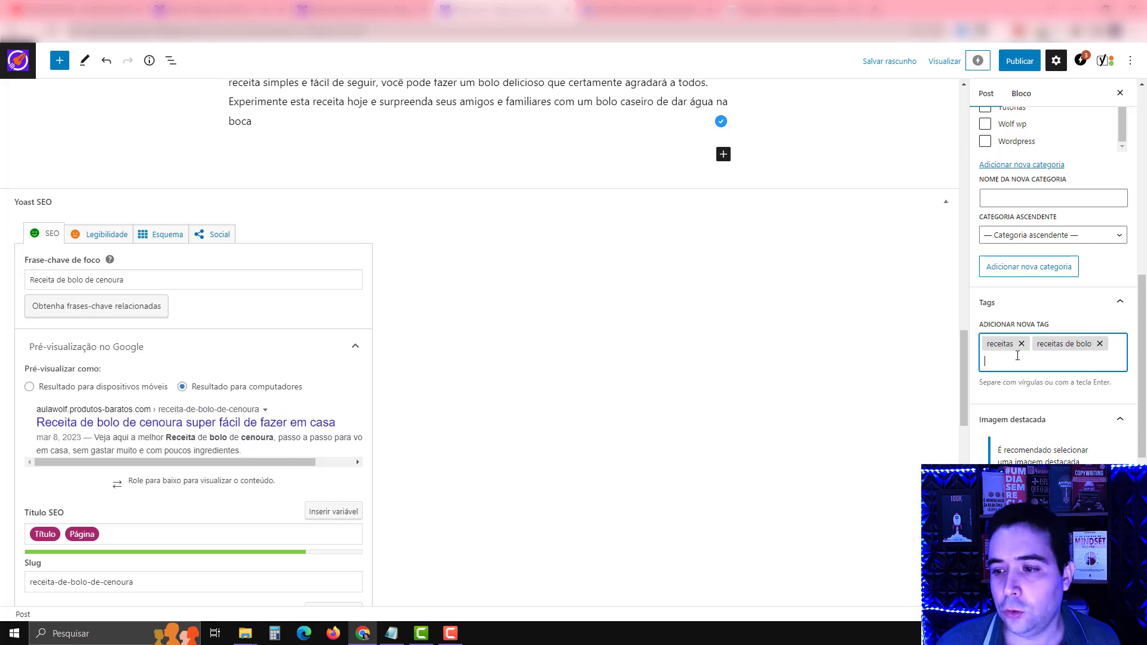
Locate the post's featured image setting, then switch to Freepik and download the free photo "bolo de laranja com damascos secos e açúcar em pó".
{"action": "scroll", "coordinate": [1017, 356], "scroll_direction": "down", "scroll_amount": 2}
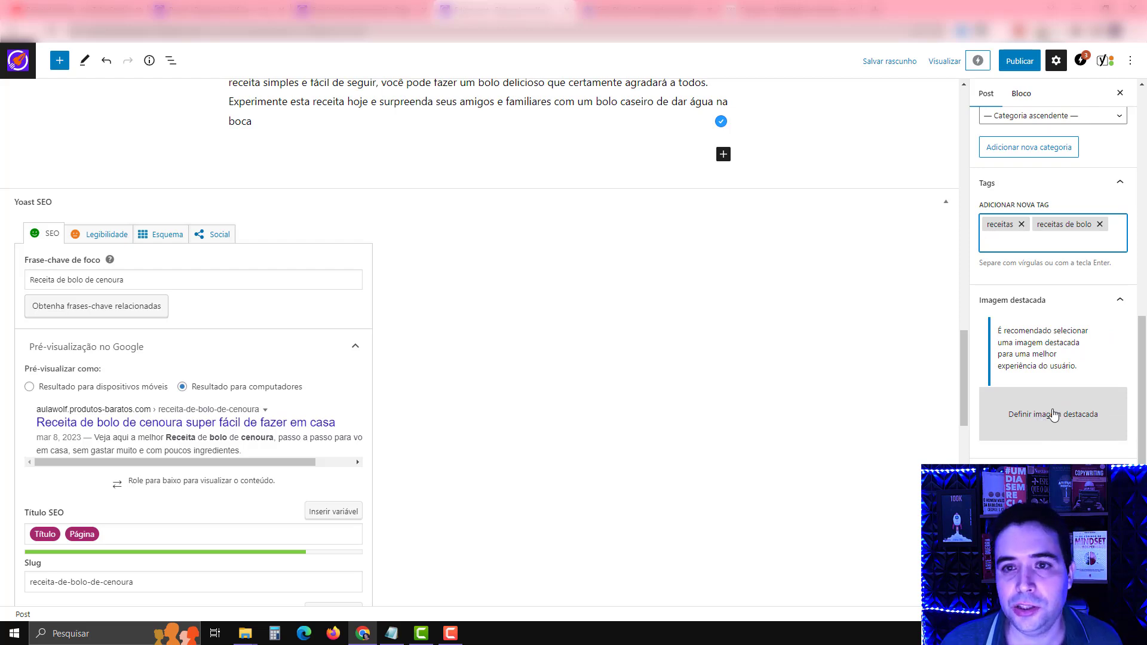
{"action": "left_click", "coordinate": [657, 10]}
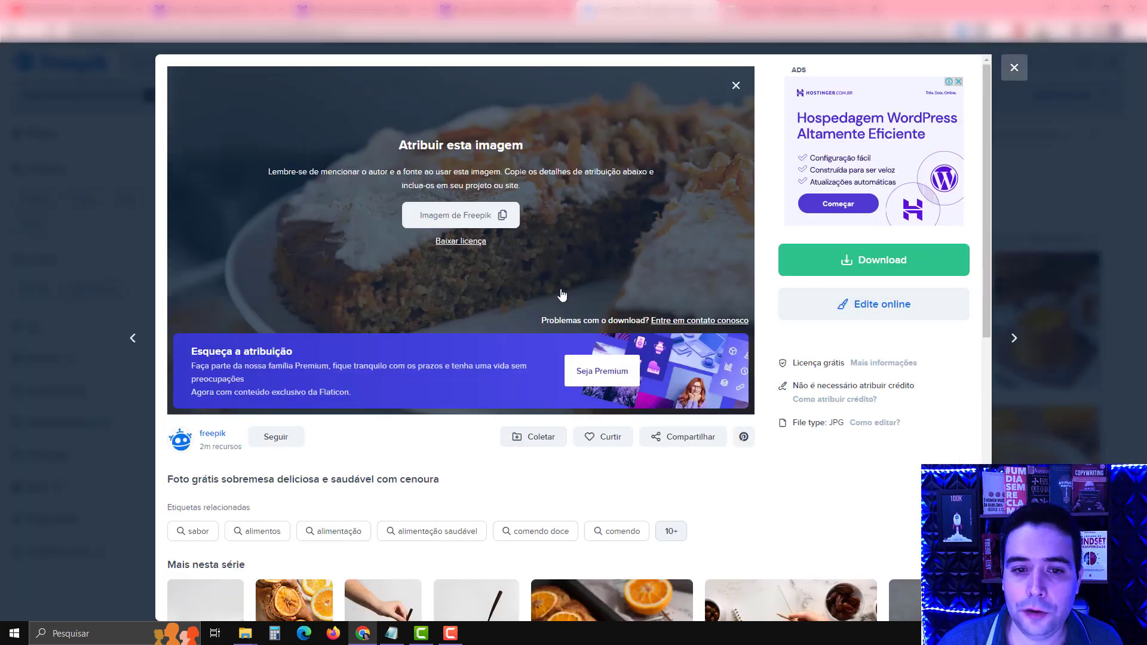
{"action": "key", "text": "Escape"}
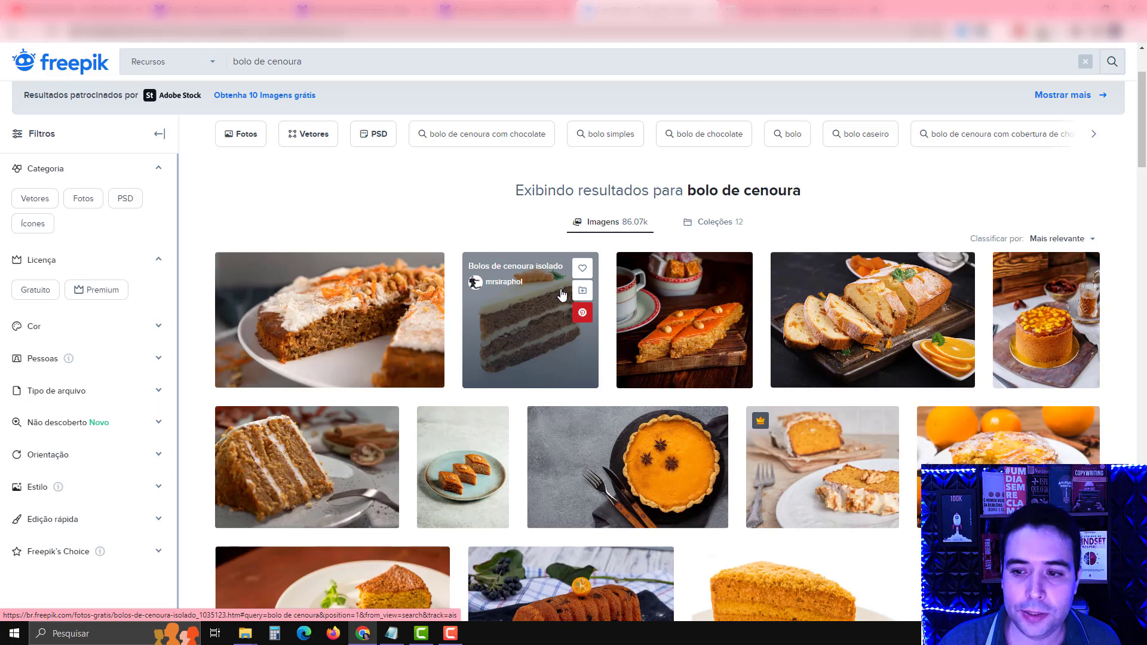
{"action": "left_click", "coordinate": [825, 331]}
{"action": "left_click", "coordinate": [908, 426]}
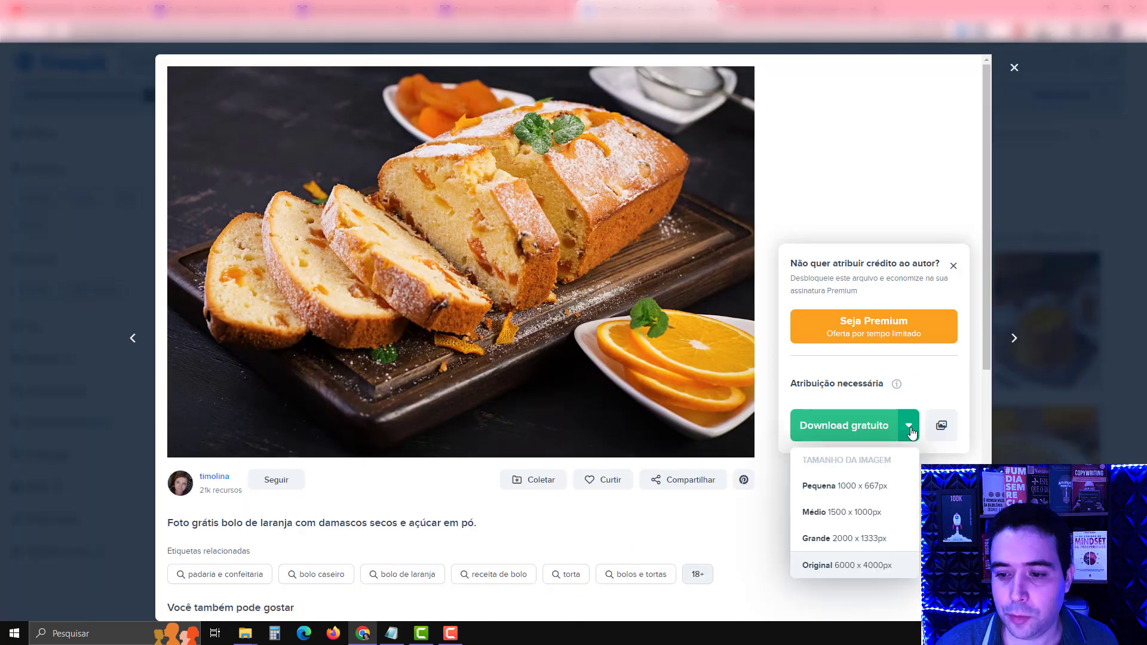
{"action": "left_click", "coordinate": [850, 497]}
{"action": "left_click", "coordinate": [839, 428]}
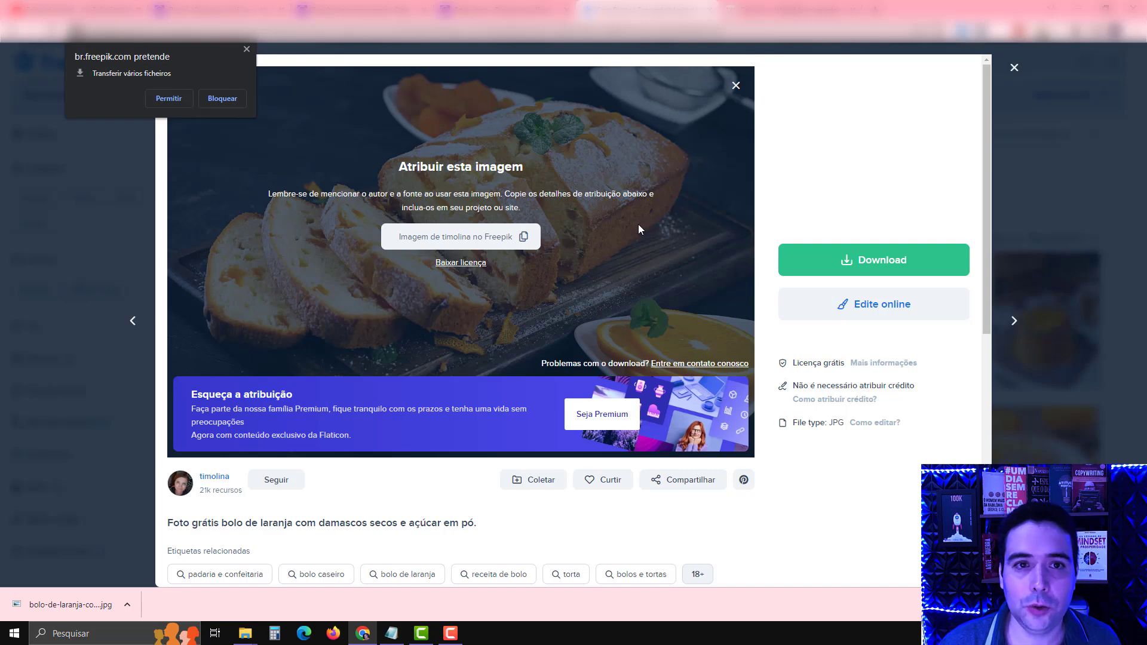
Dismiss Freepik's multiple-download prompts, then return to the post and set the downloaded cake photo as its featured image.
{"action": "left_click", "coordinate": [246, 49]}
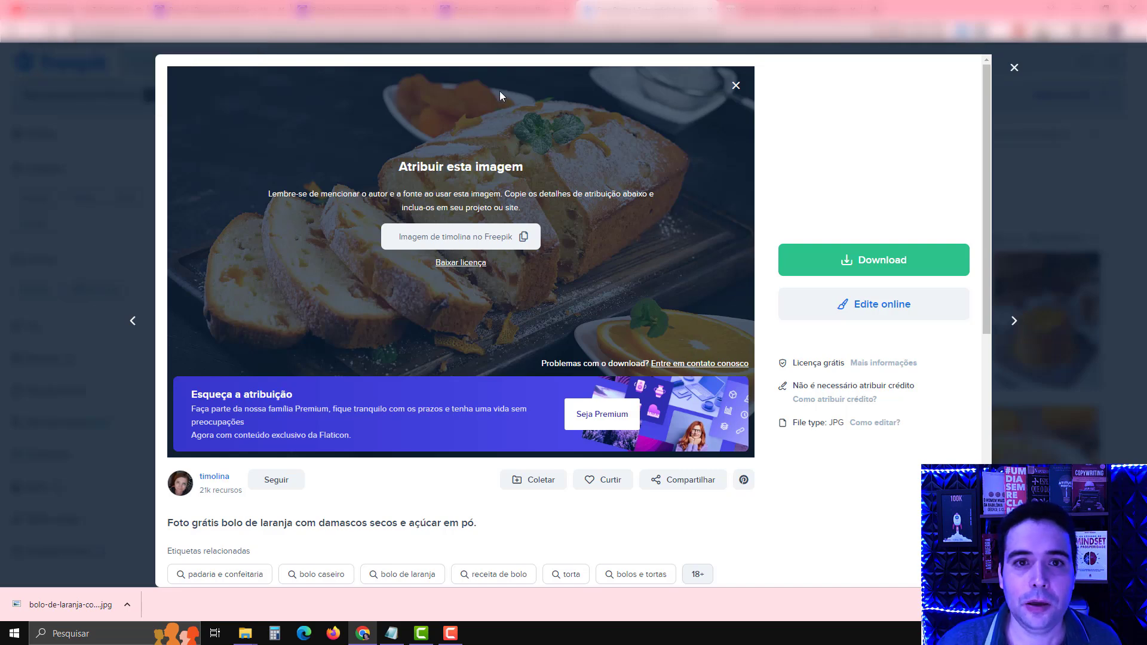
{"action": "left_click", "coordinate": [797, 32]}
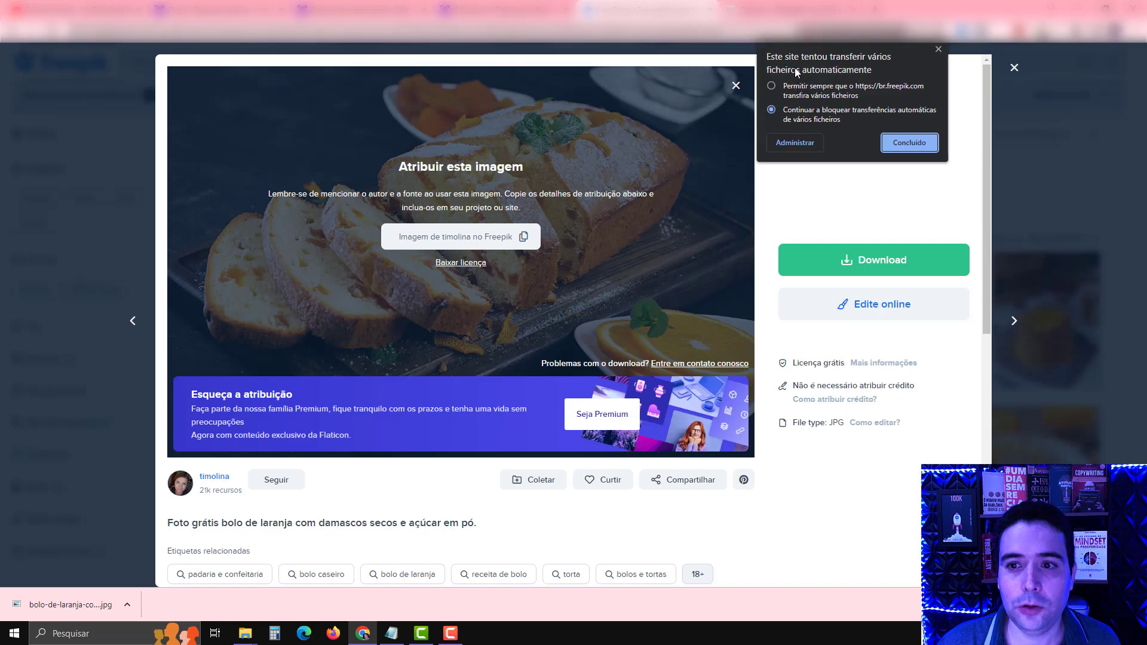
{"action": "left_click", "coordinate": [825, 167]}
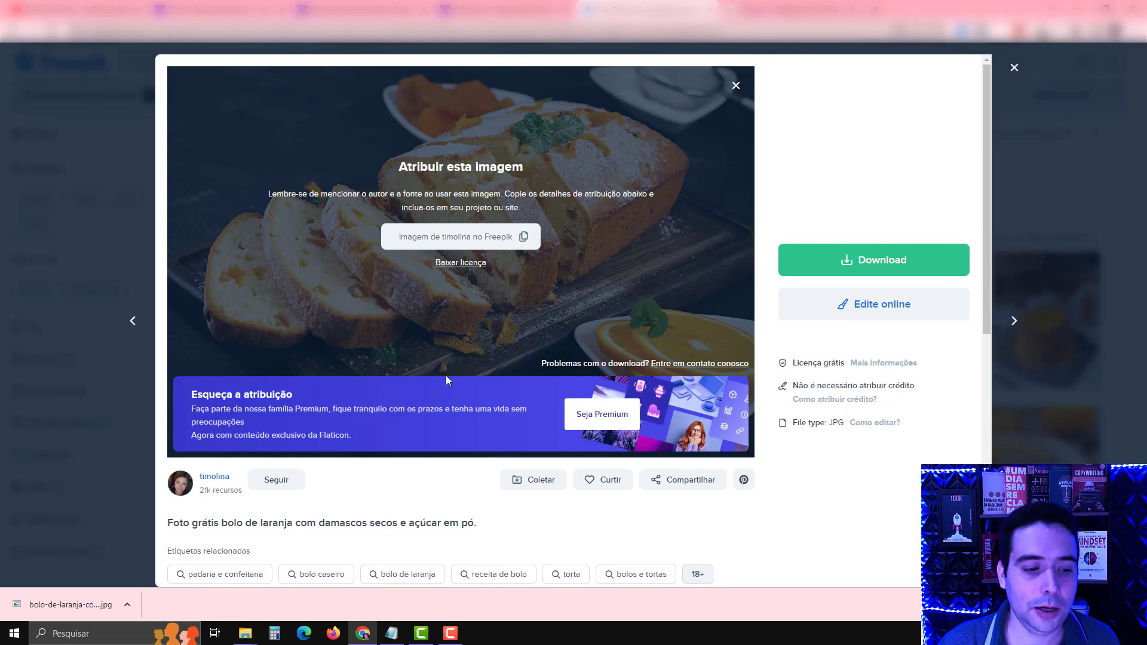
{"action": "left_click", "coordinate": [520, 10]}
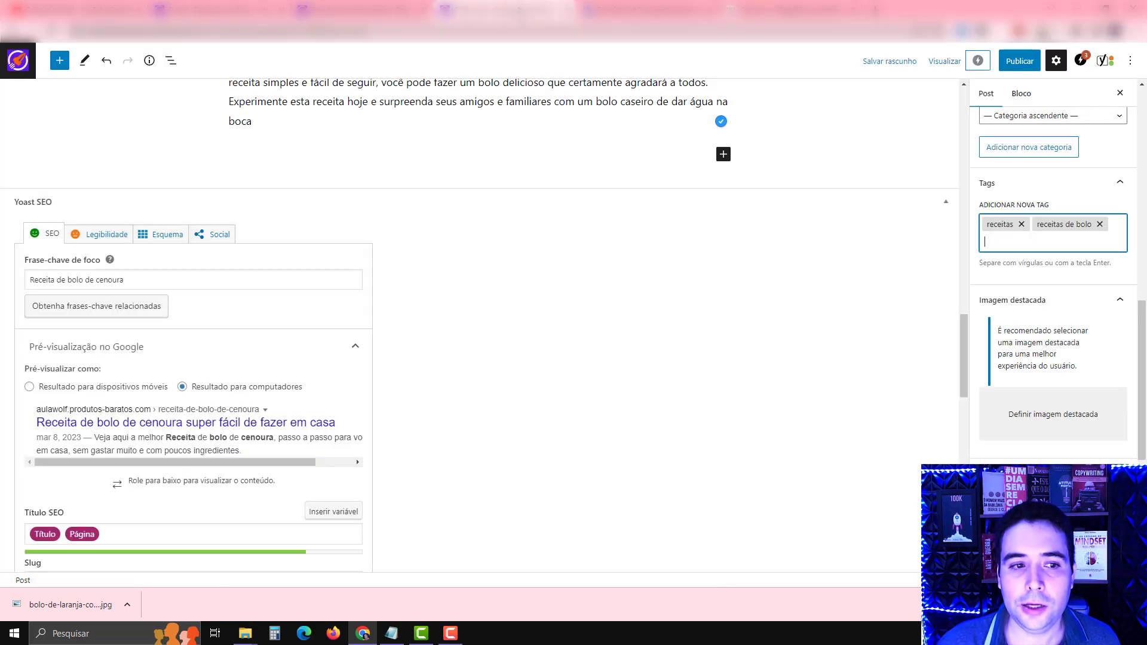
{"action": "left_click", "coordinate": [1021, 412]}
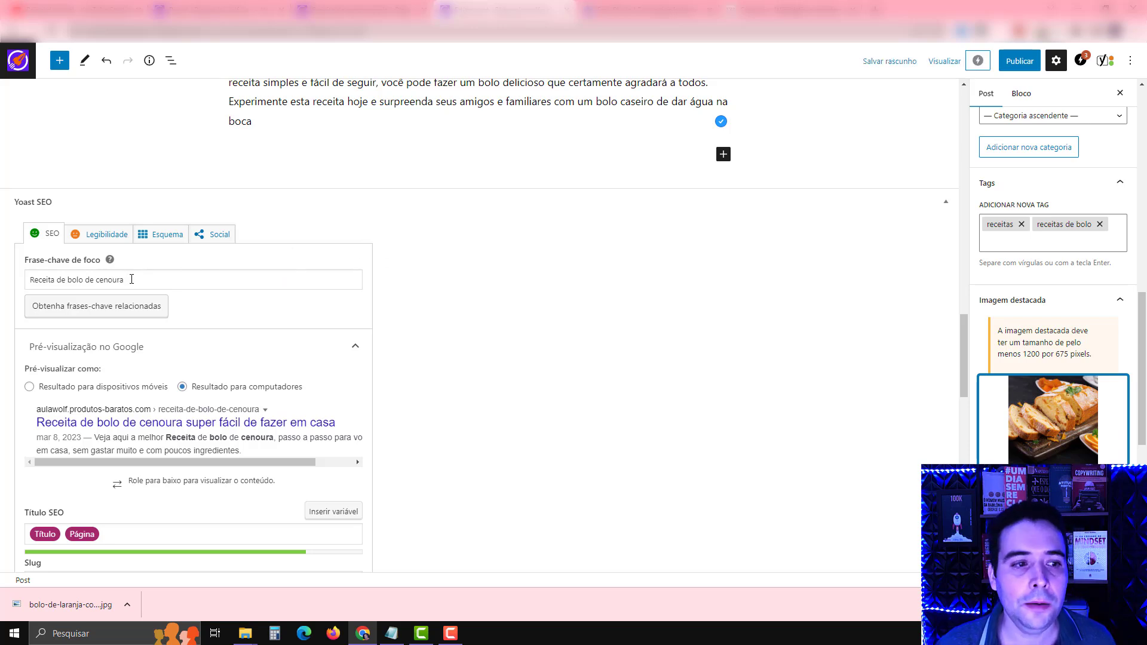
Extend the focus keyphrase to "Receita de bolo de cenoura fofinho", copy it, then restore the keyphrase to "Receita de bolo de cenoura".
{"action": "left_click", "coordinate": [138, 279]}
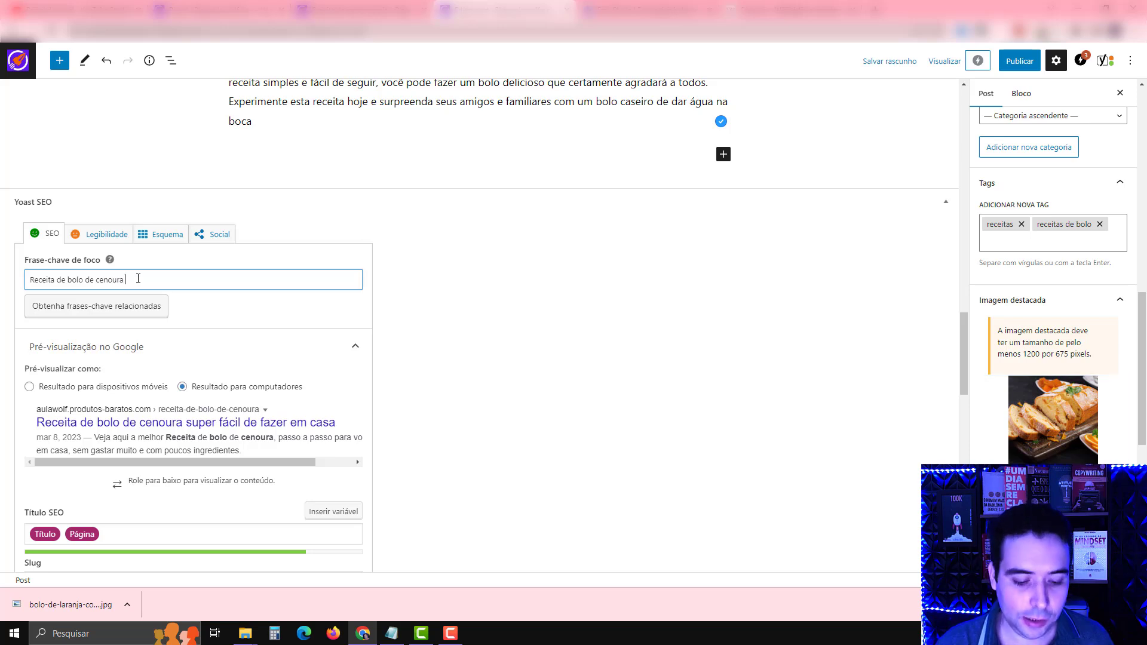
{"action": "type", "text": "fofinho"}
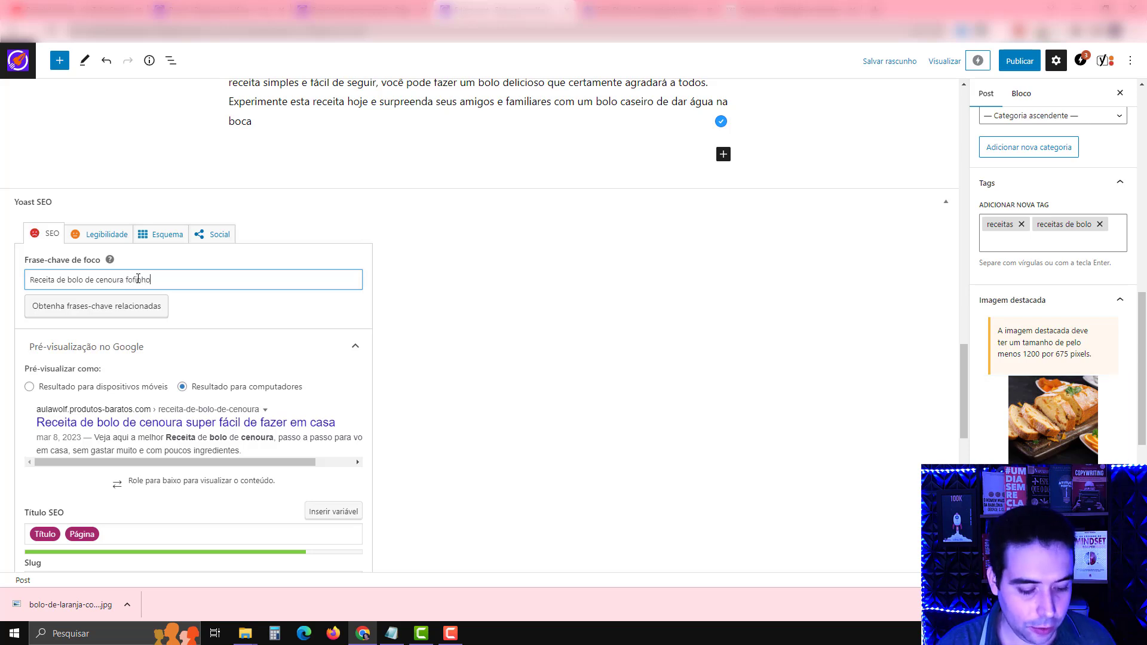
{"action": "key", "text": "ctrl+a"}
{"action": "key", "text": "ctrl+c"}
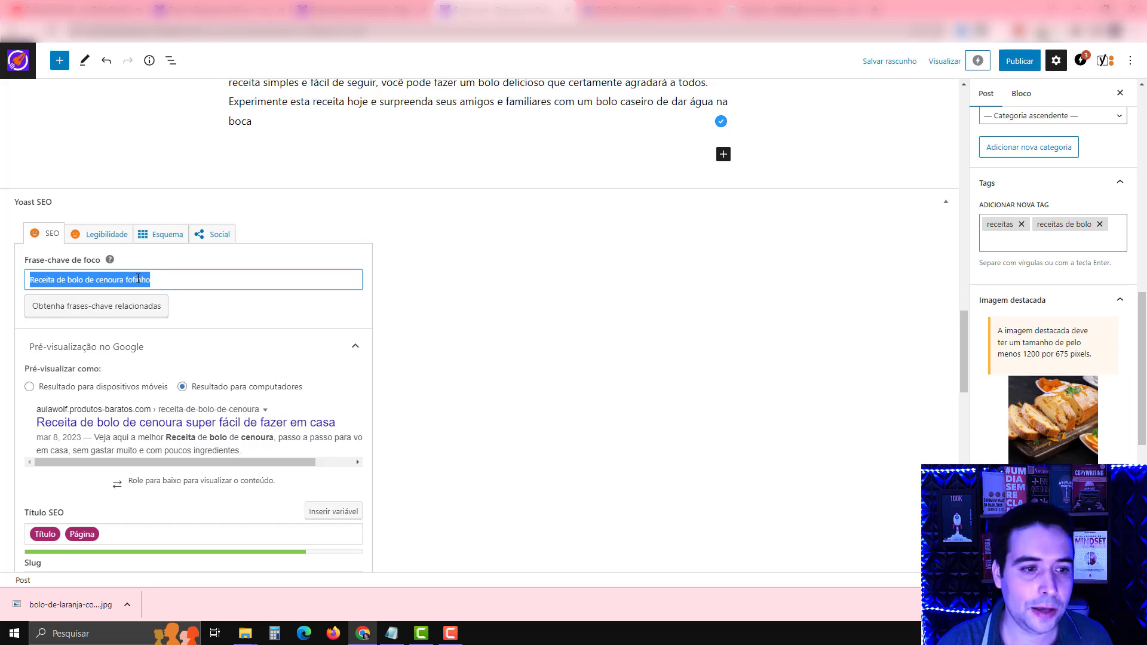
{"action": "key", "text": "Right"}
{"action": "key", "text": "BackSpace"}
{"action": "key", "text": "BackSpace"}
{"action": "key", "text": "BackSpace"}
{"action": "key", "text": "BackSpace"}
{"action": "key", "text": "BackSpace"}
{"action": "key", "text": "BackSpace"}
{"action": "key", "text": "BackSpace"}
{"action": "key", "text": "BackSpace"}
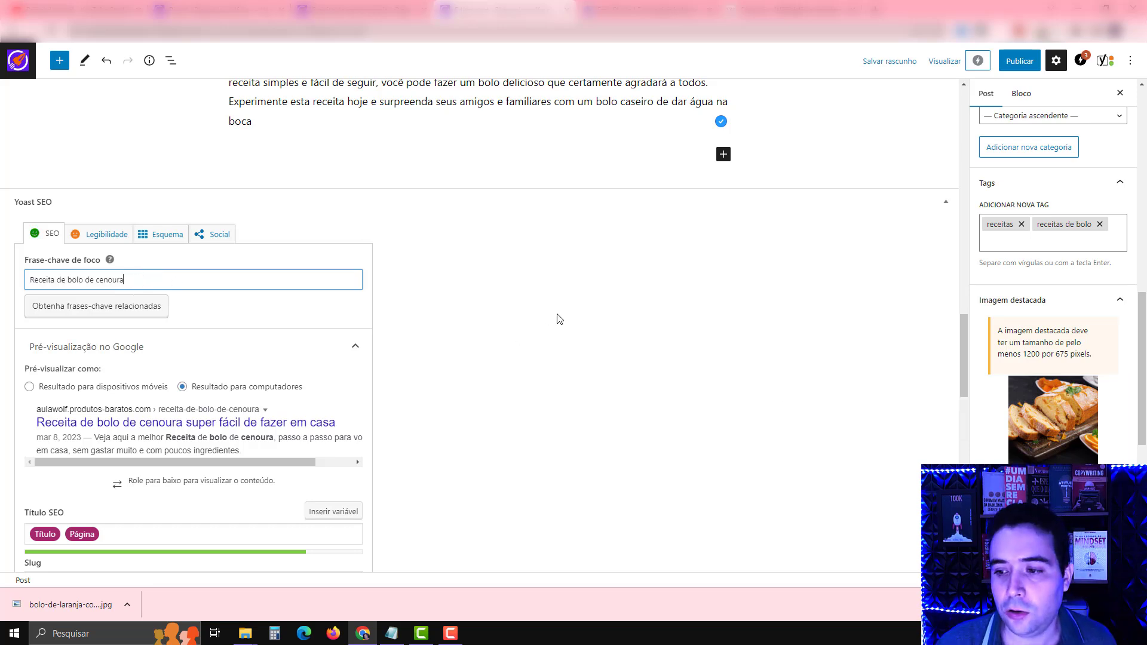
Set the featured image's alternative text and title to "Receita de bolo de cenoura fofinho" and return to the post.
{"action": "left_click", "coordinate": [1024, 422]}
{"action": "left_click", "coordinate": [1041, 329]}
{"action": "key", "text": "ctrl+v"}
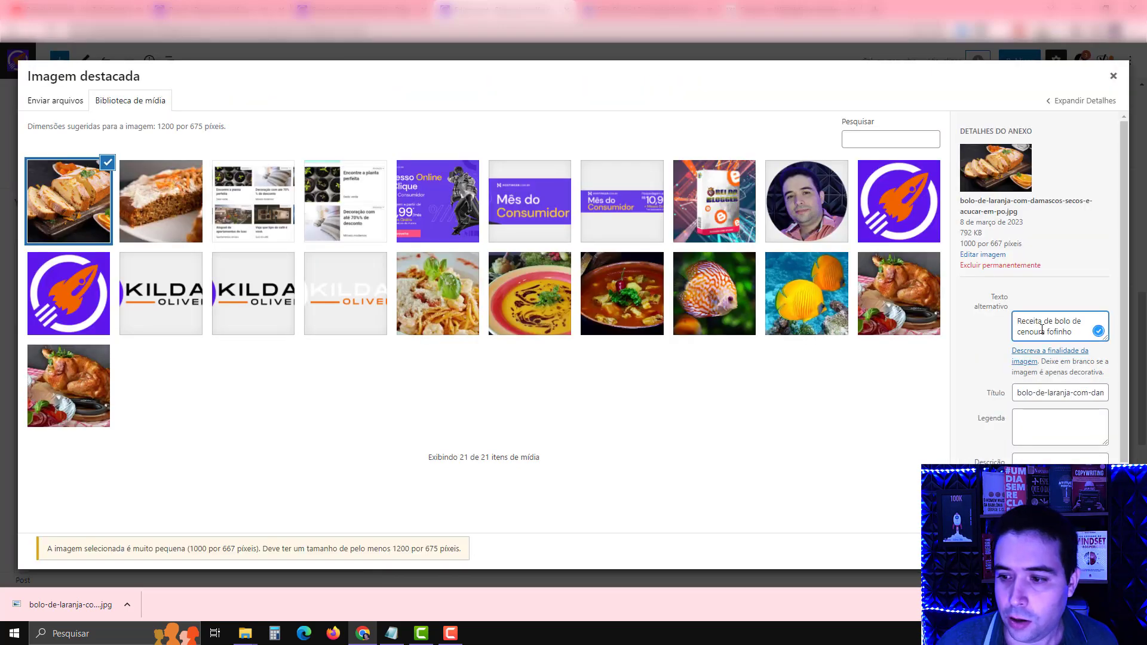
{"action": "left_click", "coordinate": [1057, 391]}
{"action": "key", "text": "ctrl+a"}
{"action": "key", "text": "BackSpace"}
{"action": "key", "text": "ctrl+v"}
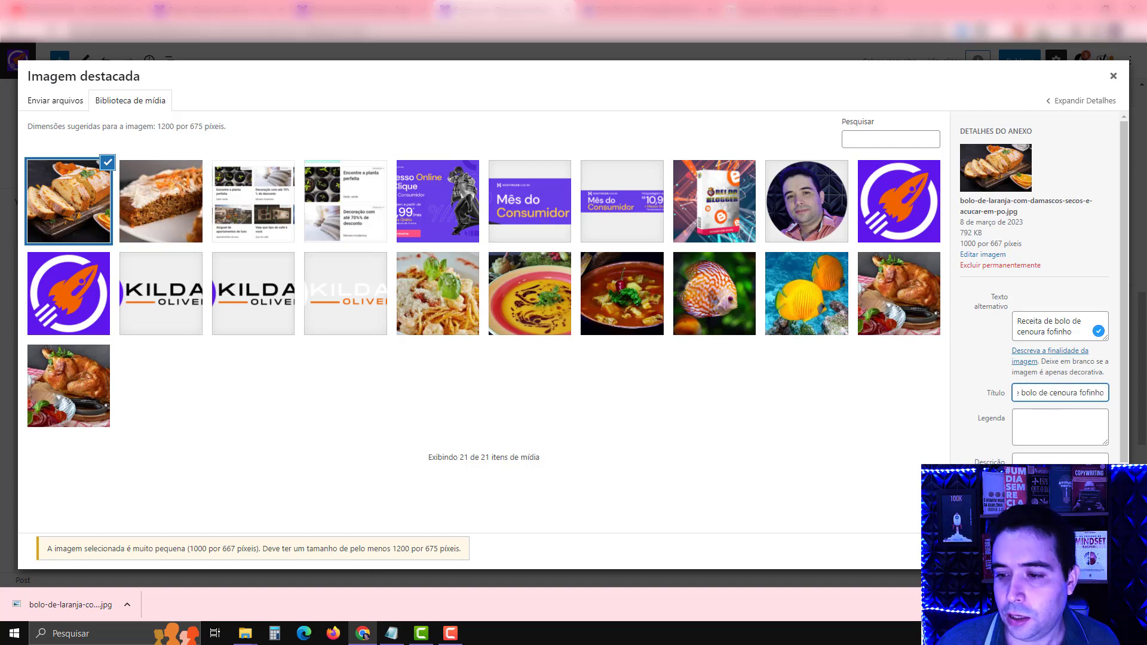
{"action": "key", "text": "Escape"}
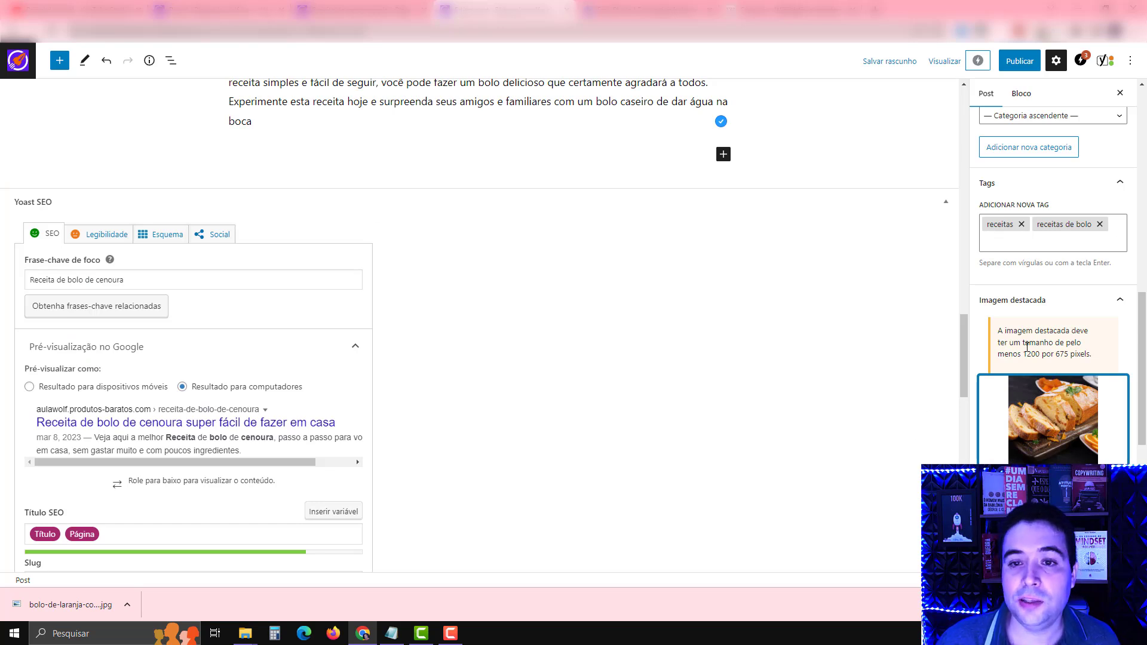
Examine the featured image's recommended size and look over the post's content down to the Yoast SEO section.
{"action": "left_click_drag", "start_coordinate": [1022, 354], "coordinate": [1088, 354]}
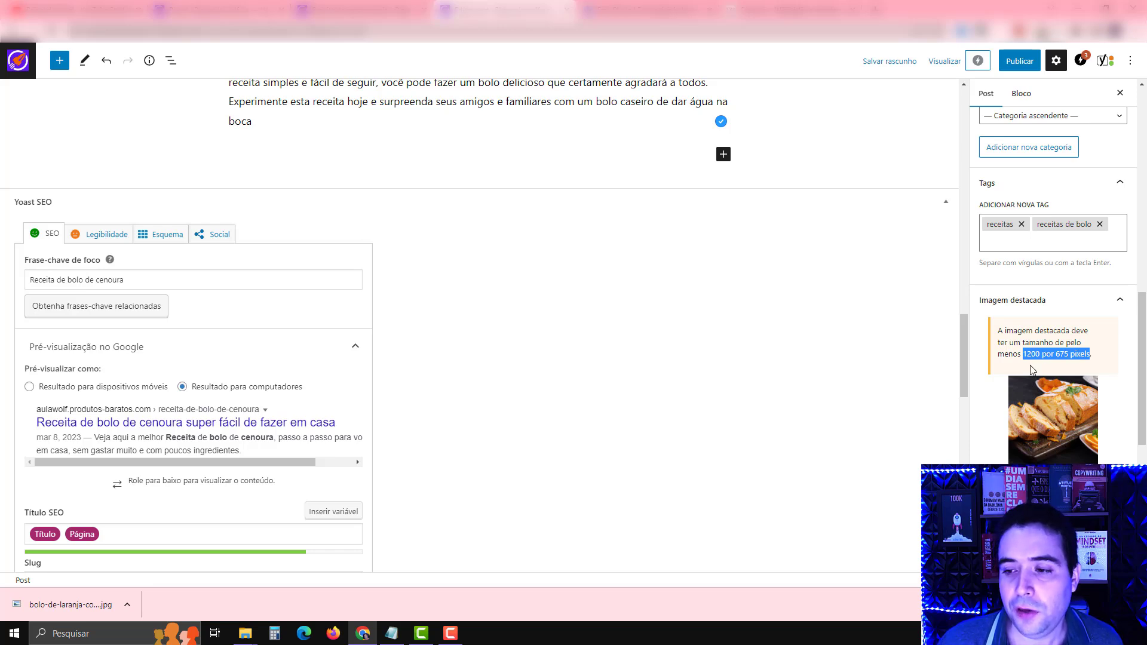
{"action": "left_click", "coordinate": [1055, 354]}
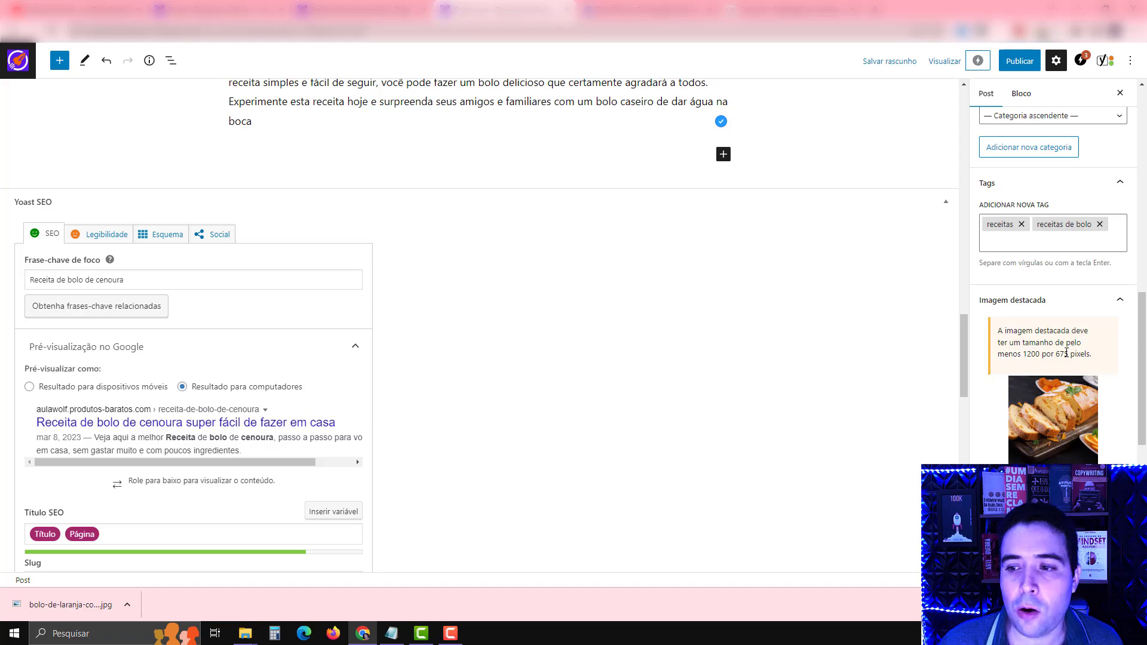
{"action": "scroll", "coordinate": [1021, 327], "scroll_direction": "down", "scroll_amount": 1}
{"action": "scroll", "coordinate": [705, 356], "scroll_direction": "down", "scroll_amount": 3}
{"action": "scroll", "coordinate": [673, 361], "scroll_direction": "up", "scroll_amount": 7}
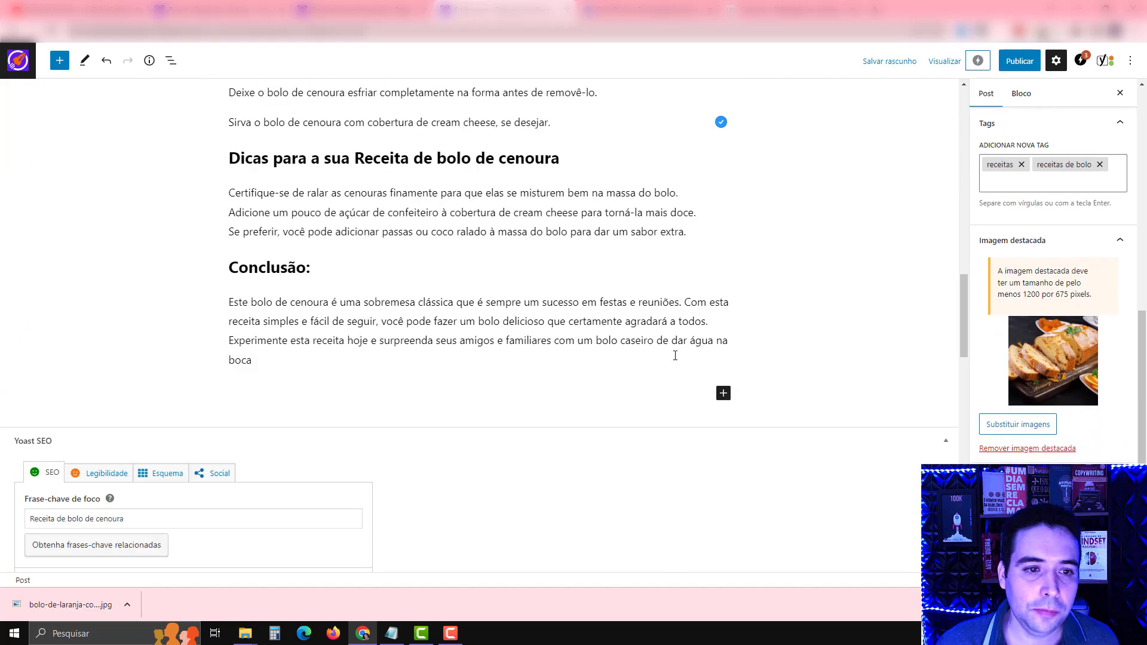
{"action": "scroll", "coordinate": [675, 356], "scroll_direction": "up", "scroll_amount": 20}
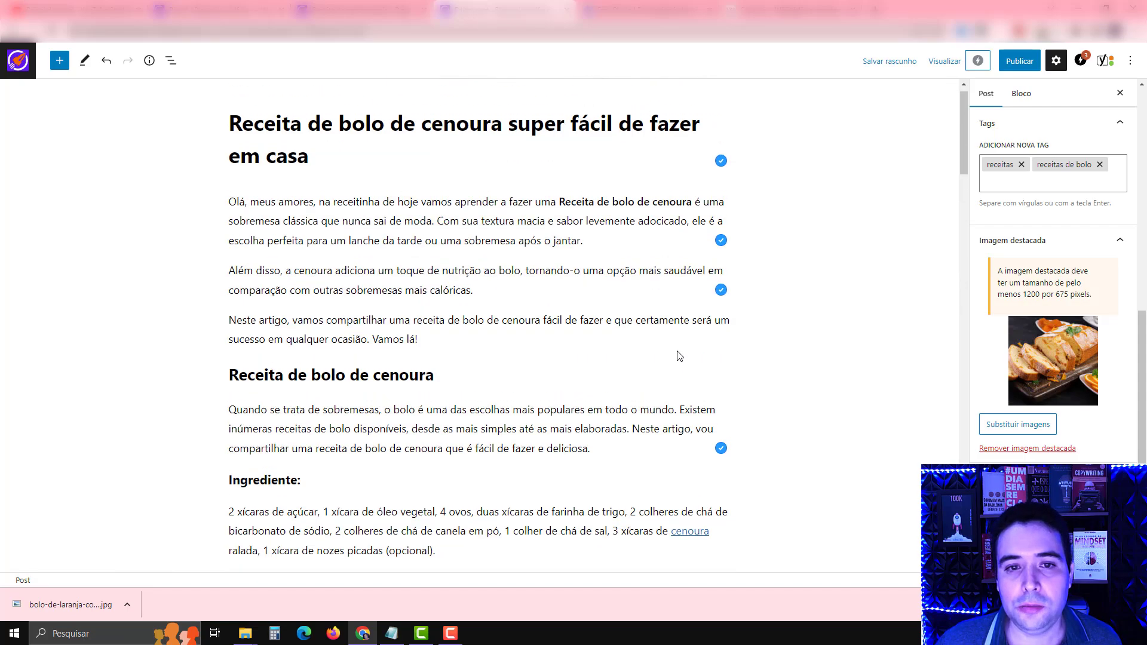
{"action": "scroll", "coordinate": [677, 353], "scroll_direction": "down", "scroll_amount": 20}
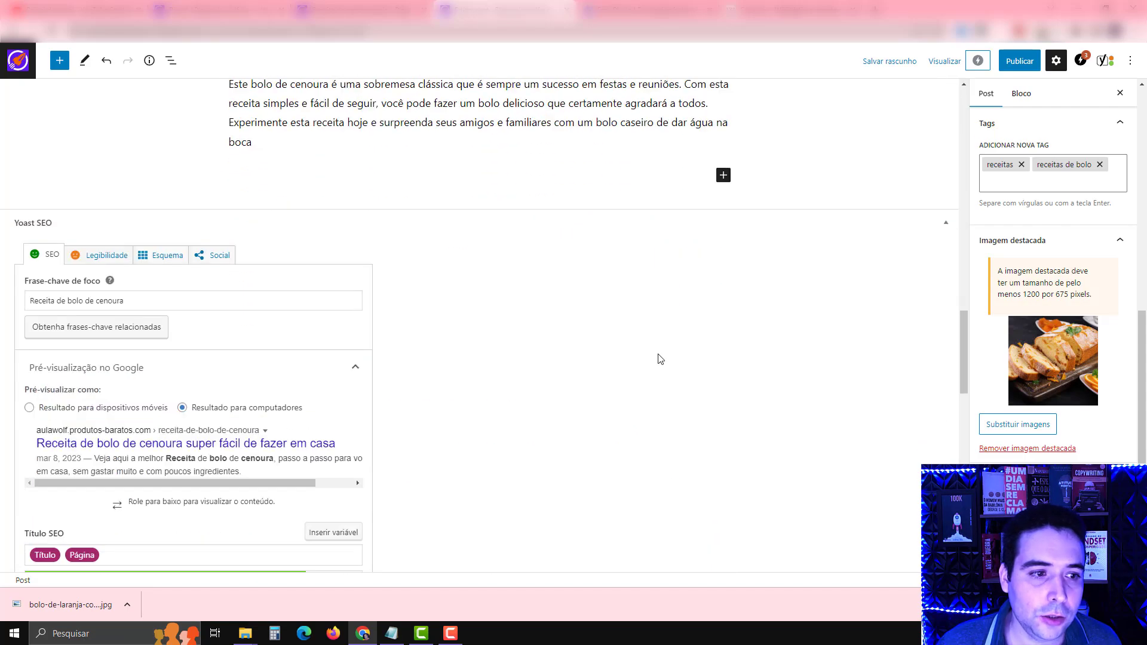
Examine the post's Yoast readability analysis, then switch to the "Palavras de transição" web page and read its lists of transition words.
{"action": "left_click", "coordinate": [126, 257]}
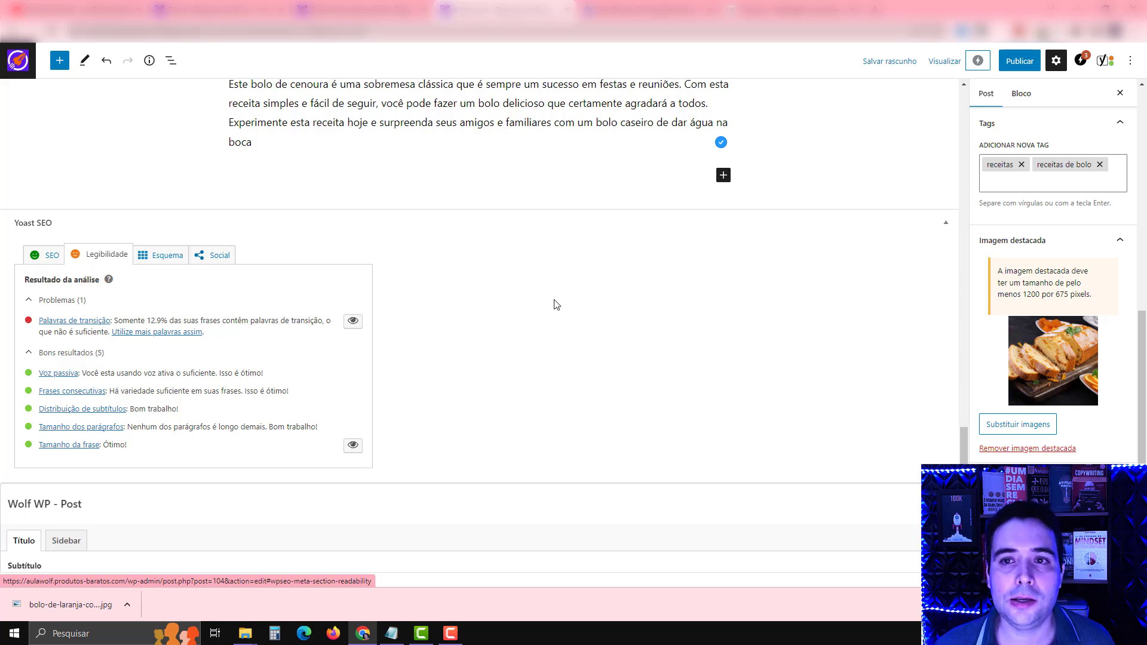
{"action": "scroll", "coordinate": [460, 306], "scroll_direction": "up", "scroll_amount": 3}
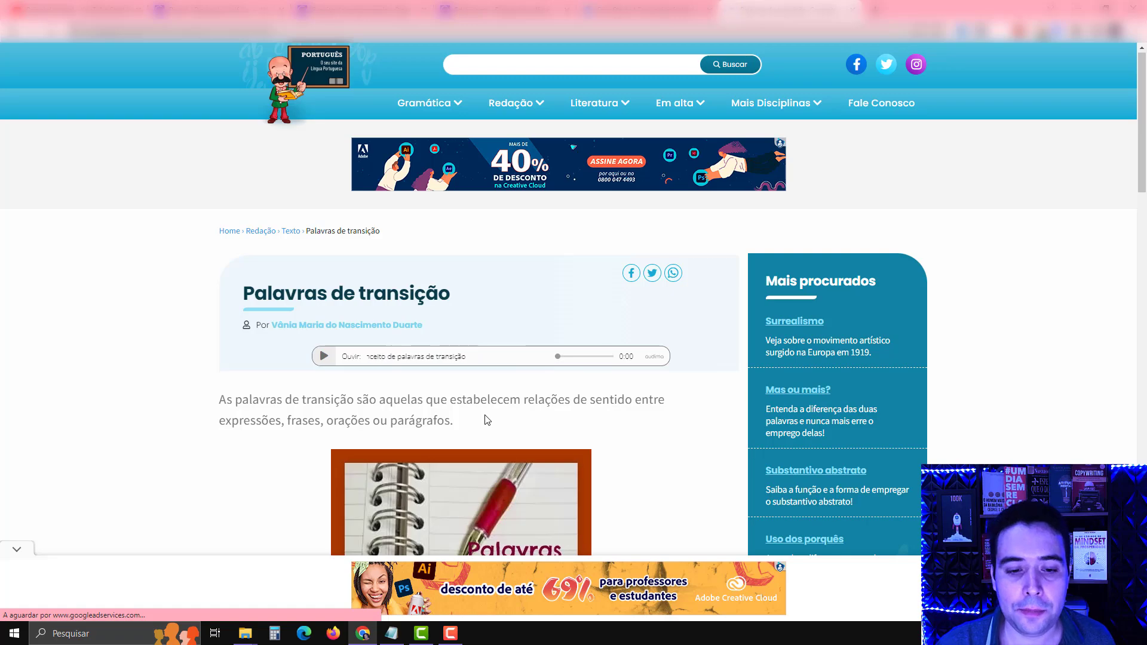
{"action": "scroll", "coordinate": [487, 419], "scroll_direction": "down", "scroll_amount": 12}
{"action": "scroll", "coordinate": [485, 418], "scroll_direction": "down", "scroll_amount": 5}
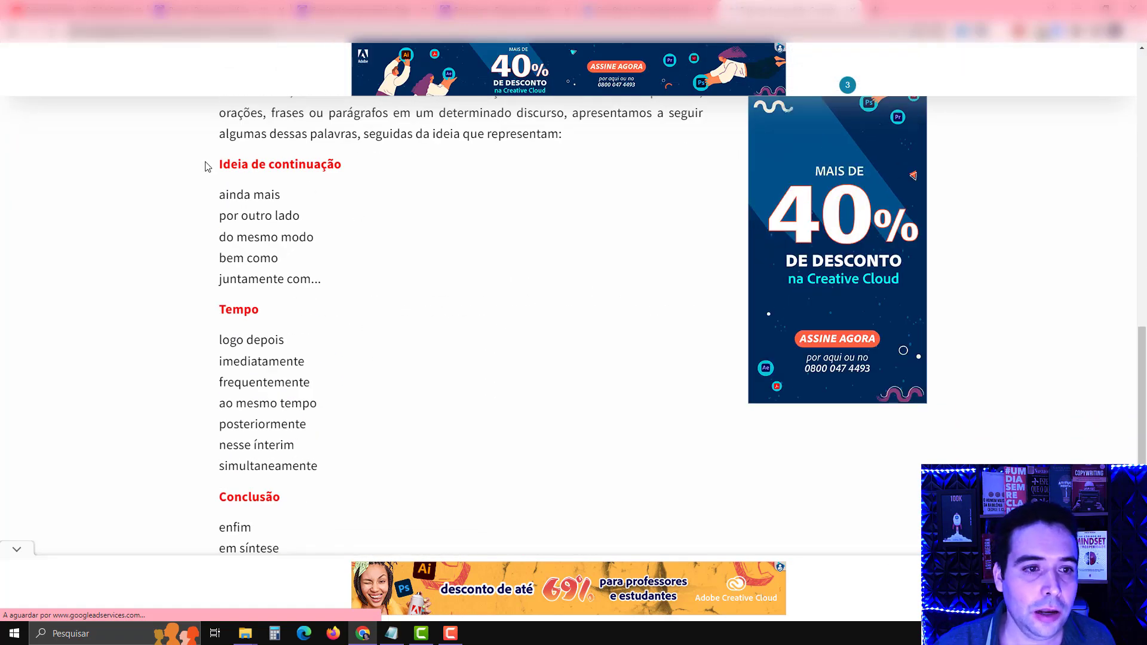
{"action": "left_click_drag", "start_coordinate": [218, 165], "coordinate": [270, 164]}
{"action": "left_click", "coordinate": [297, 188]}
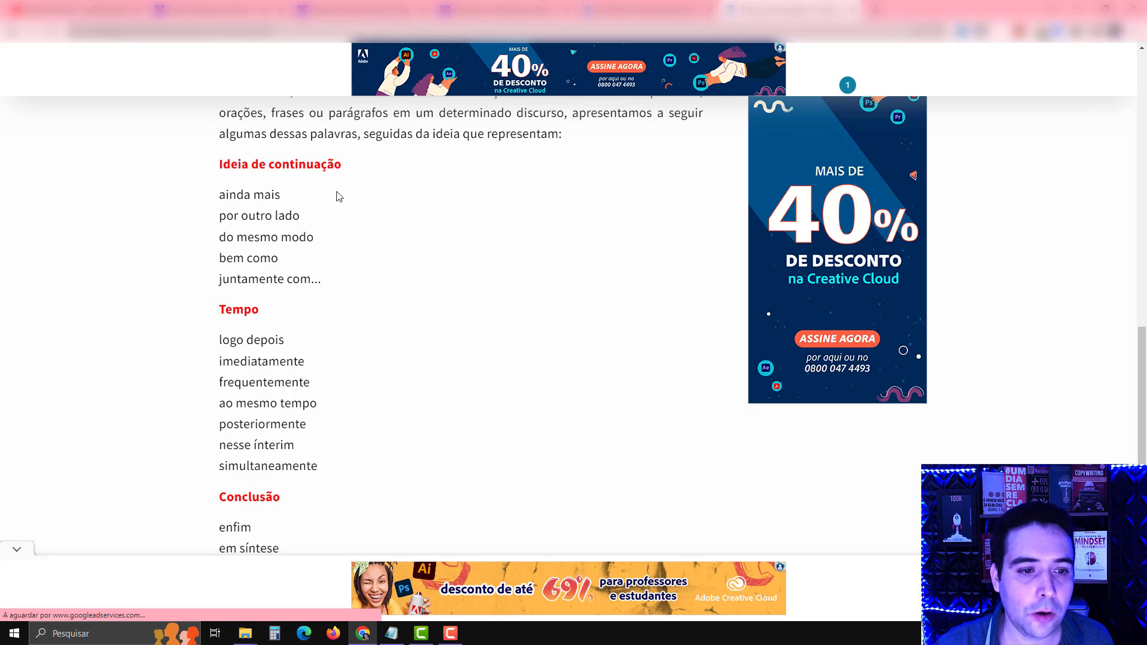
{"action": "scroll", "coordinate": [377, 324], "scroll_direction": "down", "scroll_amount": 4}
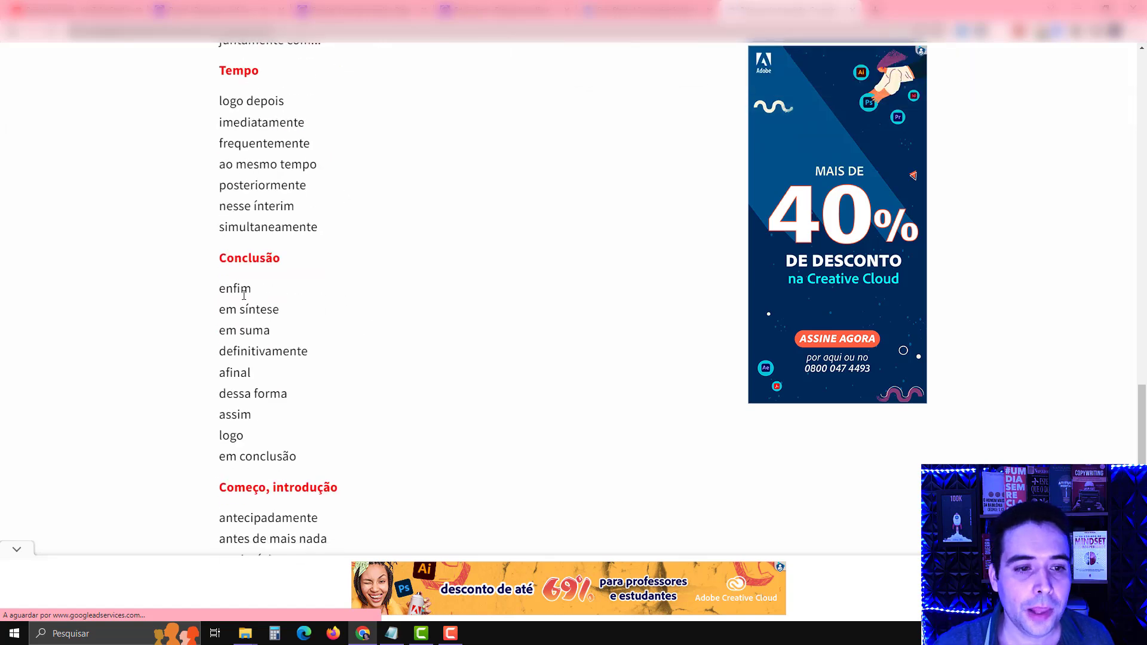
{"action": "scroll", "coordinate": [334, 316], "scroll_direction": "down", "scroll_amount": 3}
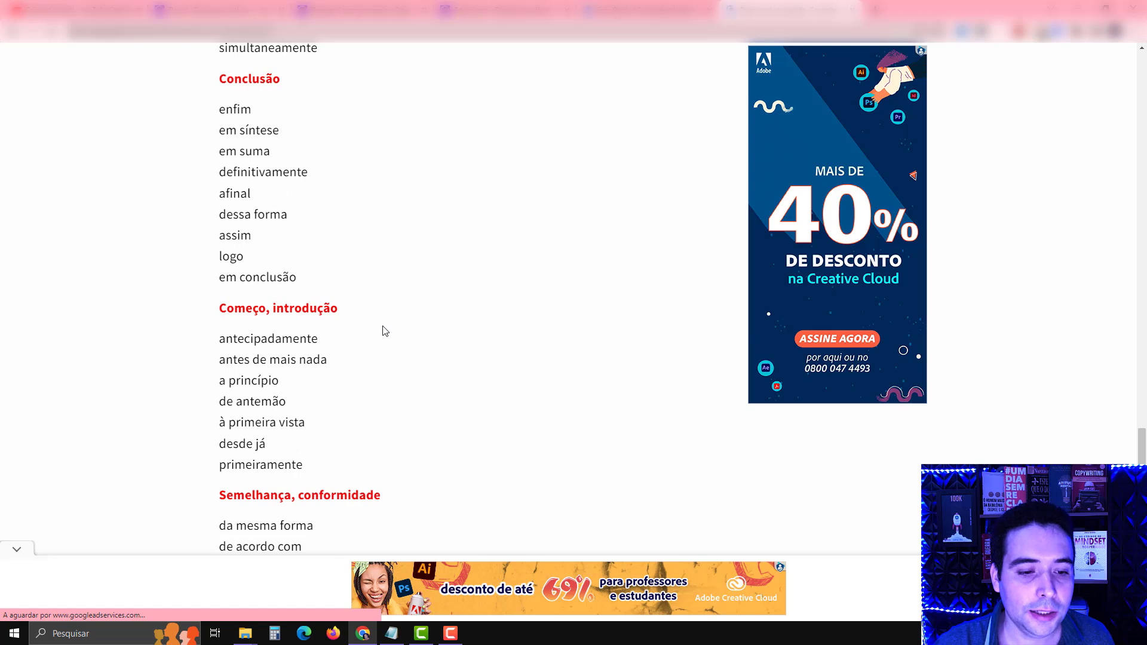
{"action": "scroll", "coordinate": [385, 331], "scroll_direction": "down", "scroll_amount": 3}
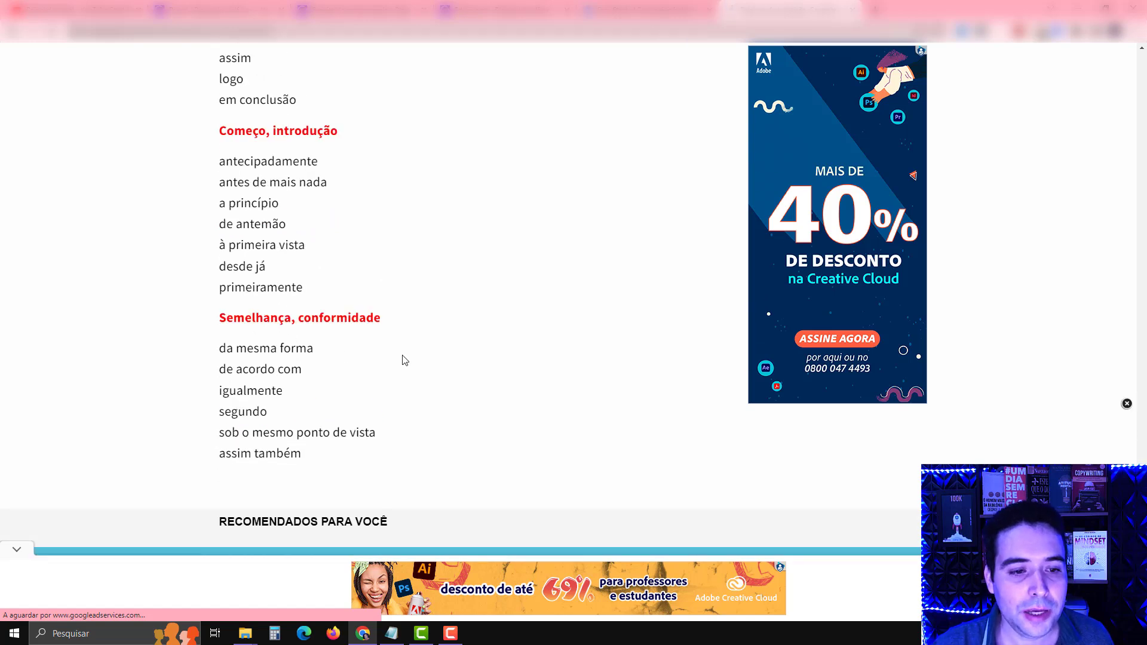
{"action": "scroll", "coordinate": [386, 344], "scroll_direction": "down", "scroll_amount": 1}
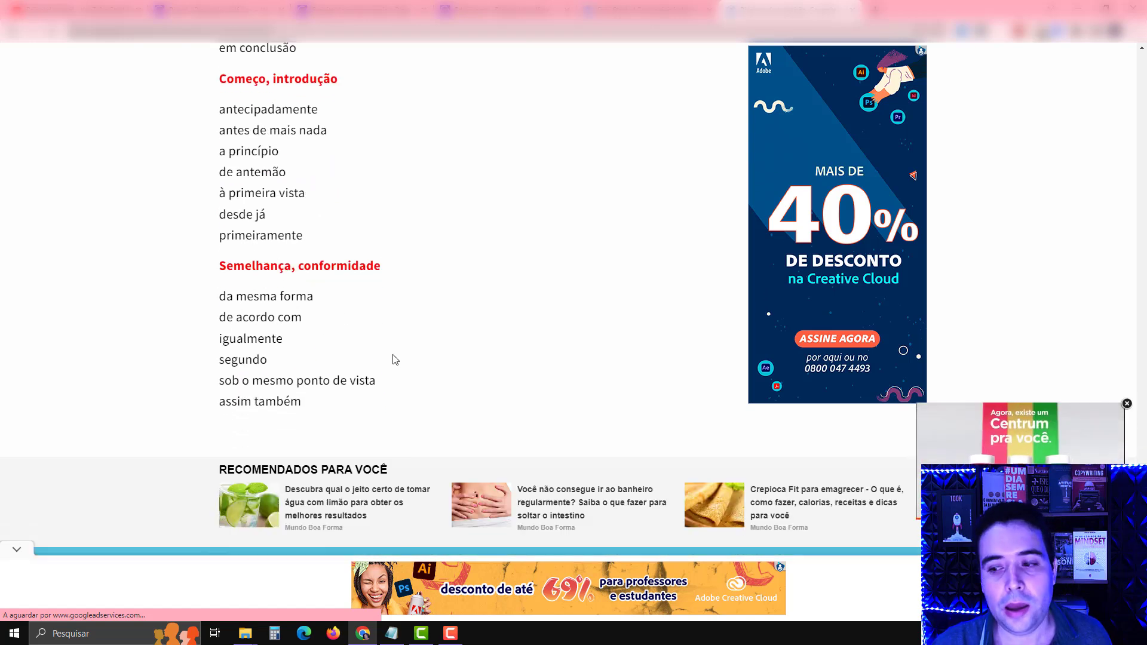
{"action": "scroll", "coordinate": [395, 359], "scroll_direction": "up", "scroll_amount": 3}
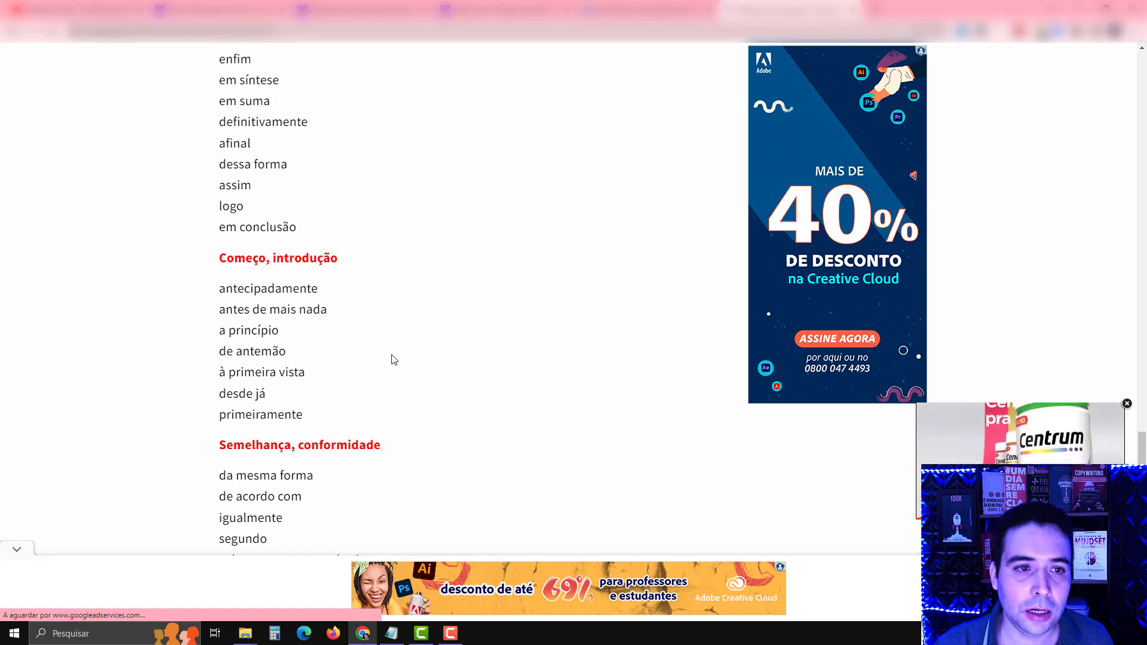
{"action": "scroll", "coordinate": [392, 352], "scroll_direction": "up", "scroll_amount": 2}
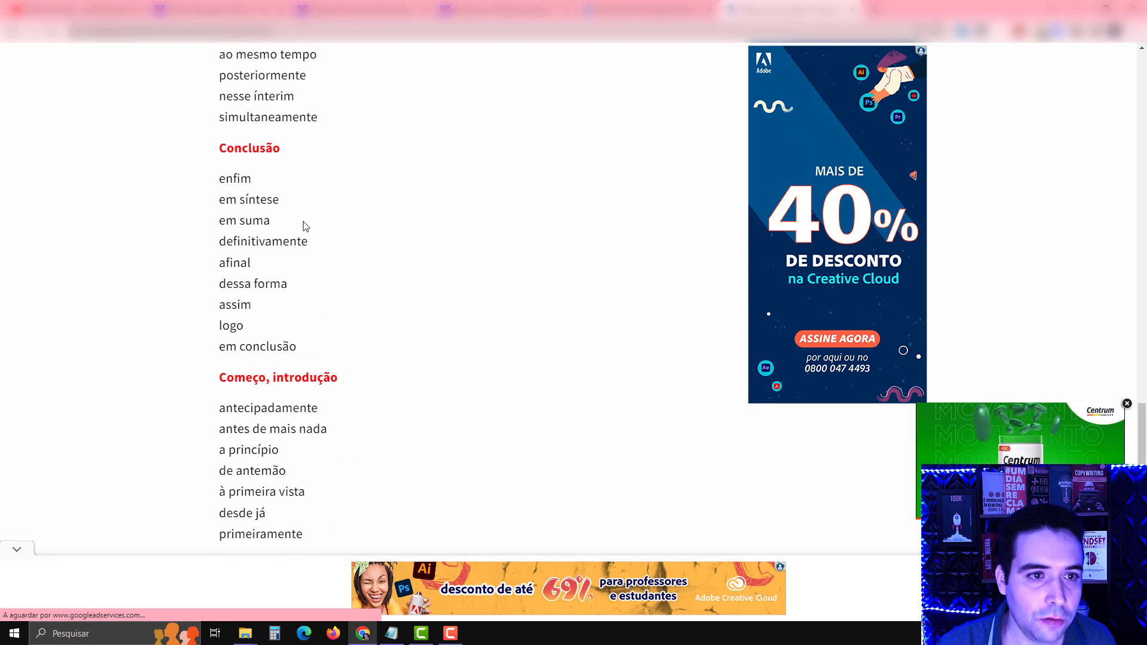
{"action": "scroll", "coordinate": [308, 228], "scroll_direction": "up", "scroll_amount": 3}
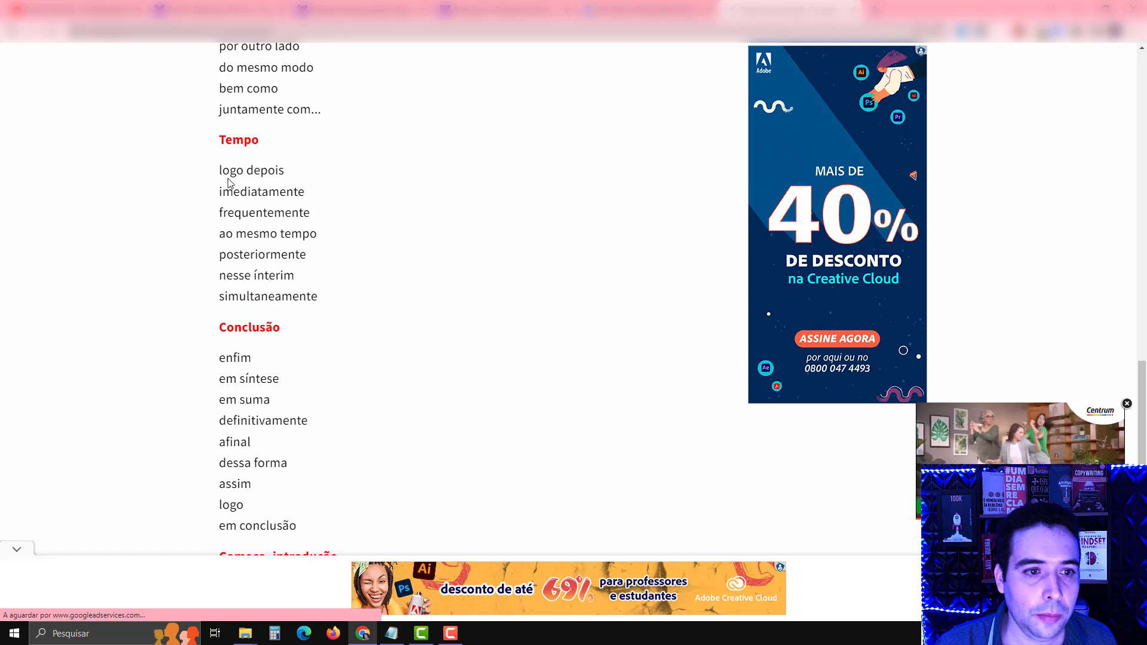
Copy the transition word "imediatamente" from the list and insert it after "Preaqueça" in the post's first preparation instruction.
{"action": "left_click_drag", "start_coordinate": [220, 191], "coordinate": [294, 191]}
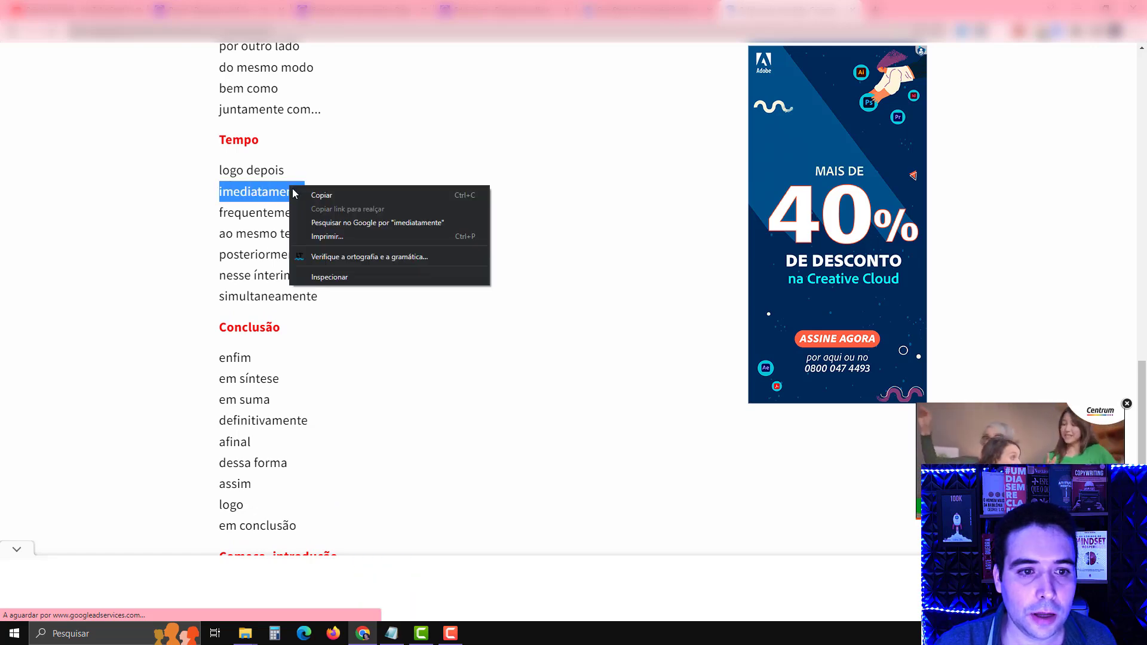
{"action": "right_click", "coordinate": [293, 191]}
{"action": "left_click", "coordinate": [347, 195]}
{"action": "left_click", "coordinate": [373, 7]}
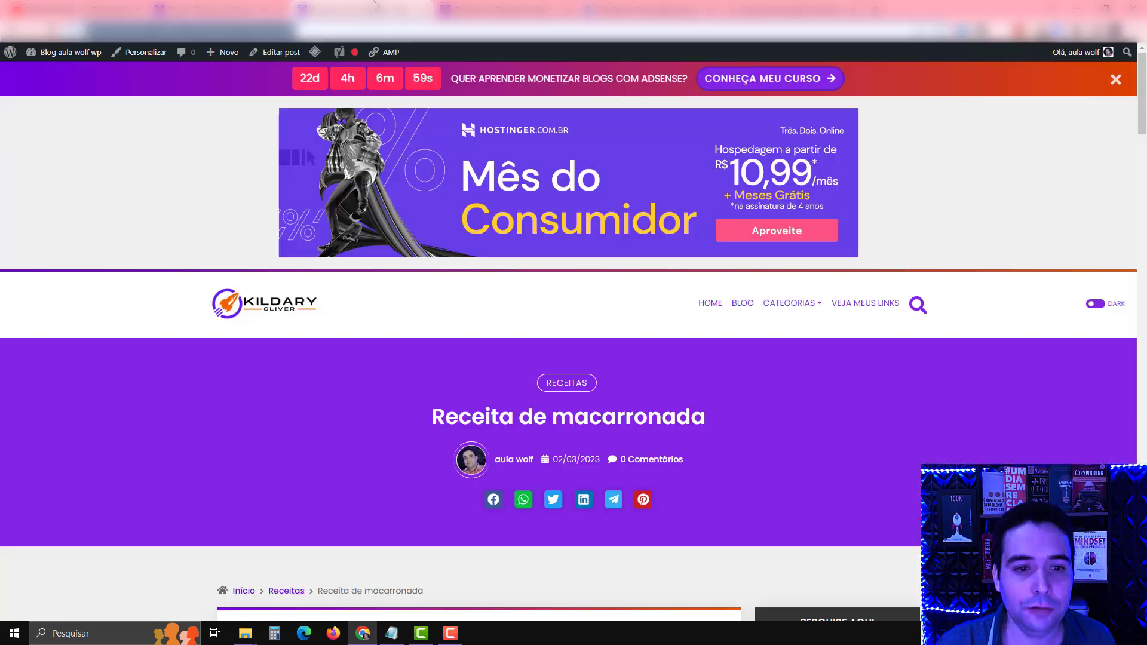
{"action": "left_click", "coordinate": [472, 8]}
{"action": "scroll", "coordinate": [392, 230], "scroll_direction": "up", "scroll_amount": 9}
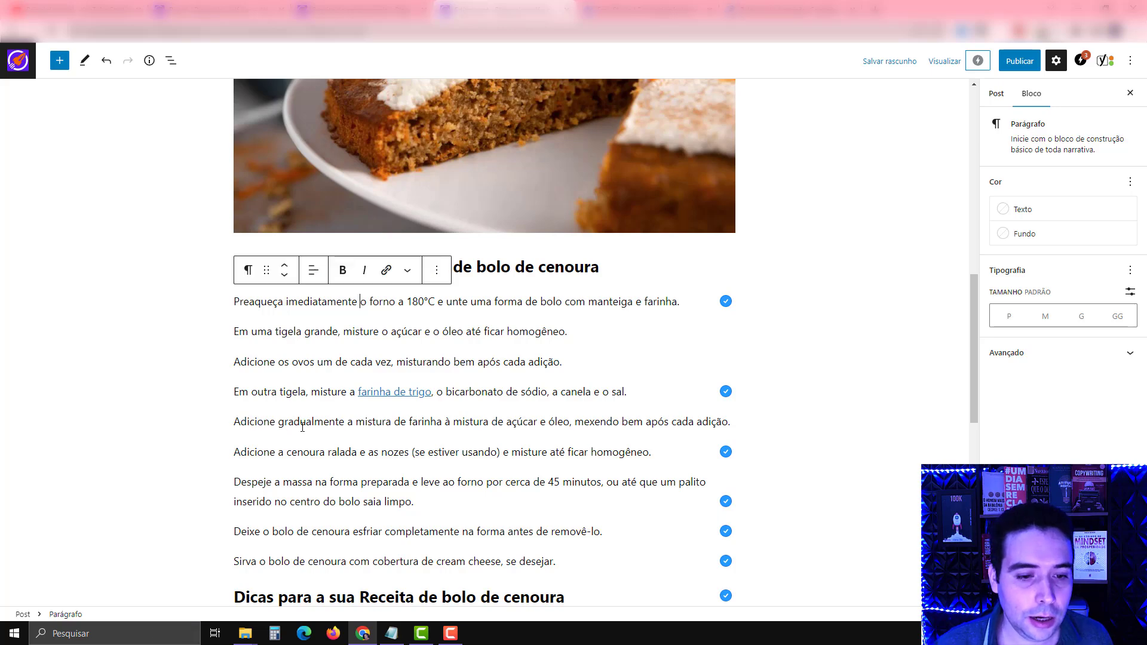
Insert "assim" after "mexendo bem" in the flour-mixing instruction, then check the transition words result in the readability analysis.
{"action": "left_click", "coordinate": [645, 425]}
{"action": "type", "text": "assim"}
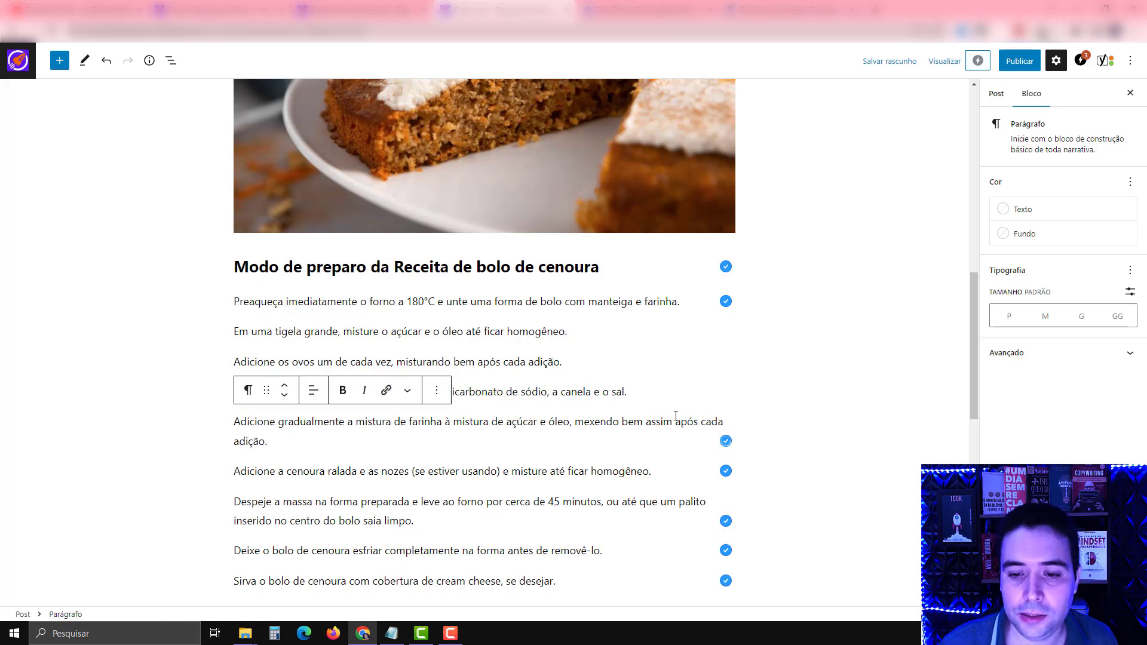
{"action": "scroll", "coordinate": [533, 414], "scroll_direction": "down", "scroll_amount": 10}
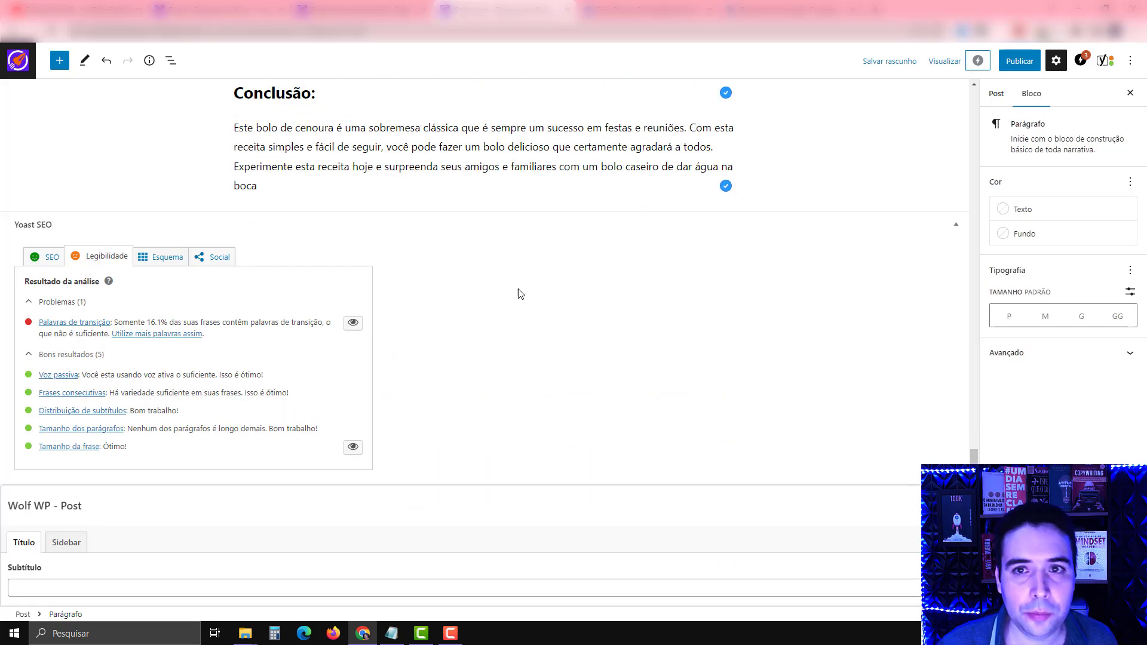
Copy the transition expression "ainda mais" from the web page's list and insert it after "surpreenda" in the post's conclusion, then check the readability analysis.
{"action": "left_click", "coordinate": [761, 10]}
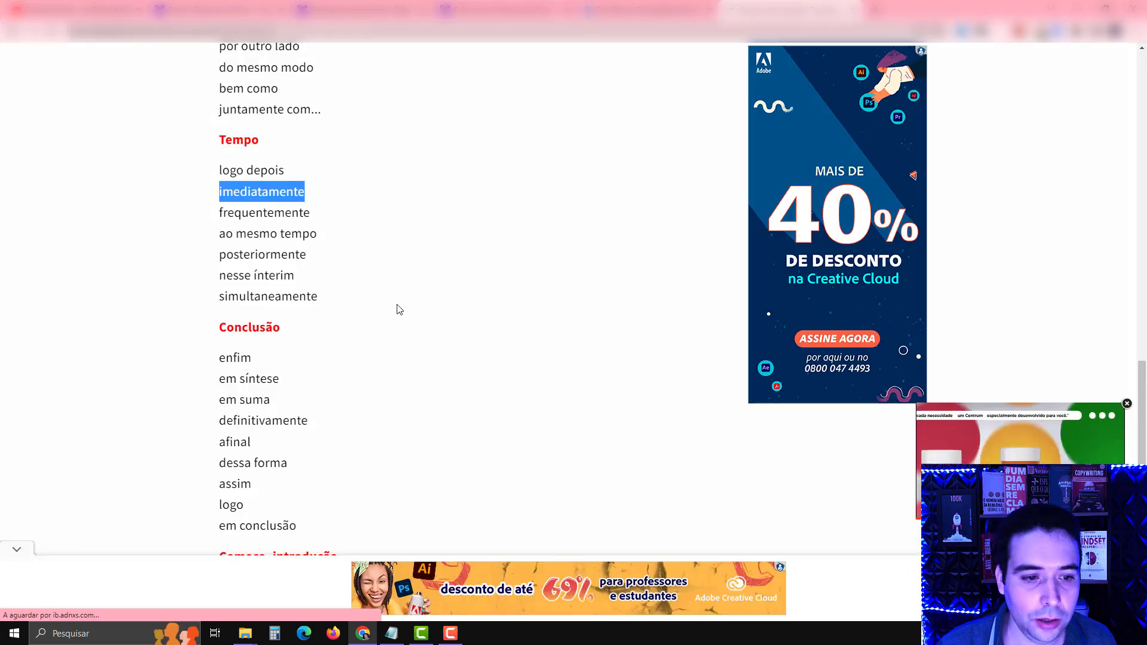
{"action": "scroll", "coordinate": [390, 312], "scroll_direction": "down", "scroll_amount": 1}
{"action": "scroll", "coordinate": [294, 403], "scroll_direction": "up", "scroll_amount": 5}
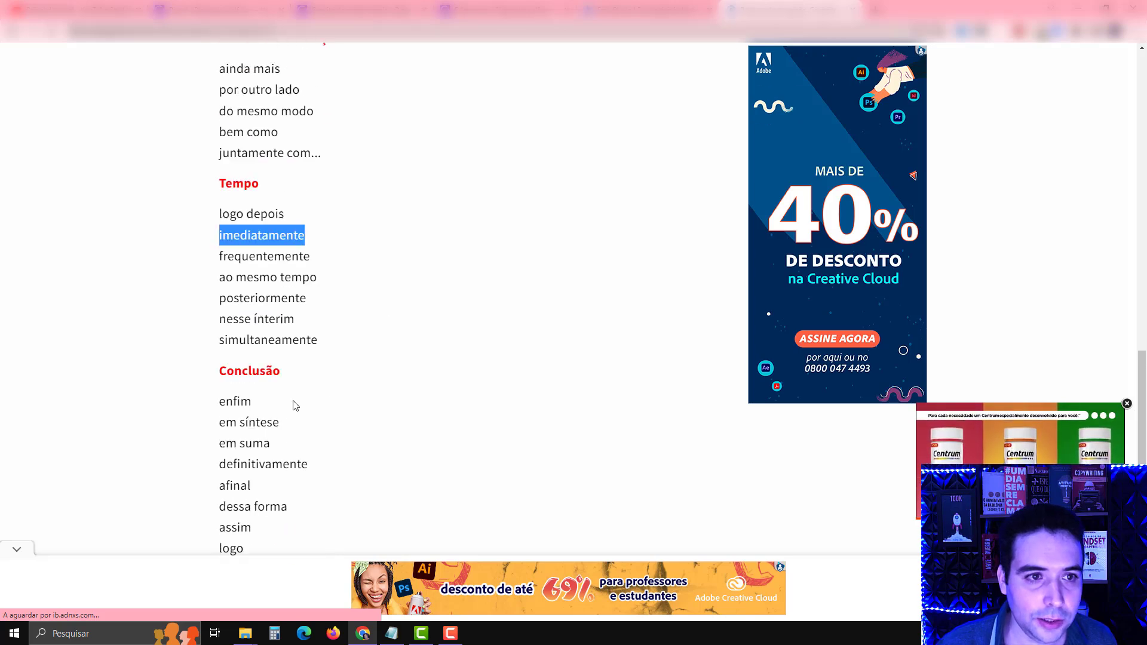
{"action": "left_click_drag", "start_coordinate": [220, 264], "coordinate": [281, 264]}
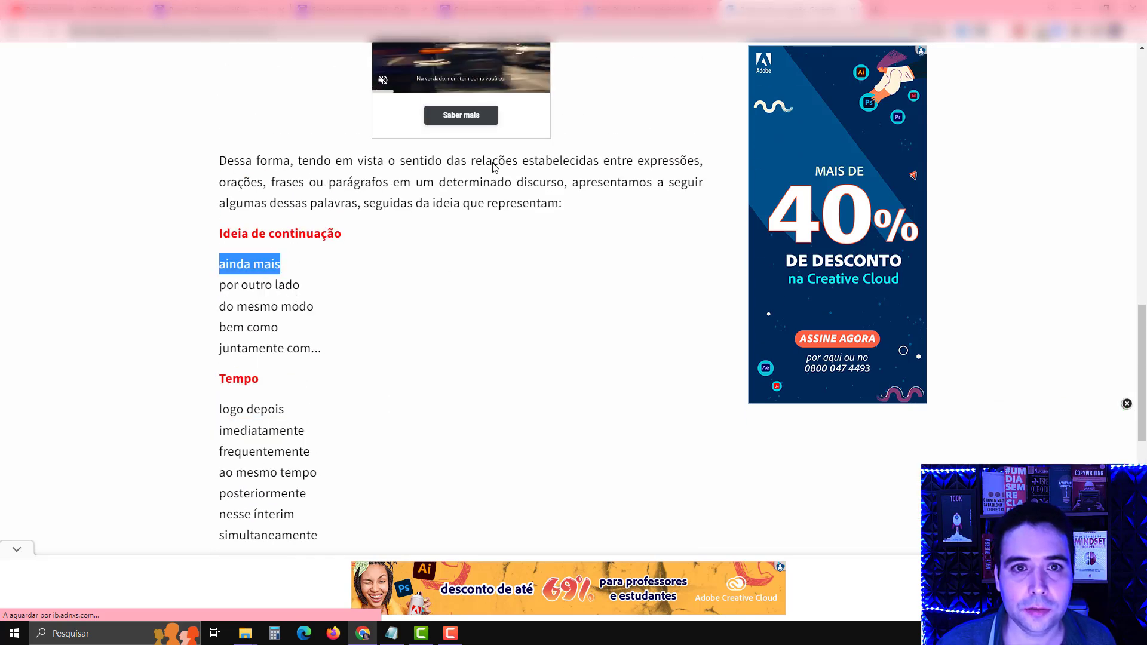
{"action": "left_click", "coordinate": [511, 7]}
{"action": "scroll", "coordinate": [512, 323], "scroll_direction": "up", "scroll_amount": 4}
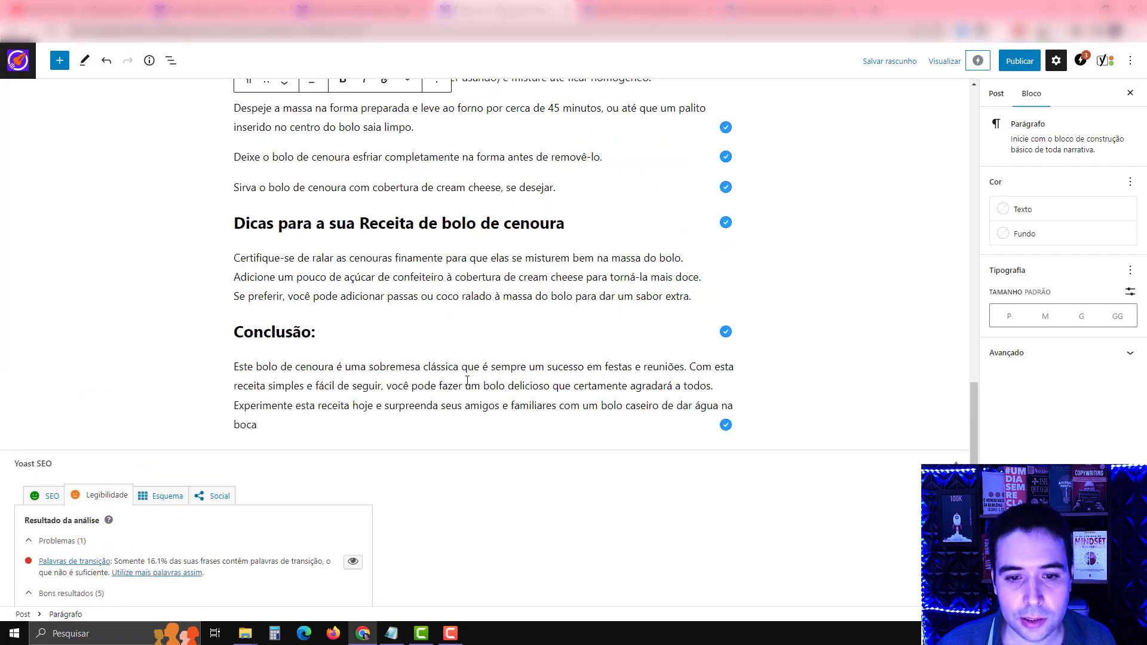
{"action": "left_click", "coordinate": [440, 405]}
{"action": "key", "text": "ctrl+v"}
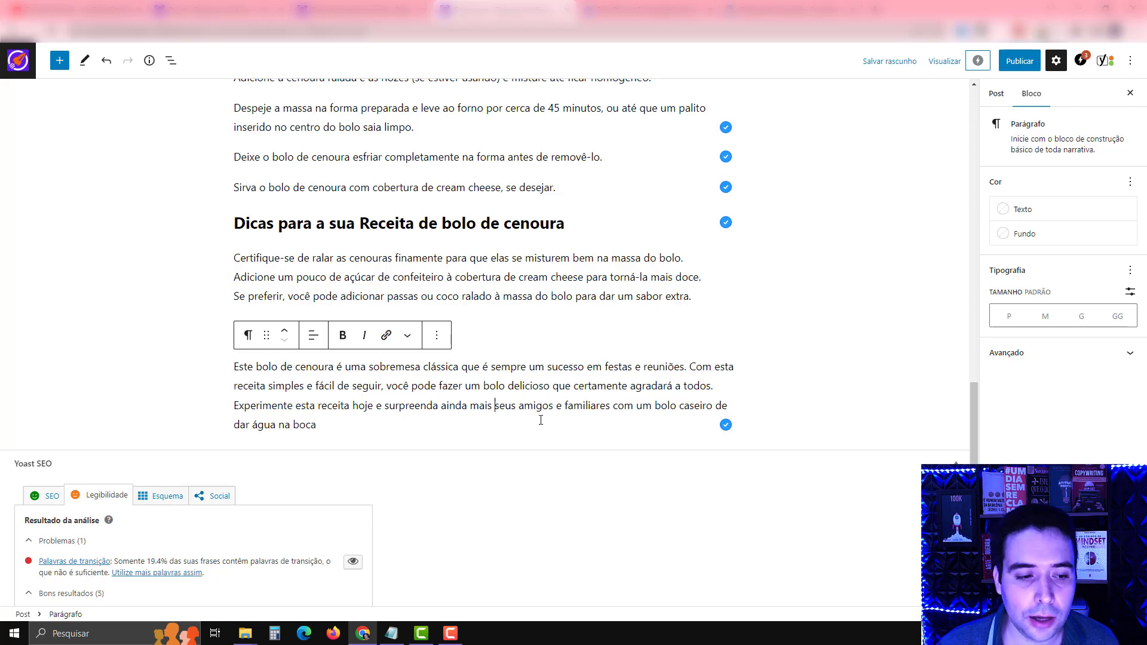
{"action": "scroll", "coordinate": [540, 420], "scroll_direction": "down", "scroll_amount": 4}
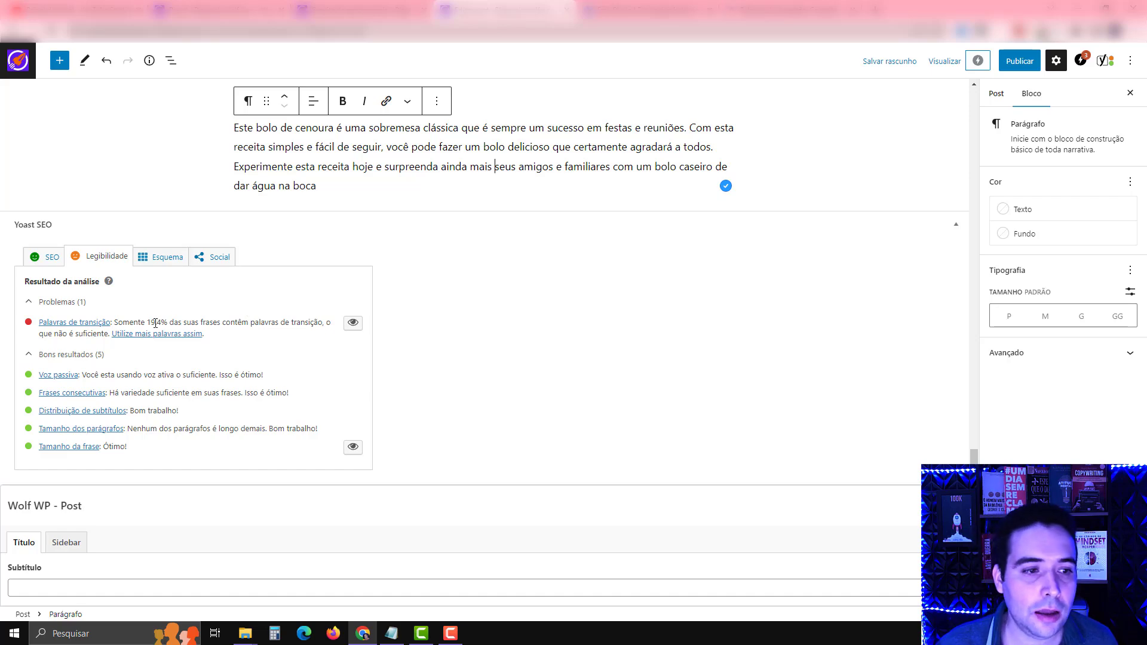
Reword the end of the cream cheese serving instruction to "mas somente se você desejar" and check the transition words result in the readability analysis.
{"action": "scroll", "coordinate": [439, 351], "scroll_direction": "up", "scroll_amount": 5}
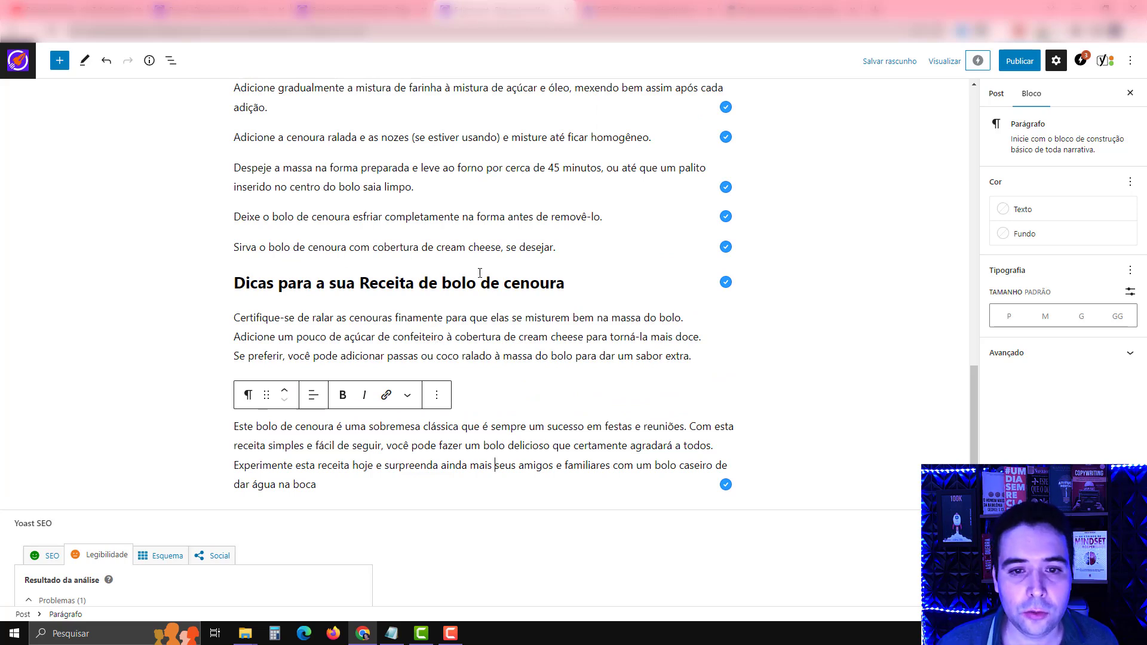
{"action": "left_click", "coordinate": [509, 248]}
{"action": "type", "text": "mas somente se"}
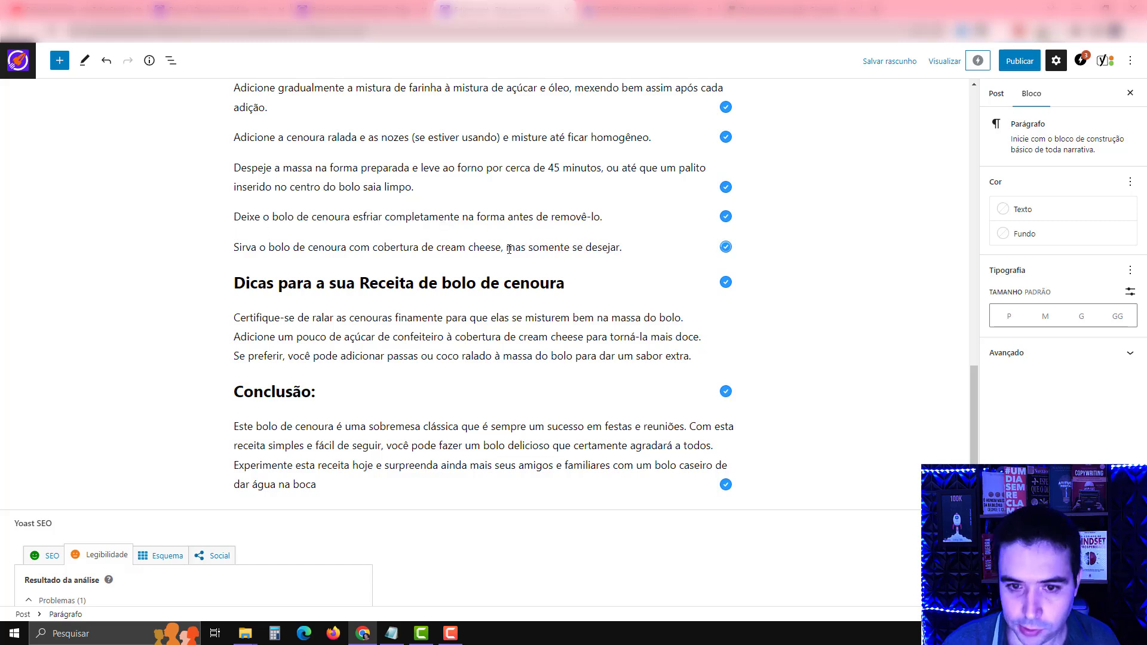
{"action": "type", "text": " você"}
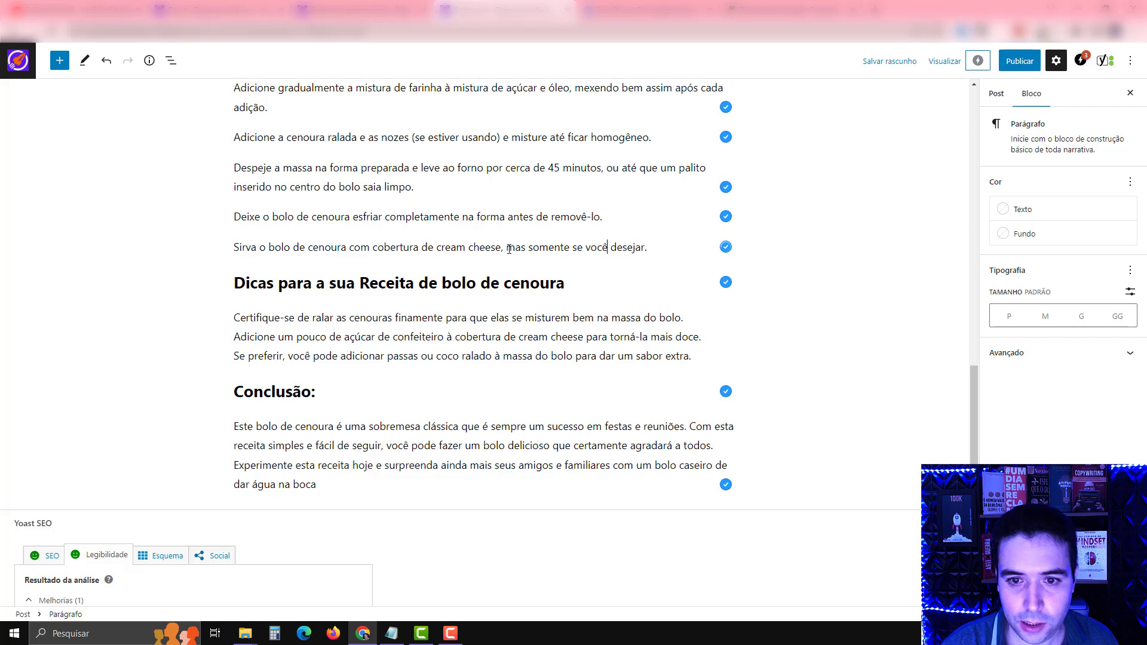
{"action": "left_click_drag", "start_coordinate": [522, 249], "coordinate": [516, 250]}
{"action": "left_click", "coordinate": [521, 249]}
{"action": "scroll", "coordinate": [510, 267], "scroll_direction": "down", "scroll_amount": 4}
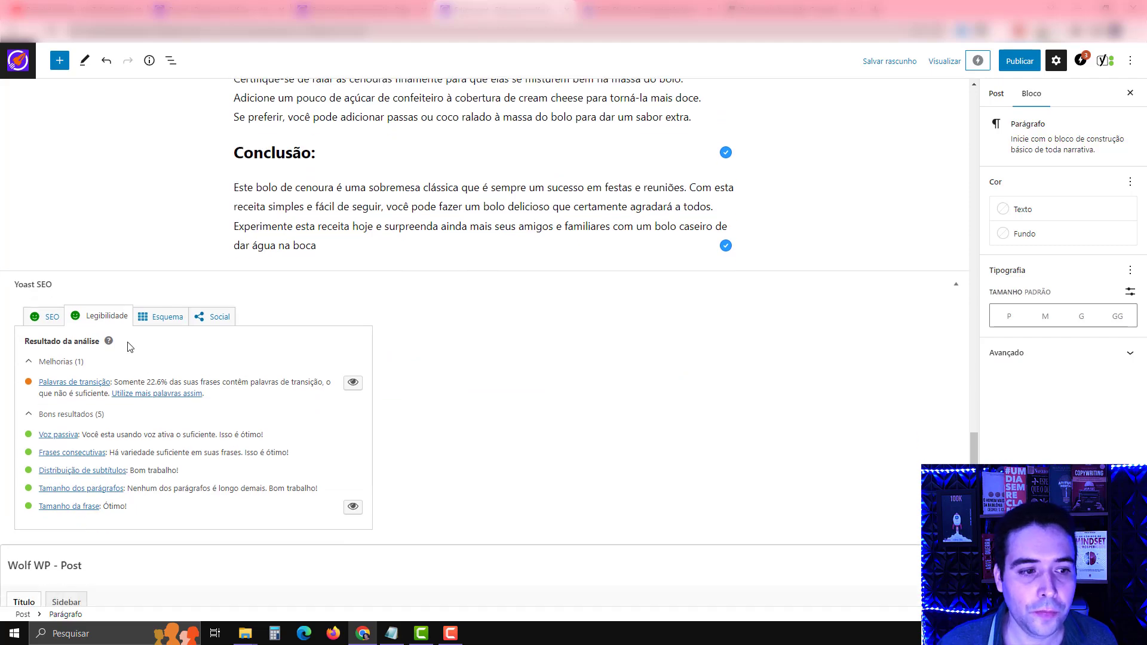
Review the post's Yoast SEO and readability ratings, then return to the beginning of the post.
{"action": "left_click", "coordinate": [54, 320]}
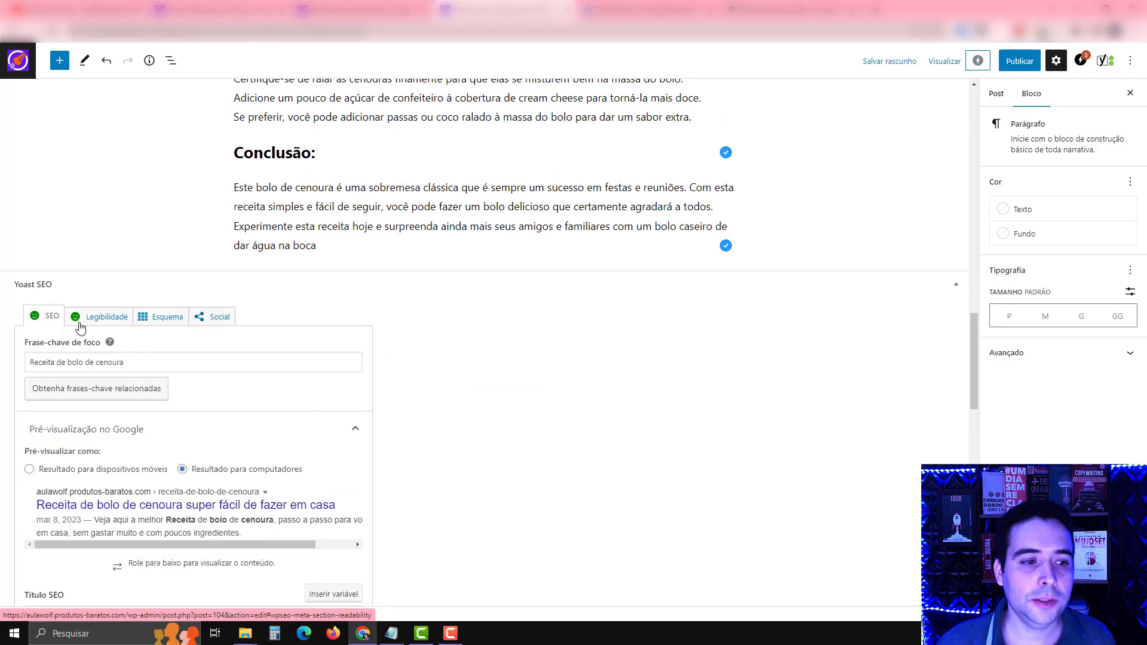
{"action": "left_click", "coordinate": [79, 323]}
{"action": "left_click", "coordinate": [51, 322]}
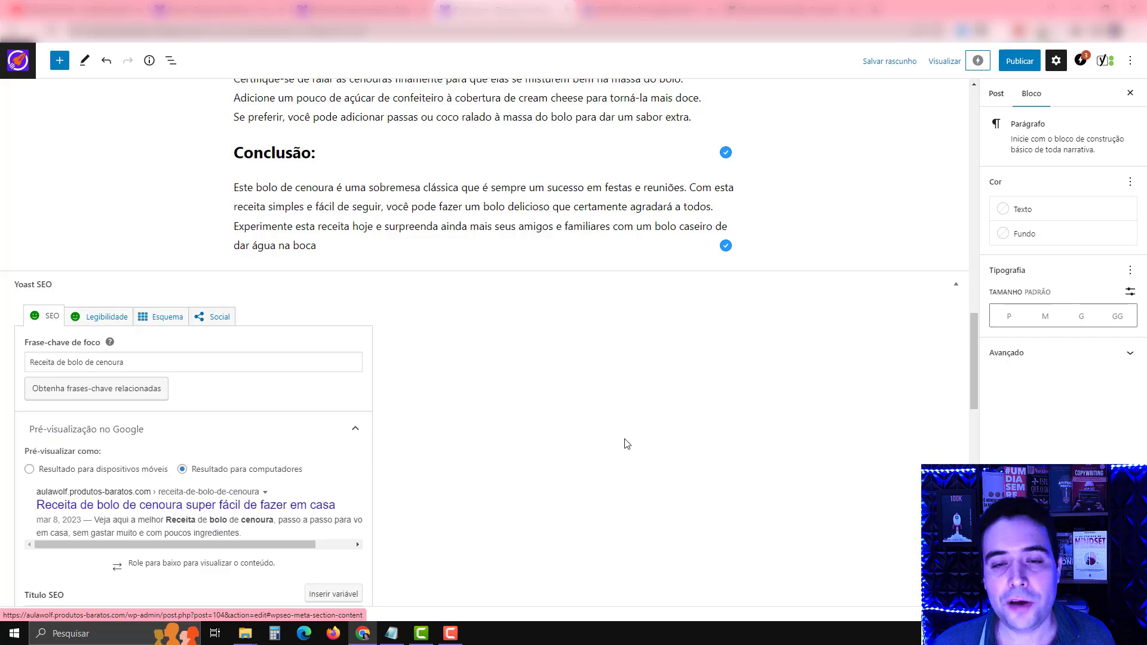
{"action": "scroll", "coordinate": [622, 442], "scroll_direction": "up", "scroll_amount": 15}
{"action": "scroll", "coordinate": [623, 438], "scroll_direction": "up", "scroll_amount": 4}
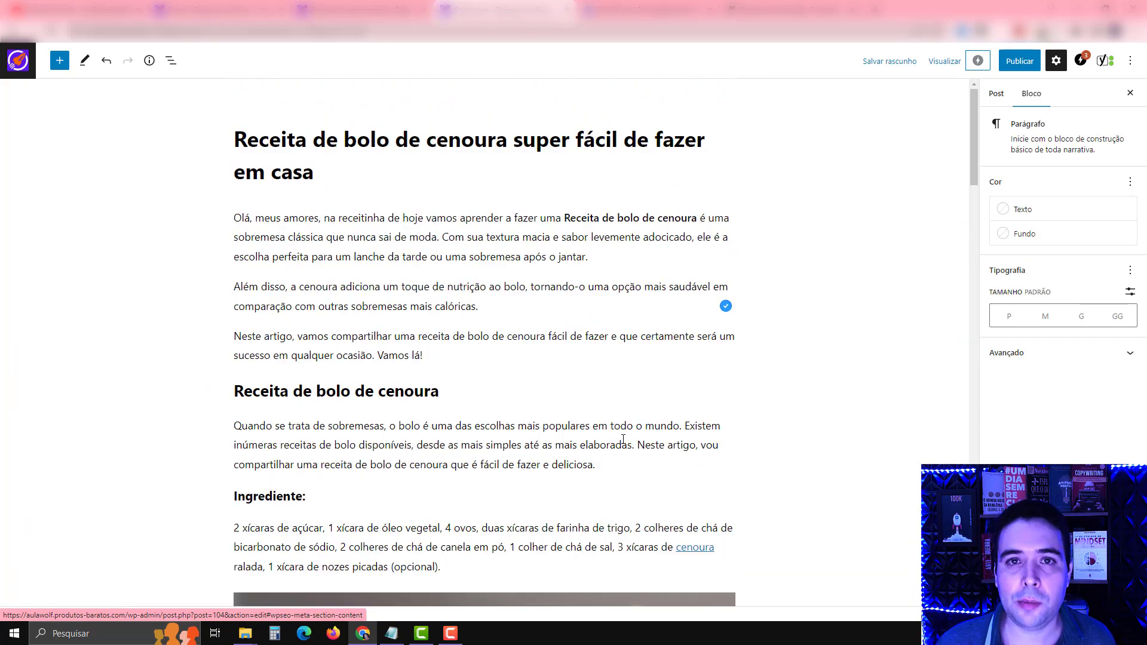